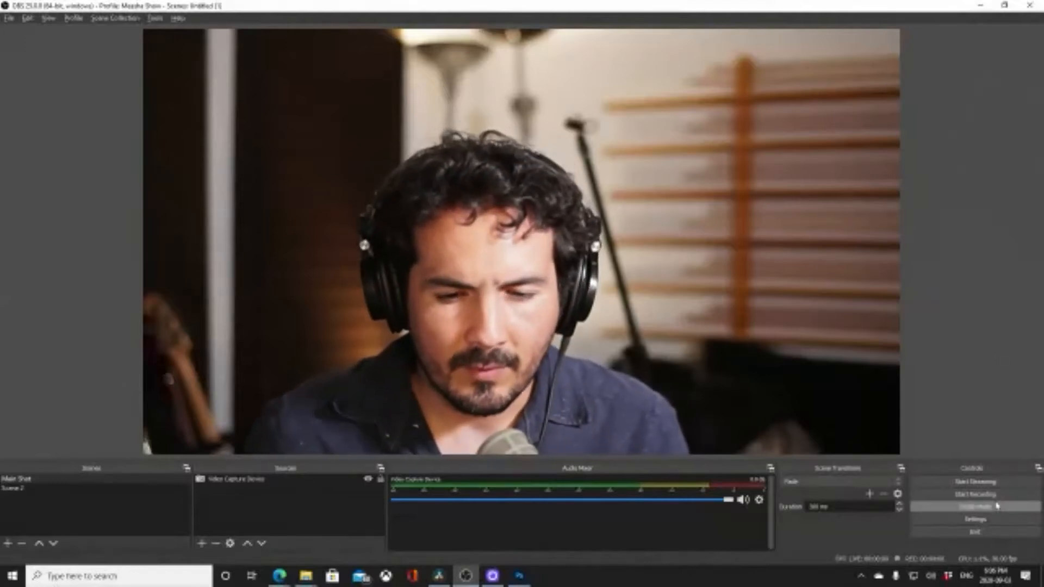
- Turn on Studio Mode from the Controls dock to show Preview and Program side by side
{"action": "left_click", "coordinate": [975, 506]}
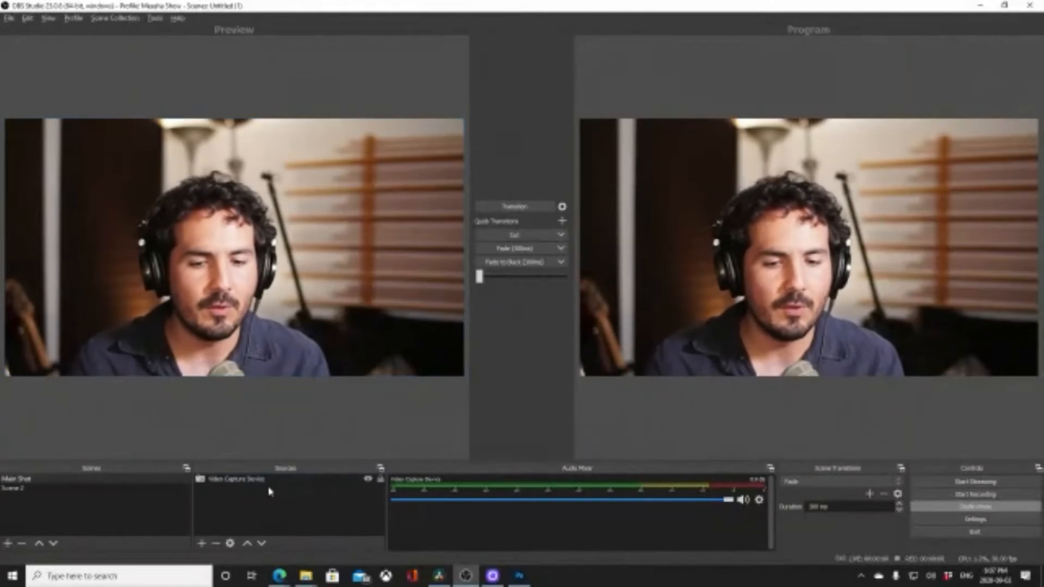
- Turn Studio Mode off in the Controls dock to return to the single preview
{"action": "left_click", "coordinate": [993, 508]}
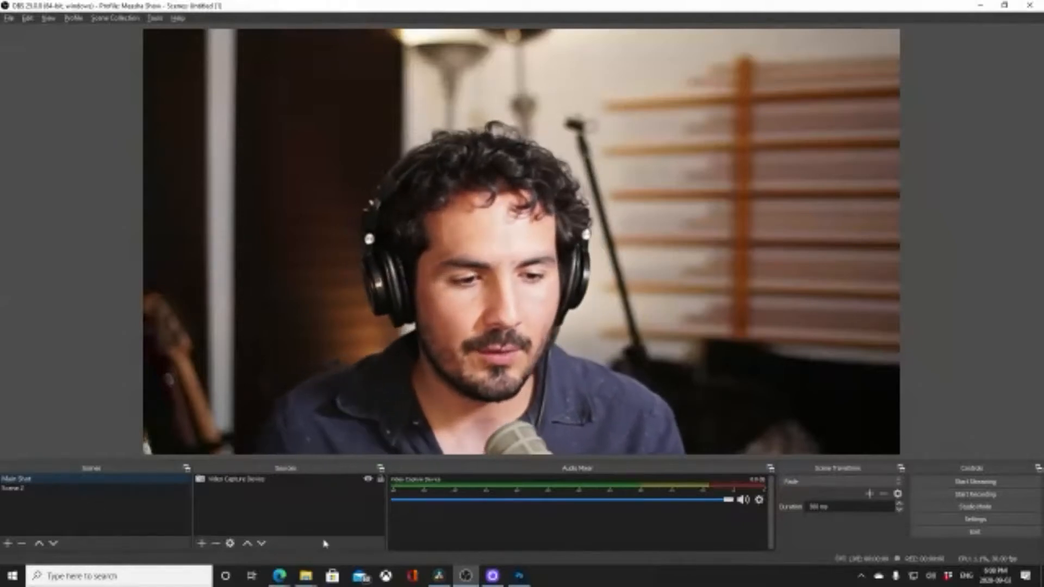
- Search the web for 'obs download' in a new Edge tab
{"action": "mouse_move", "coordinate": [279, 576]}
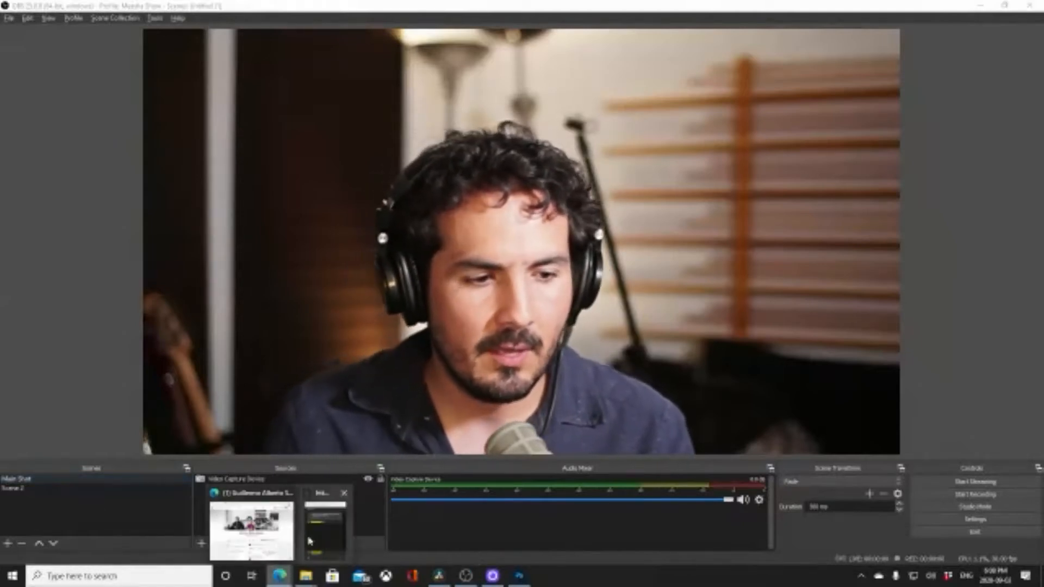
{"action": "left_click", "coordinate": [260, 541]}
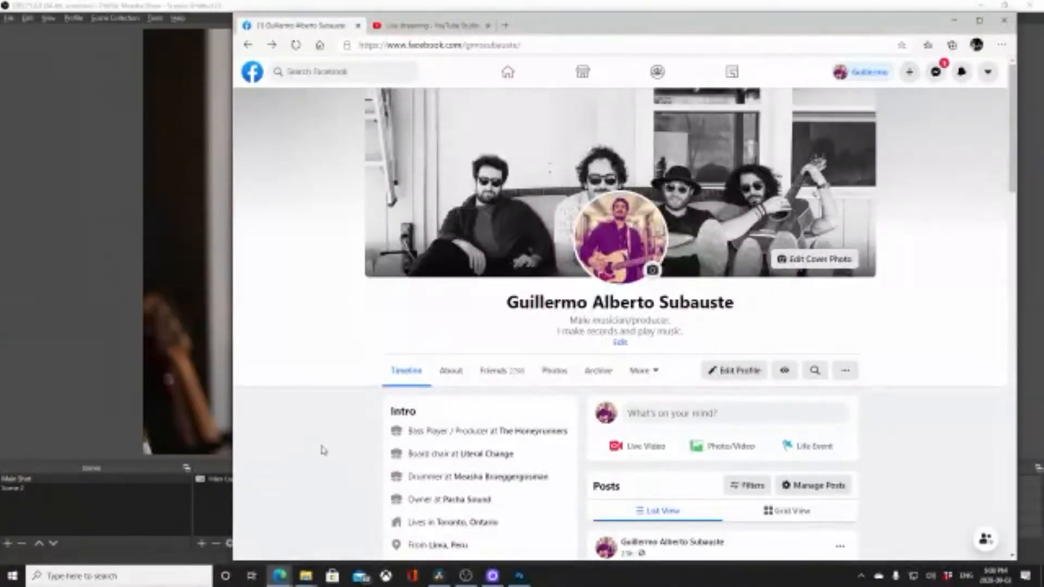
{"action": "key", "text": "ctrl+t"}
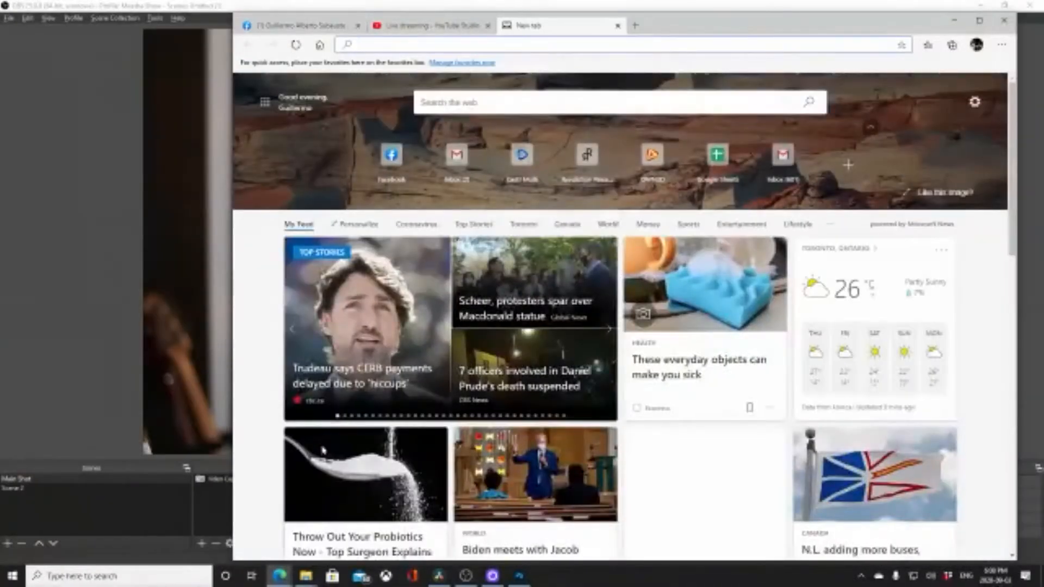
{"action": "type", "text": "obs"}
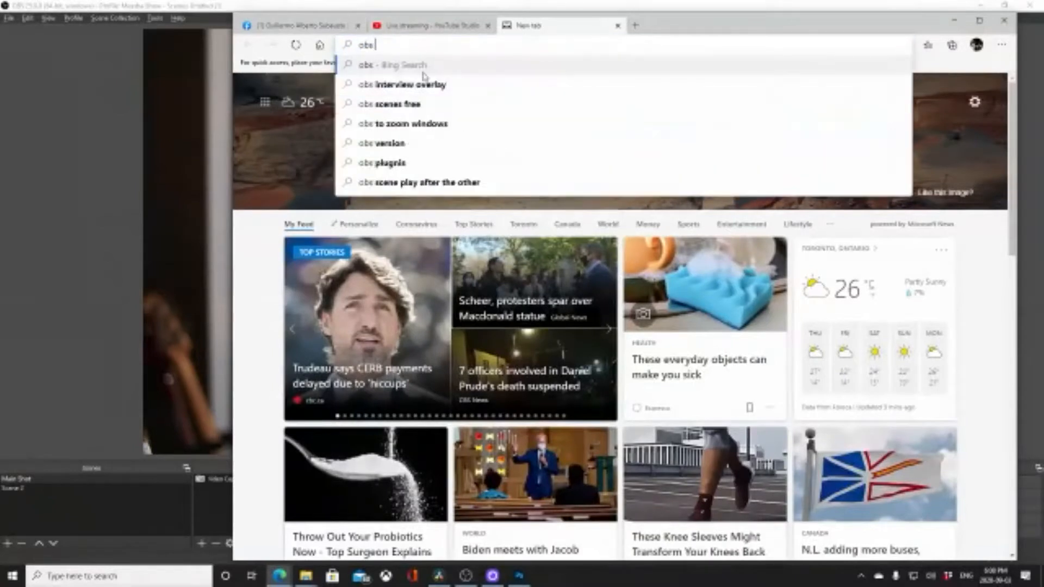
{"action": "type", "text": " download"}
{"action": "key", "text": "Return"}
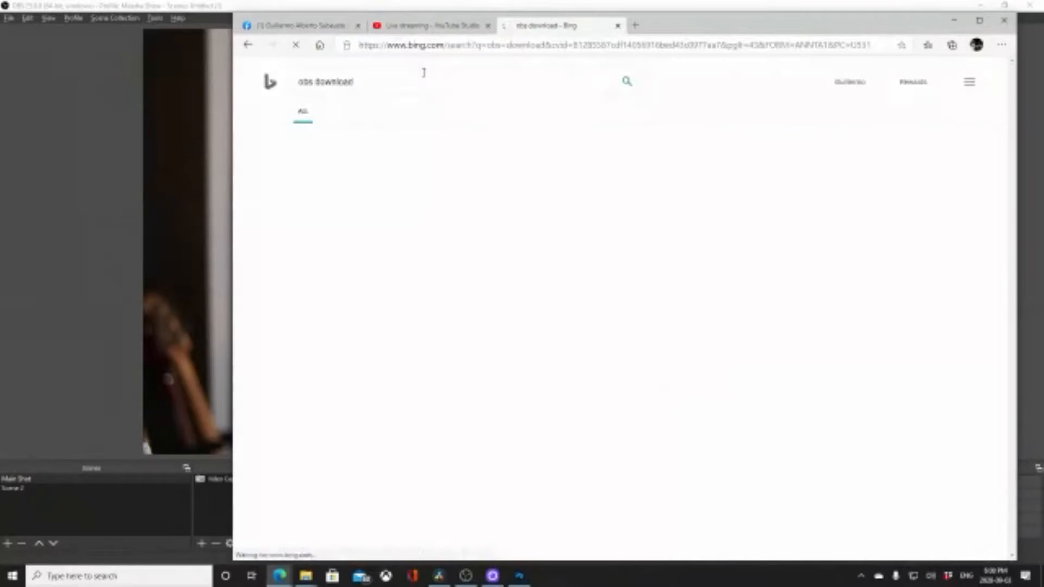
- Open the official Download | OBS page, then go to the obsproject.com home page
{"action": "left_click", "coordinate": [440, 193]}
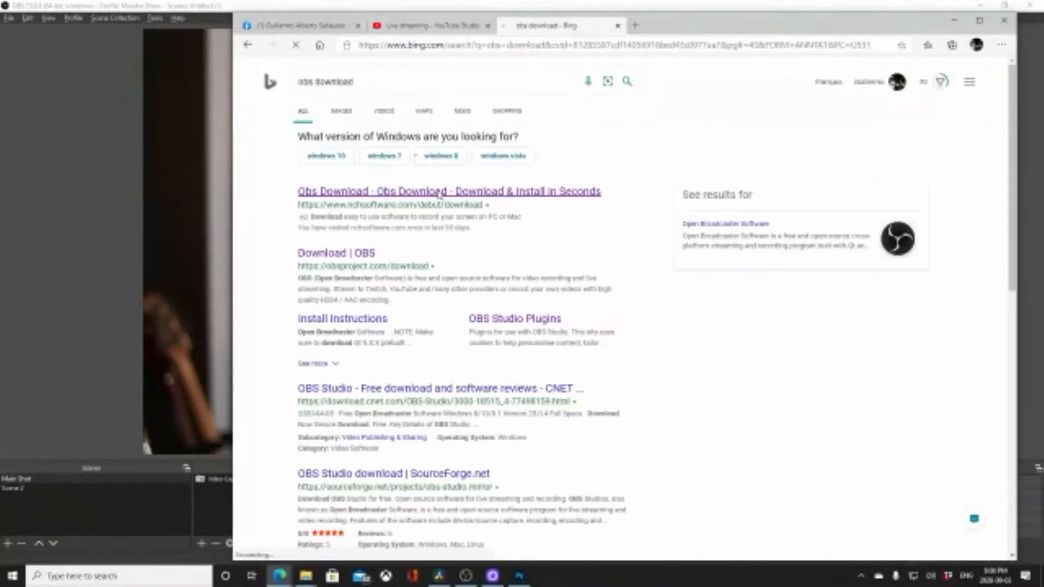
{"action": "left_click", "coordinate": [248, 45]}
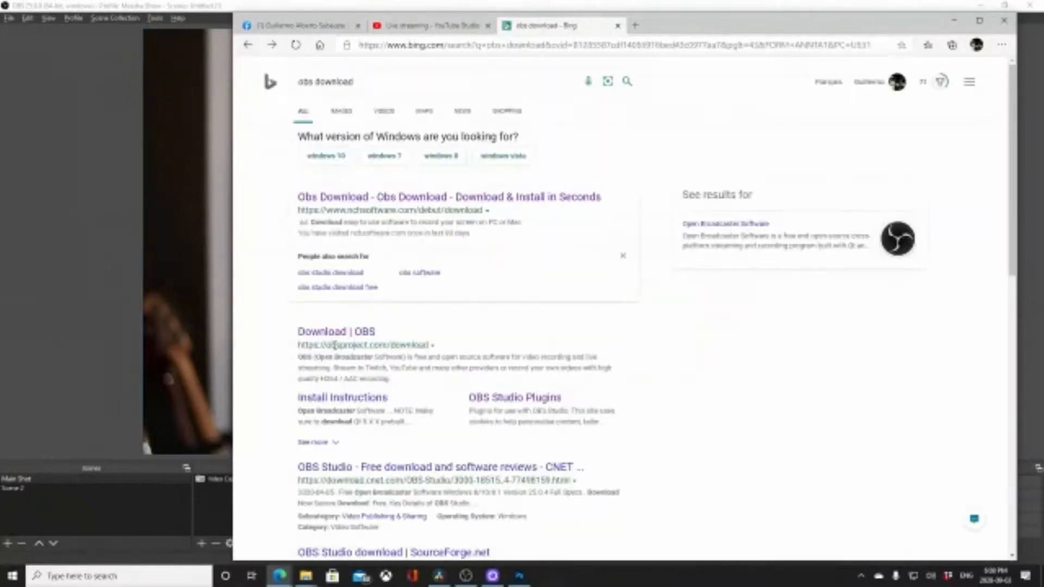
{"action": "left_click", "coordinate": [336, 333]}
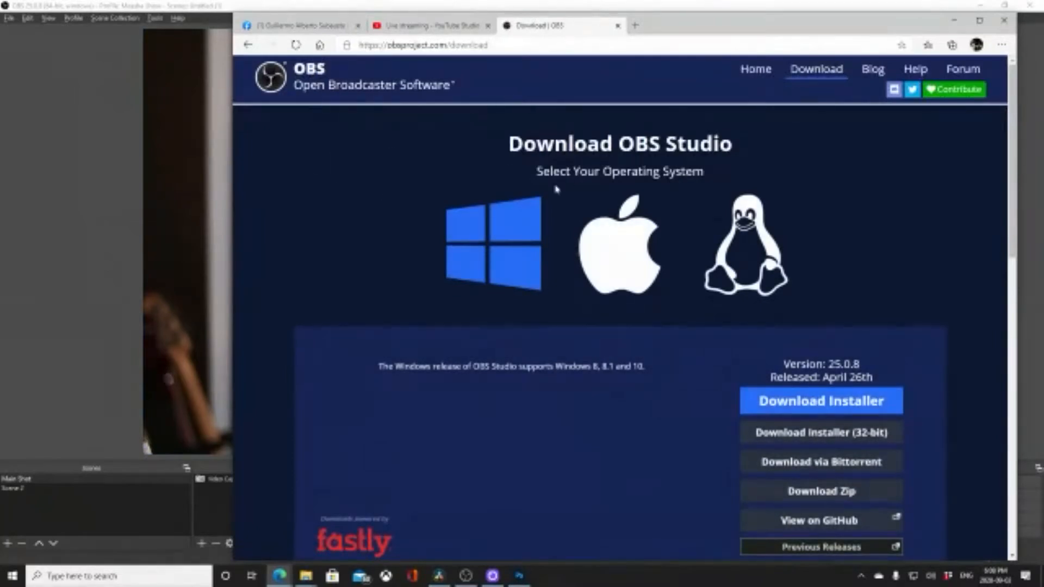
{"action": "left_click", "coordinate": [754, 72]}
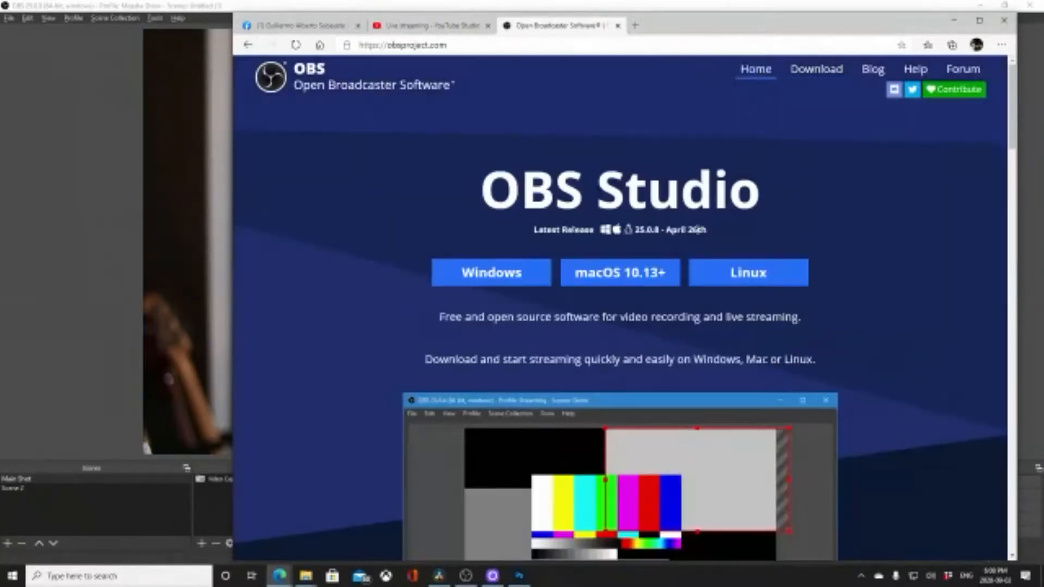
- Scroll through the obsproject.com feature overview, then return to the OBS Studio window
{"action": "scroll", "coordinate": [663, 247], "scroll_direction": "down", "scroll_amount": 1}
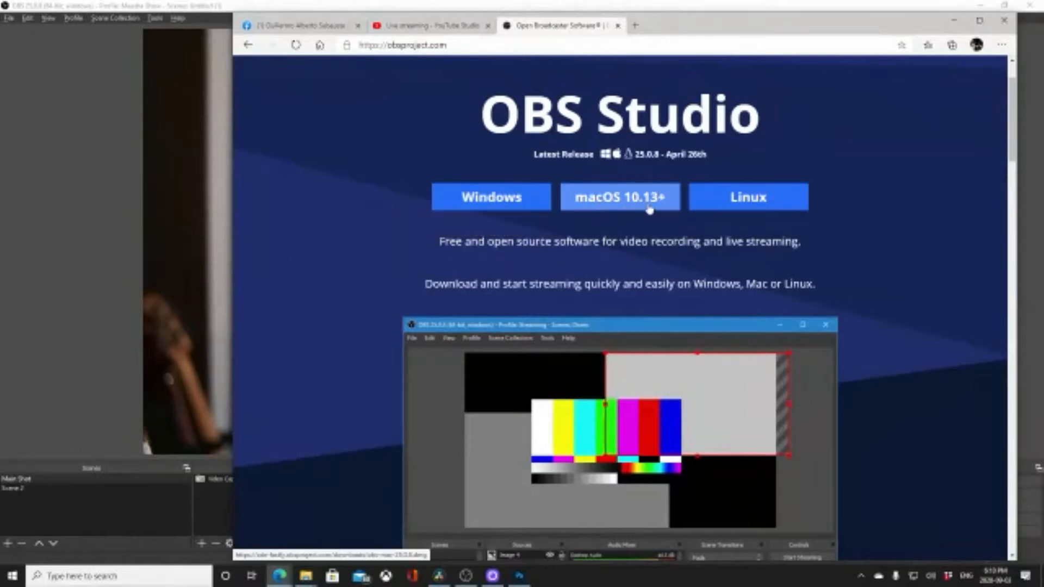
{"action": "scroll", "coordinate": [625, 211], "scroll_direction": "down", "scroll_amount": 1}
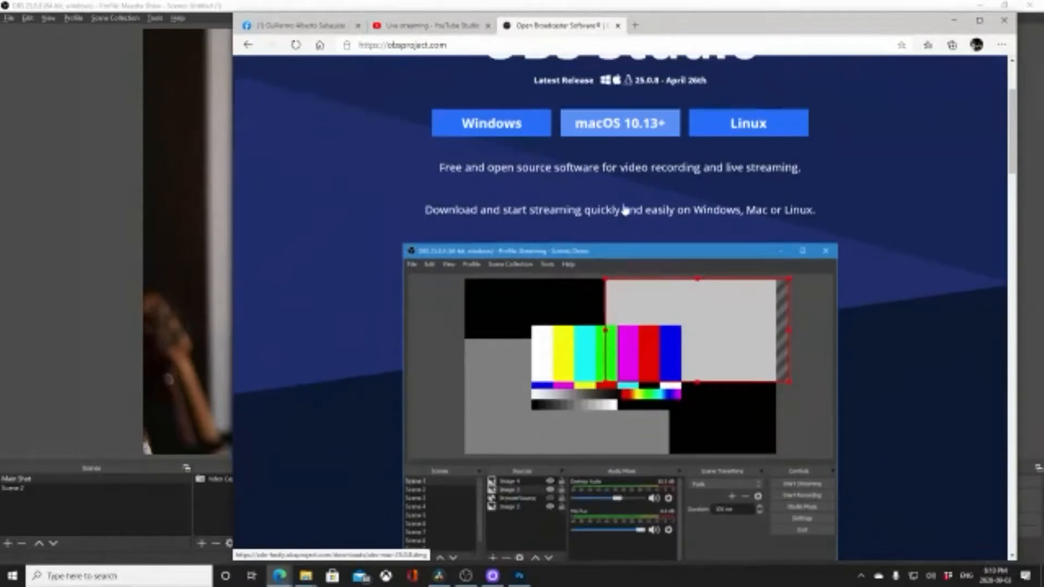
{"action": "scroll", "coordinate": [625, 211], "scroll_direction": "down", "scroll_amount": 10}
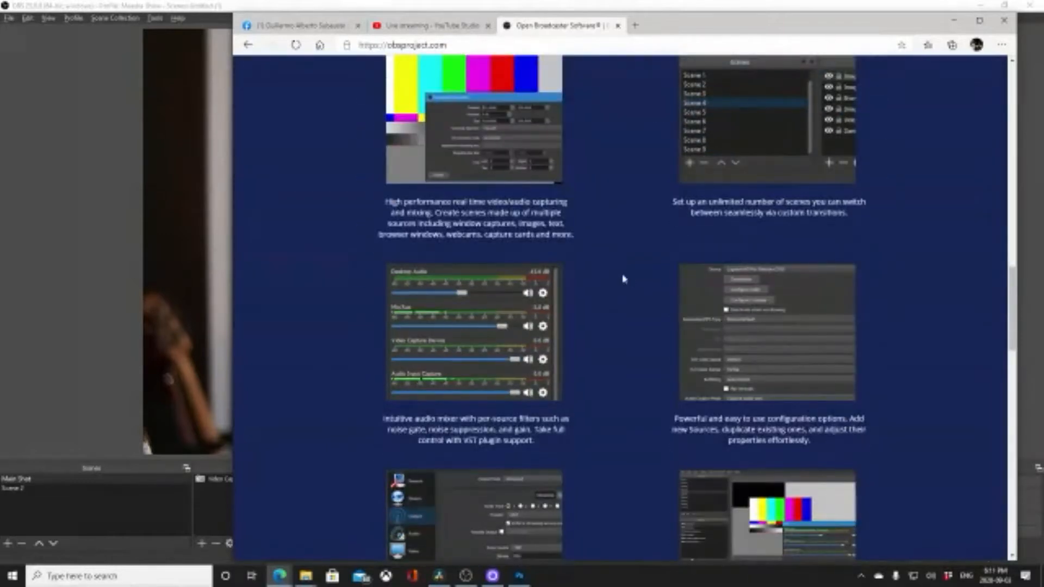
{"action": "scroll", "coordinate": [623, 278], "scroll_direction": "down", "scroll_amount": 7}
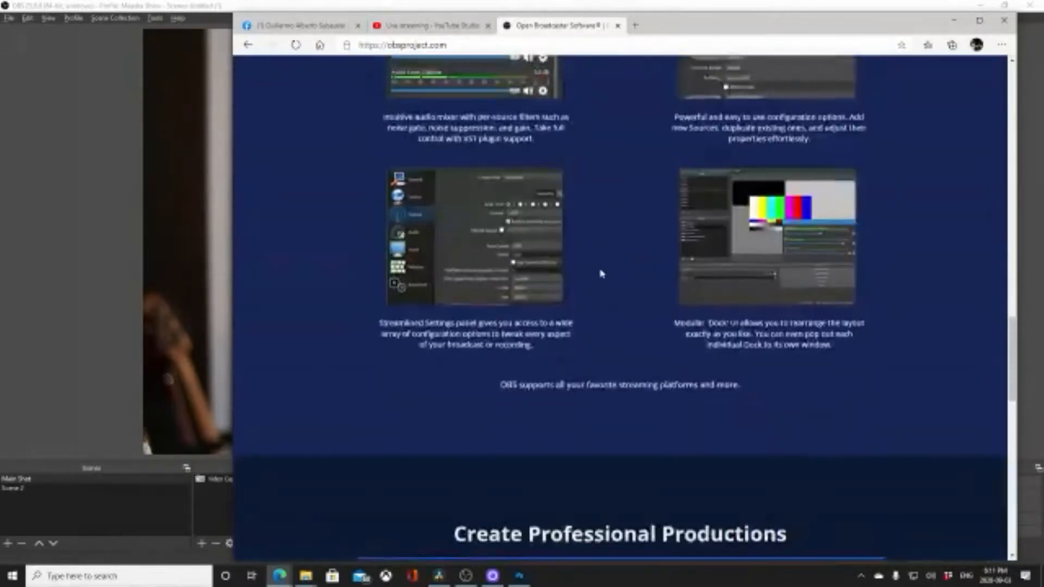
{"action": "left_click", "coordinate": [36, 251]}
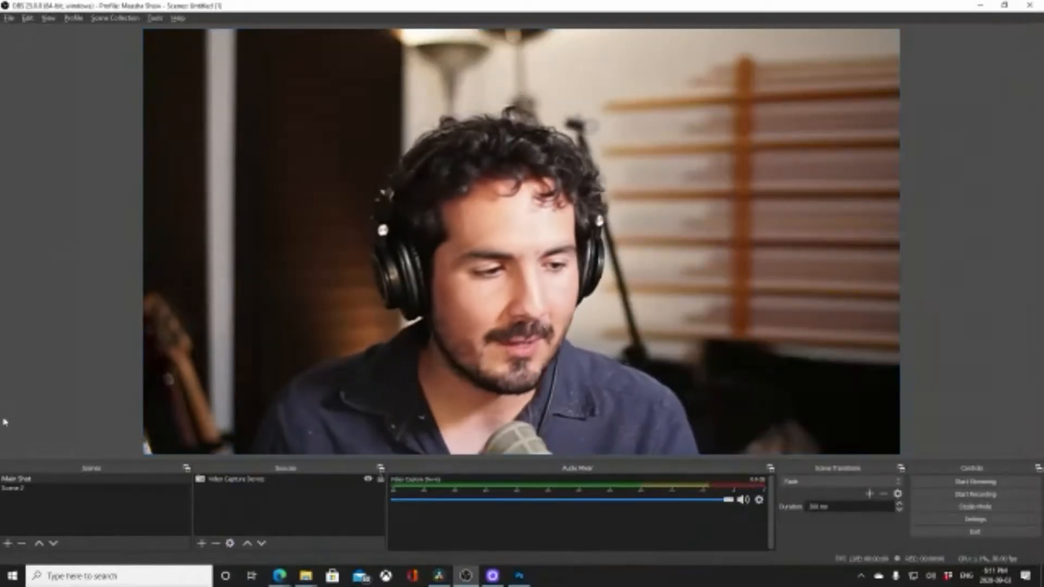
- Delete the Main Shot scene, leaving Scene 2 with an empty black preview
{"action": "left_click", "coordinate": [31, 481]}
{"action": "left_click", "coordinate": [21, 543]}
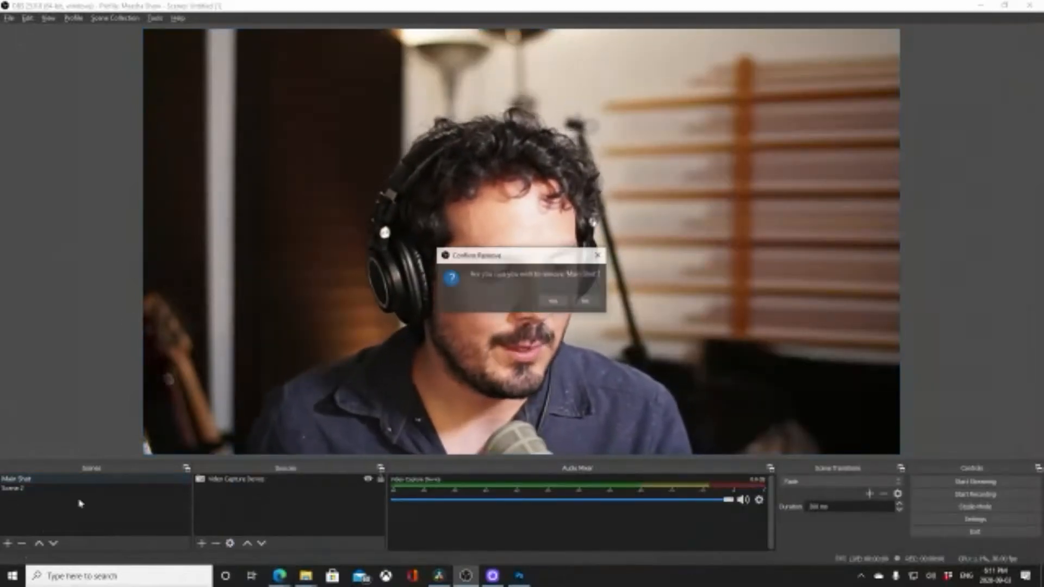
{"action": "left_click", "coordinate": [553, 302]}
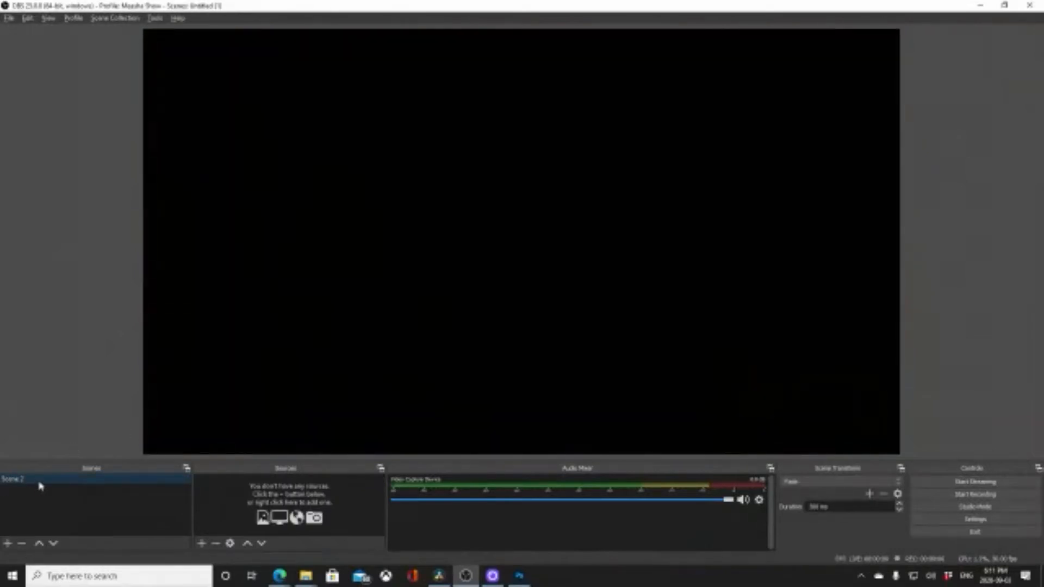
{"action": "right_click", "coordinate": [525, 303]}
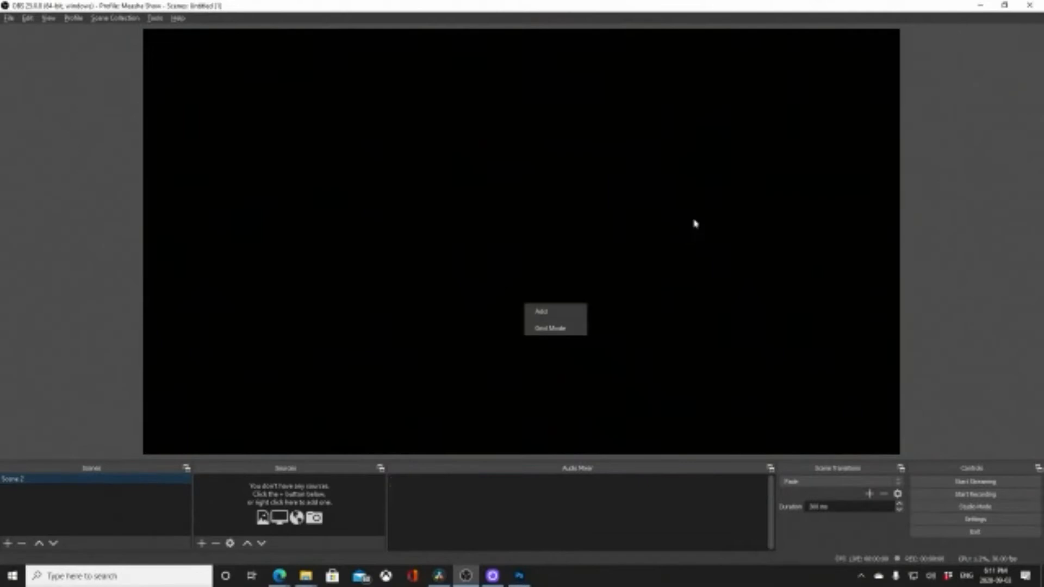
{"action": "left_click", "coordinate": [473, 226]}
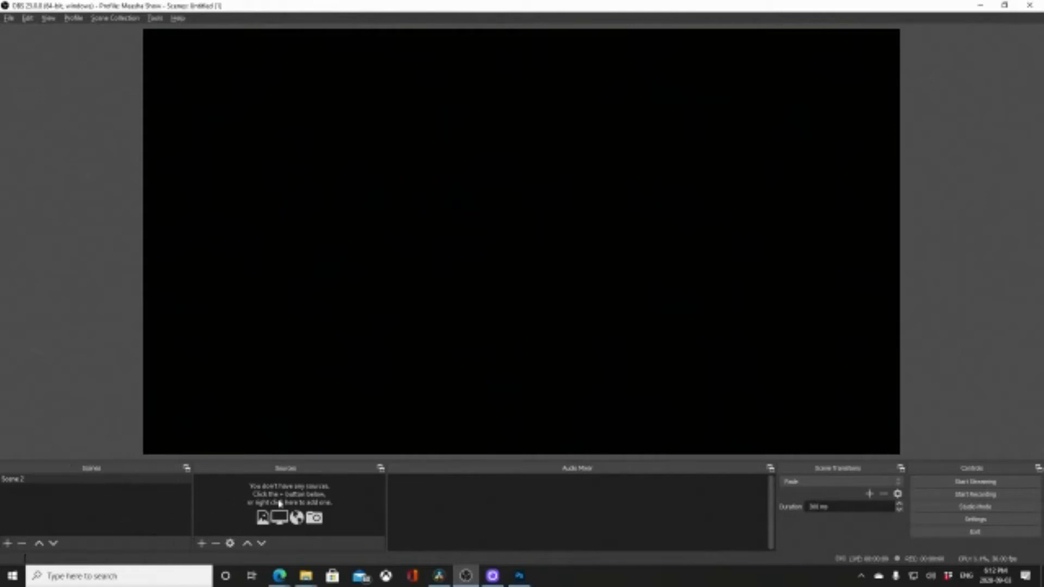
- Rename Scene 2 to Scene 1, then bring up the add-source list
{"action": "right_click", "coordinate": [24, 480]}
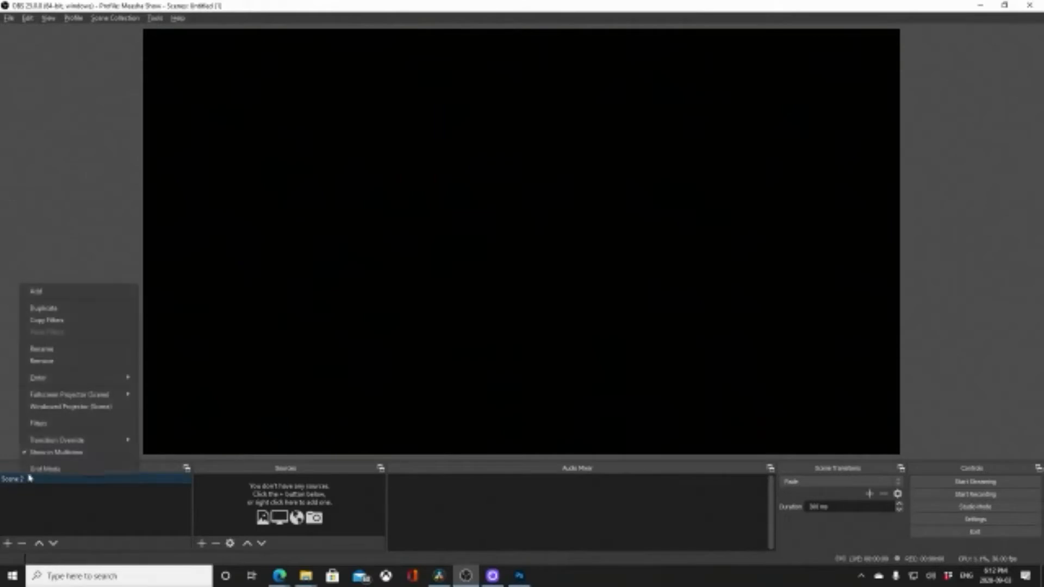
{"action": "left_click", "coordinate": [78, 348]}
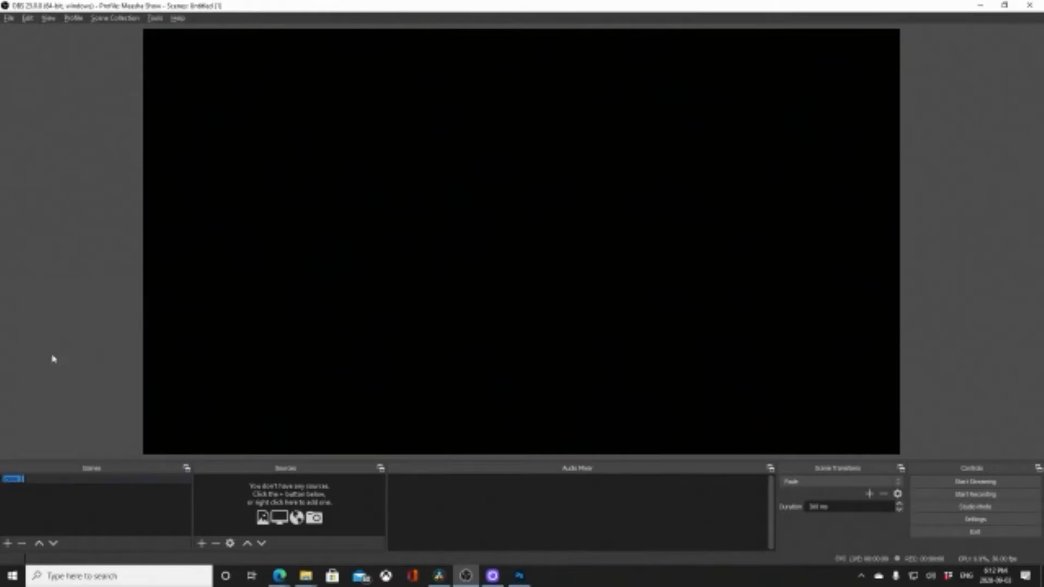
{"action": "right_click", "coordinate": [57, 478]}
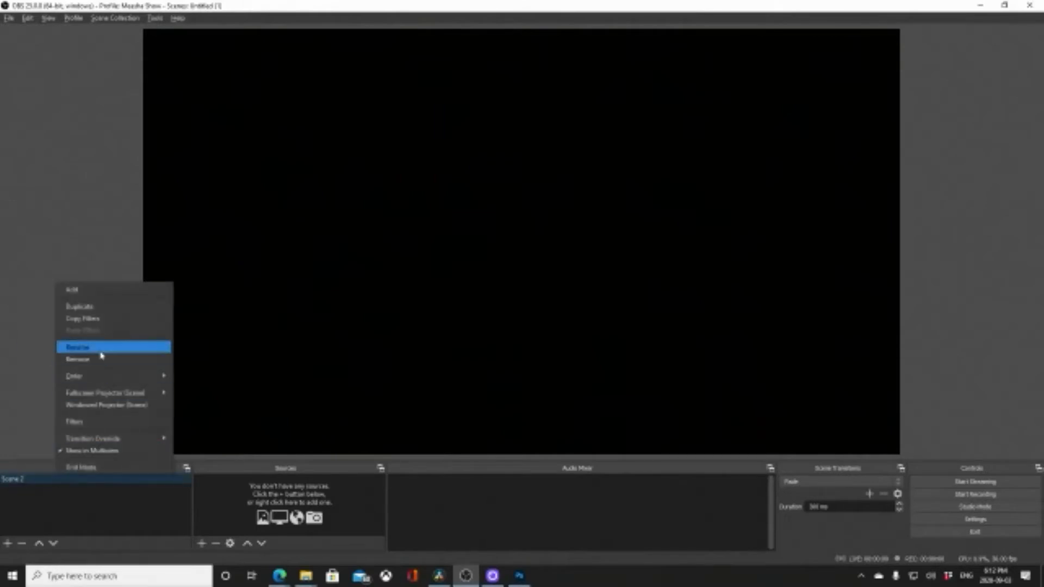
{"action": "left_click", "coordinate": [101, 349]}
{"action": "key", "text": "End"}
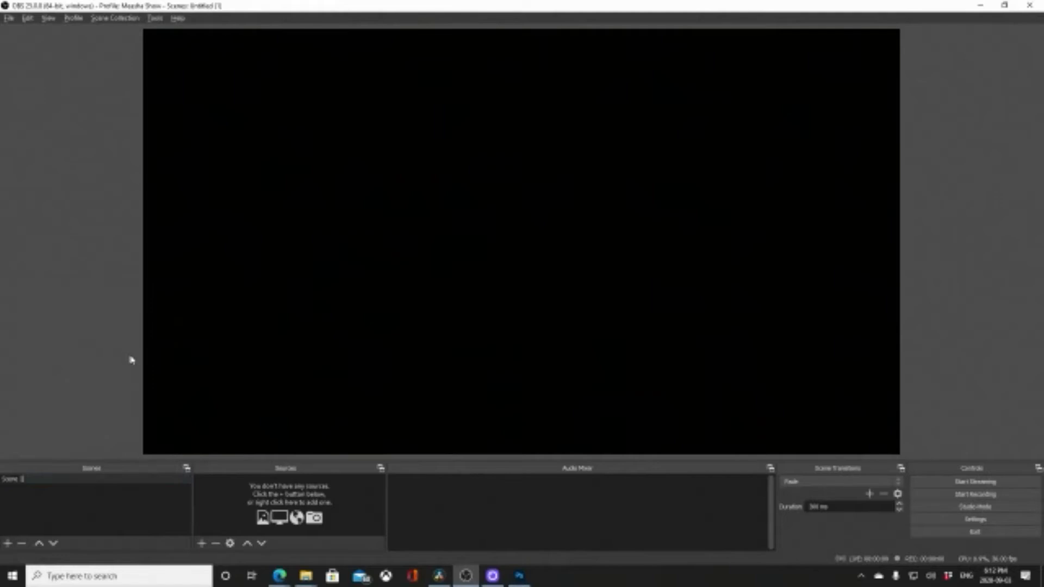
{"action": "type", "text": "1"}
{"action": "key", "text": "Return"}
{"action": "left_click", "coordinate": [201, 544]}
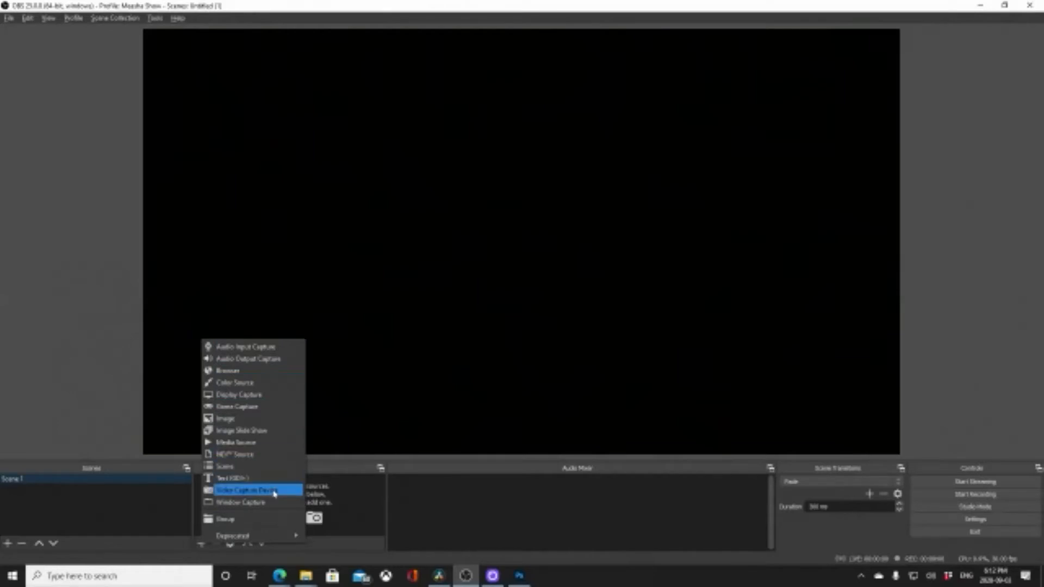
- Add a new Video Capture Device source named 'Sony a6400'
{"action": "left_click", "coordinate": [275, 492]}
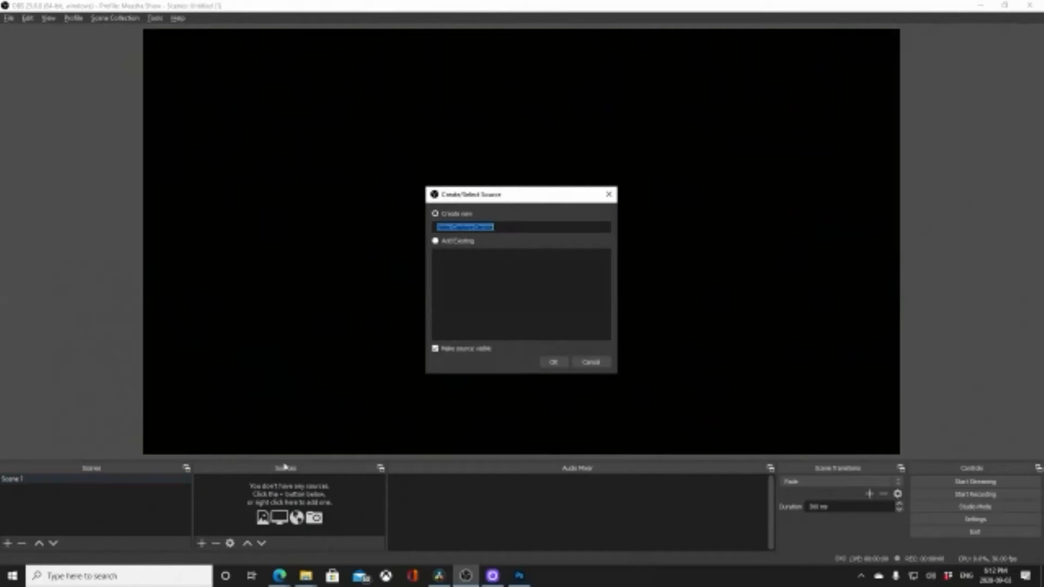
{"action": "left_click_drag", "start_coordinate": [485, 197], "coordinate": [431, 225]}
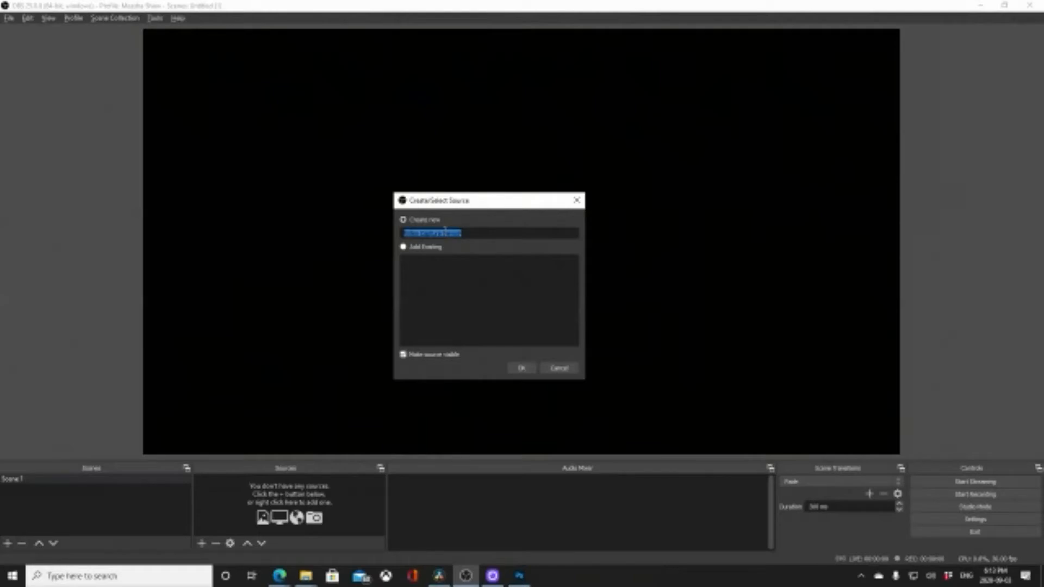
{"action": "type", "text": "ad"}
{"action": "type", "text": " a6400"}
- Create the Sony a6400 source and set its capture device to Cam Link
{"action": "left_click", "coordinate": [520, 370]}
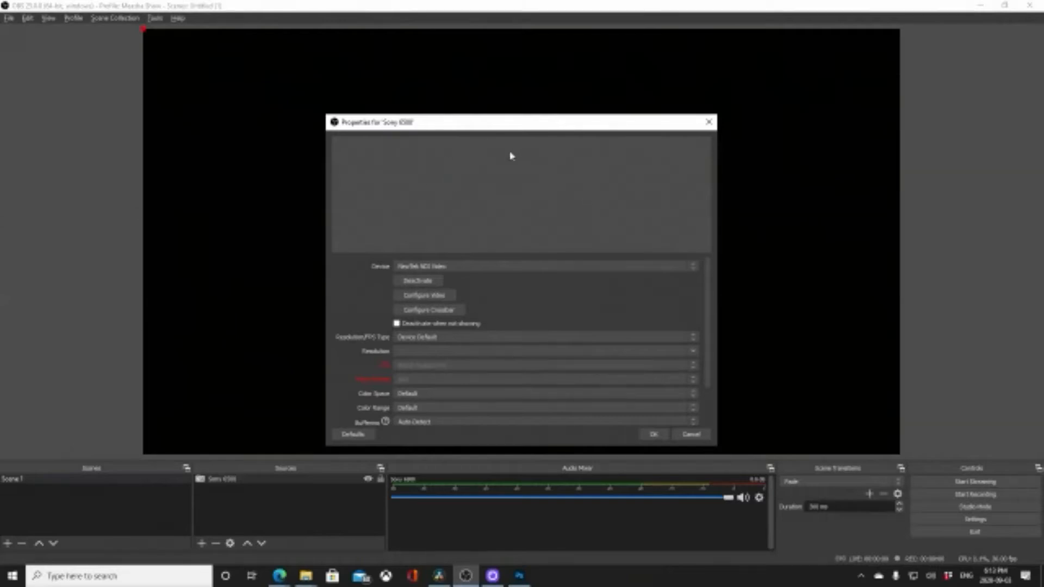
{"action": "left_click_drag", "start_coordinate": [368, 124], "coordinate": [400, 90]}
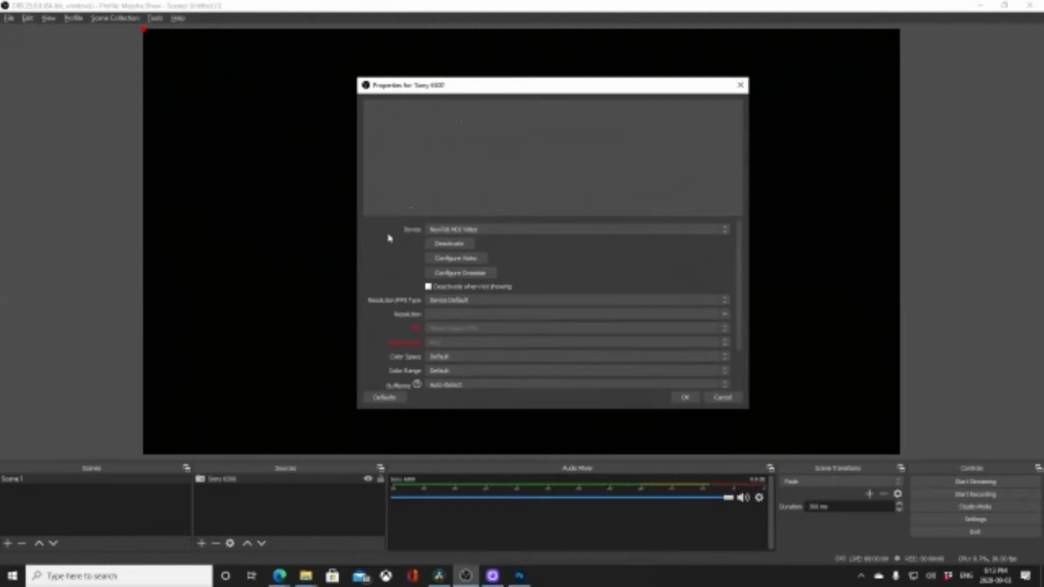
{"action": "left_click", "coordinate": [445, 231]}
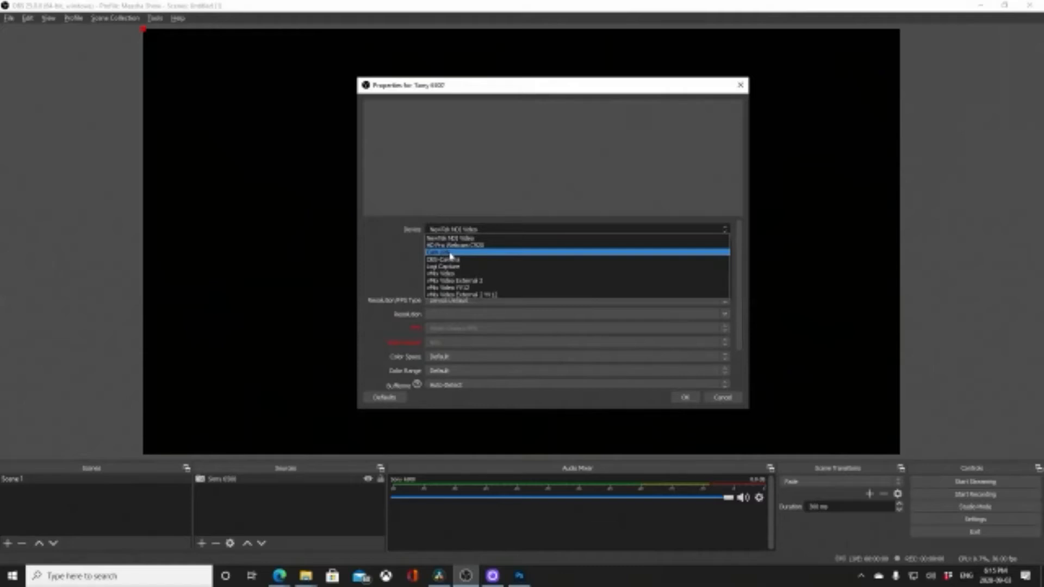
{"action": "left_click", "coordinate": [451, 253]}
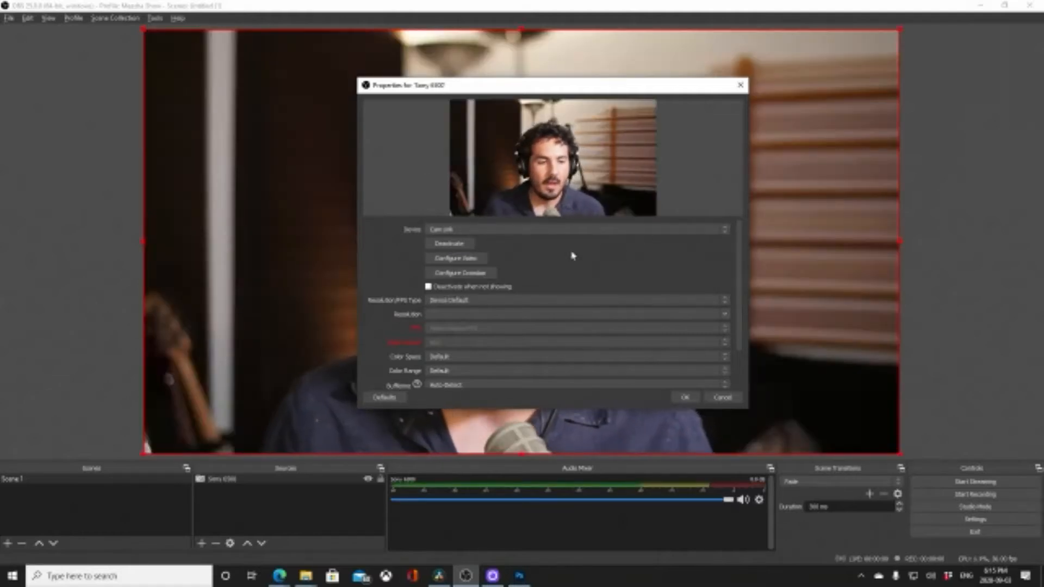
{"action": "left_click", "coordinate": [473, 301]}
{"action": "left_click", "coordinate": [511, 288]}
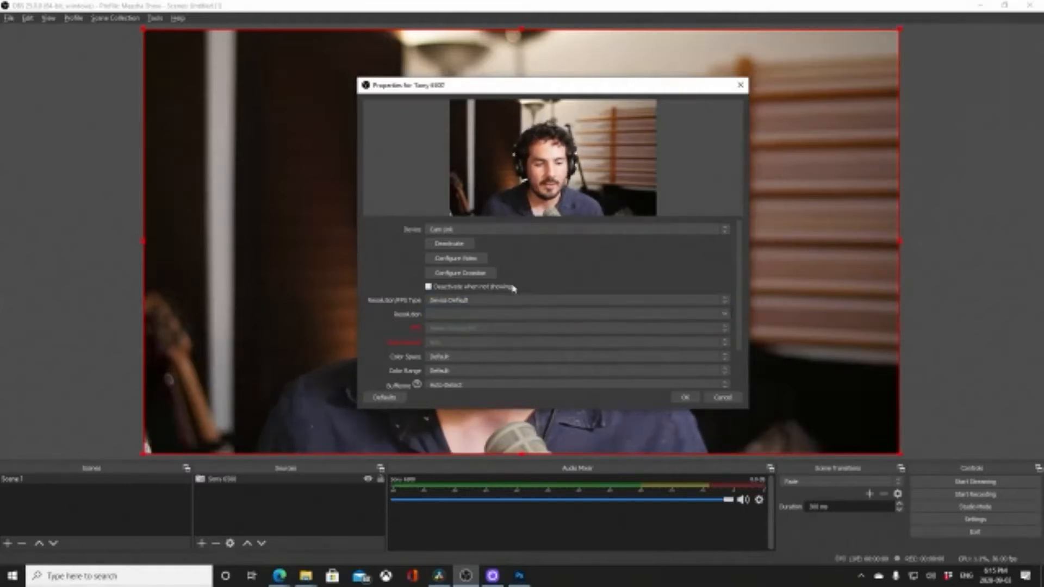
{"action": "scroll", "coordinate": [474, 348], "scroll_direction": "down", "scroll_amount": 2}
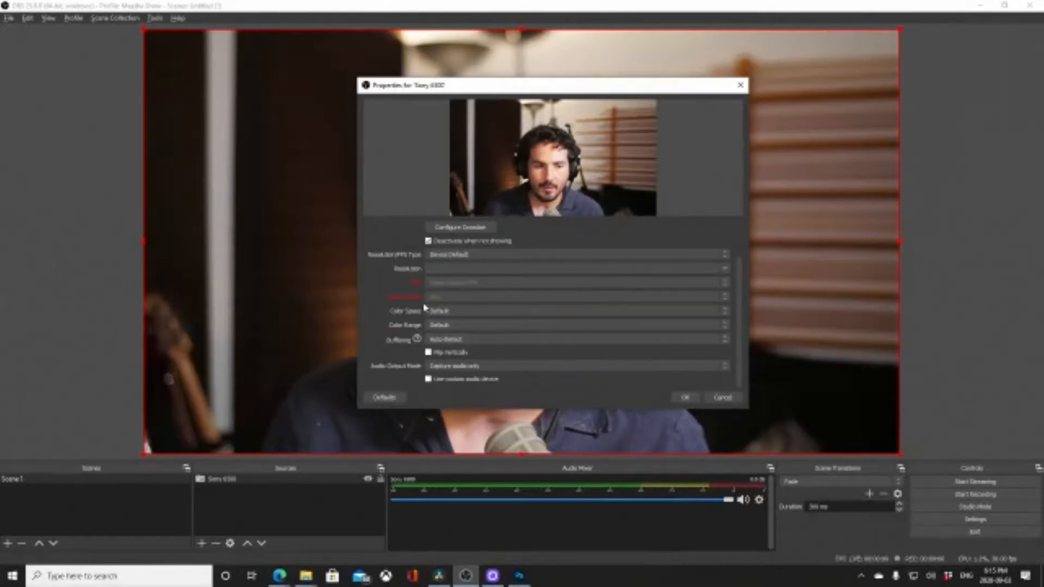
- Set the camera to a Custom 1920x1080 resolution with Match Output FPS and confirm
{"action": "left_click", "coordinate": [457, 255]}
{"action": "left_click", "coordinate": [457, 271]}
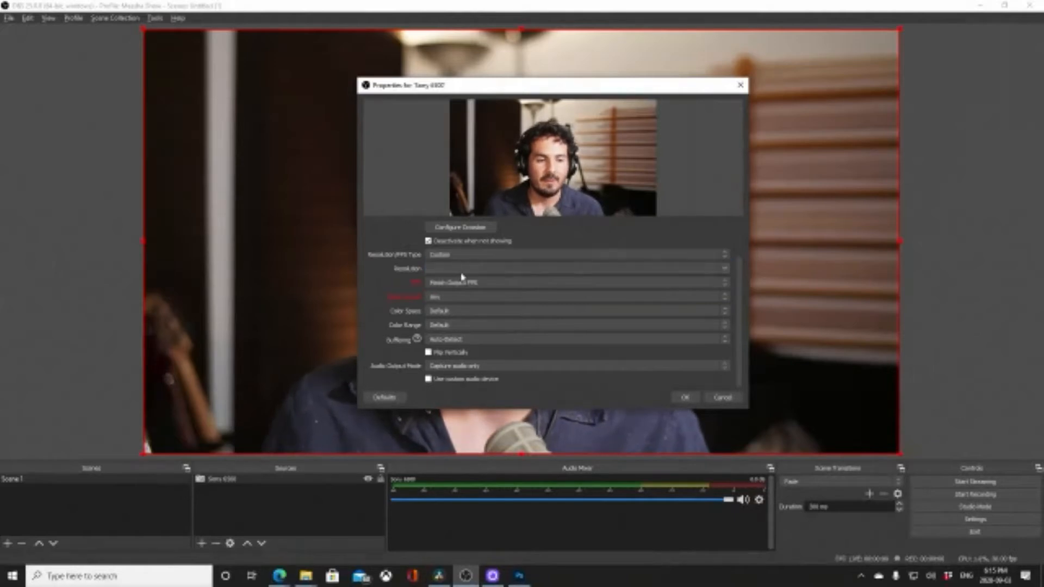
{"action": "left_click", "coordinate": [727, 269]}
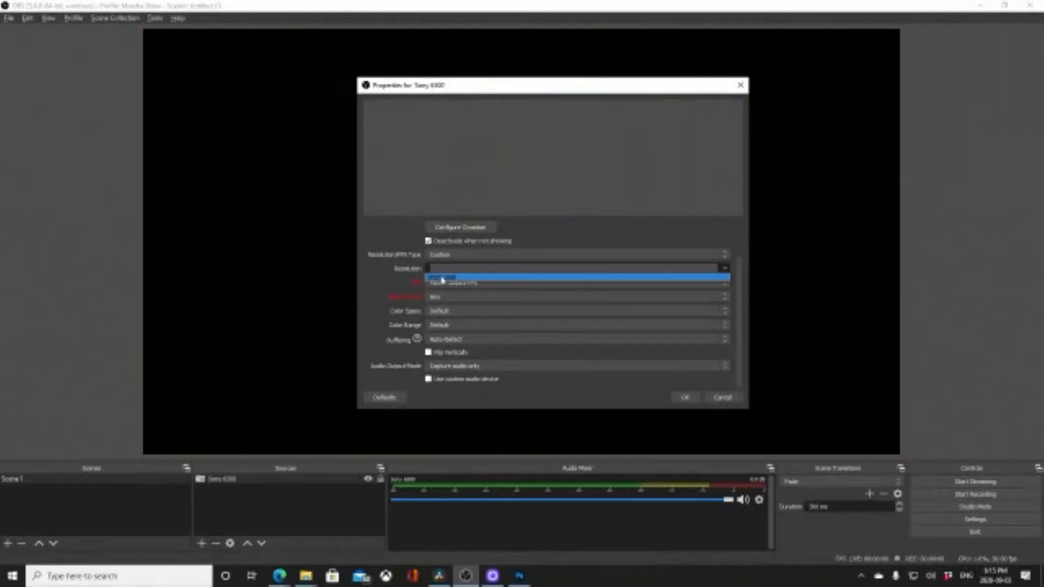
{"action": "left_click", "coordinate": [442, 279]}
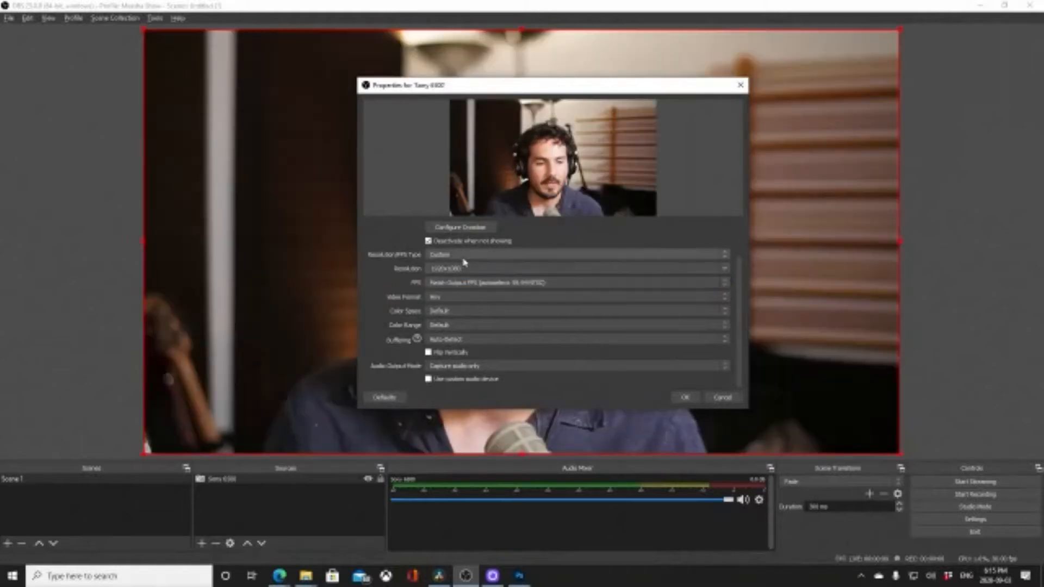
{"action": "left_click", "coordinate": [469, 286]}
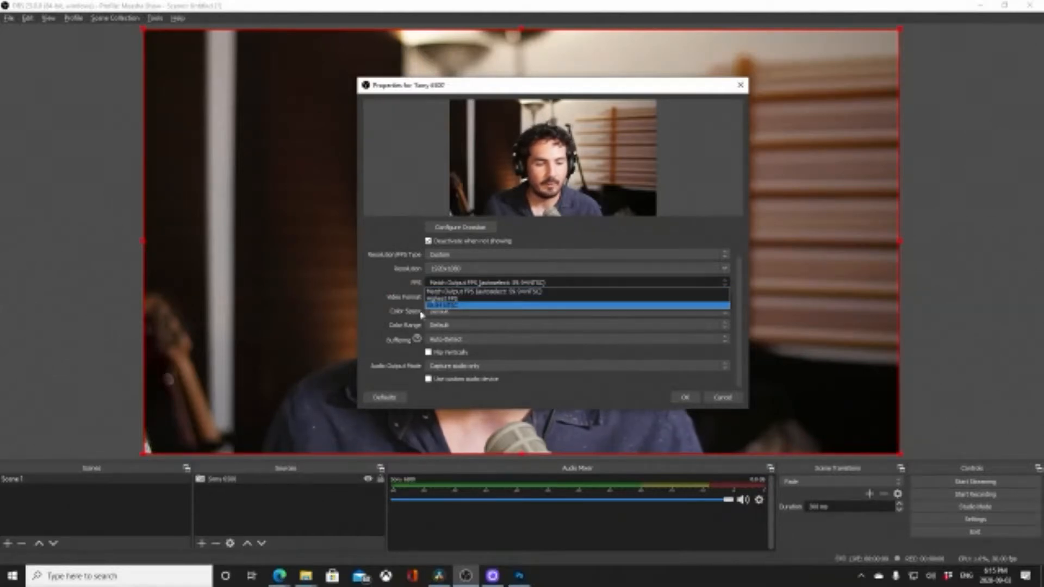
{"action": "left_click", "coordinate": [402, 294]}
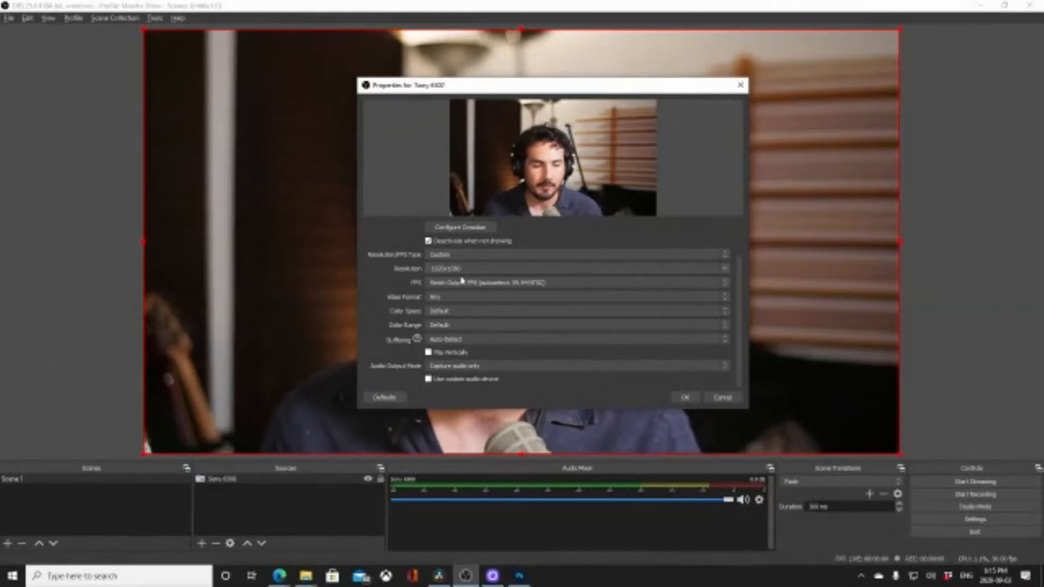
{"action": "left_click", "coordinate": [674, 397]}
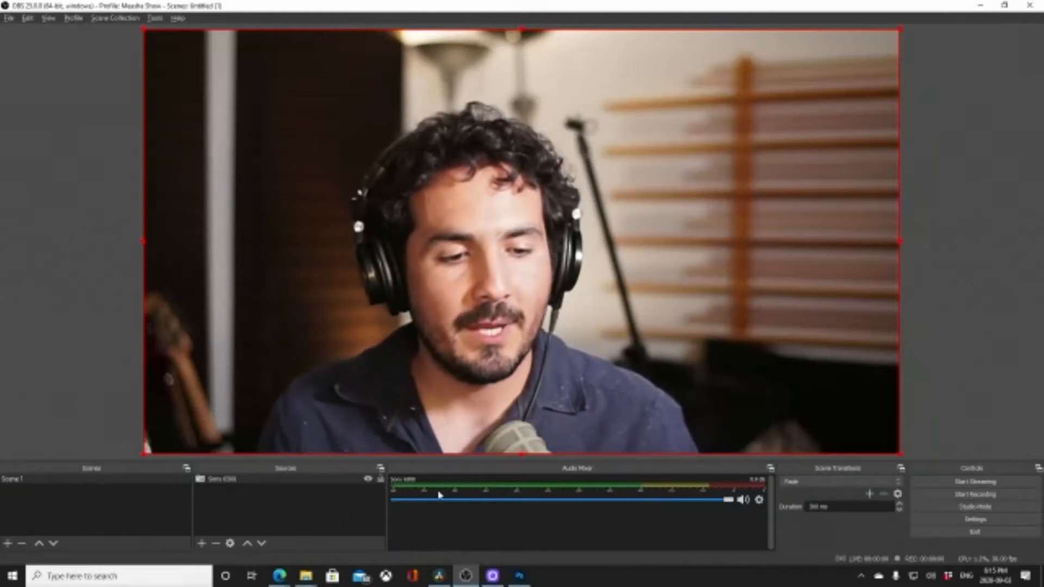
- Open the Sources panel's add menu to pick another source type for Scene 1
{"action": "left_click", "coordinate": [201, 544]}
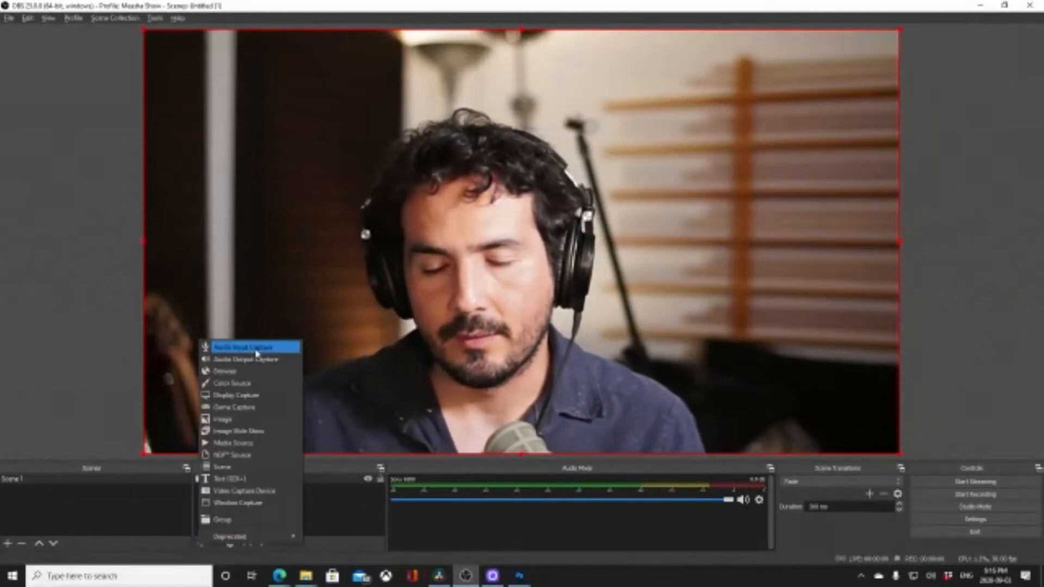
- Add an Audio Input Capture source named 'Microphone' to Scene 1
{"action": "left_click", "coordinate": [257, 348]}
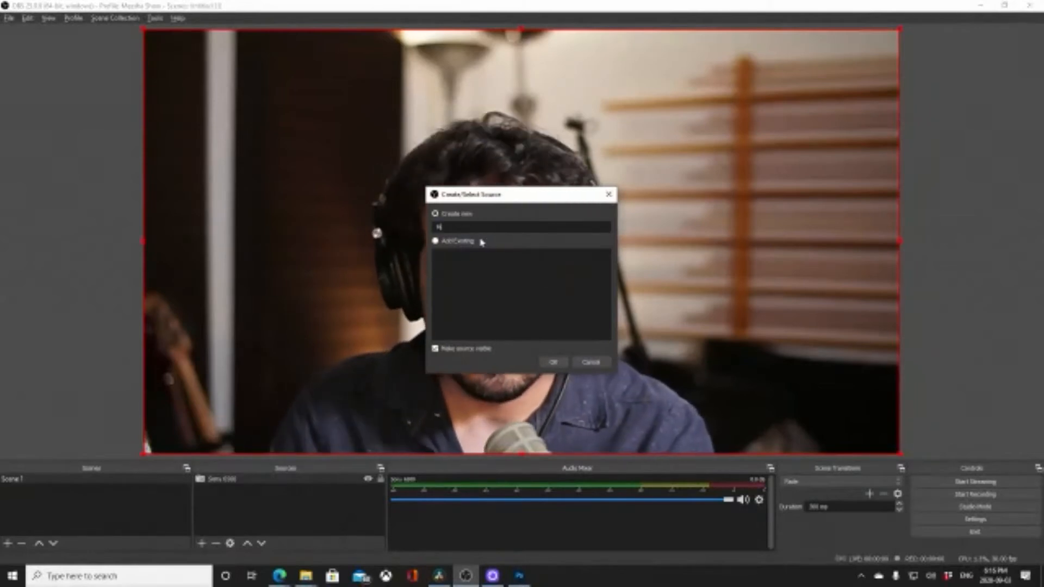
{"action": "type", "text": "Microphone"}
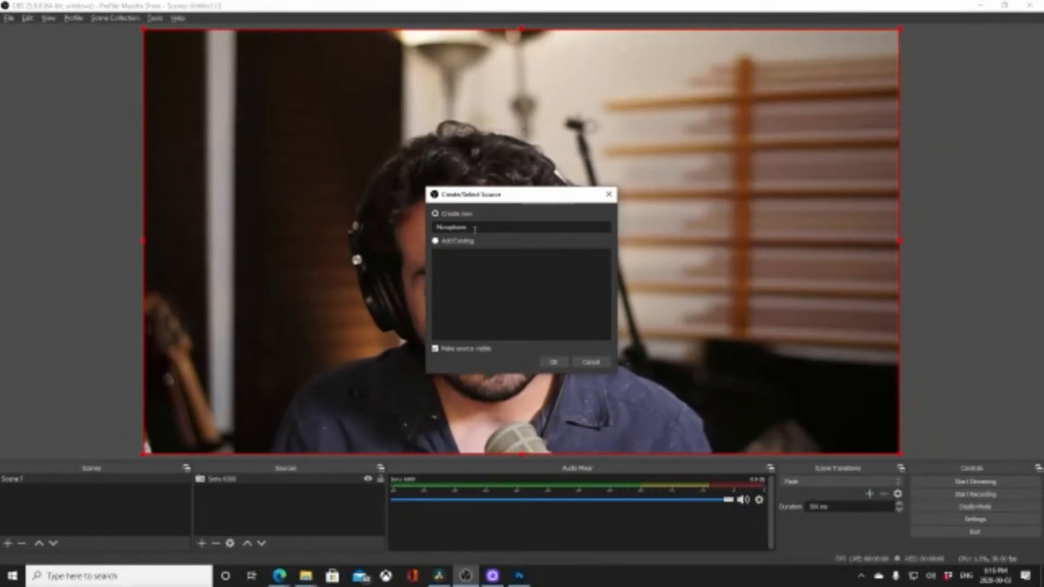
{"action": "left_click", "coordinate": [553, 363]}
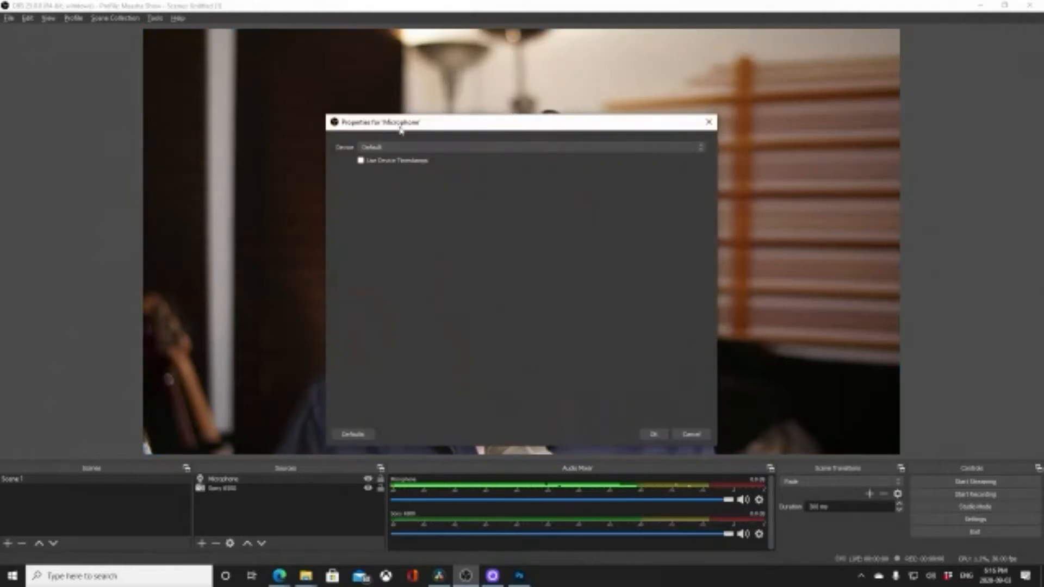
- Set the Microphone source's device to Microphone (HD Pro Webcam C920) and confirm
{"action": "left_click", "coordinate": [365, 146]}
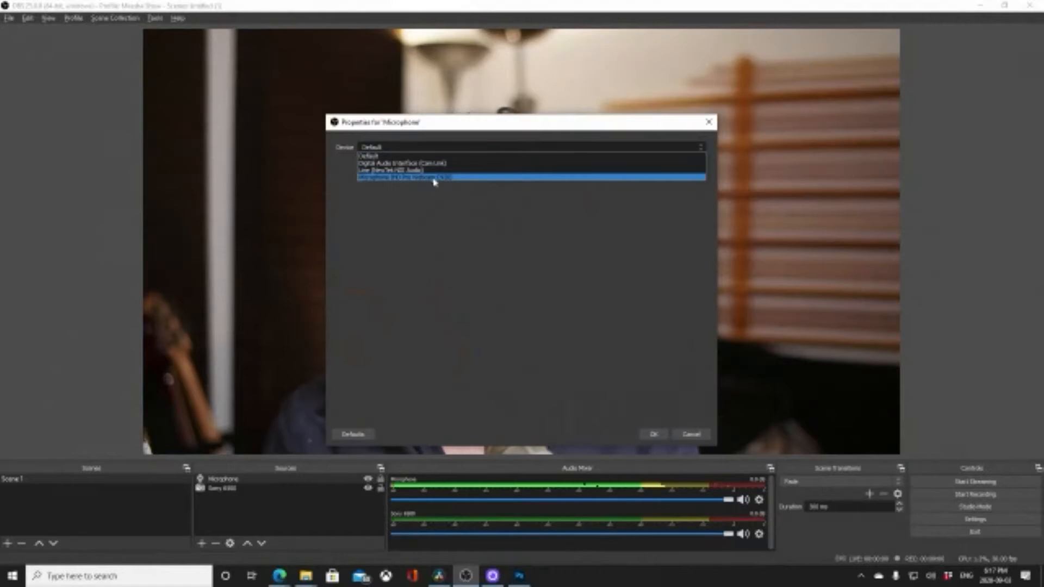
{"action": "left_click", "coordinate": [433, 179]}
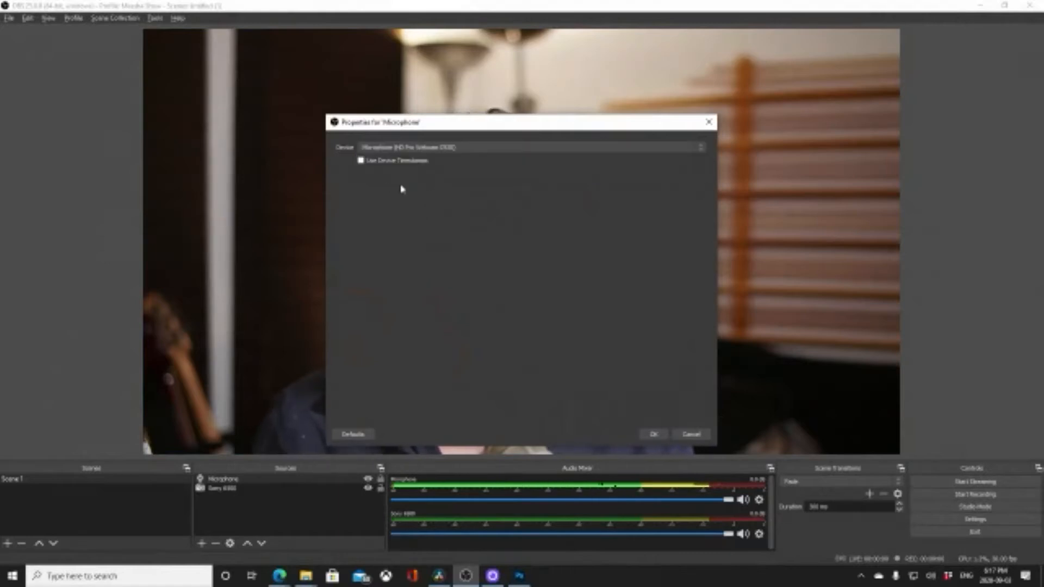
{"action": "left_click", "coordinate": [656, 433]}
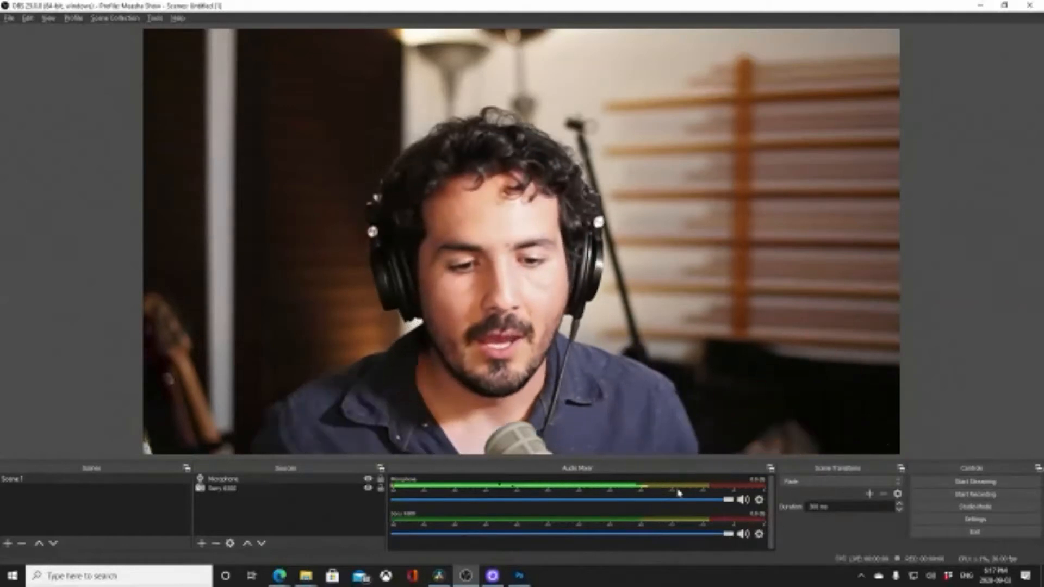
{"action": "left_click_drag", "start_coordinate": [728, 500], "coordinate": [652, 501]}
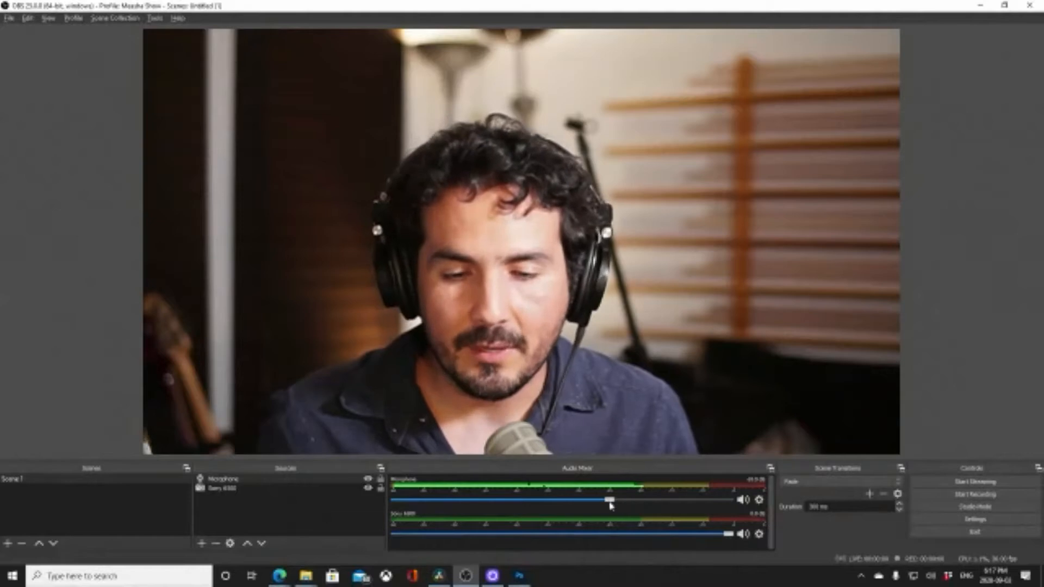
{"action": "left_click_drag", "start_coordinate": [704, 501], "coordinate": [735, 508]}
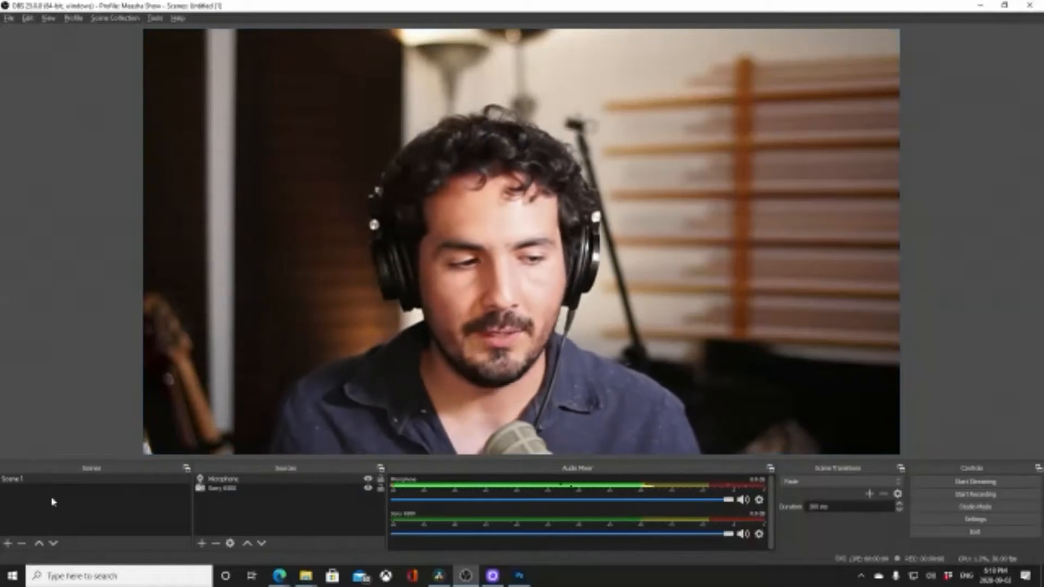
- Rename Scene 1 to 'Main', then bring DaVinci Resolve to the front
{"action": "right_click", "coordinate": [39, 480]}
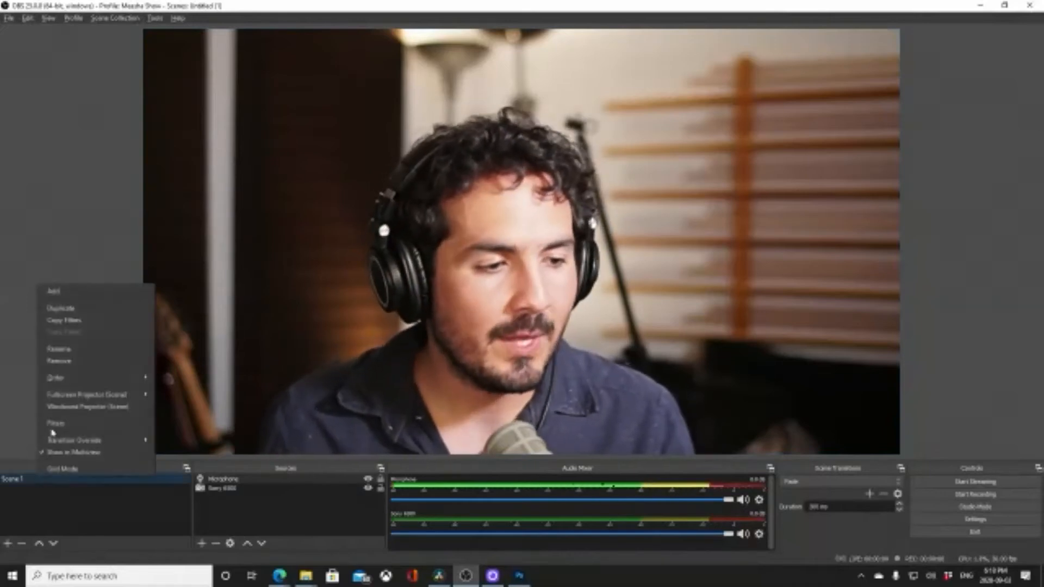
{"action": "left_click", "coordinate": [72, 353]}
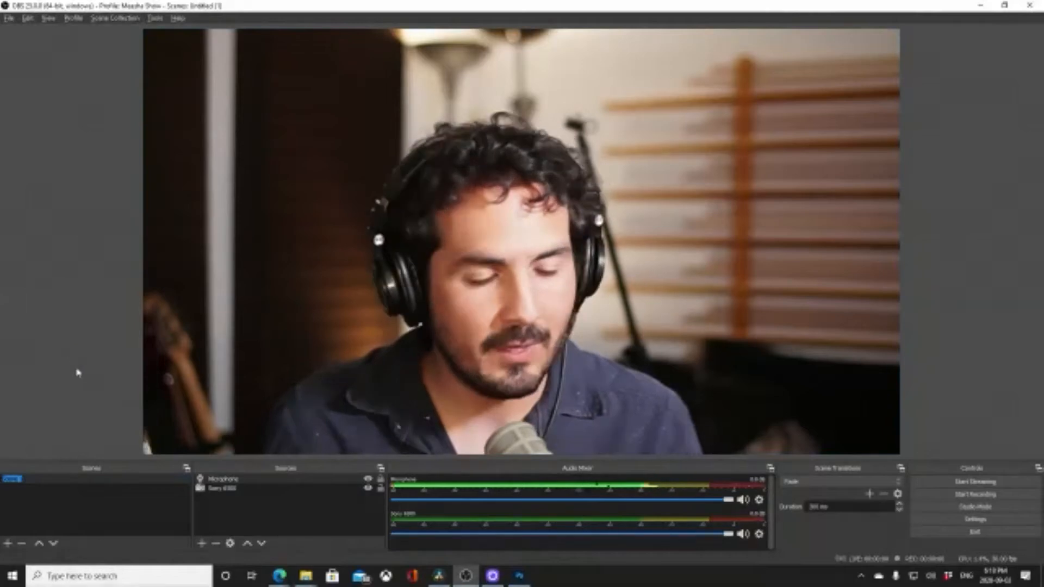
{"action": "type", "text": "Main"}
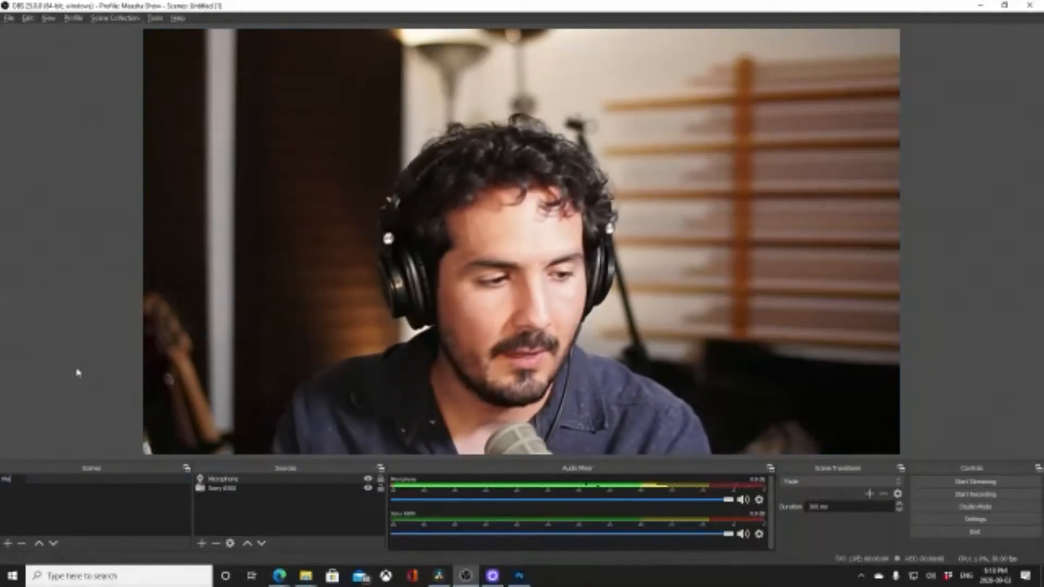
{"action": "key", "text": "Return"}
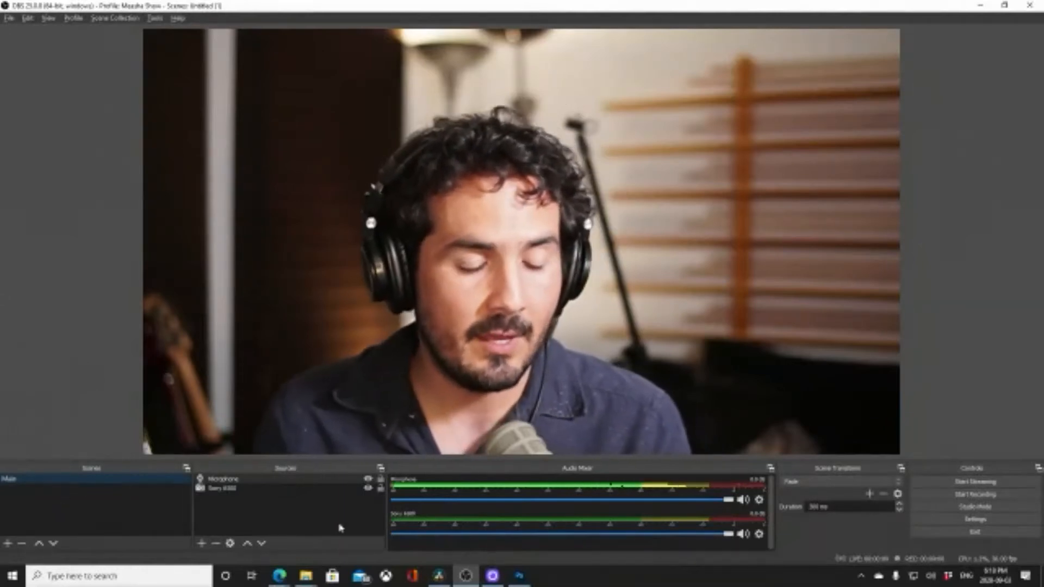
{"action": "left_click", "coordinate": [439, 575]}
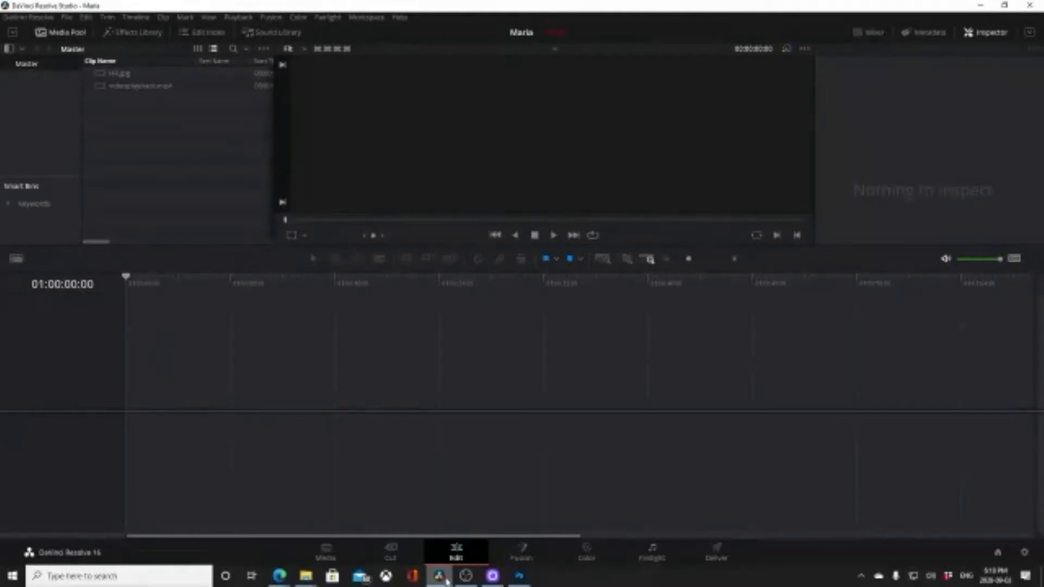
- Bring OBS Studio back in front of DaVinci Resolve
{"action": "left_click", "coordinate": [466, 578]}
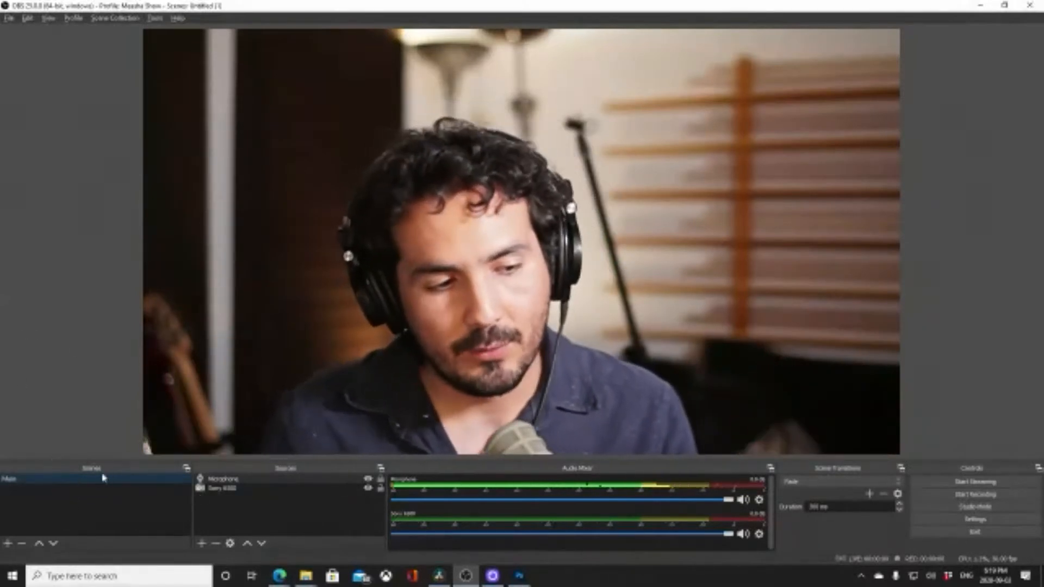
- Create a new scene named 'Video' and move it above Main
{"action": "left_click", "coordinate": [11, 543]}
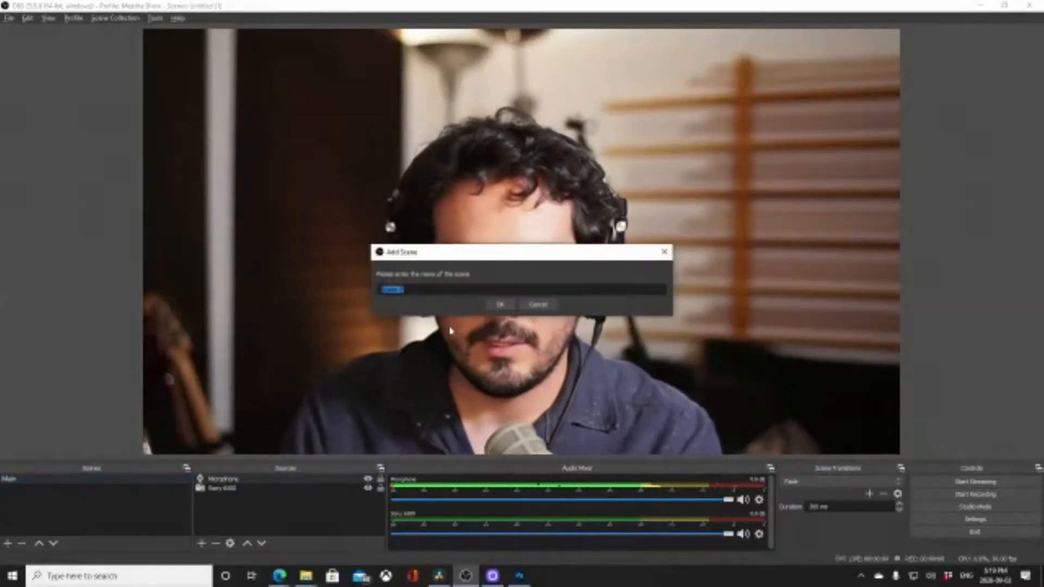
{"action": "type", "text": "Video"}
{"action": "key", "text": "Return"}
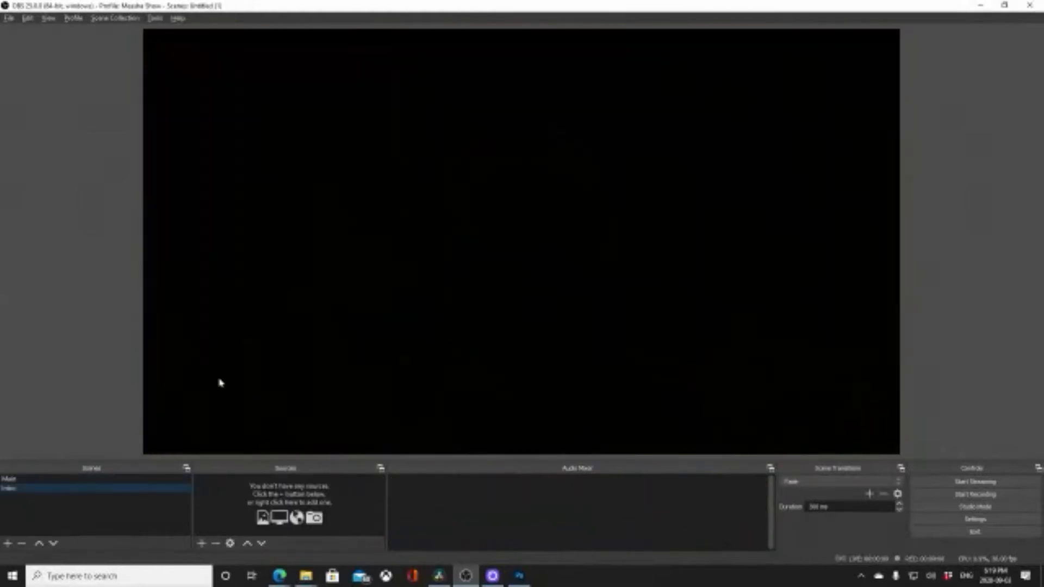
{"action": "left_click_drag", "start_coordinate": [17, 493], "coordinate": [13, 478]}
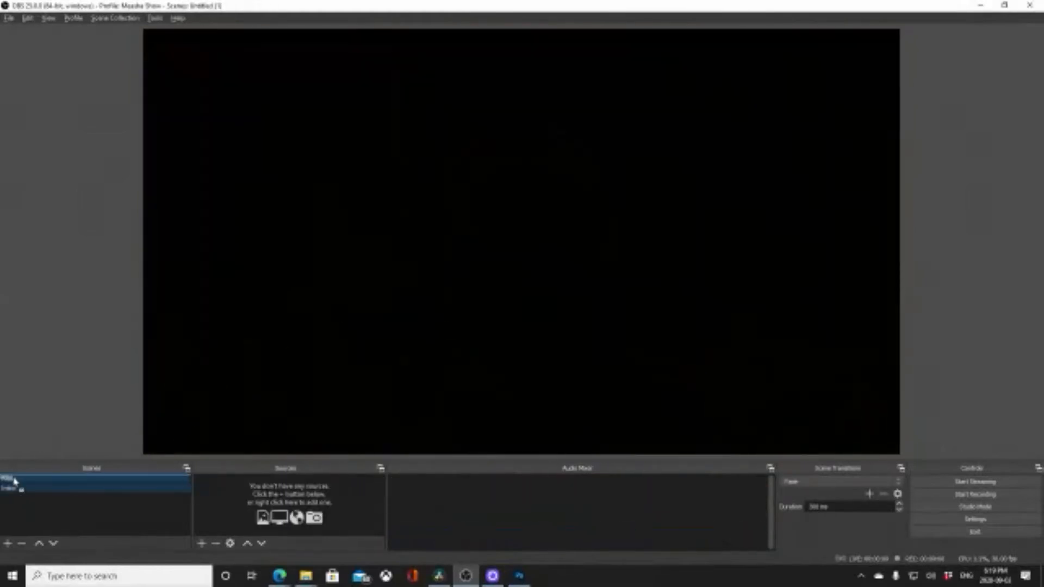
- Flip between the Main and new empty scene, finishing on the empty one
{"action": "left_click", "coordinate": [14, 488]}
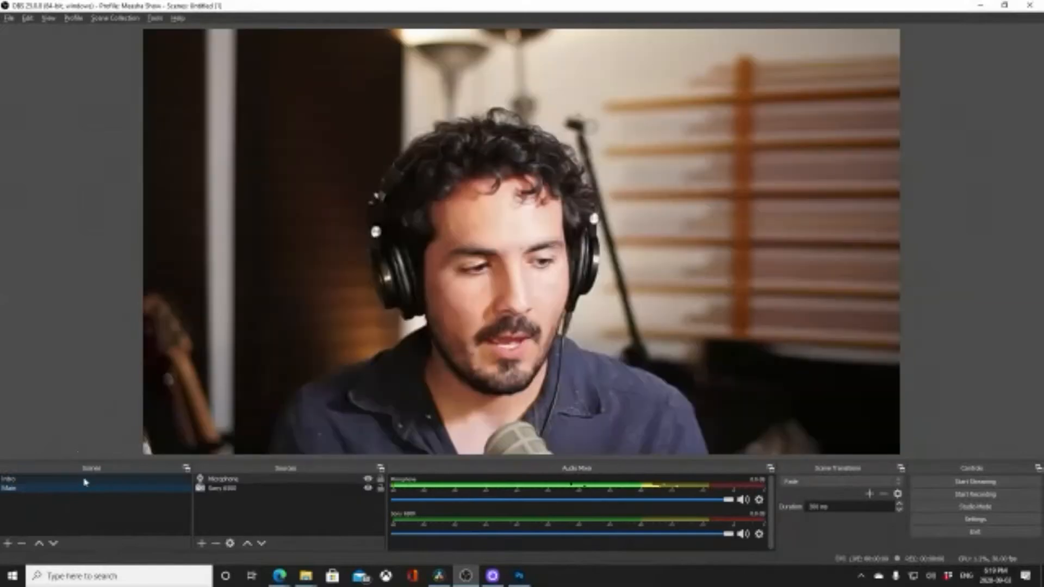
{"action": "left_click", "coordinate": [18, 481]}
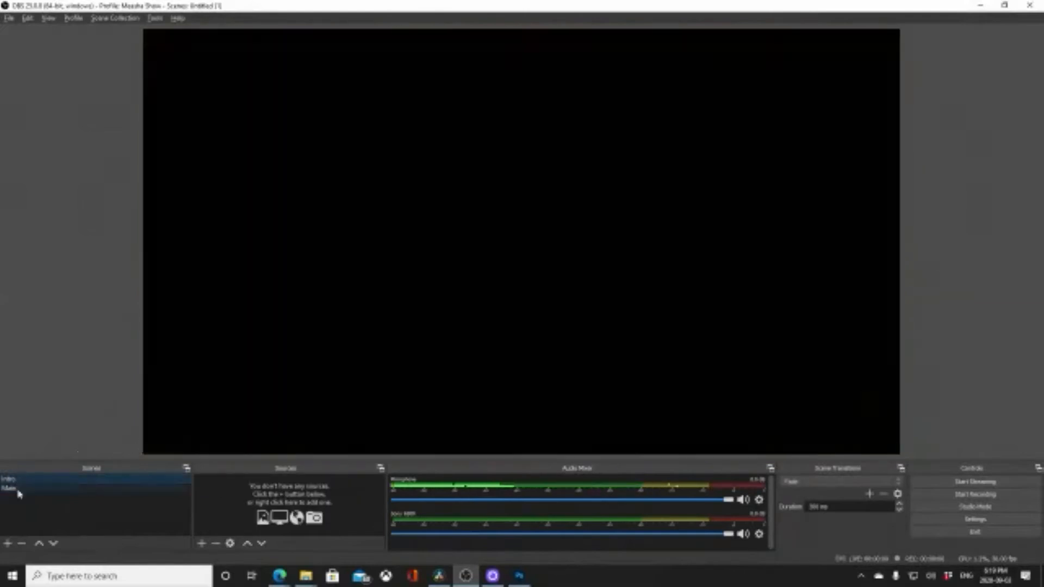
{"action": "left_click", "coordinate": [16, 488]}
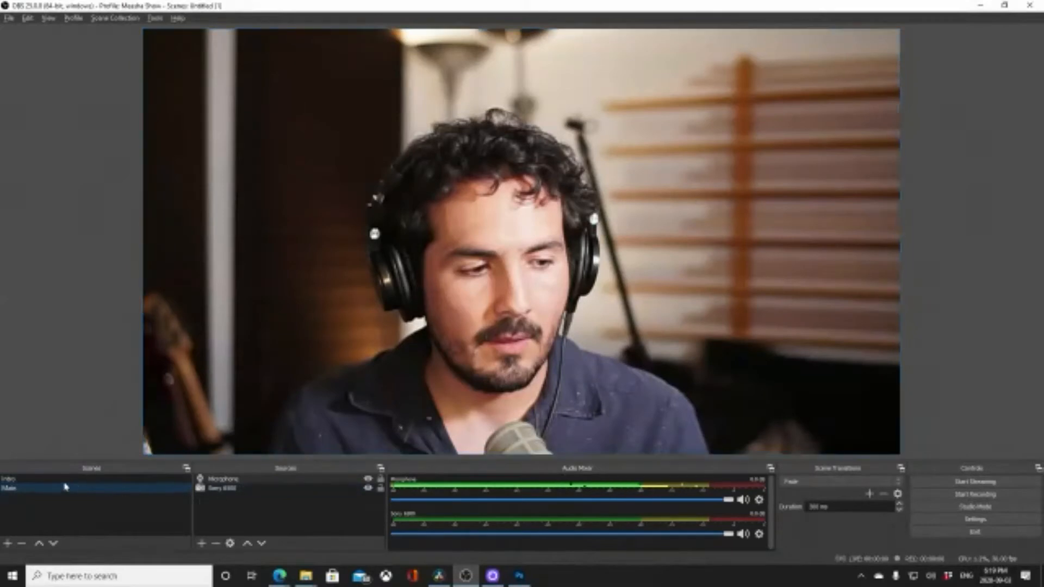
{"action": "left_click", "coordinate": [126, 480]}
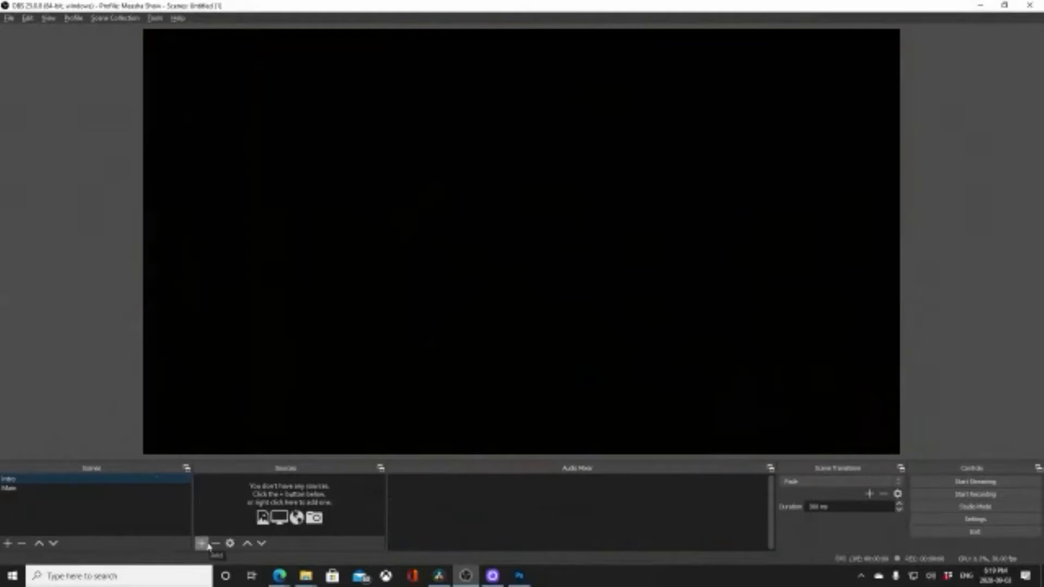
- Add an Image source named 'Band' to the scene
{"action": "left_click", "coordinate": [202, 543]}
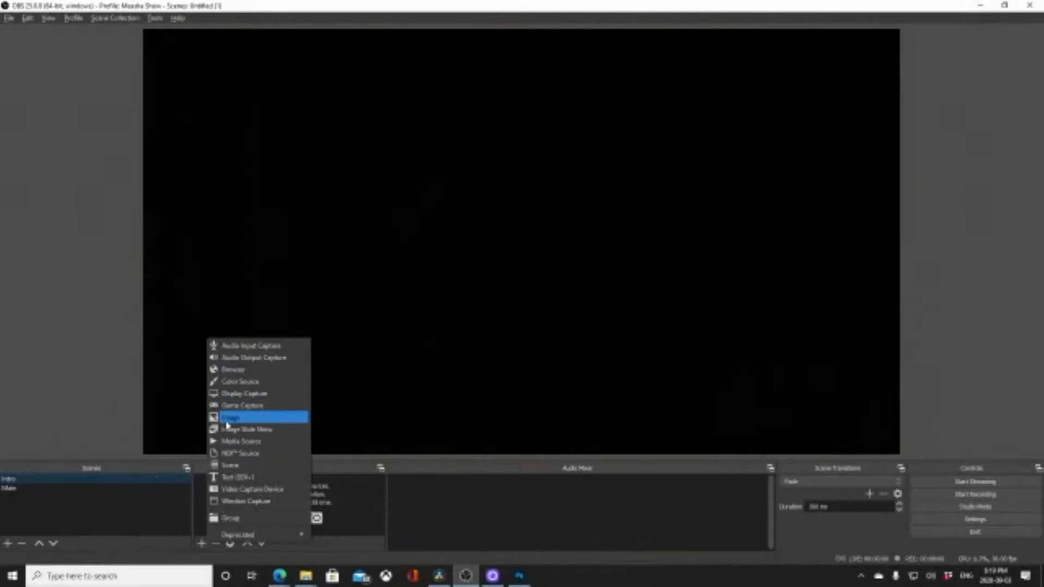
{"action": "left_click", "coordinate": [186, 498]}
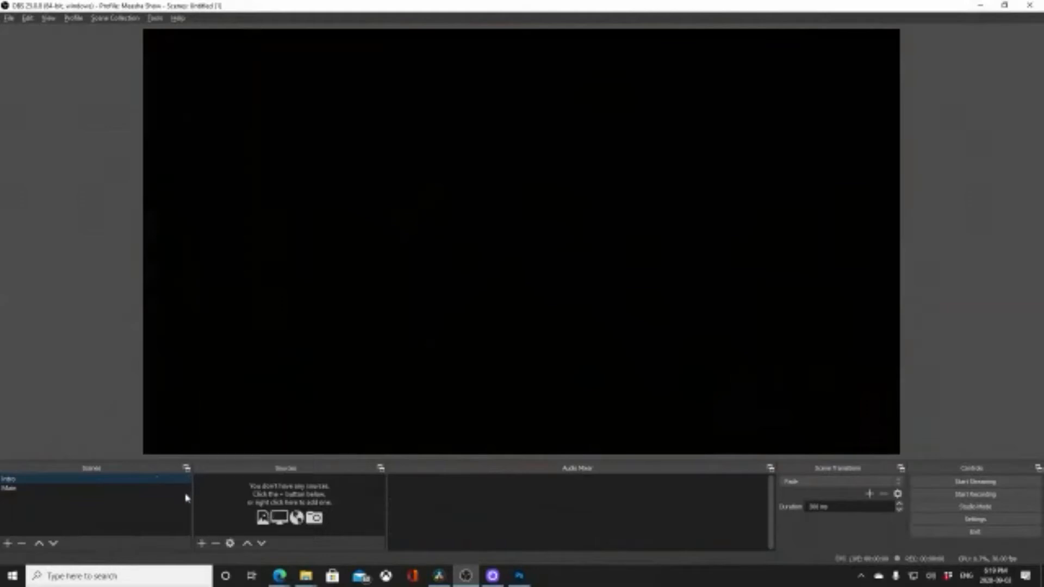
{"action": "left_click", "coordinate": [202, 544]}
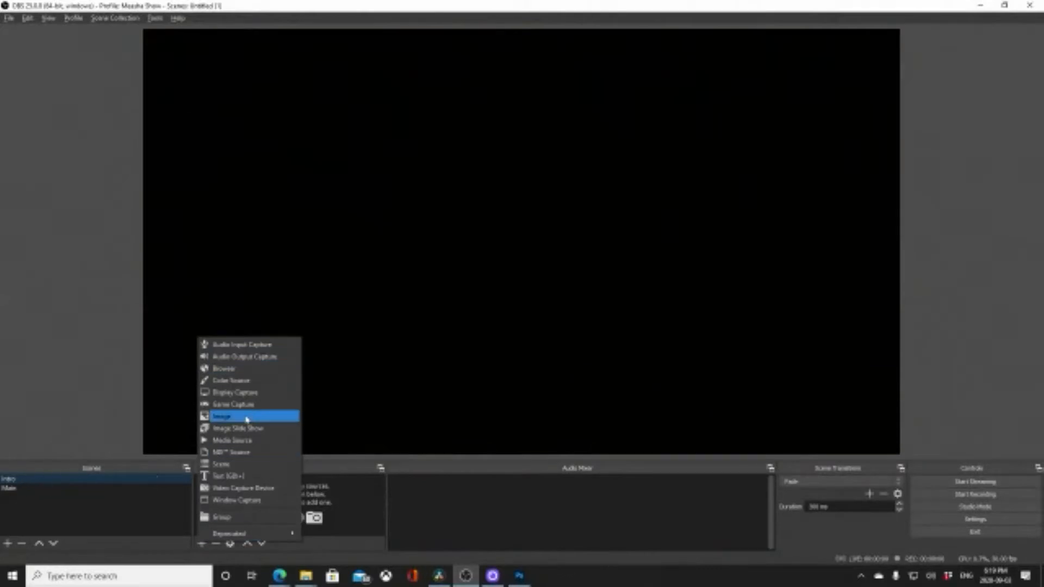
{"action": "left_click", "coordinate": [220, 417]}
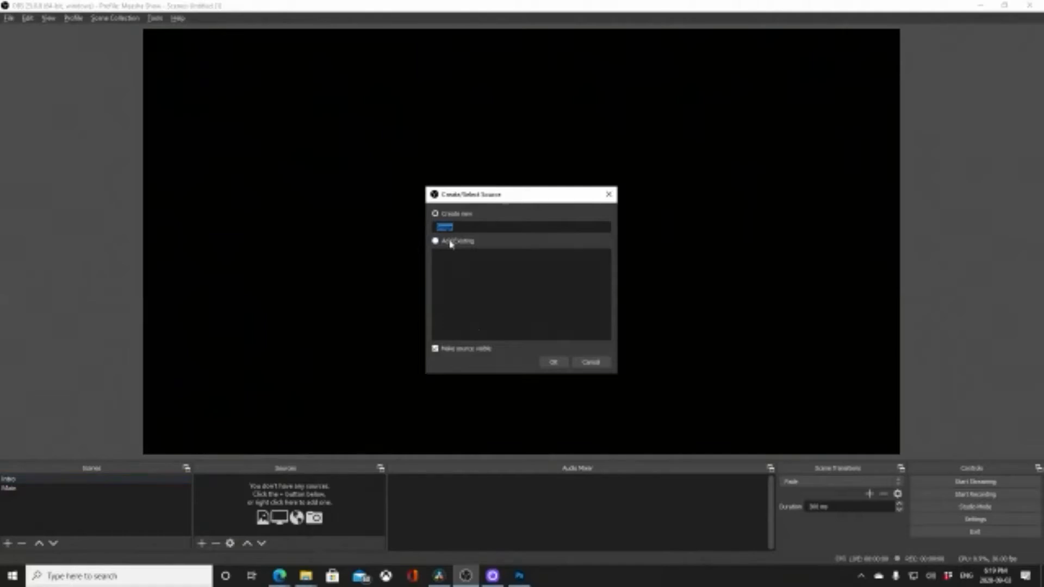
{"action": "type", "text": "Band"}
{"action": "left_click", "coordinate": [553, 362]}
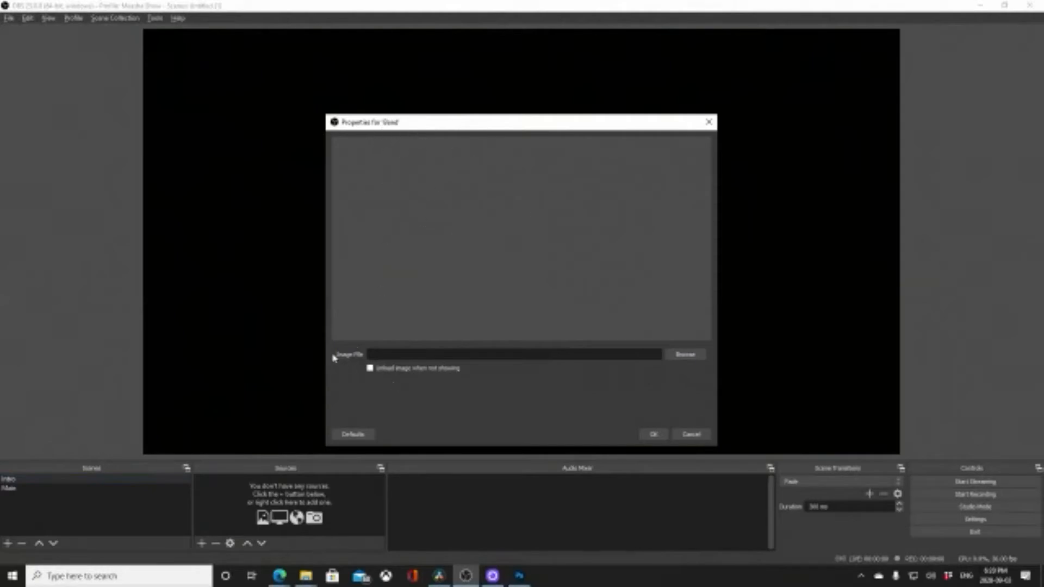
- Load HR.jpg from Downloads into the Band source and confirm its properties
{"action": "left_click", "coordinate": [689, 357]}
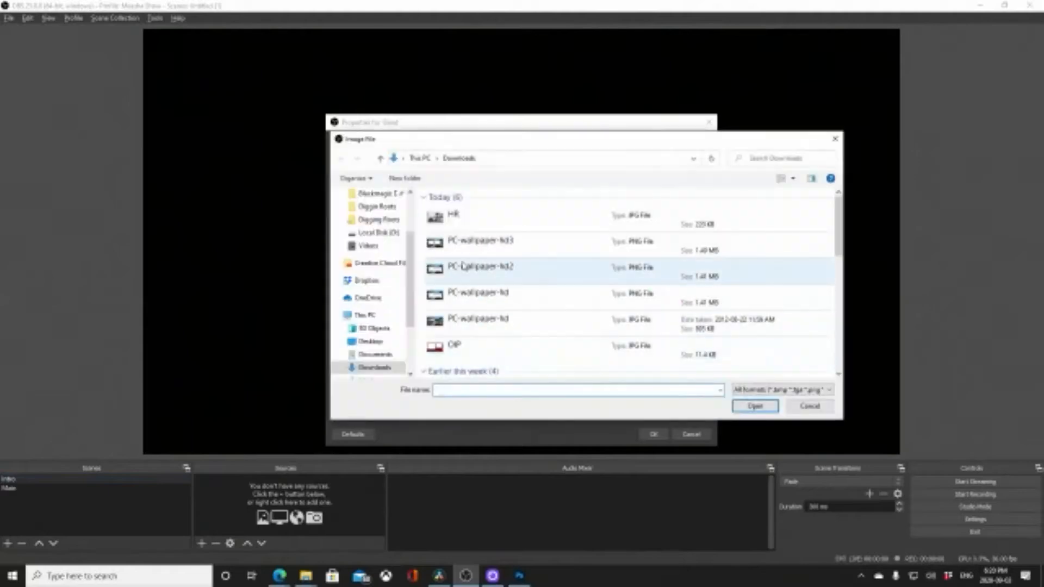
{"action": "left_click", "coordinate": [457, 218]}
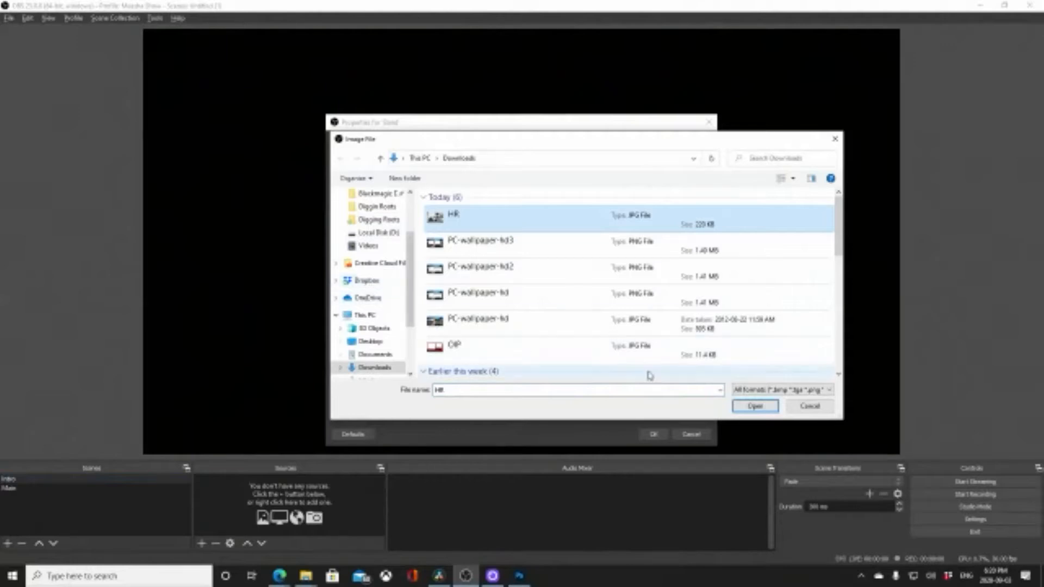
{"action": "left_click", "coordinate": [752, 408]}
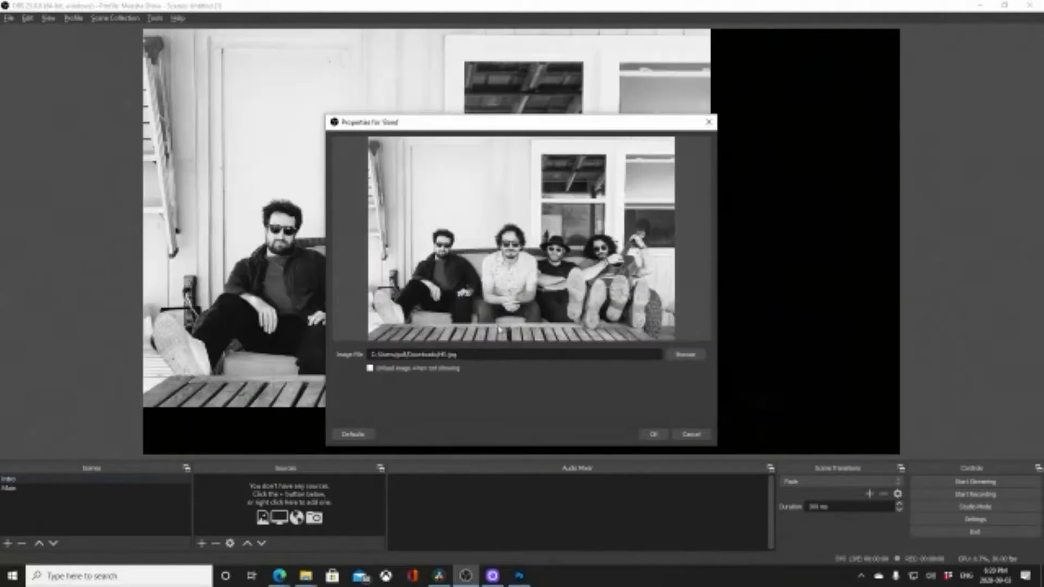
{"action": "left_click", "coordinate": [657, 434]}
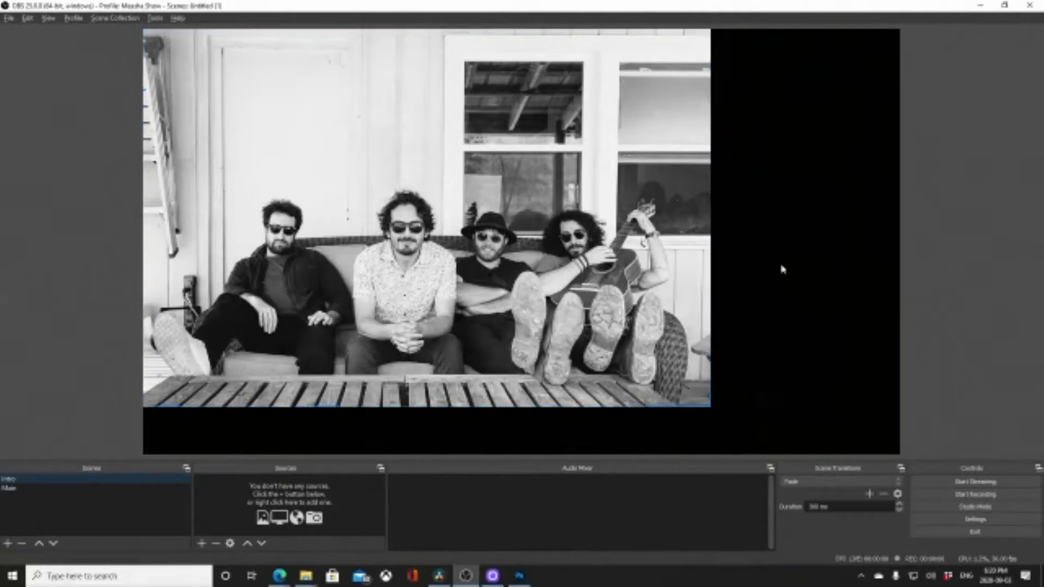
- Select the band photo and look over the preview's context menu without choosing anything
{"action": "left_click", "coordinate": [491, 314]}
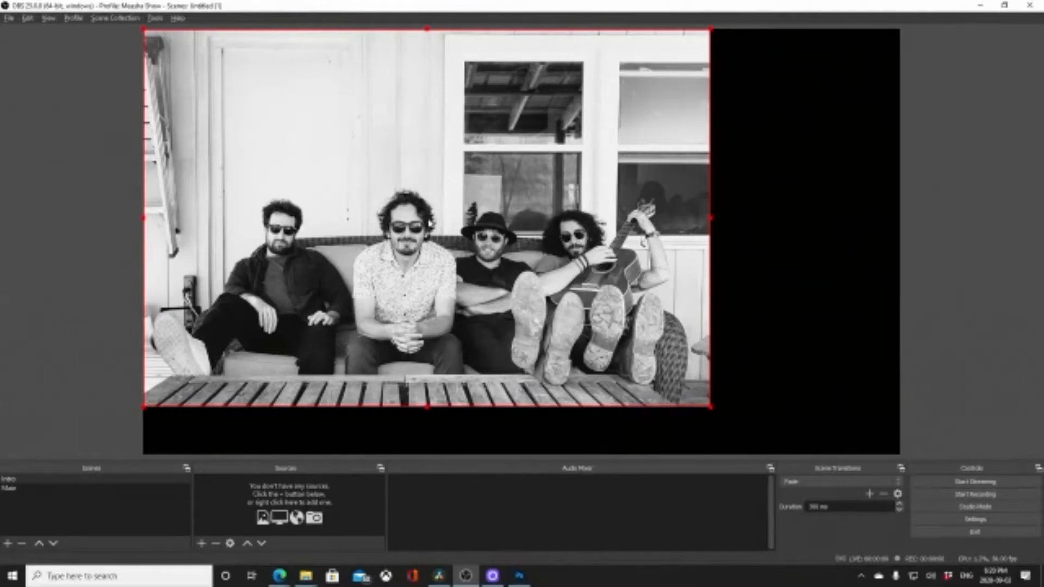
{"action": "right_click", "coordinate": [441, 222]}
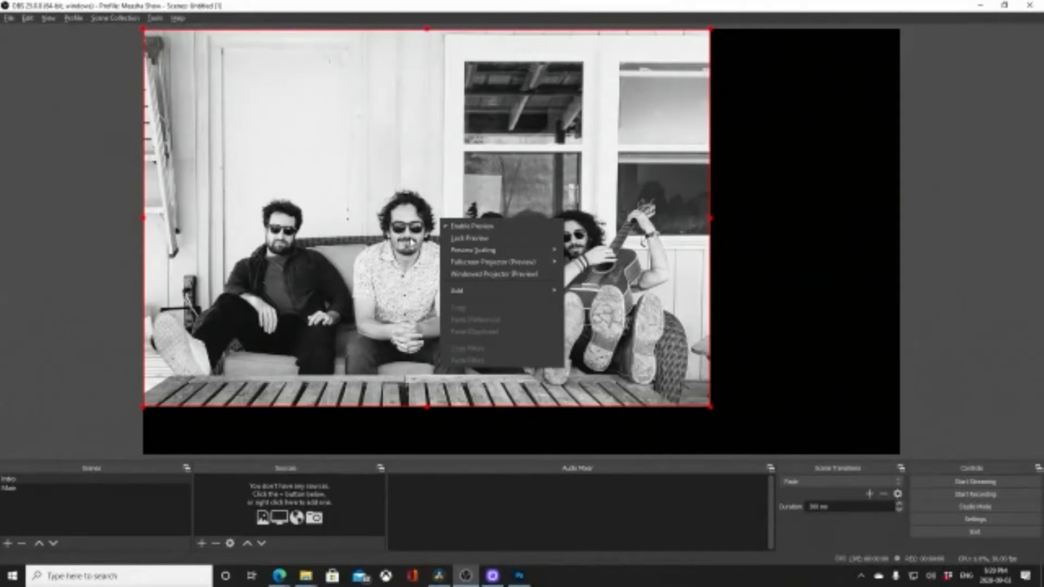
{"action": "right_click", "coordinate": [370, 268]}
{"action": "left_click", "coordinate": [299, 396]}
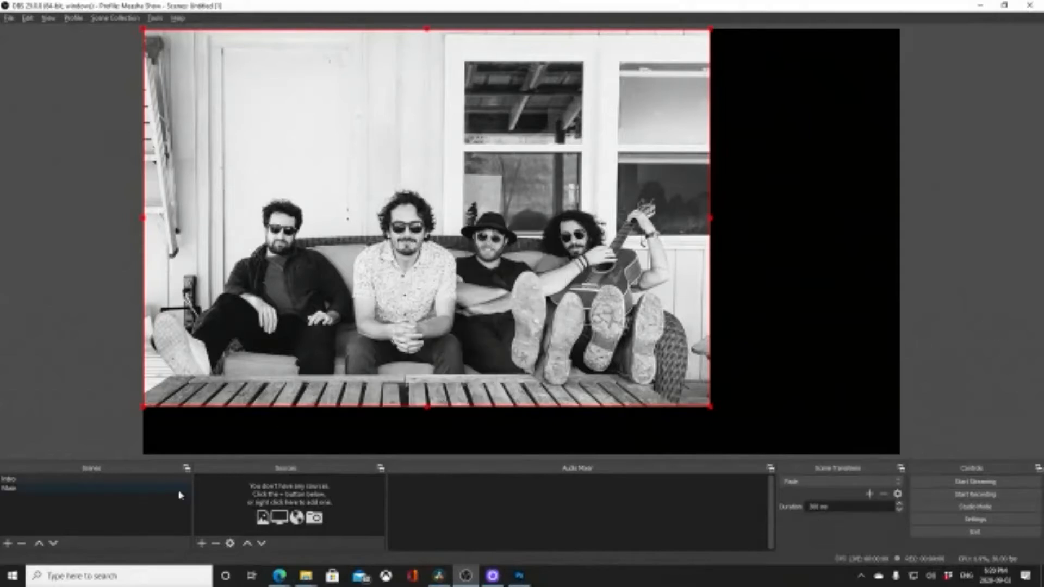
{"action": "left_click", "coordinate": [36, 481]}
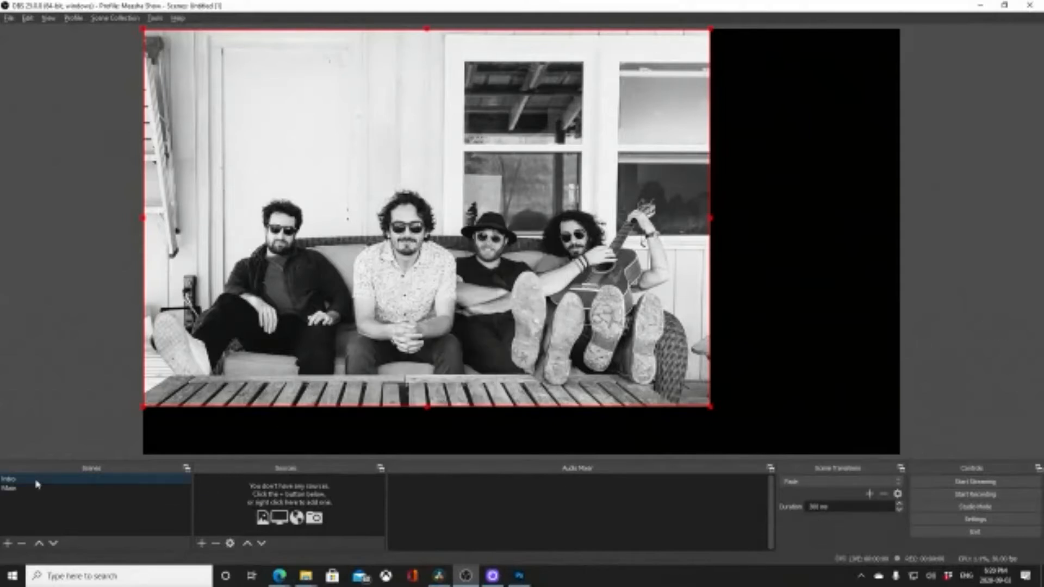
- Delete the Band source from the scene, confirming the removal
{"action": "left_click", "coordinate": [215, 543]}
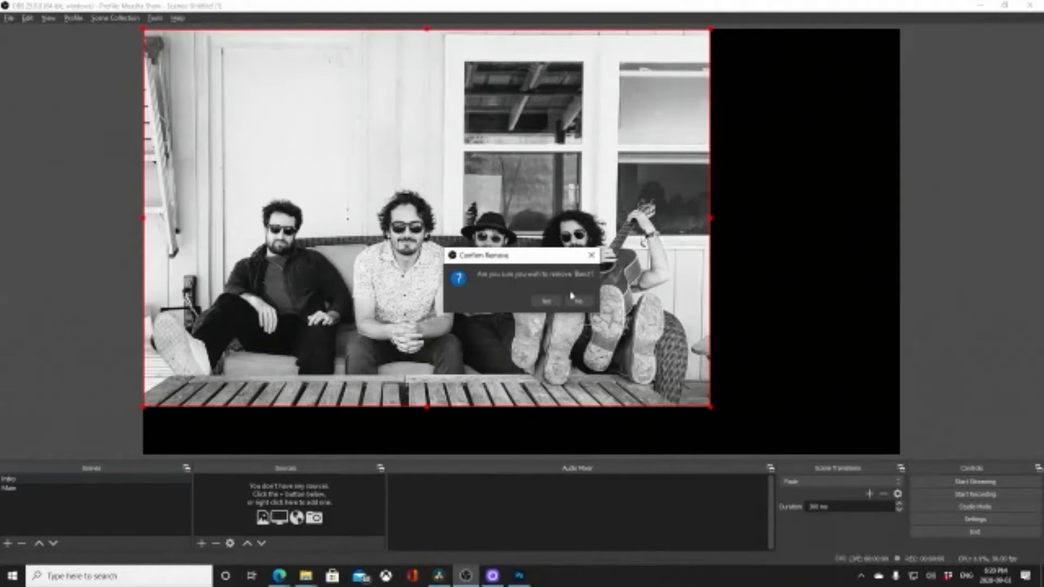
{"action": "left_click", "coordinate": [545, 301]}
{"action": "left_click", "coordinate": [139, 489]}
{"action": "left_click", "coordinate": [156, 481]}
{"action": "left_click", "coordinate": [201, 543]}
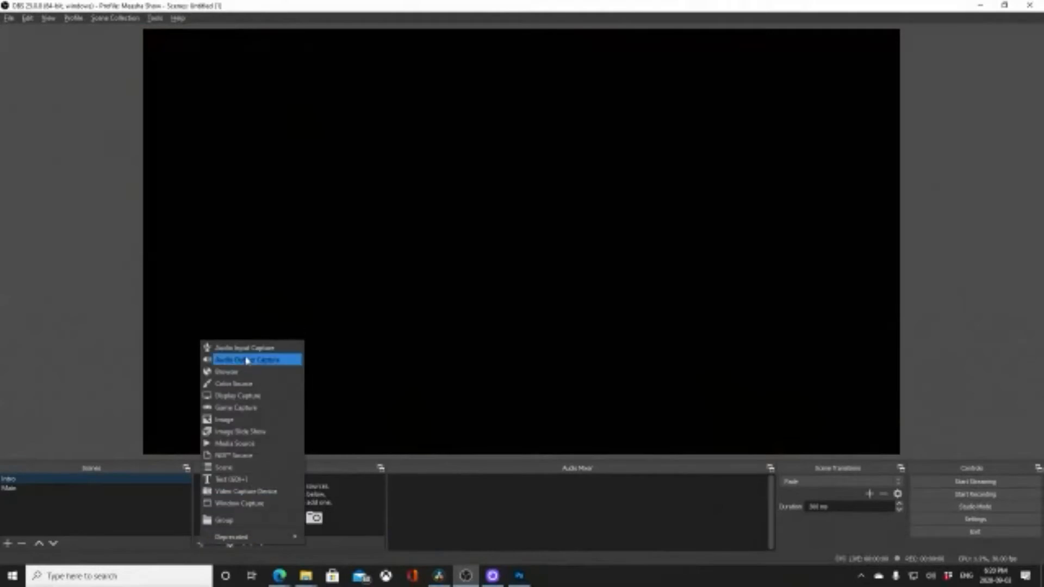
- Add a new image source loaded with HR.jpg and select it in Sources
{"action": "left_click", "coordinate": [240, 423]}
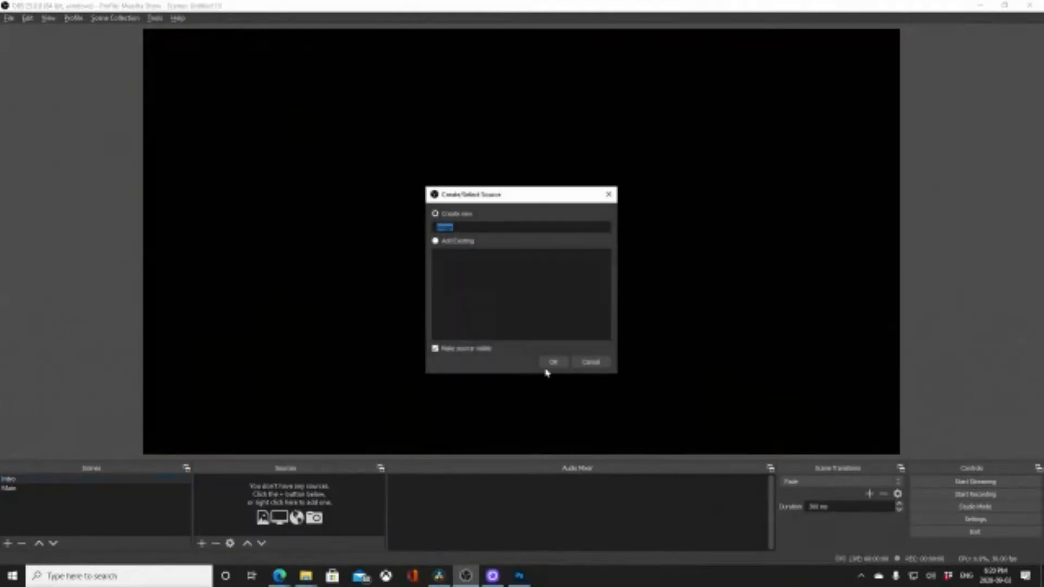
{"action": "type", "text": "Im"}
{"action": "left_click", "coordinate": [552, 363]}
{"action": "left_click", "coordinate": [685, 354]}
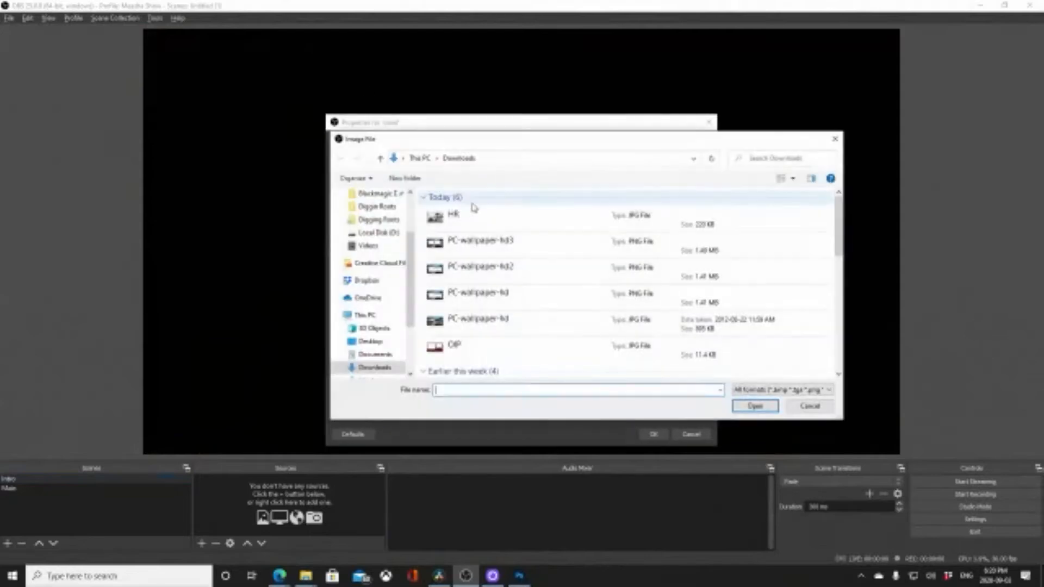
{"action": "double_click", "coordinate": [476, 225]}
{"action": "left_click", "coordinate": [655, 434]}
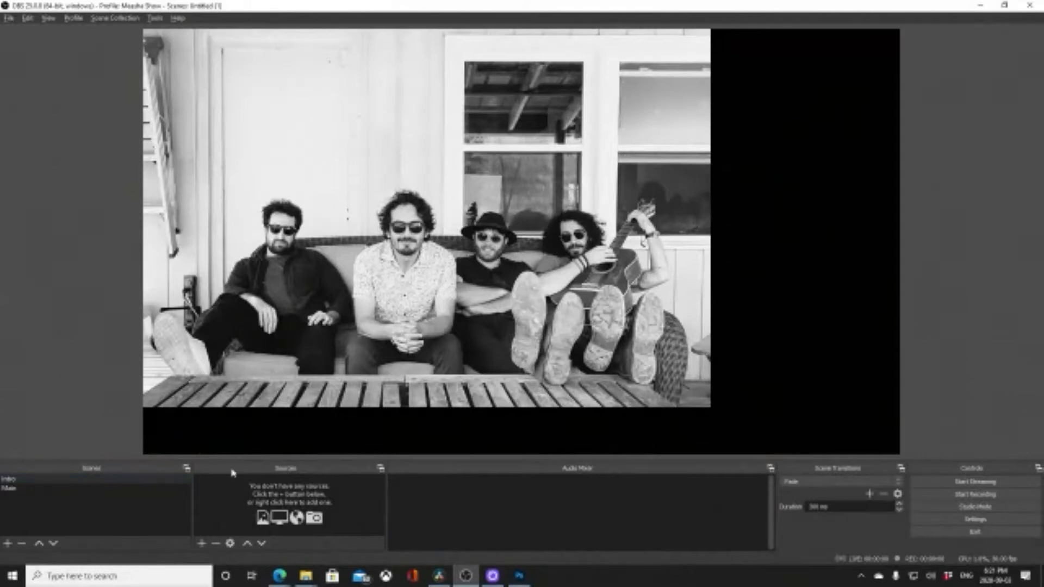
{"action": "left_click", "coordinate": [140, 488]}
{"action": "left_click", "coordinate": [140, 480]}
{"action": "left_click", "coordinate": [224, 480]}
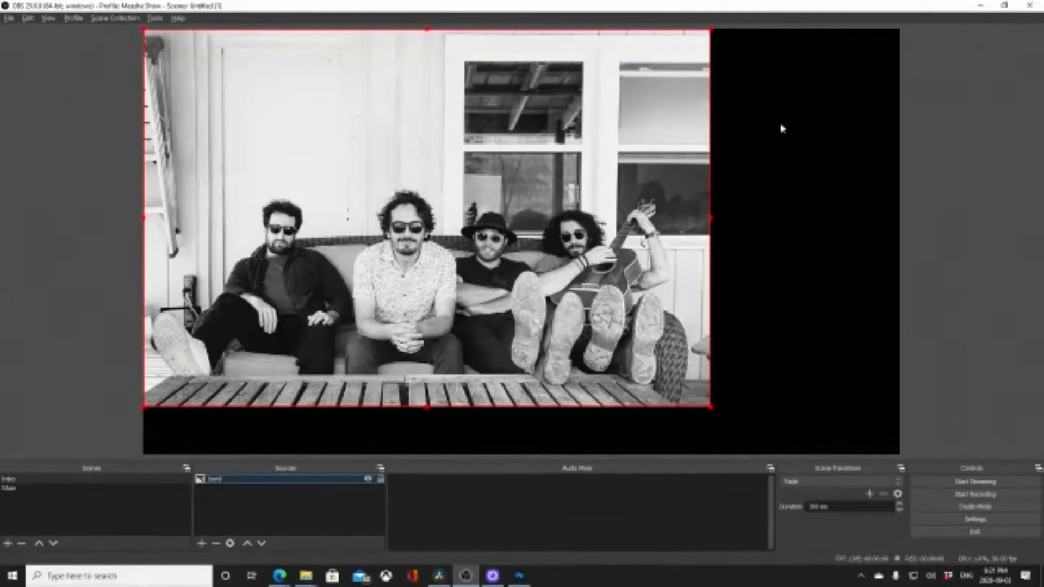
- Apply Transform > Fit to screen to the band photo source
{"action": "left_click", "coordinate": [251, 515]}
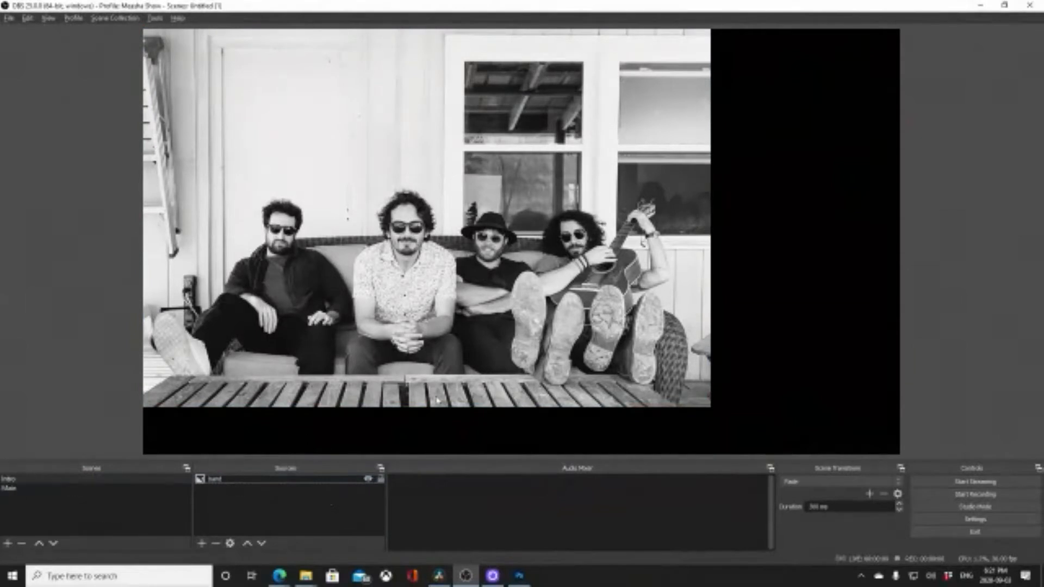
{"action": "right_click", "coordinate": [390, 194]}
{"action": "left_click", "coordinate": [376, 305]}
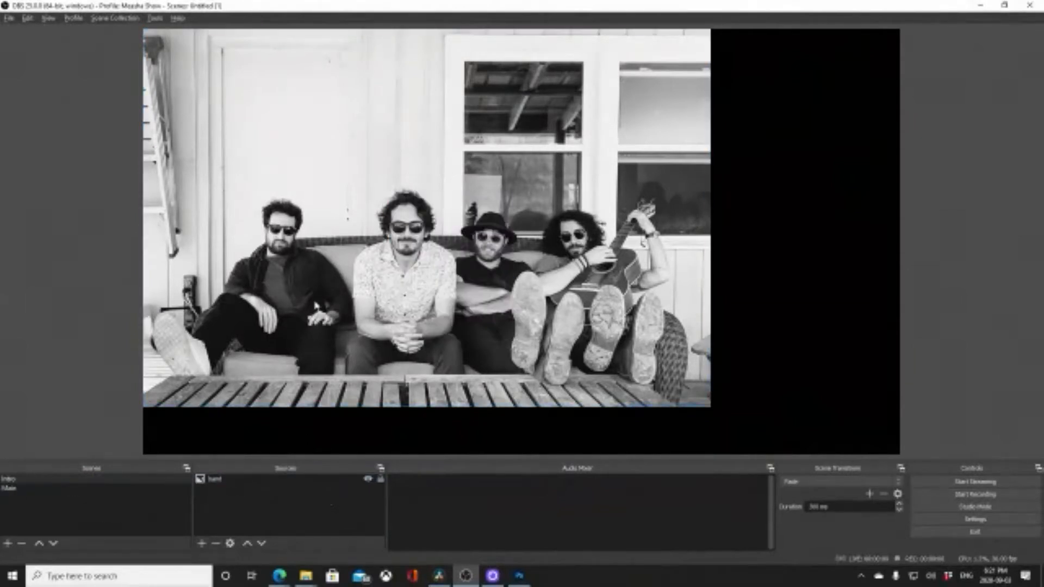
{"action": "right_click", "coordinate": [231, 478]}
{"action": "left_click", "coordinate": [215, 490]}
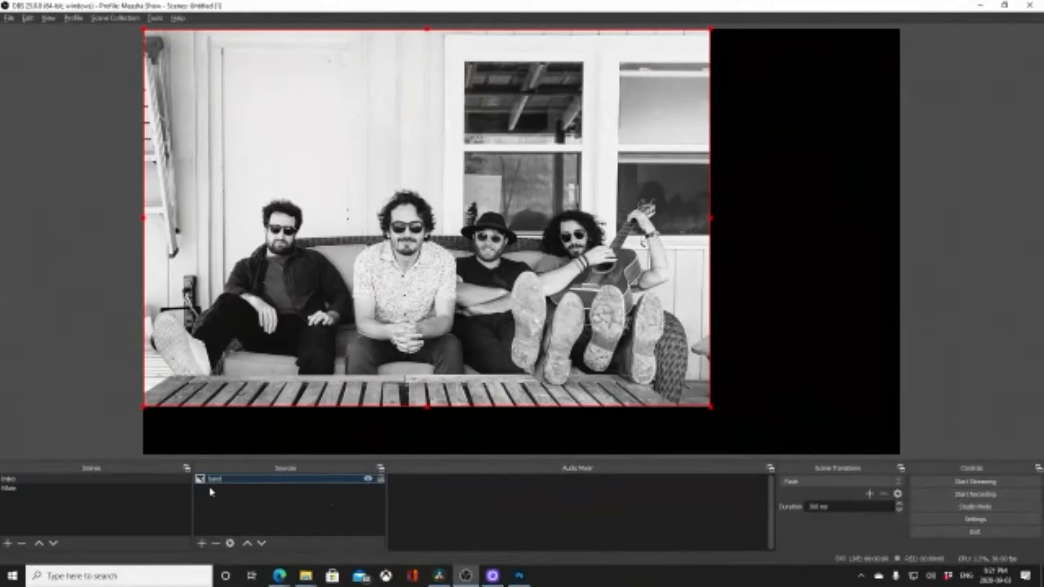
{"action": "right_click", "coordinate": [230, 482]}
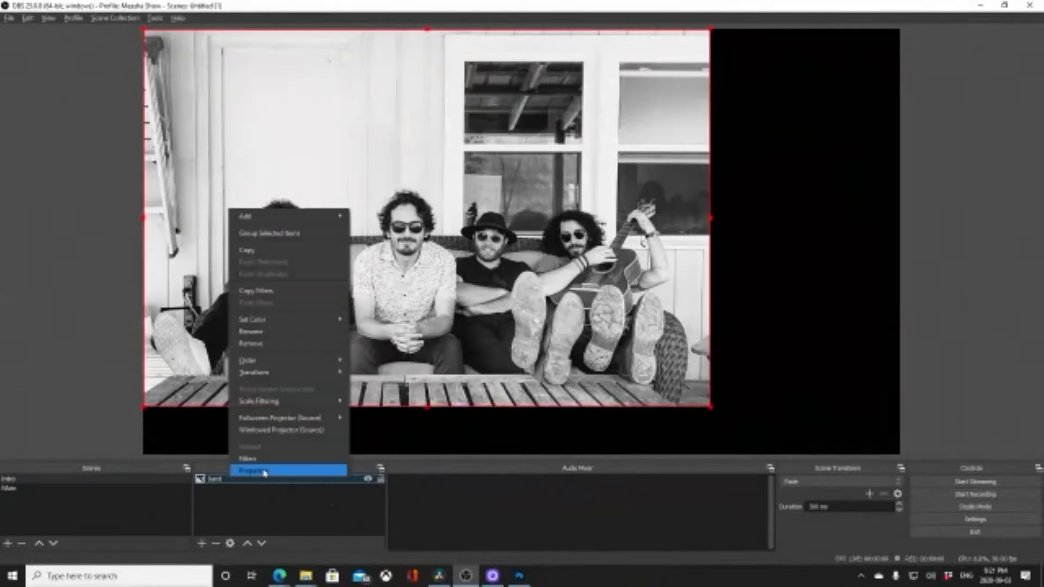
{"action": "left_click", "coordinate": [264, 471]}
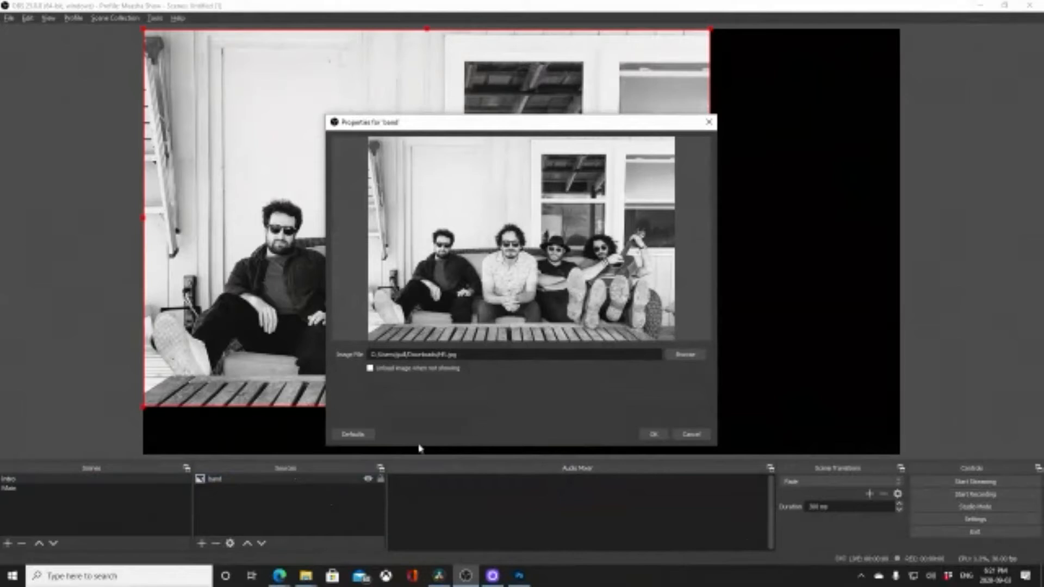
{"action": "left_click", "coordinate": [653, 434]}
{"action": "right_click", "coordinate": [291, 485]}
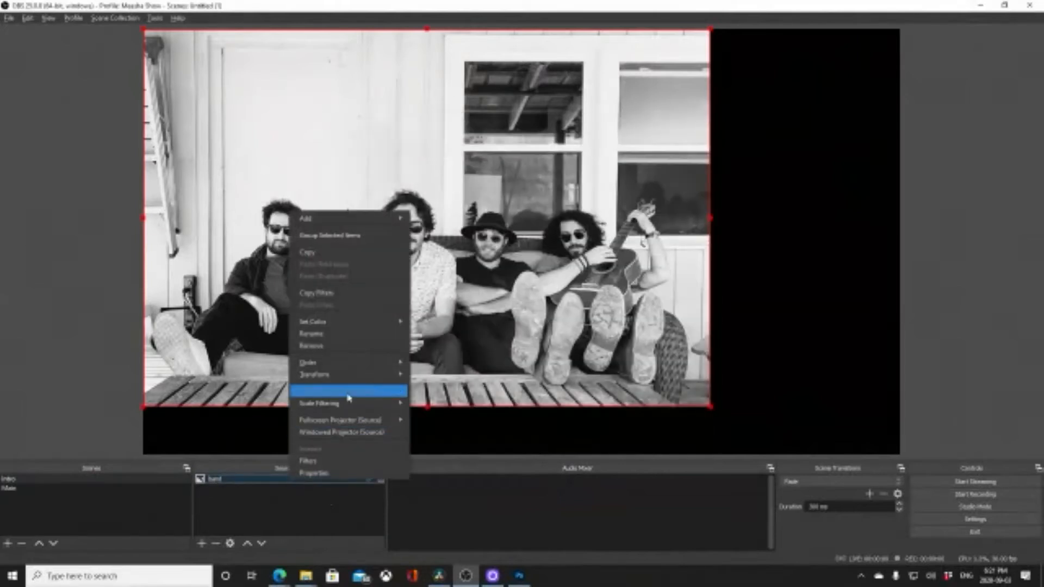
{"action": "mouse_move", "coordinate": [348, 376]}
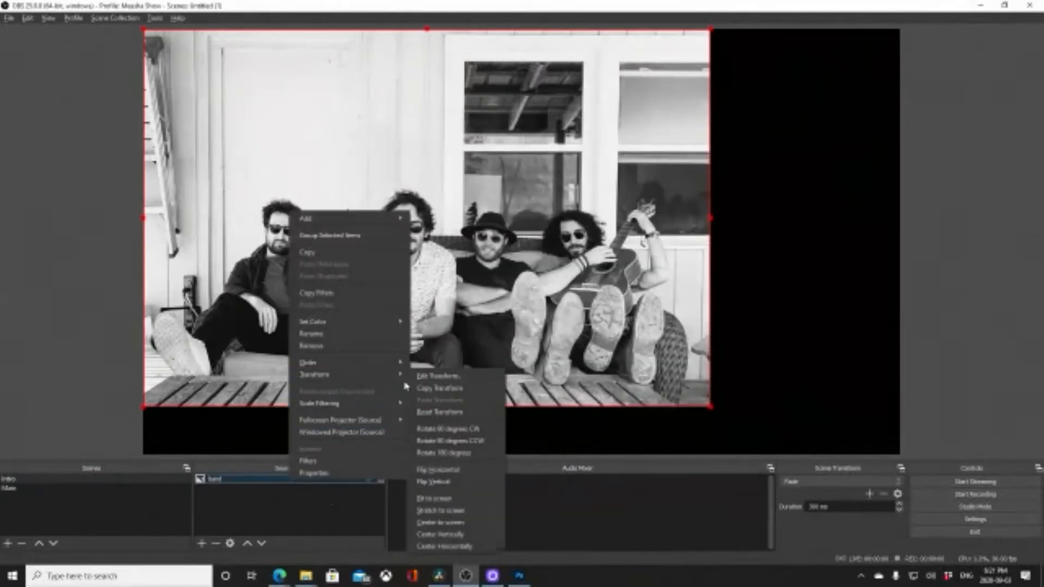
{"action": "left_click", "coordinate": [452, 500]}
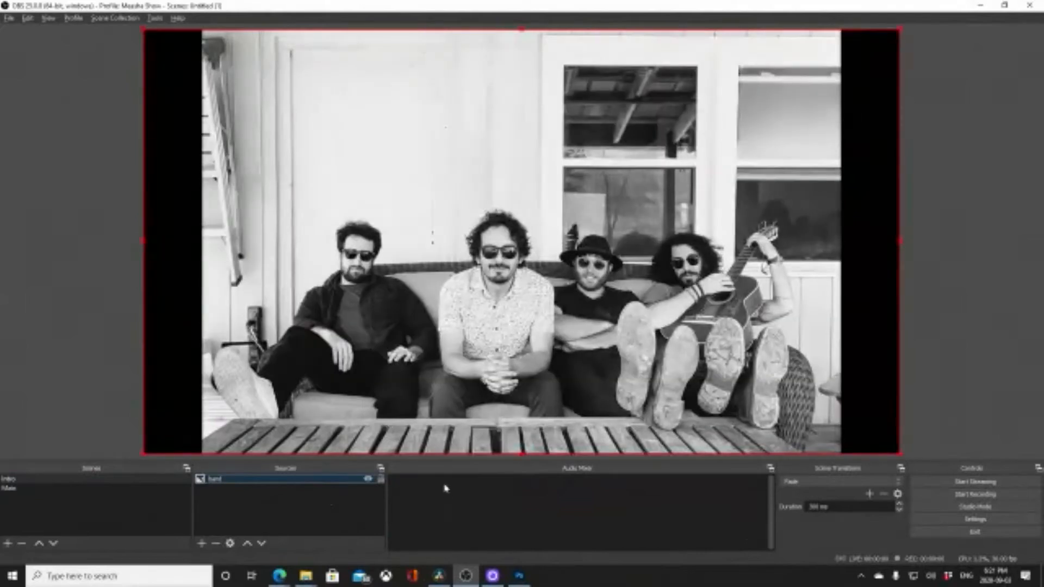
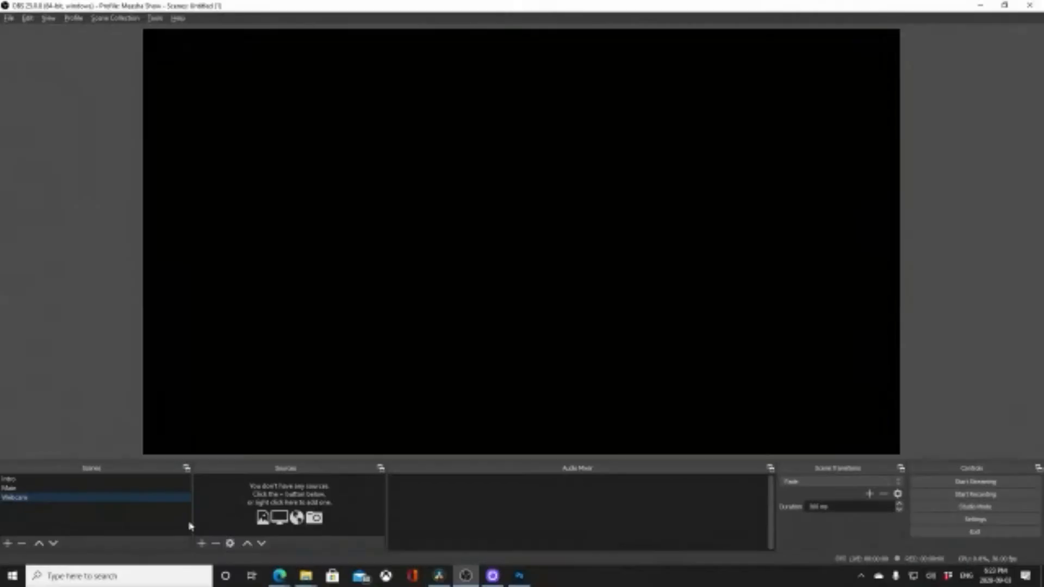
- Add a new Video Capture Device source named Logitech
{"action": "left_click", "coordinate": [201, 543]}
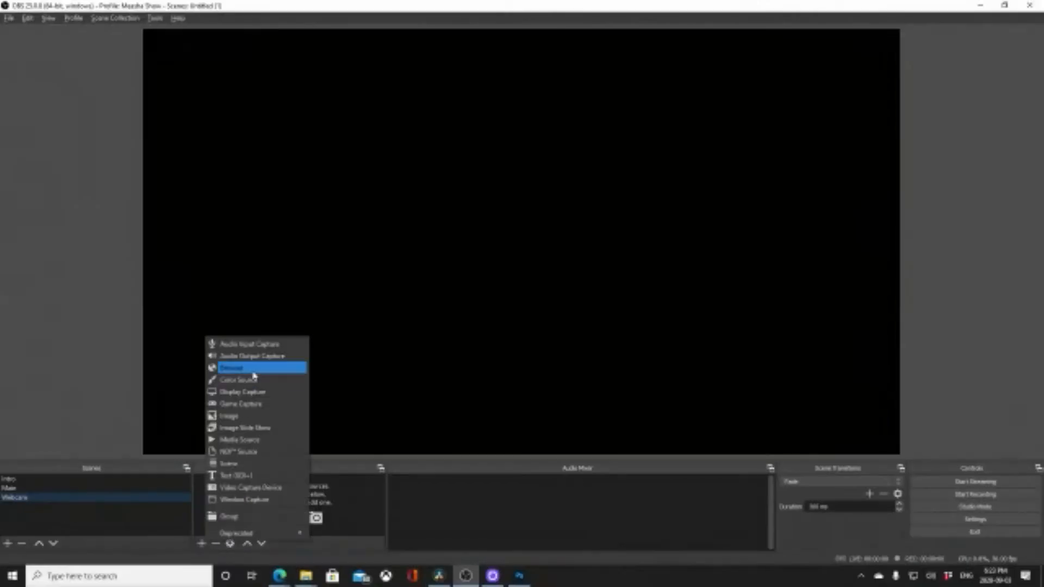
{"action": "left_click", "coordinate": [255, 488]}
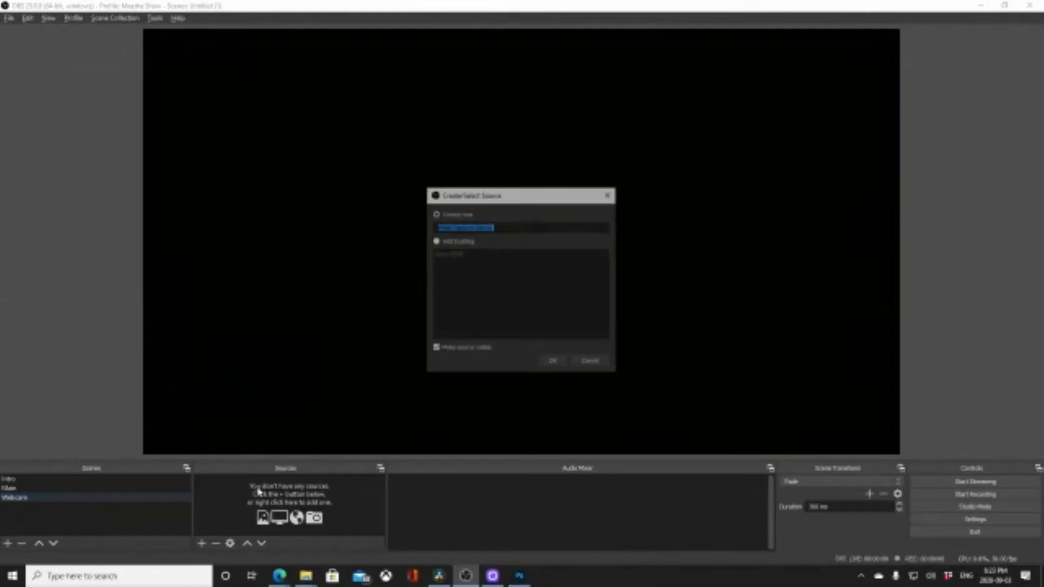
{"action": "type", "text": "Webcam"}
{"action": "key", "text": "BackSpace"}
{"action": "key", "text": "BackSpace"}
{"action": "key", "text": "BackSpace"}
{"action": "key", "text": "BackSpace"}
{"action": "key", "text": "BackSpace"}
{"action": "key", "text": "BackSpace"}
{"action": "type", "text": "ceb"}
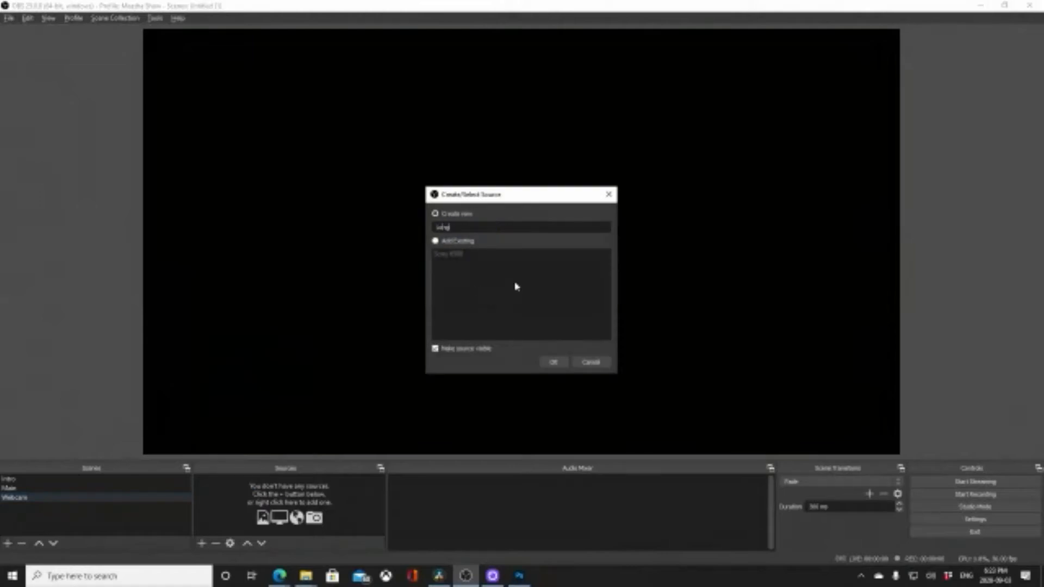
{"action": "type", "text": "itech"}
{"action": "left_click", "coordinate": [557, 364]}
- Set the Logitech source's camera device to Logi Capture
{"action": "left_click", "coordinate": [456, 267]}
{"action": "left_click", "coordinate": [450, 282]}
{"action": "left_click", "coordinate": [459, 267]}
{"action": "left_click", "coordinate": [440, 304]}
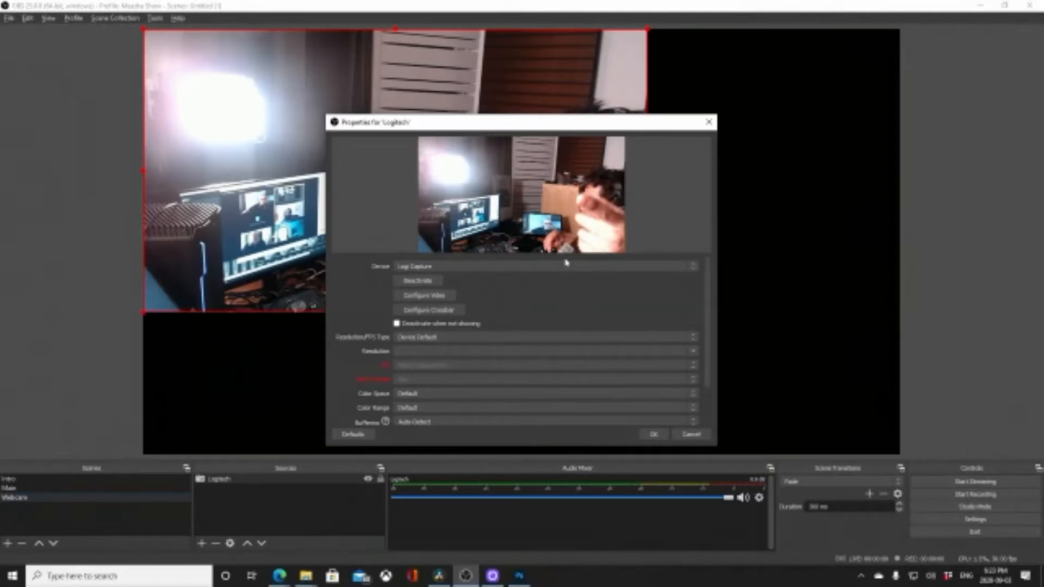
- Accept the capture settings and apply Transform > Fit to screen to the webcam feed
{"action": "left_click", "coordinate": [655, 434]}
{"action": "right_click", "coordinate": [438, 258]}
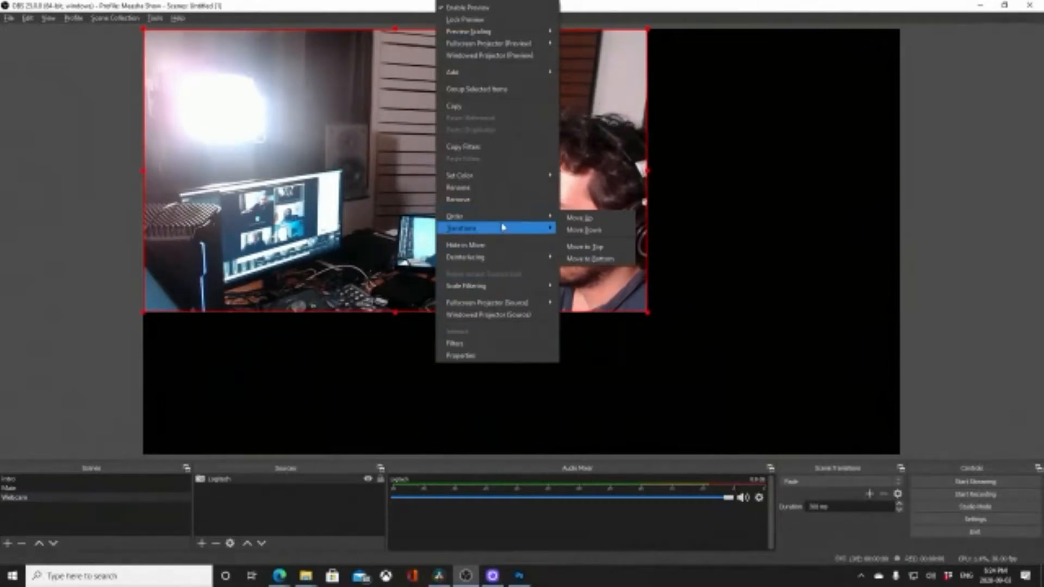
{"action": "mouse_move", "coordinate": [508, 232]}
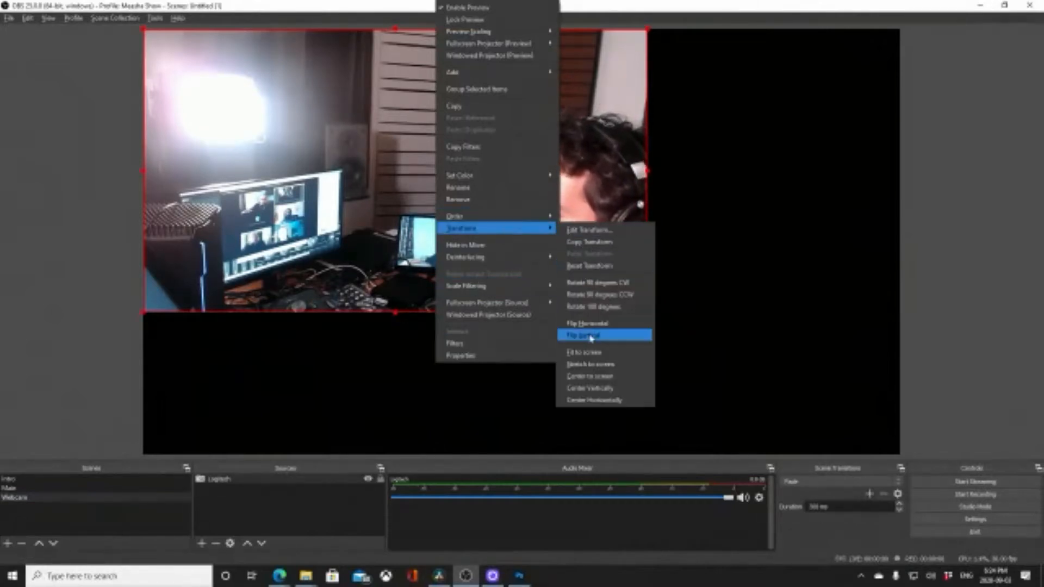
{"action": "left_click", "coordinate": [591, 357]}
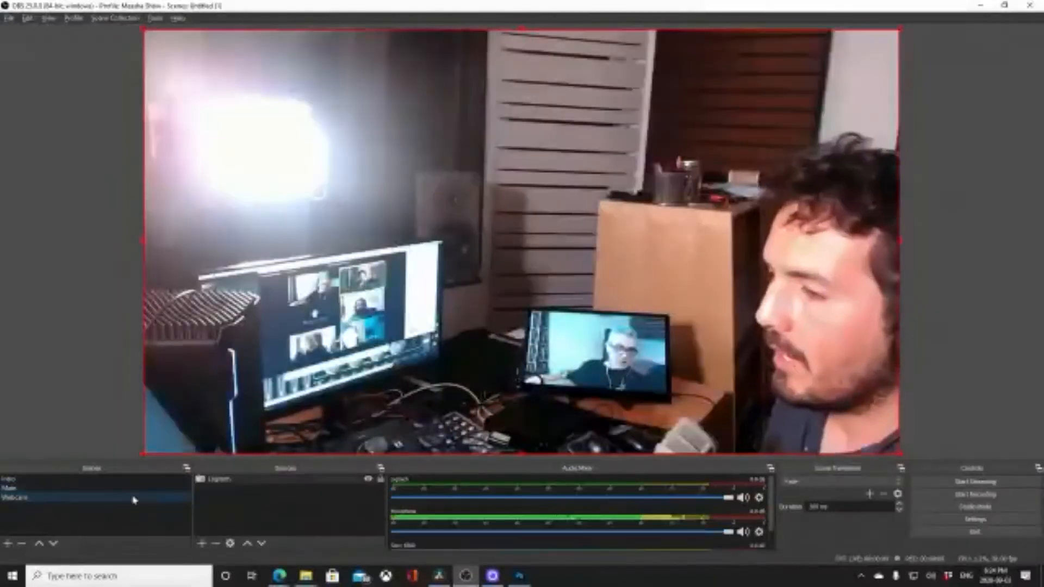
- Switch back and forth between the Main and Webcam scenes to compare them
{"action": "key", "text": "Up"}
{"action": "key", "text": "Down"}
{"action": "key", "text": "Up"}
{"action": "key", "text": "Down"}
{"action": "key", "text": "Up"}
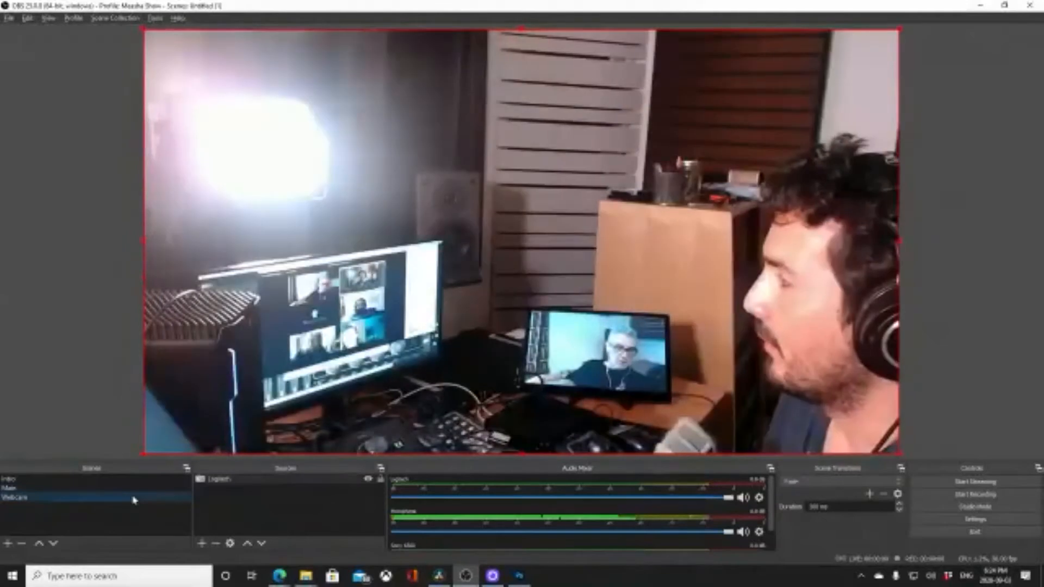
{"action": "key", "text": "Down"}
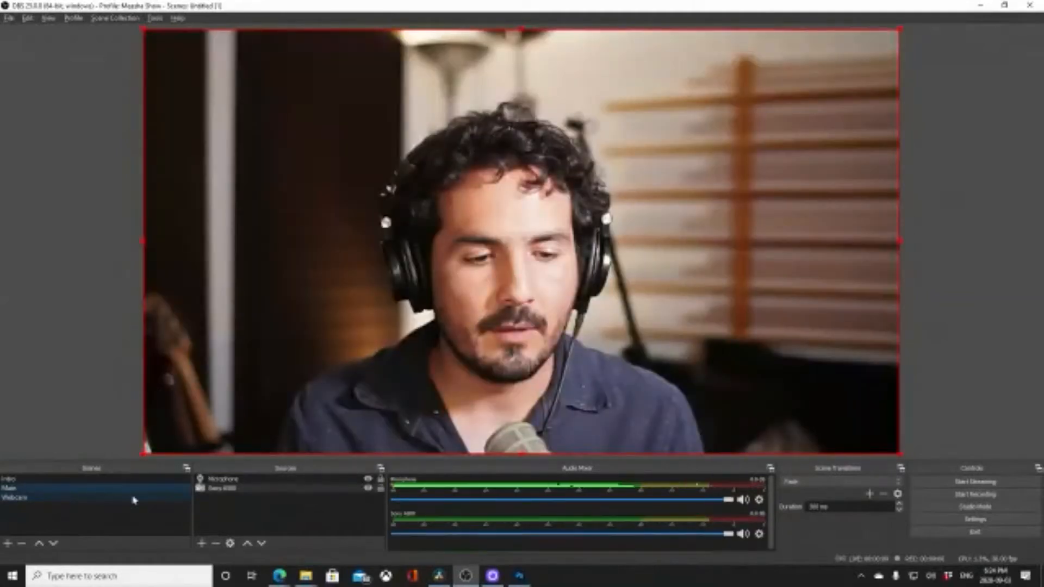
- View the first scene's band photo, then return to the Main scene
{"action": "left_click", "coordinate": [112, 480]}
{"action": "left_click", "coordinate": [113, 489]}
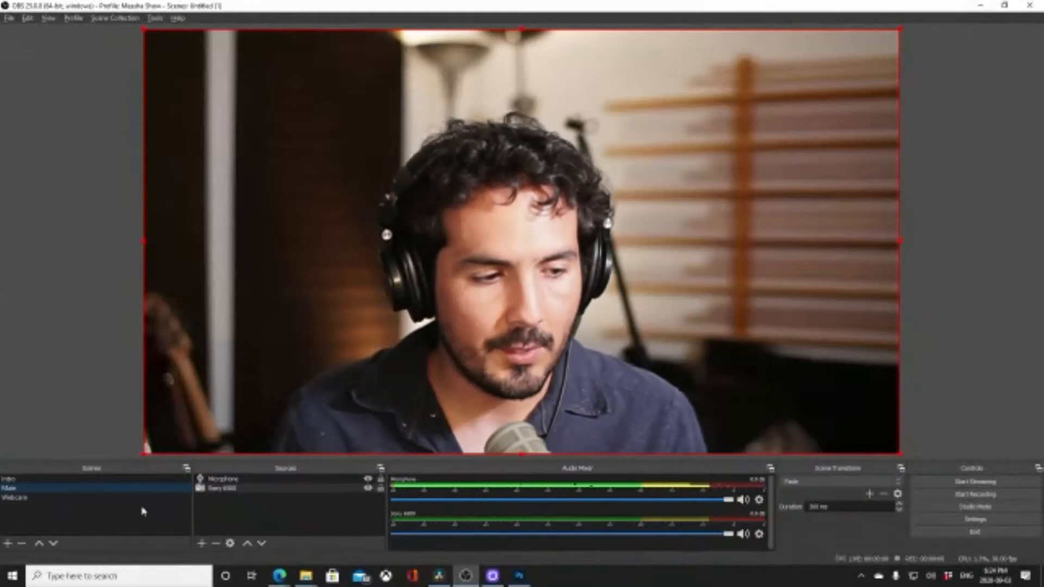
{"action": "left_click", "coordinate": [99, 496]}
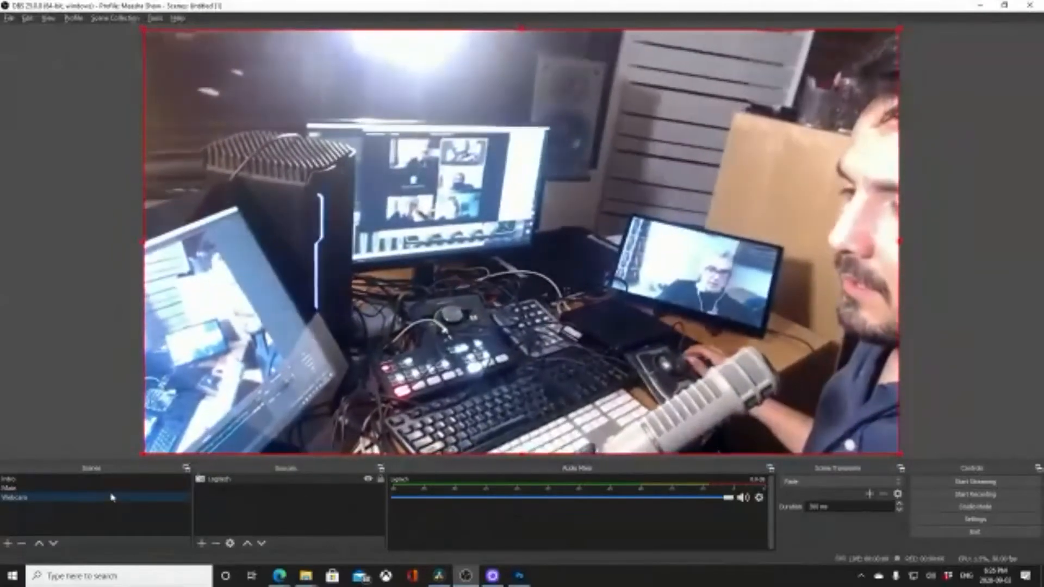
{"action": "left_click", "coordinate": [112, 490]}
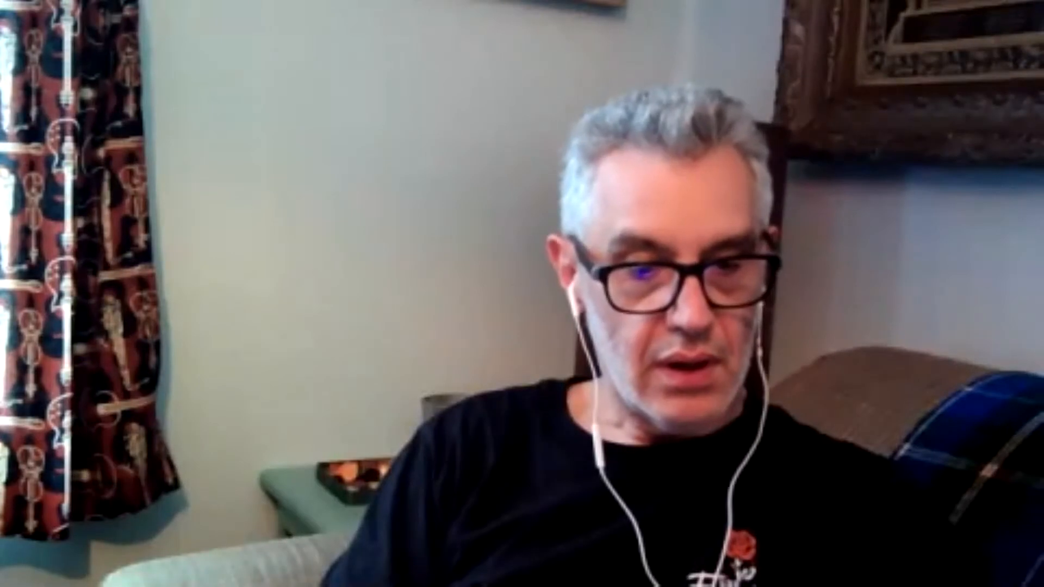
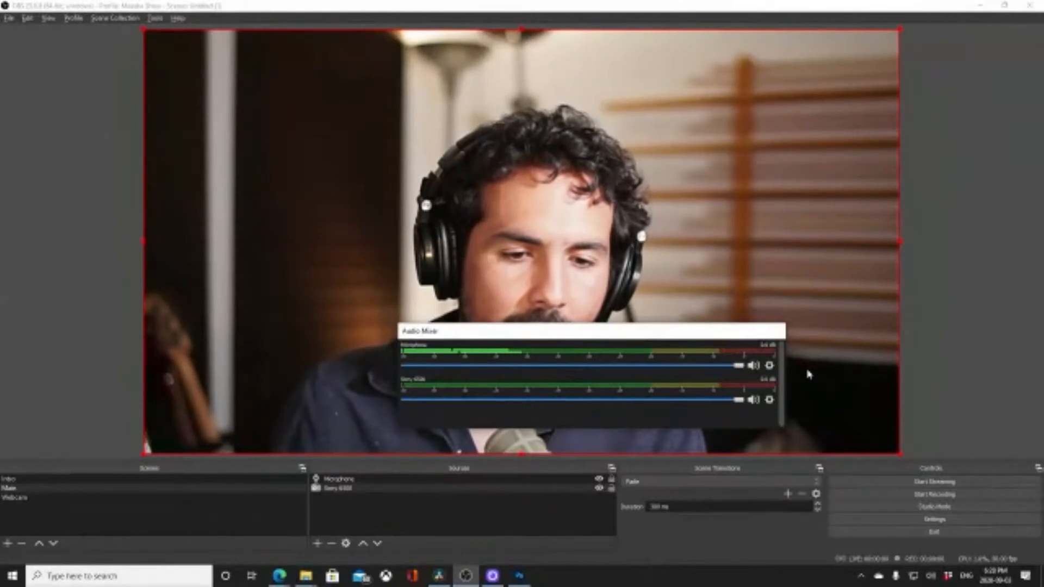
- Look over the Audio settings page, then close Settings without saving changes
{"action": "left_click", "coordinate": [931, 520]}
{"action": "left_click", "coordinate": [308, 183]}
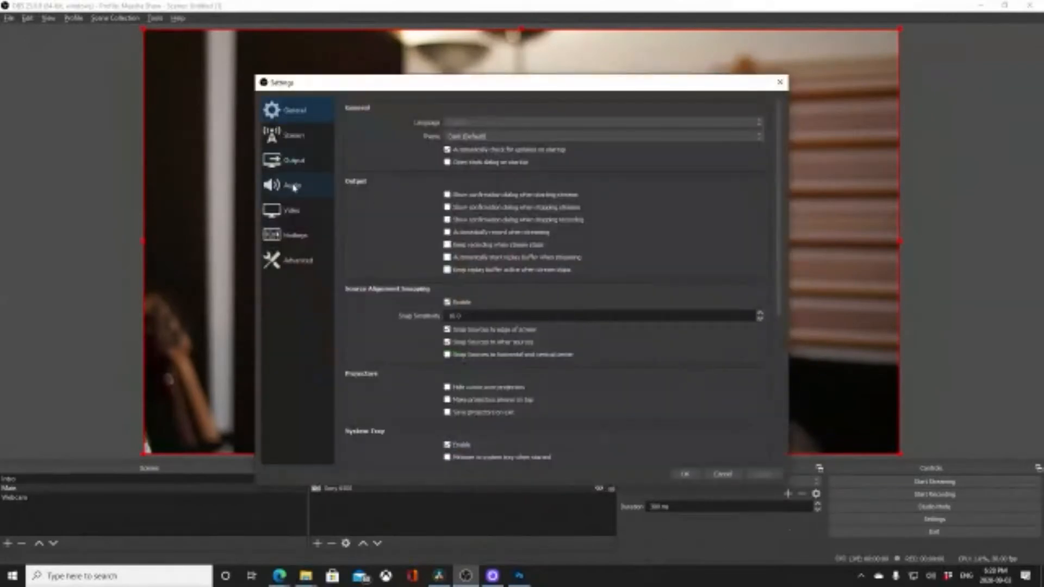
{"action": "scroll", "coordinate": [432, 287], "scroll_direction": "down", "scroll_amount": 3}
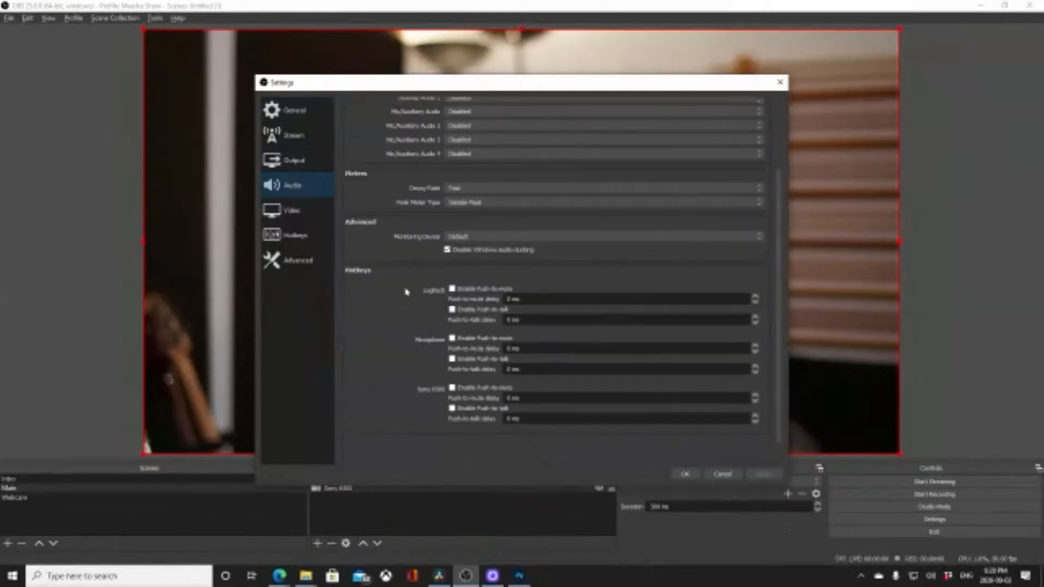
{"action": "scroll", "coordinate": [371, 251], "scroll_direction": "up", "scroll_amount": 3}
{"action": "left_click", "coordinate": [723, 472]}
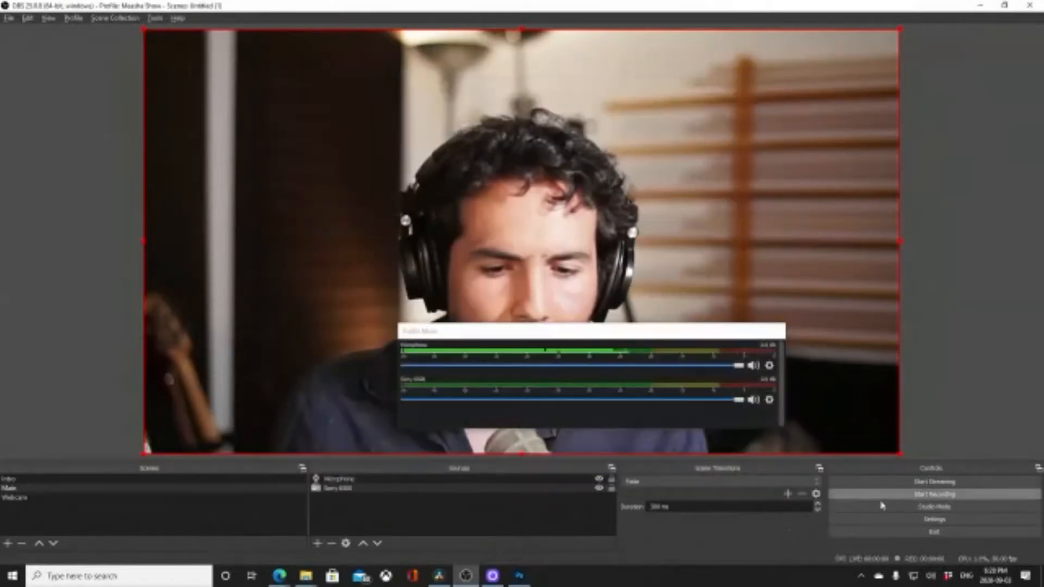
- Turn on Studio Mode and lower the Microphone slider in the Audio Mixer
{"action": "left_click", "coordinate": [934, 507]}
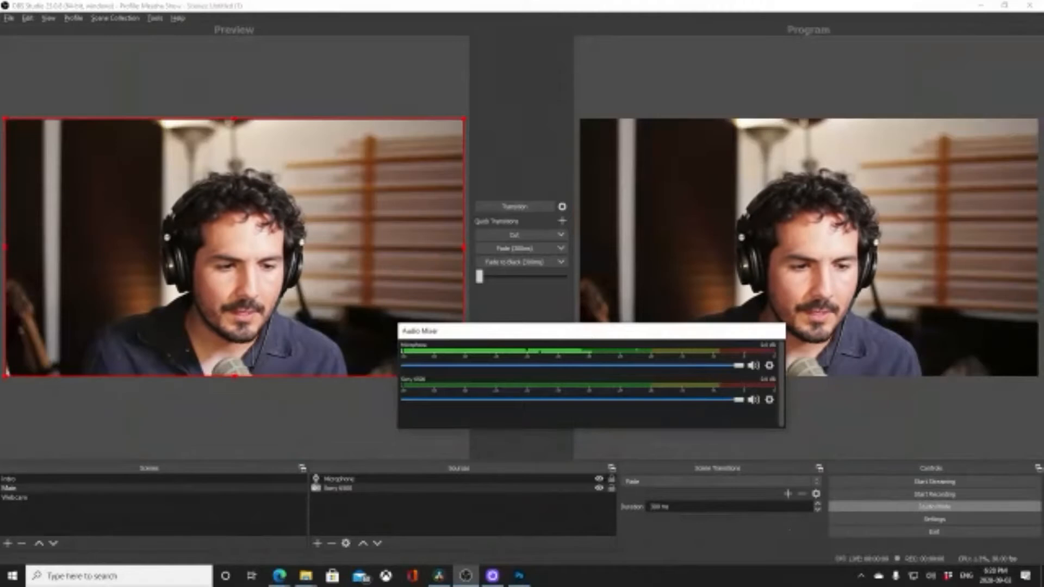
{"action": "left_click_drag", "start_coordinate": [584, 341], "coordinate": [514, 200]}
{"action": "left_click_drag", "start_coordinate": [660, 232], "coordinate": [591, 232]}
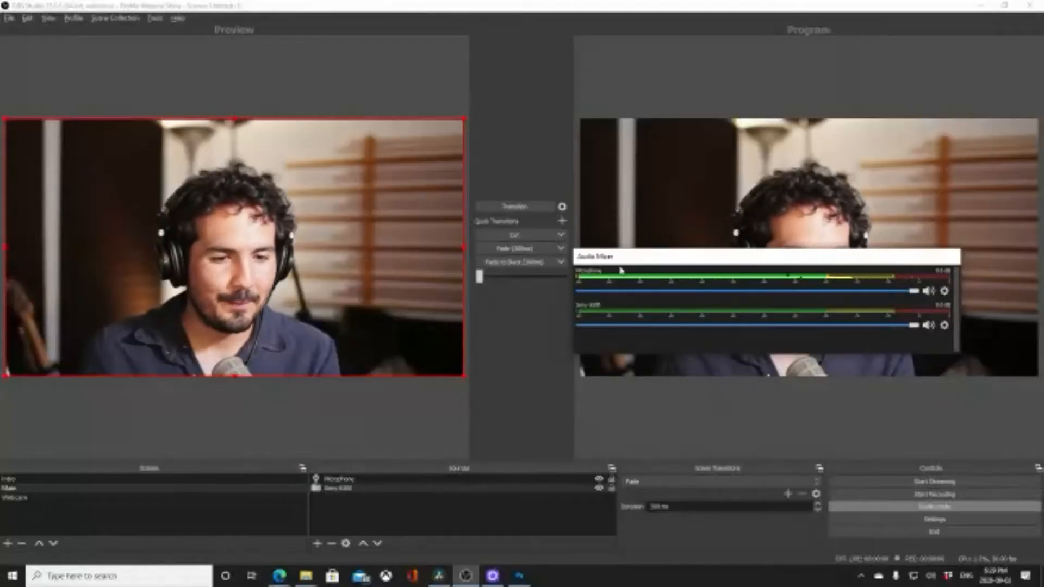
- Dock the Audio Mixer along the top of the main window and turn Studio Mode off
{"action": "left_click_drag", "start_coordinate": [622, 256], "coordinate": [456, 476]}
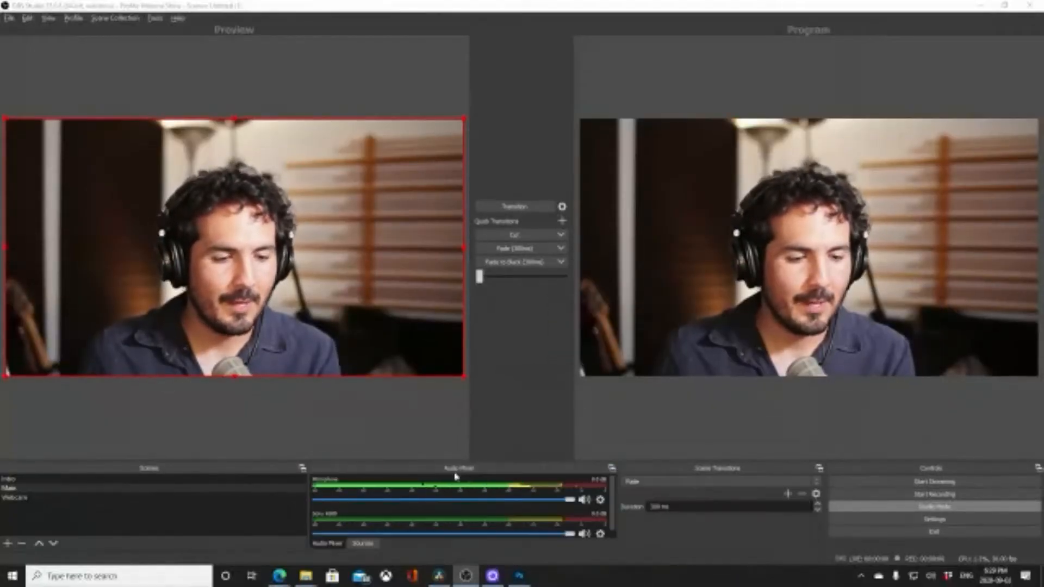
{"action": "right_click", "coordinate": [382, 471]}
{"action": "left_click", "coordinate": [611, 470]}
{"action": "left_click", "coordinate": [612, 468]}
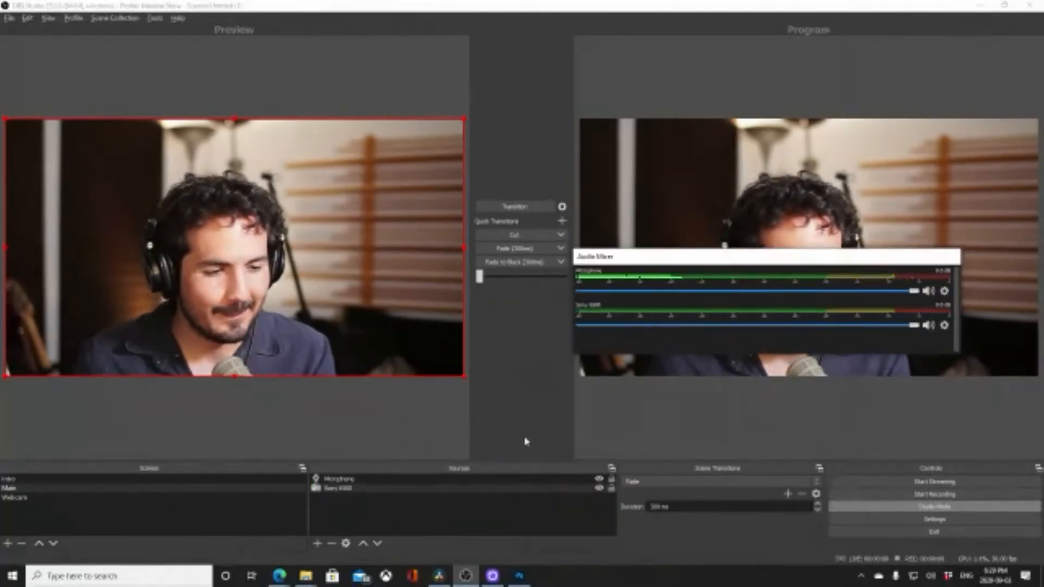
{"action": "left_click_drag", "start_coordinate": [664, 256], "coordinate": [680, 33]}
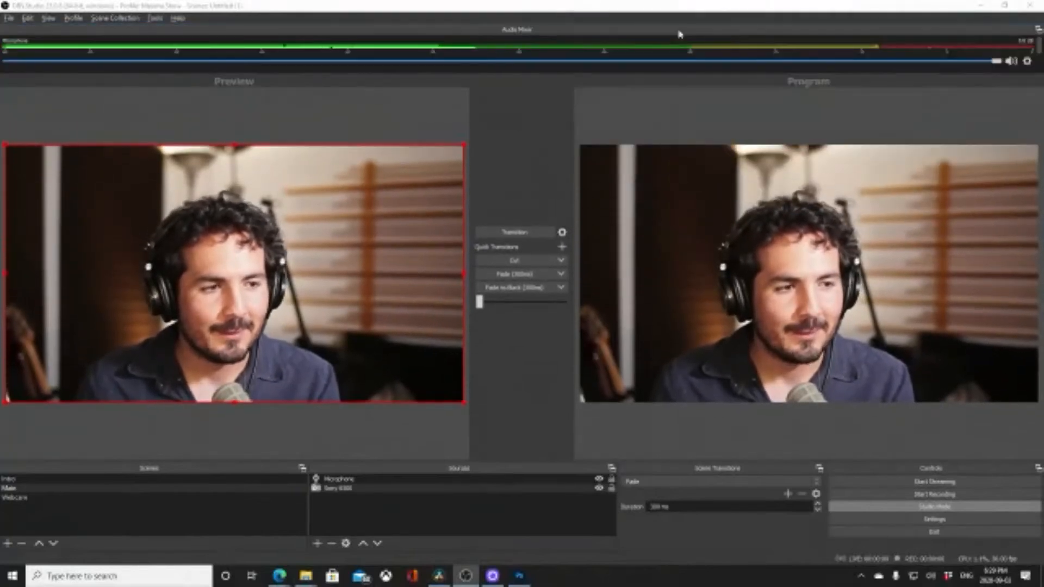
{"action": "left_click", "coordinate": [944, 505]}
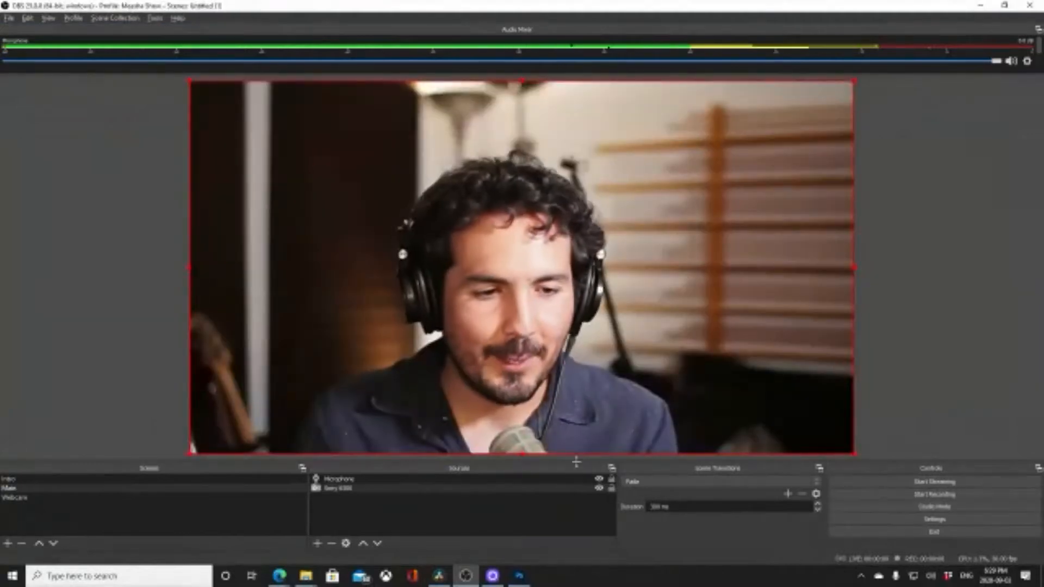
{"action": "left_click", "coordinate": [138, 376]}
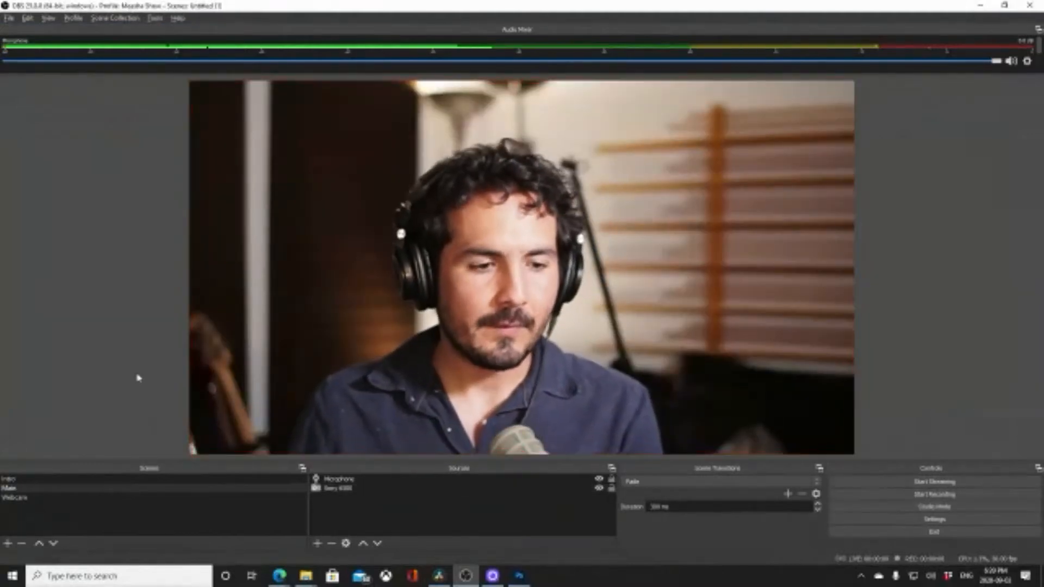
- View the Intro scene's band photo, go back to Main, then bring DaVinci Resolve forward
{"action": "left_click", "coordinate": [40, 480]}
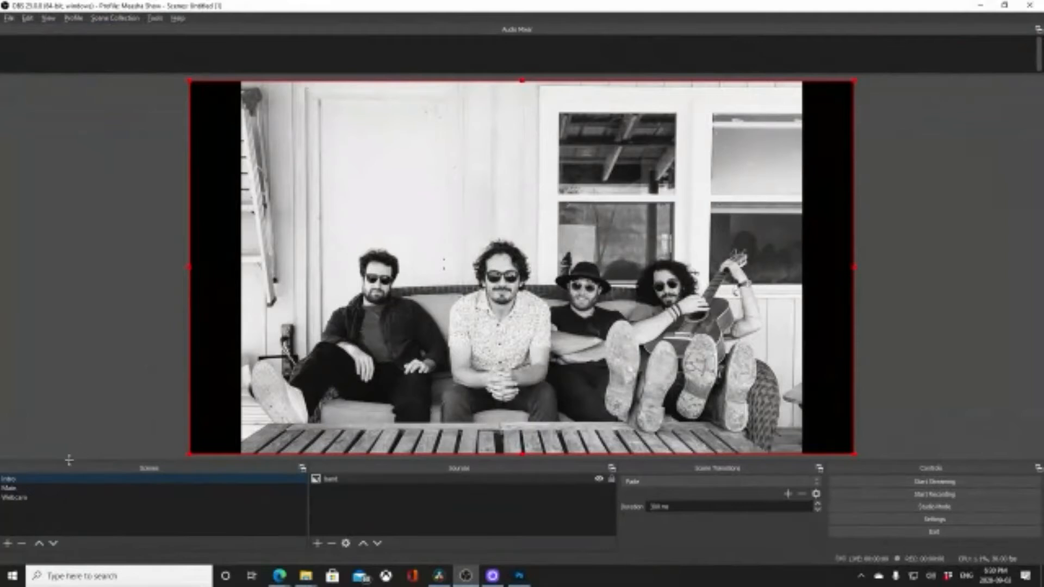
{"action": "key", "text": "Down"}
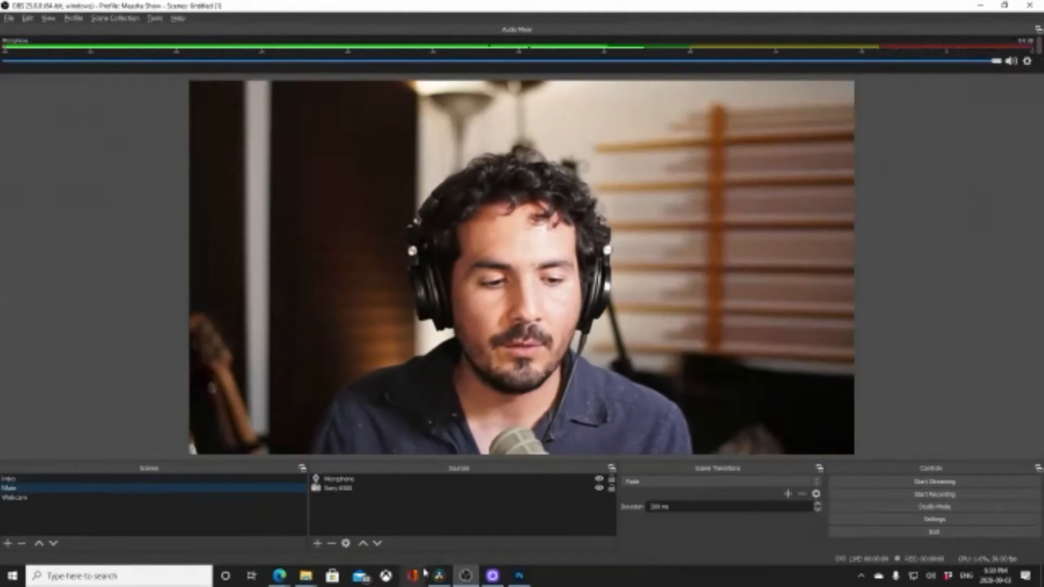
{"action": "left_click", "coordinate": [439, 575]}
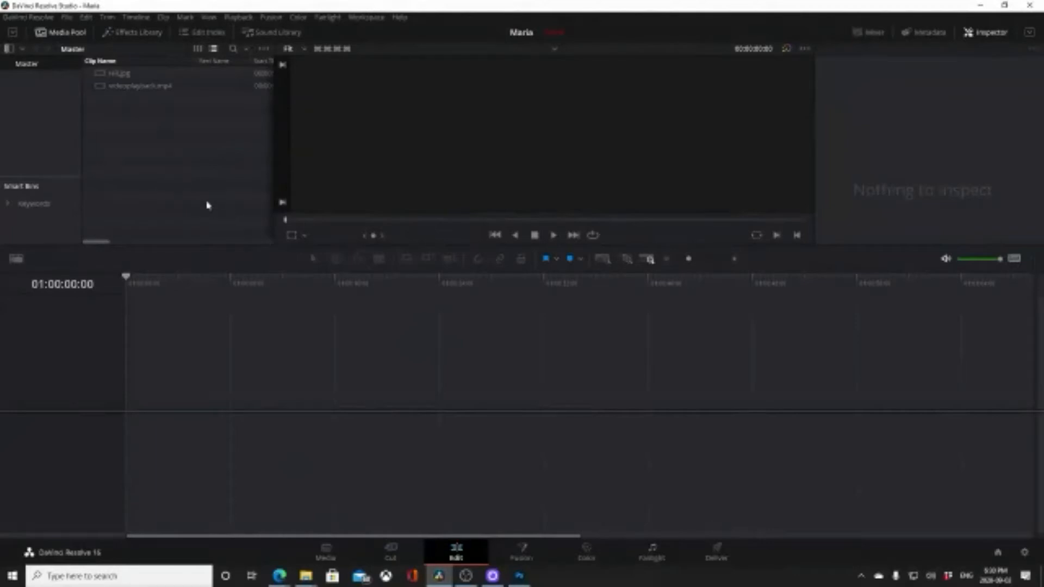
- Drop the band photo onto Video 1 of a new Timeline 1 and stretch it longer
{"action": "left_click", "coordinate": [142, 86]}
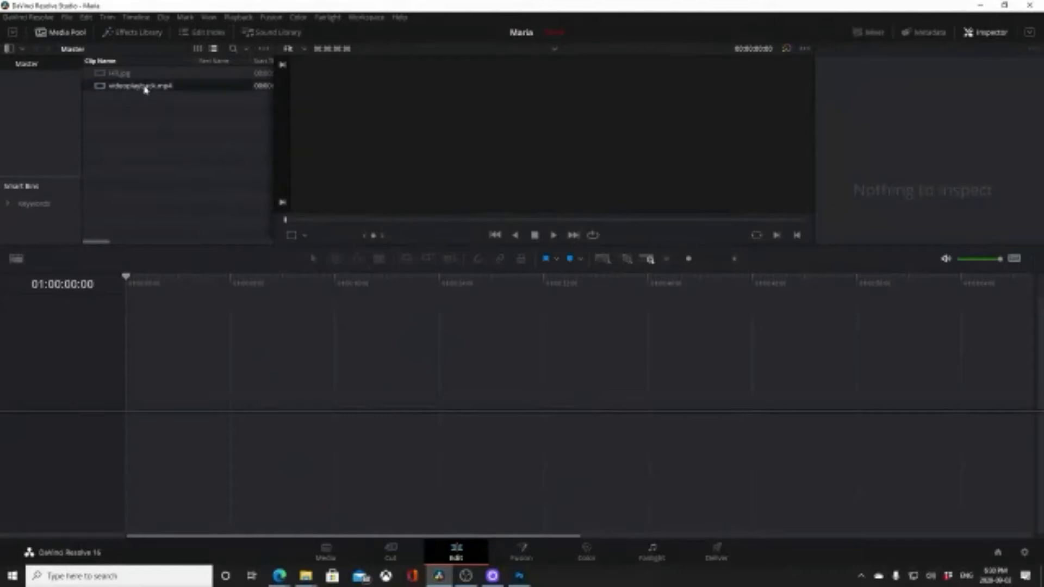
{"action": "left_click_drag", "start_coordinate": [121, 79], "coordinate": [133, 405]}
{"action": "left_click_drag", "start_coordinate": [695, 268], "coordinate": [708, 269]}
{"action": "left_click_drag", "start_coordinate": [203, 405], "coordinate": [578, 391]}
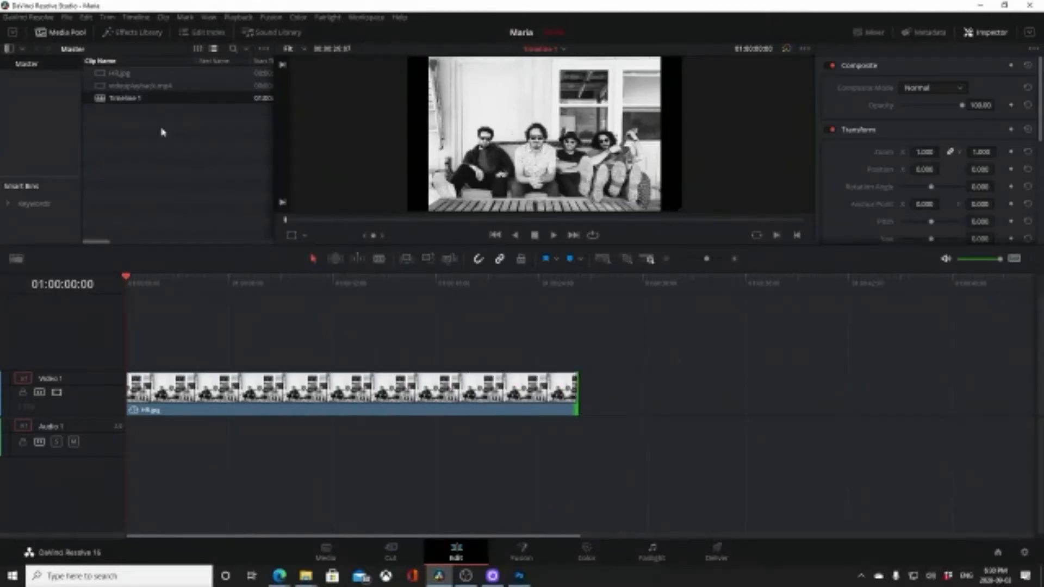
- Place videoplayback.mp4 on Video 2, trim its head, and extend the photo to match its end
{"action": "left_click_drag", "start_coordinate": [133, 89], "coordinate": [127, 361]}
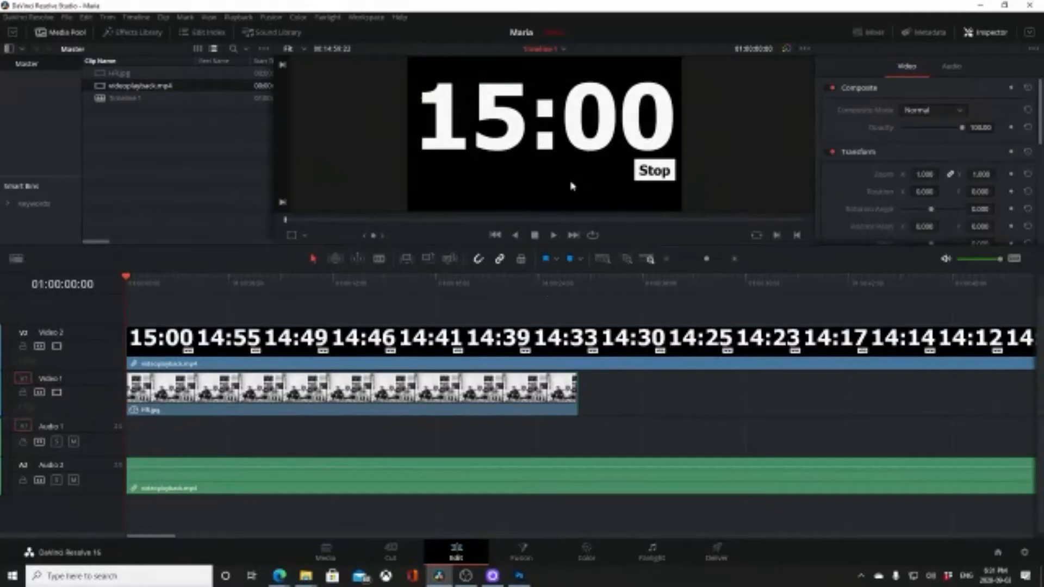
{"action": "mouse_move", "coordinate": [129, 354]}
{"action": "left_mouse_down"}
{"action": "mouse_move", "coordinate": [776, 363]}
{"action": "mouse_move", "coordinate": [136, 363]}
{"action": "left_mouse_up"}
{"action": "left_click_drag", "start_coordinate": [707, 260], "coordinate": [690, 260]}
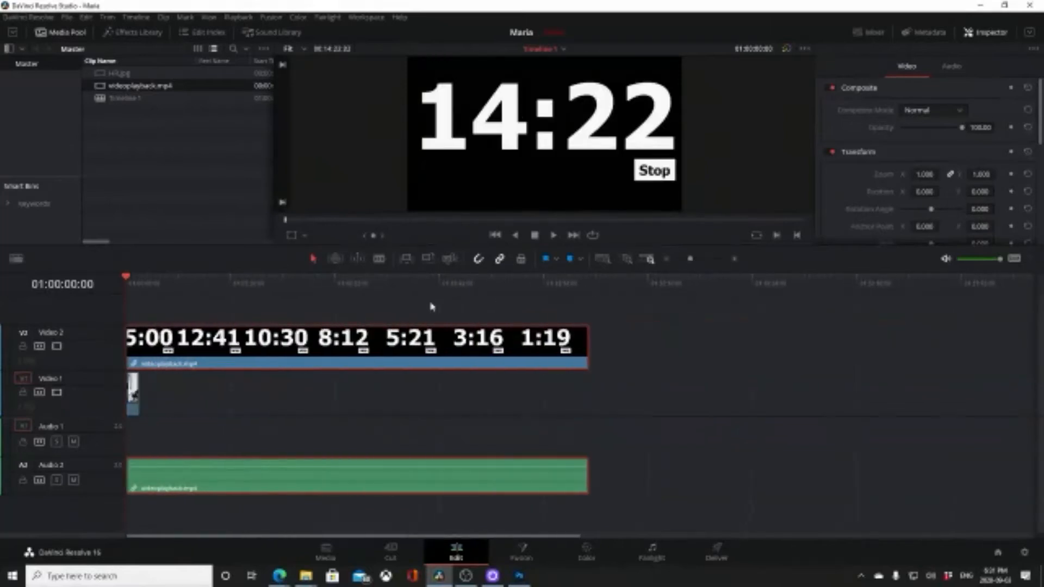
{"action": "mouse_move", "coordinate": [131, 351]}
{"action": "left_mouse_down"}
{"action": "mouse_move", "coordinate": [532, 356]}
{"action": "mouse_move", "coordinate": [149, 351]}
{"action": "left_mouse_up"}
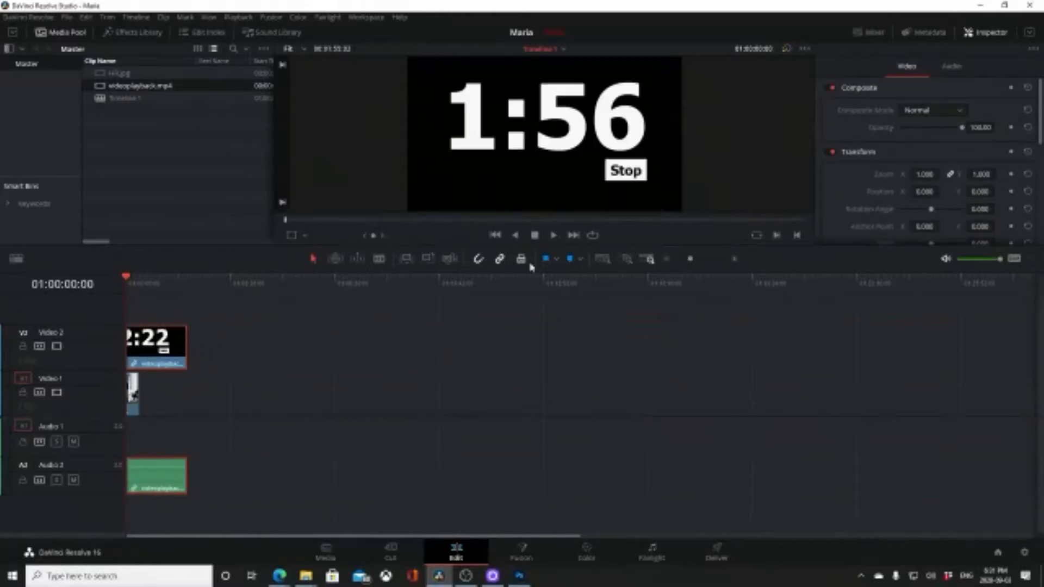
{"action": "left_click", "coordinate": [701, 260]}
{"action": "left_click_drag", "start_coordinate": [230, 389], "coordinate": [594, 404]}
- Select the countdown clip and crop off its top in the Inspector
{"action": "left_click", "coordinate": [394, 354]}
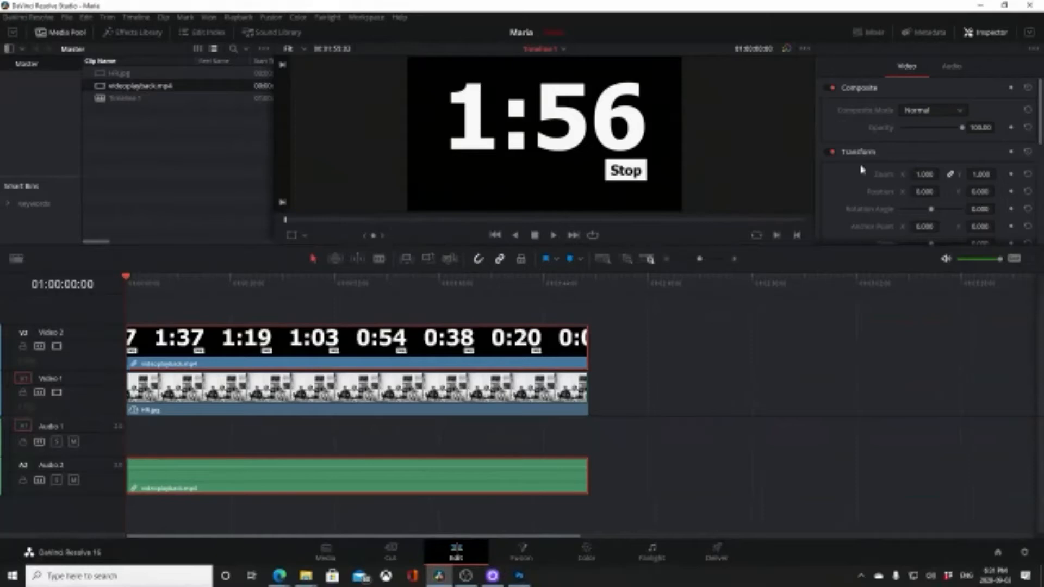
{"action": "scroll", "coordinate": [893, 181], "scroll_direction": "down", "scroll_amount": 5}
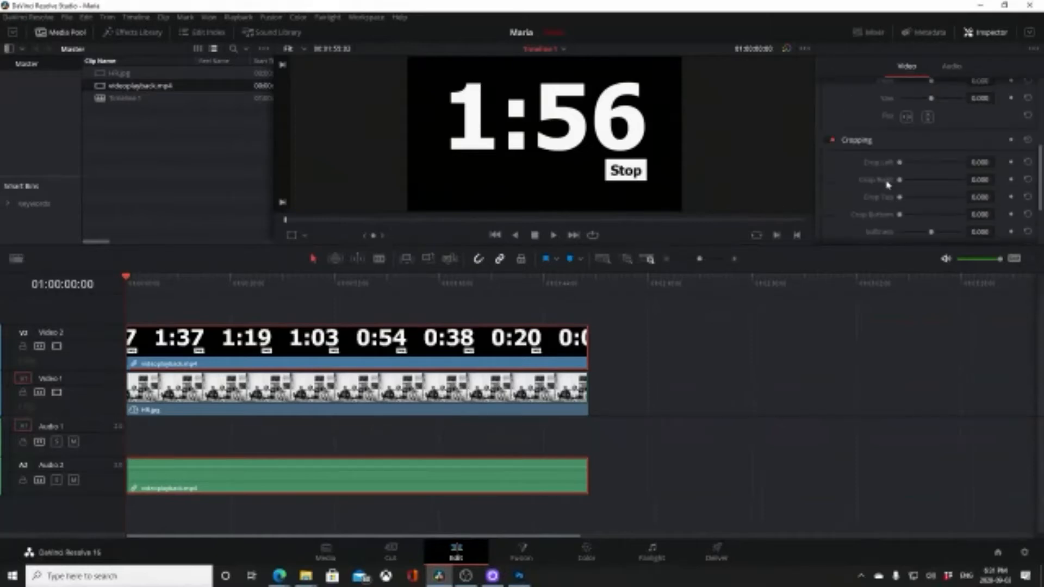
{"action": "scroll", "coordinate": [892, 204], "scroll_direction": "down", "scroll_amount": 1}
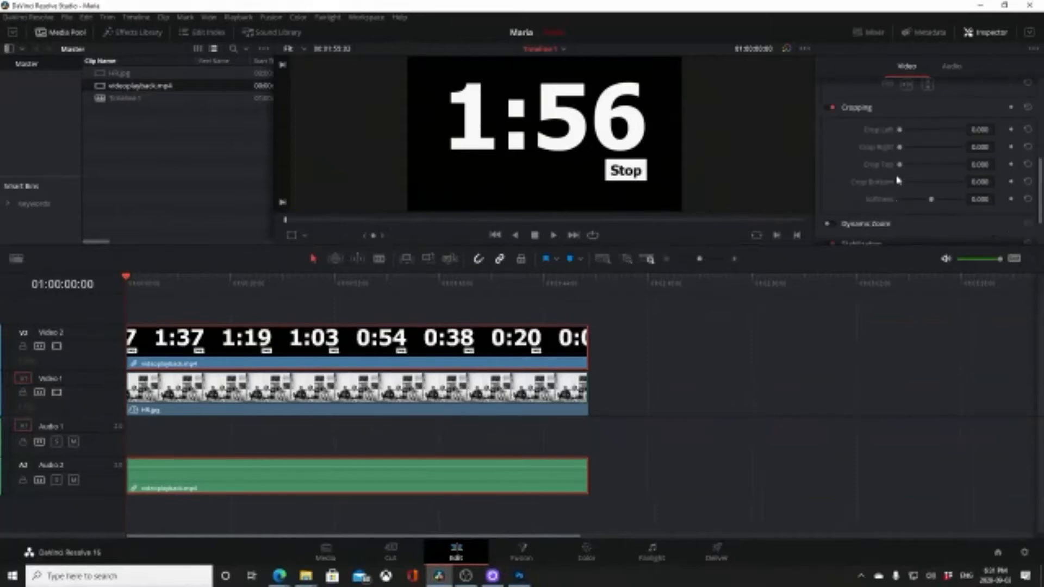
{"action": "left_click_drag", "start_coordinate": [899, 166], "coordinate": [942, 173]}
{"action": "scroll", "coordinate": [843, 149], "scroll_direction": "up", "scroll_amount": 3}
- Set the countdown's Composite Mode to Color Dodge and shrink it to a small timer
{"action": "left_click", "coordinate": [903, 110]}
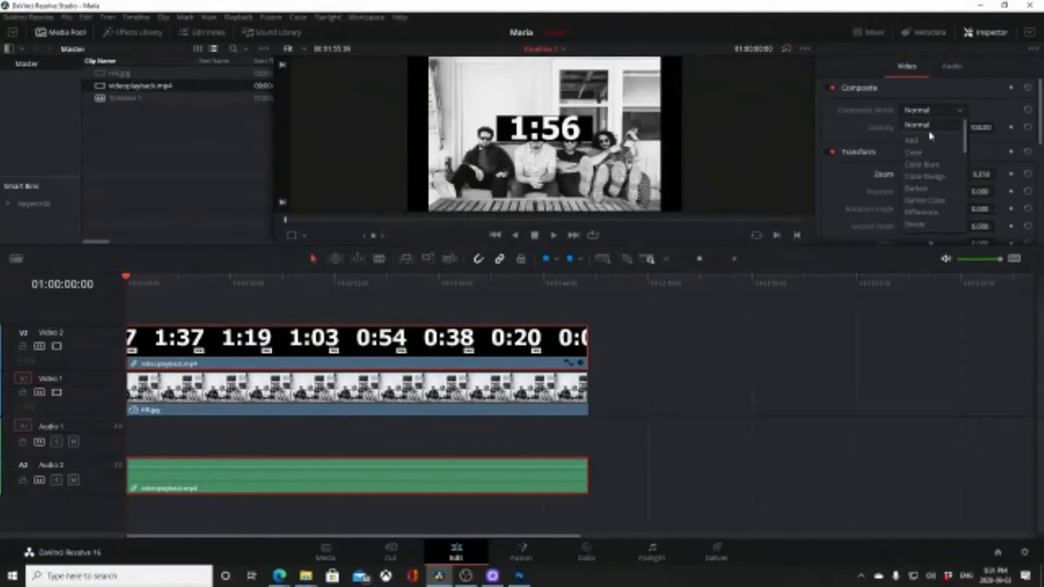
{"action": "left_click", "coordinate": [932, 164]}
{"action": "left_click", "coordinate": [925, 111]}
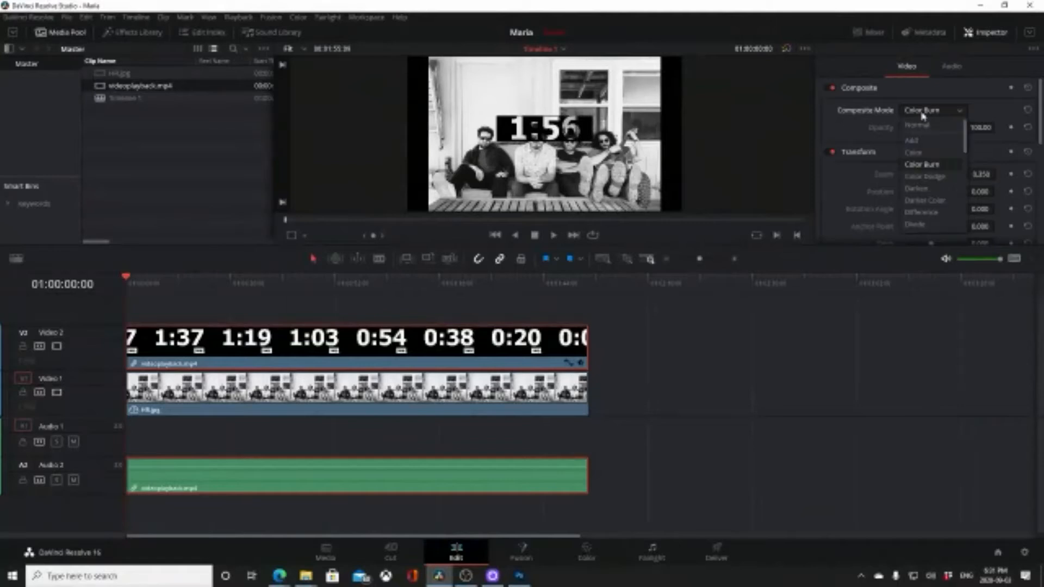
{"action": "left_click", "coordinate": [931, 173]}
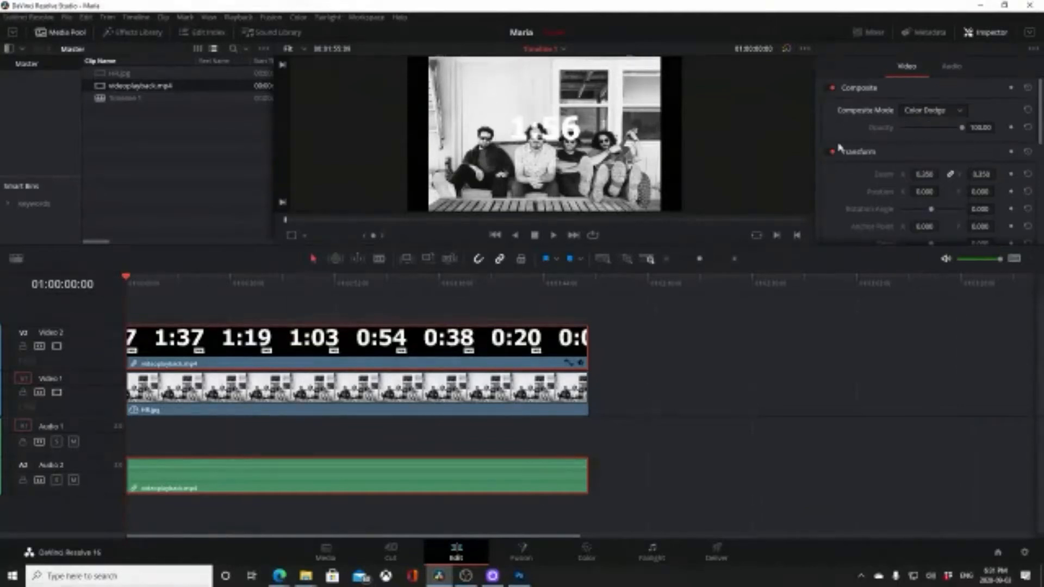
{"action": "mouse_move", "coordinate": [981, 176]}
{"action": "left_mouse_down"}
{"action": "mouse_move", "coordinate": [968, 175]}
{"action": "mouse_move", "coordinate": [979, 190]}
{"action": "mouse_move", "coordinate": [969, 190]}
{"action": "left_mouse_up"}
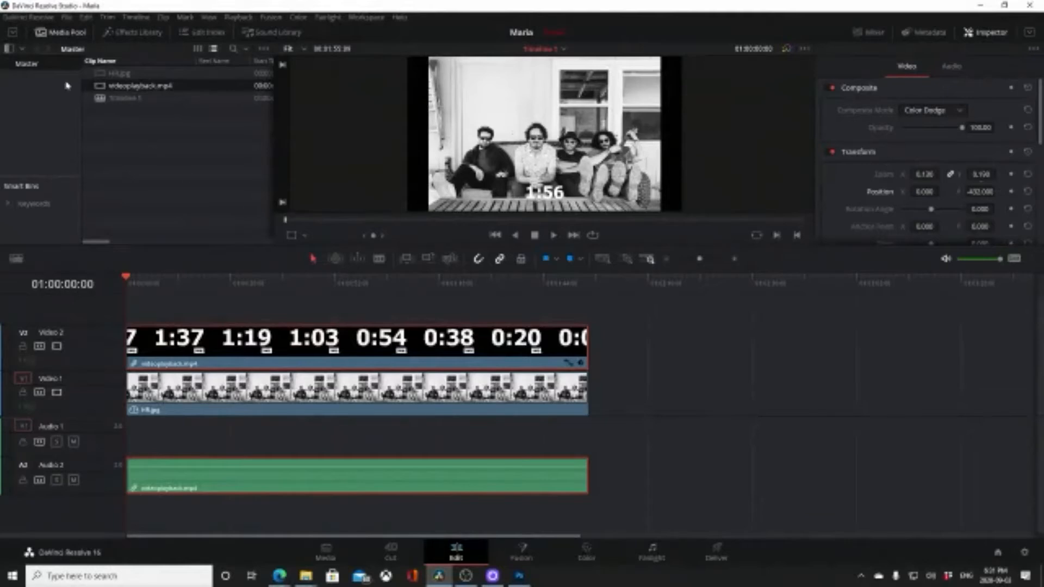
- On the Deliver page, apply the YouTube 1080p preset to the output file
{"action": "left_click", "coordinate": [715, 552]}
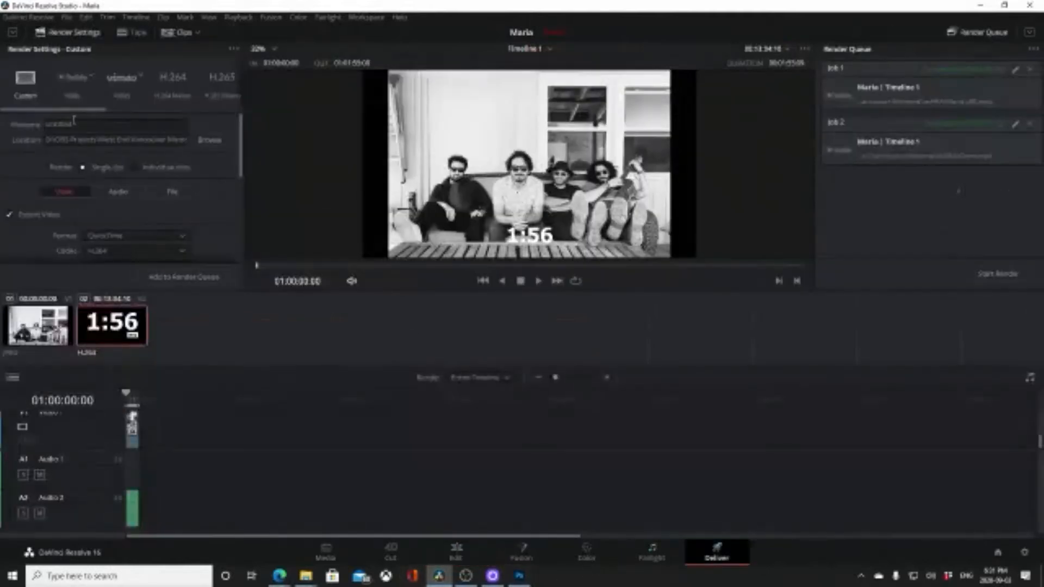
{"action": "double_click", "coordinate": [74, 122]}
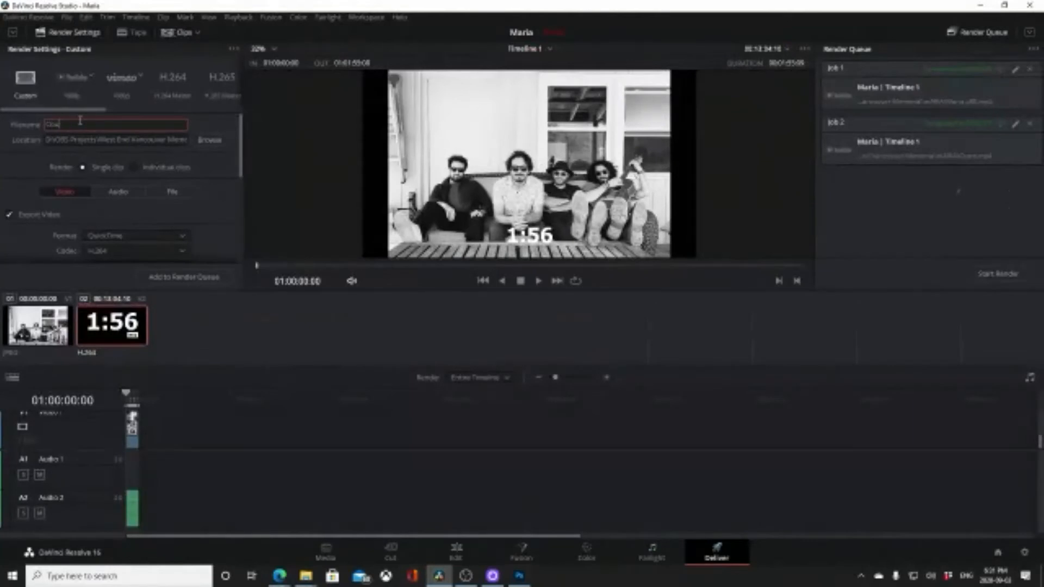
{"action": "left_click", "coordinate": [72, 77]}
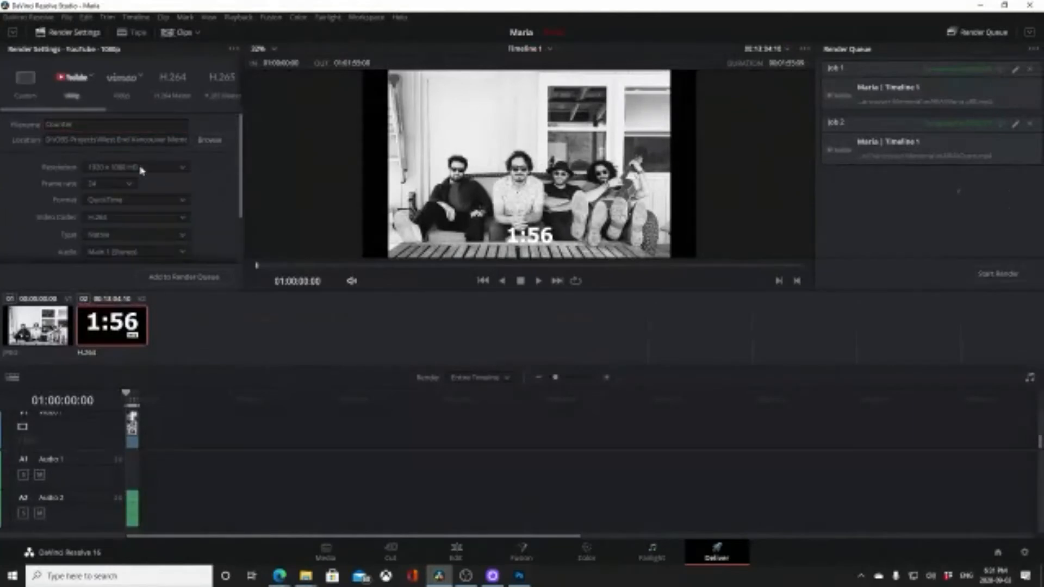
- Set the render destination to the Downloads folder and add the job to the Render Queue
{"action": "left_click", "coordinate": [210, 140]}
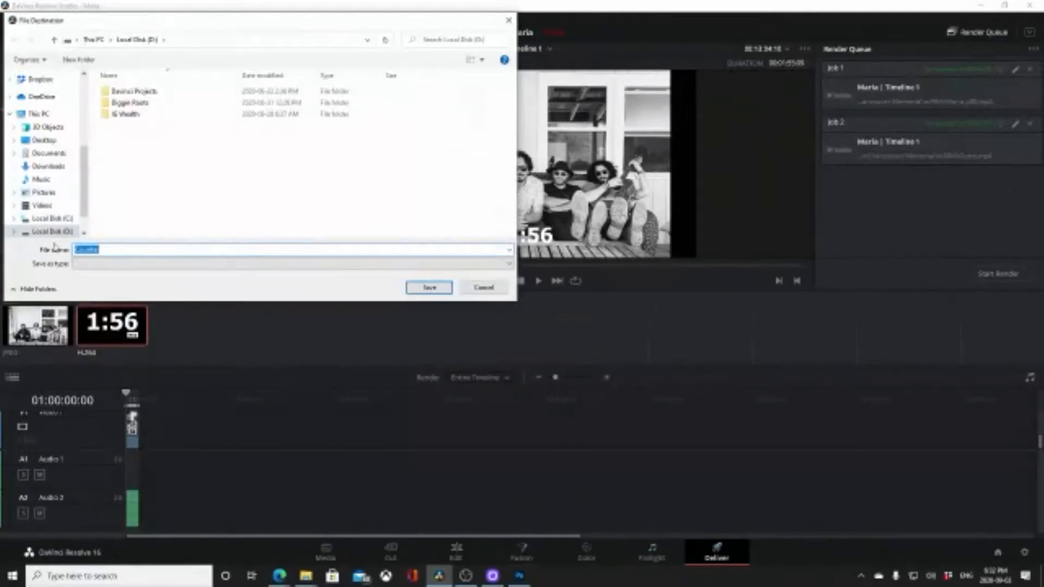
{"action": "scroll", "coordinate": [62, 209], "scroll_direction": "down", "scroll_amount": 1}
{"action": "left_click", "coordinate": [49, 132]}
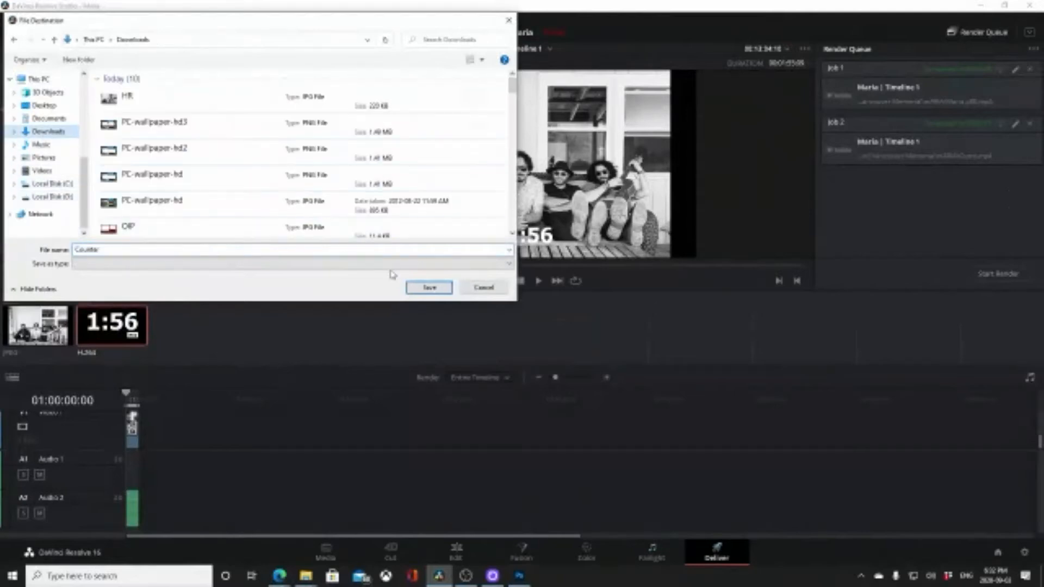
{"action": "left_click", "coordinate": [422, 290]}
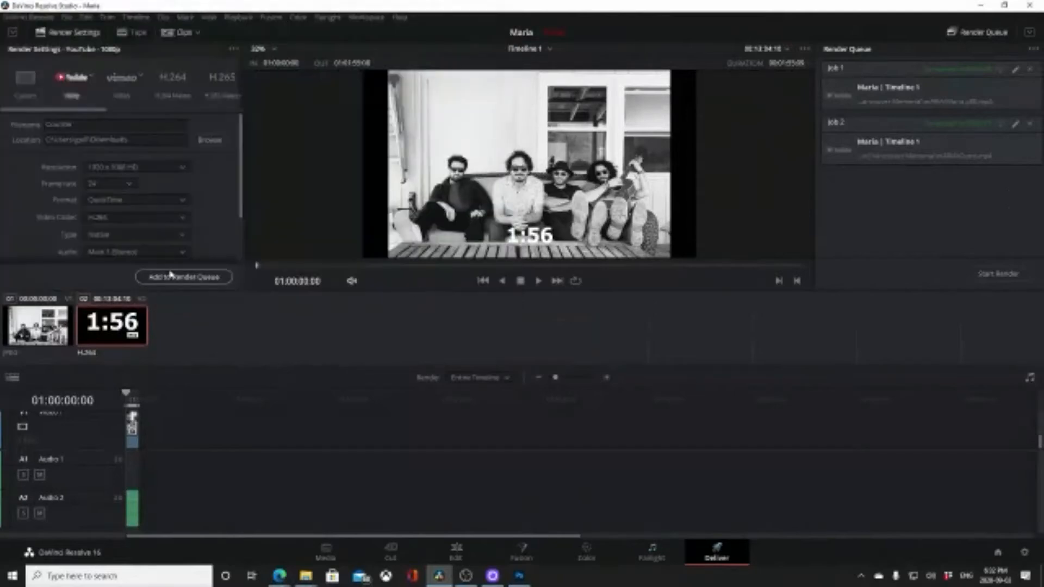
{"action": "left_click", "coordinate": [168, 276]}
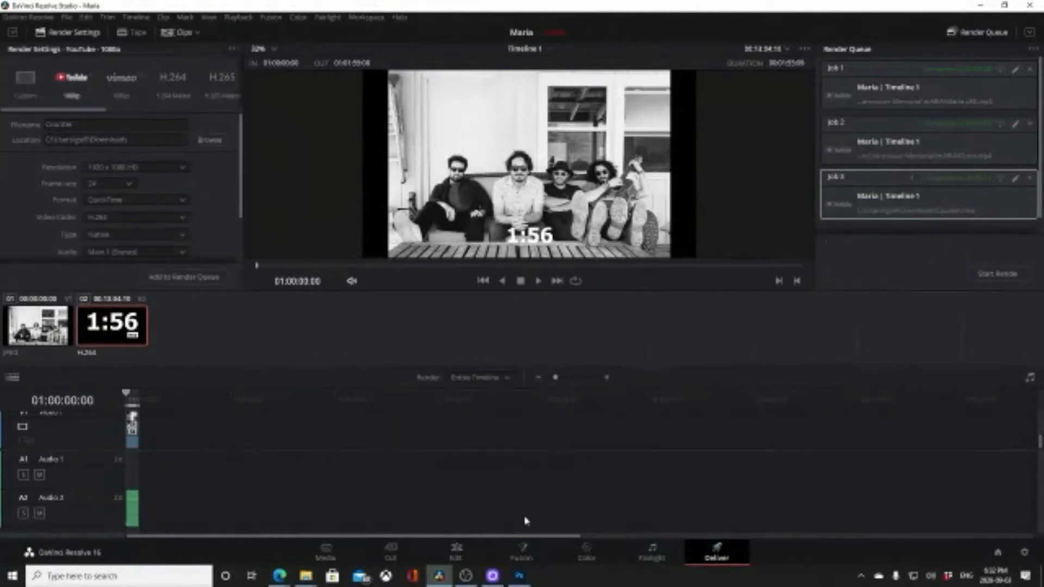
- Back in OBS, add a new scene named 'Intro Count'
{"action": "left_click", "coordinate": [466, 576]}
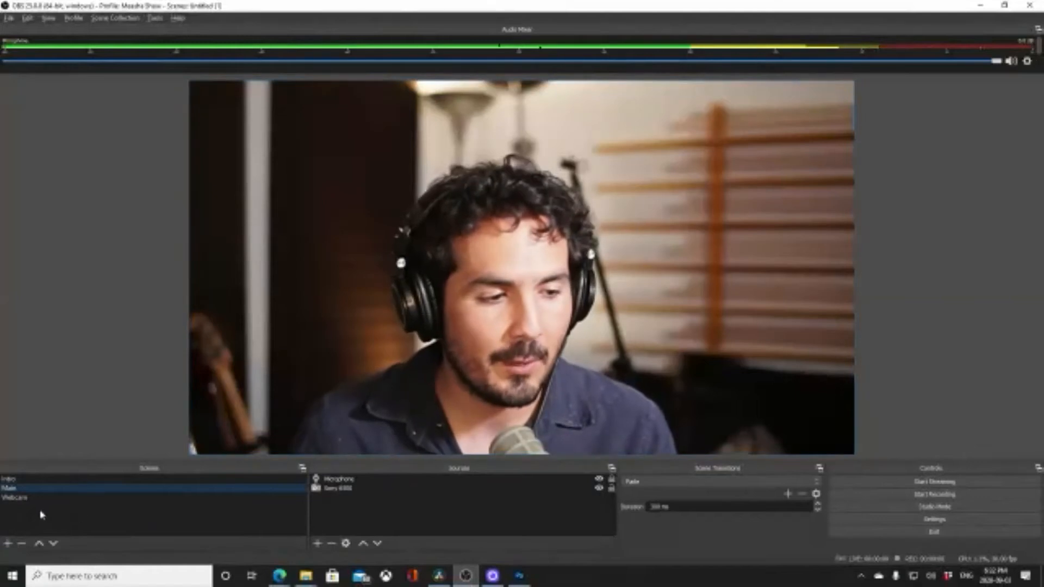
{"action": "left_click", "coordinate": [7, 543]}
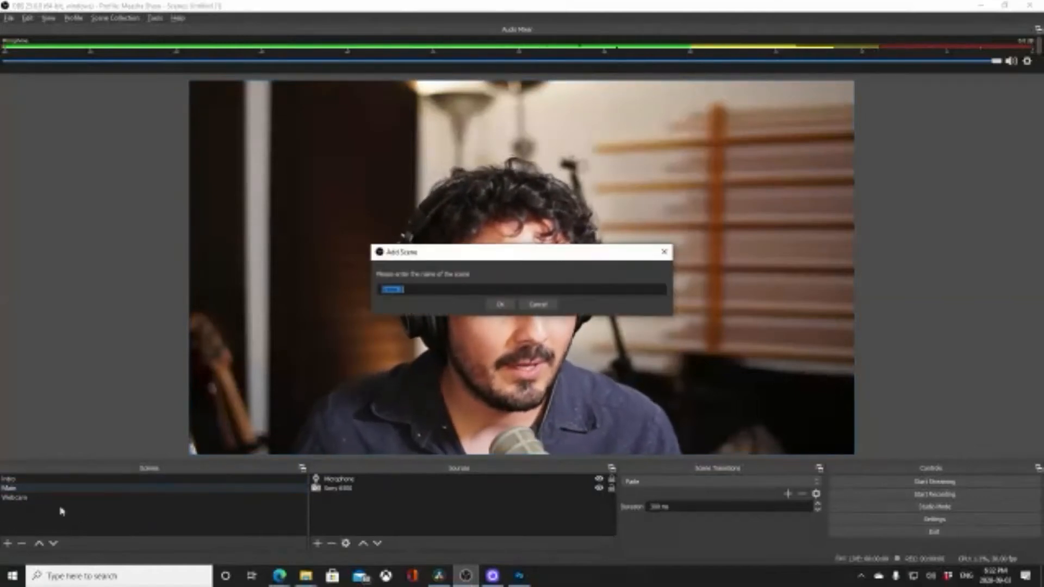
{"action": "type", "text": "Intro Video"}
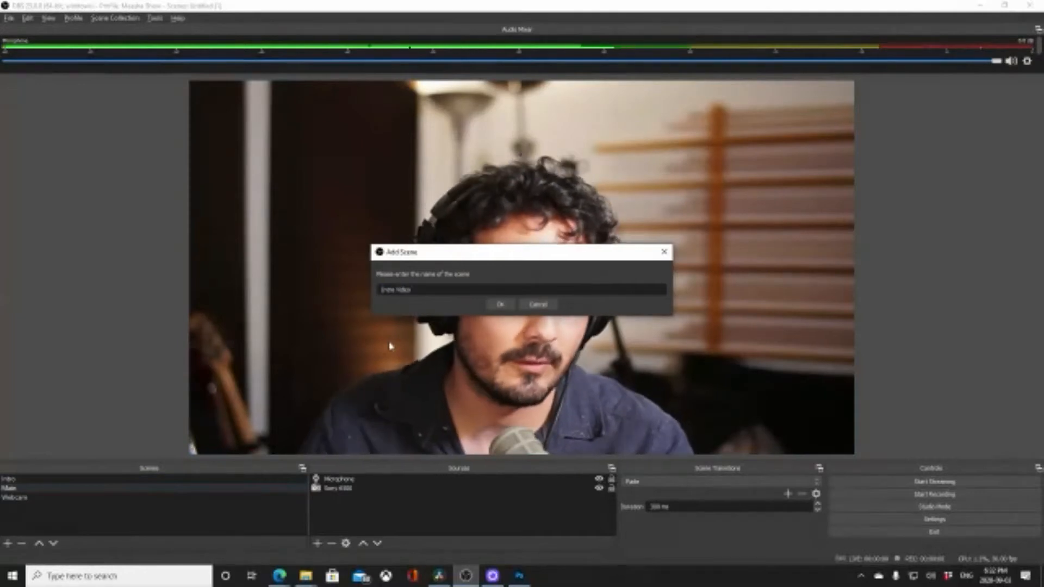
{"action": "key", "text": "BackSpace"}
{"action": "key", "text": "BackSpace"}
{"action": "key", "text": "BackSpace"}
{"action": "key", "text": "BackSpace"}
{"action": "key", "text": "BackSpace"}
{"action": "type", "text": "HQ"}
{"action": "key", "text": "BackSpace"}
{"action": "key", "text": "BackSpace"}
{"action": "type", "text": "Count"}
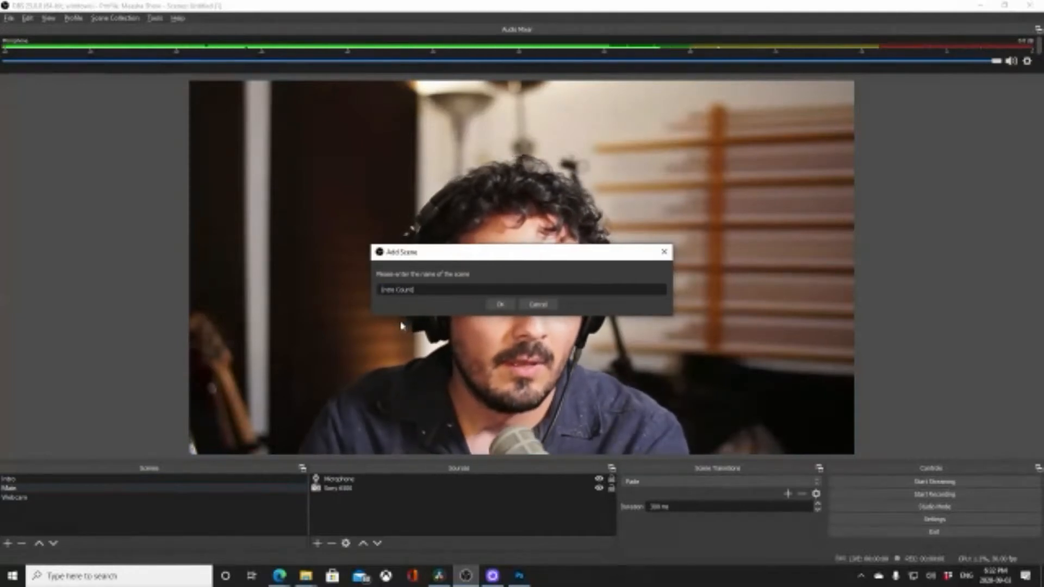
{"action": "left_click", "coordinate": [499, 305]}
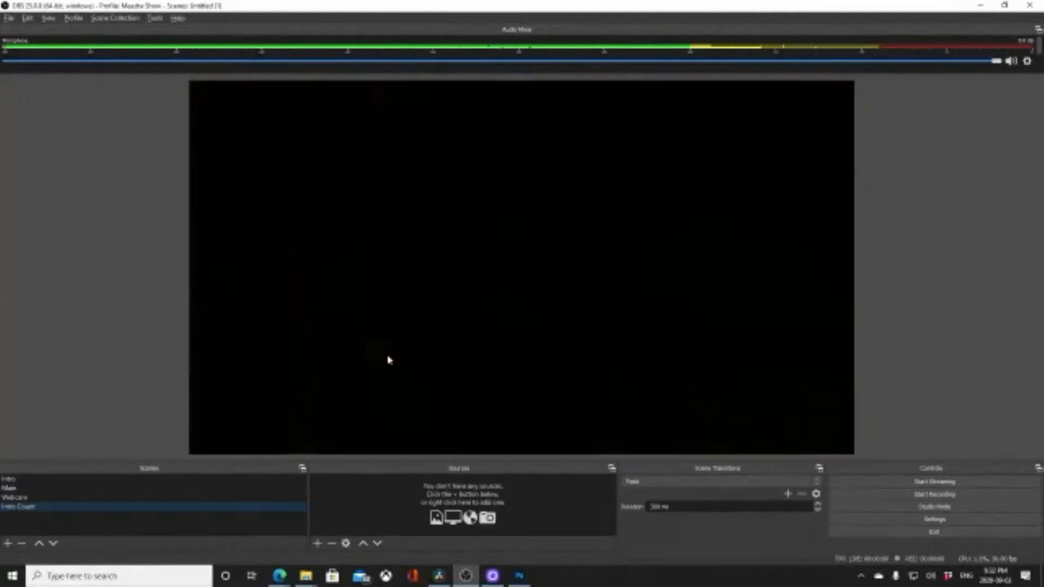
{"action": "left_click", "coordinate": [317, 544]}
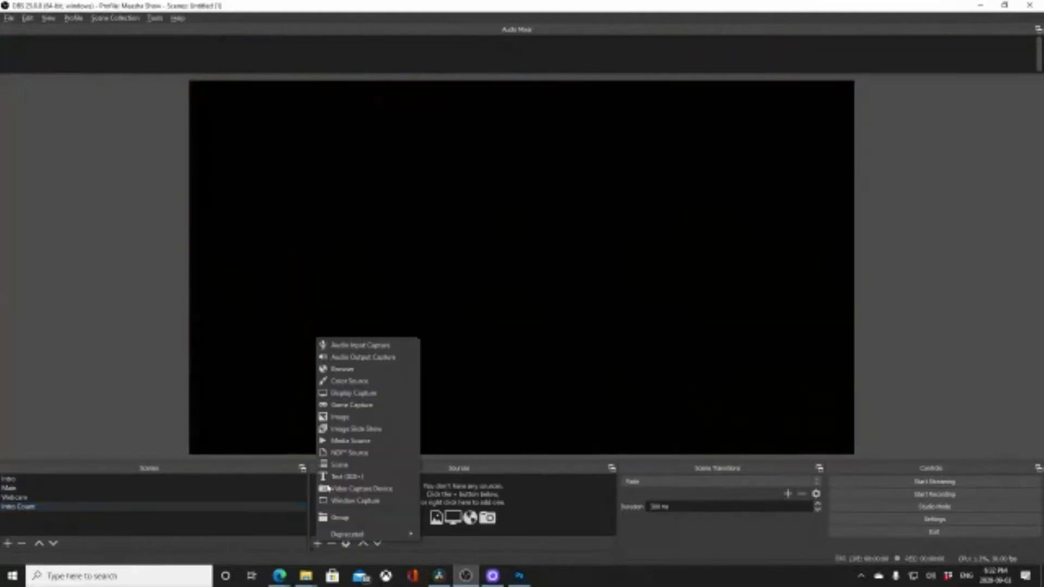
- Add a media source 'Intro Counter' that plays the Counter video from Downloads
{"action": "left_click", "coordinate": [375, 441]}
{"action": "type", "text": "Intro Counter"}
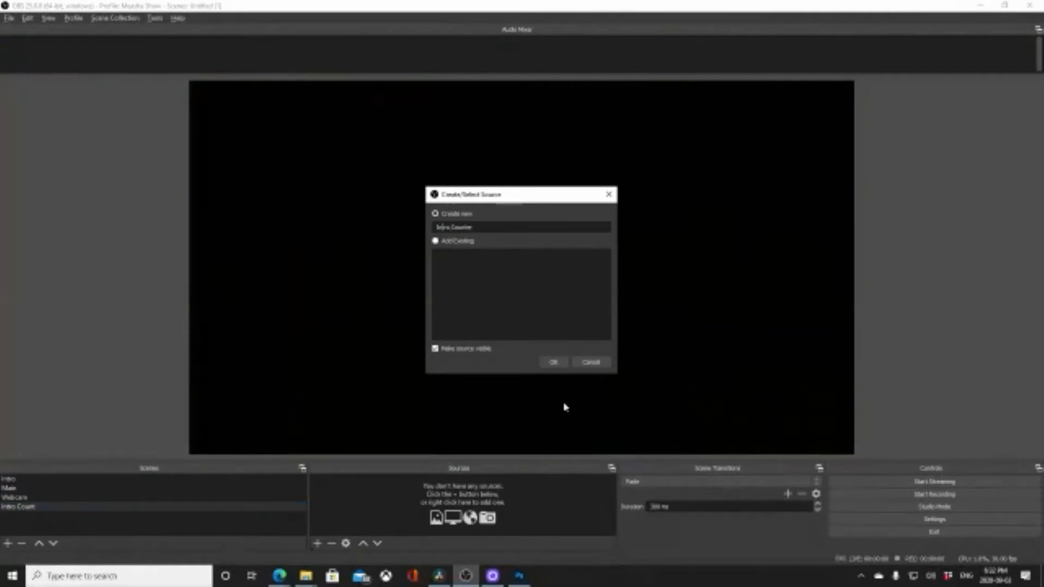
{"action": "left_click", "coordinate": [554, 363]}
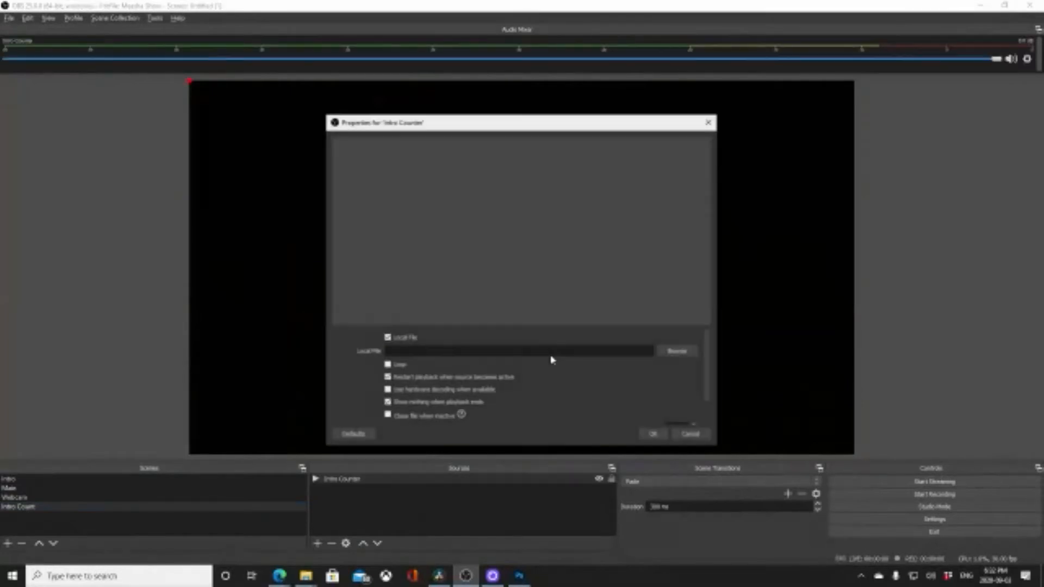
{"action": "left_click", "coordinate": [679, 351]}
{"action": "left_click", "coordinate": [463, 217]}
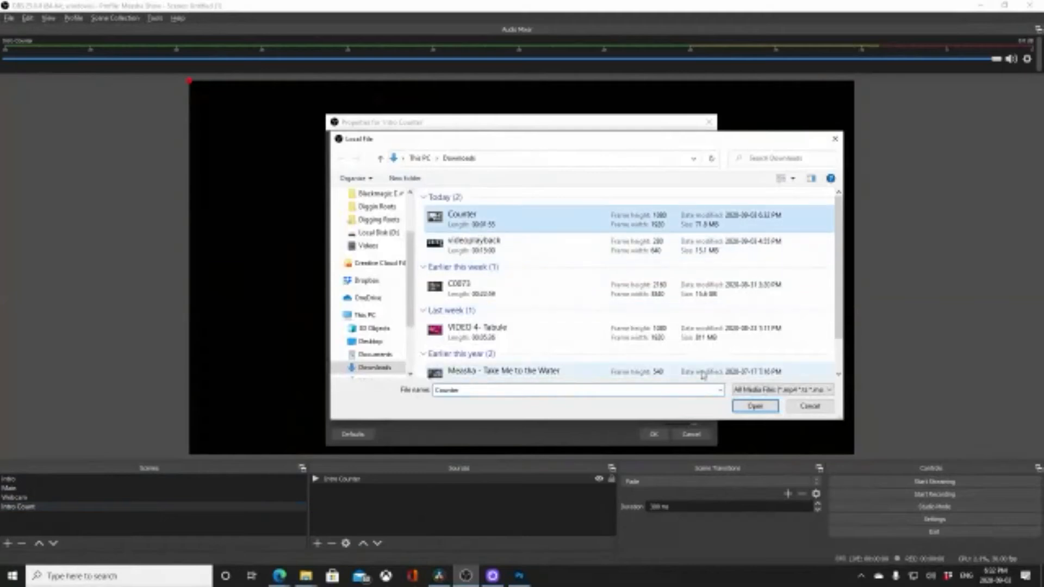
{"action": "left_click", "coordinate": [754, 406]}
{"action": "left_click", "coordinate": [654, 435]}
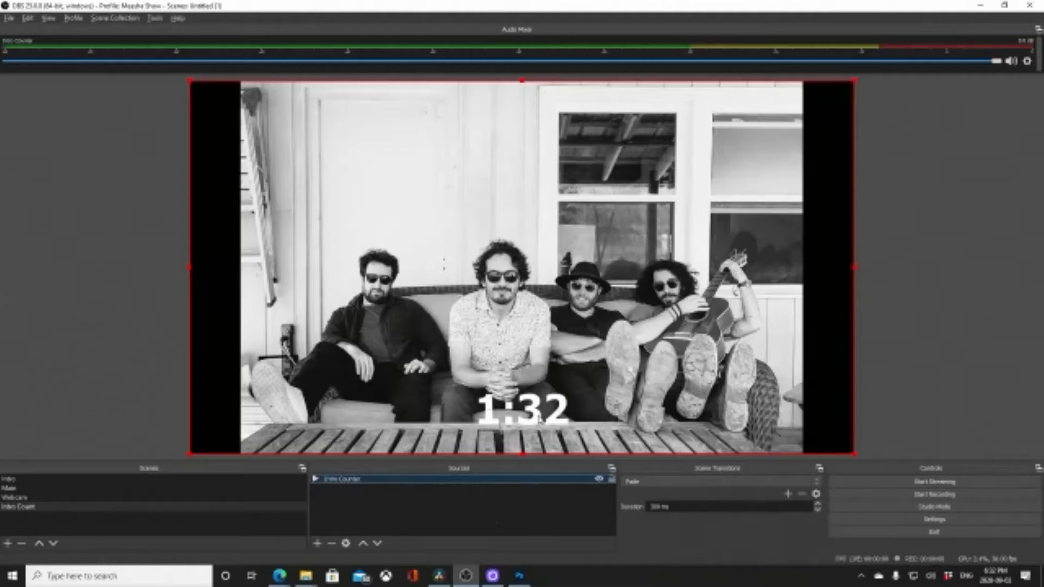
- Cycle through the Main, Intro Count, Intro and Webcam scenes, ending on Main
{"action": "left_click", "coordinate": [9, 489]}
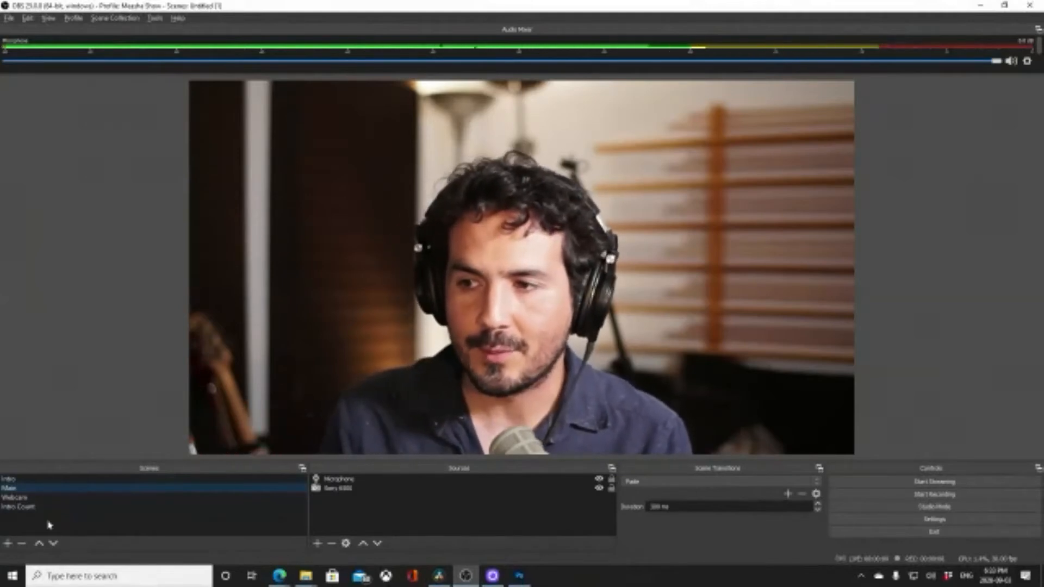
{"action": "left_click", "coordinate": [23, 507]}
{"action": "left_click", "coordinate": [34, 490]}
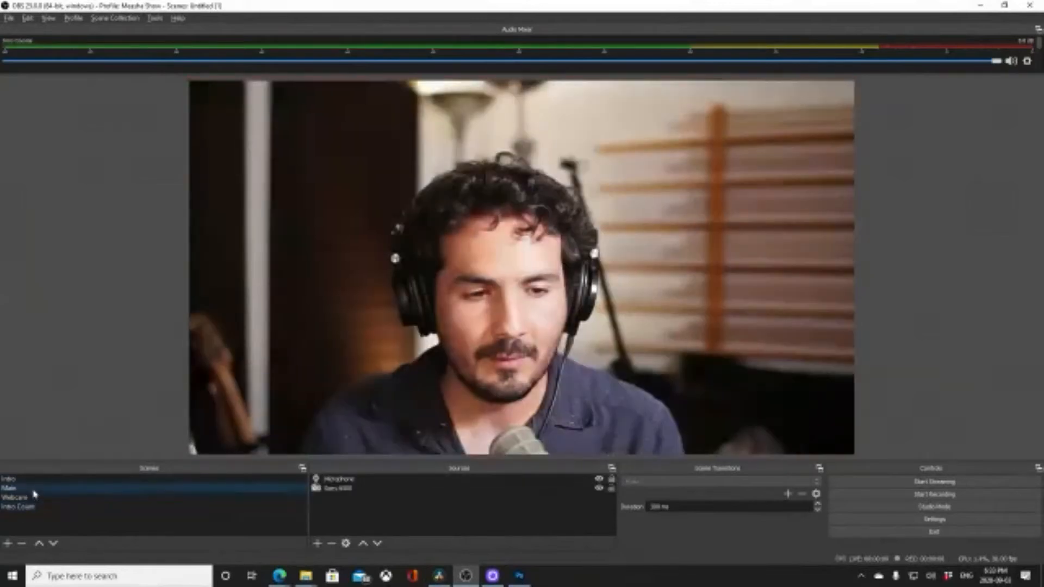
{"action": "left_click", "coordinate": [38, 480]}
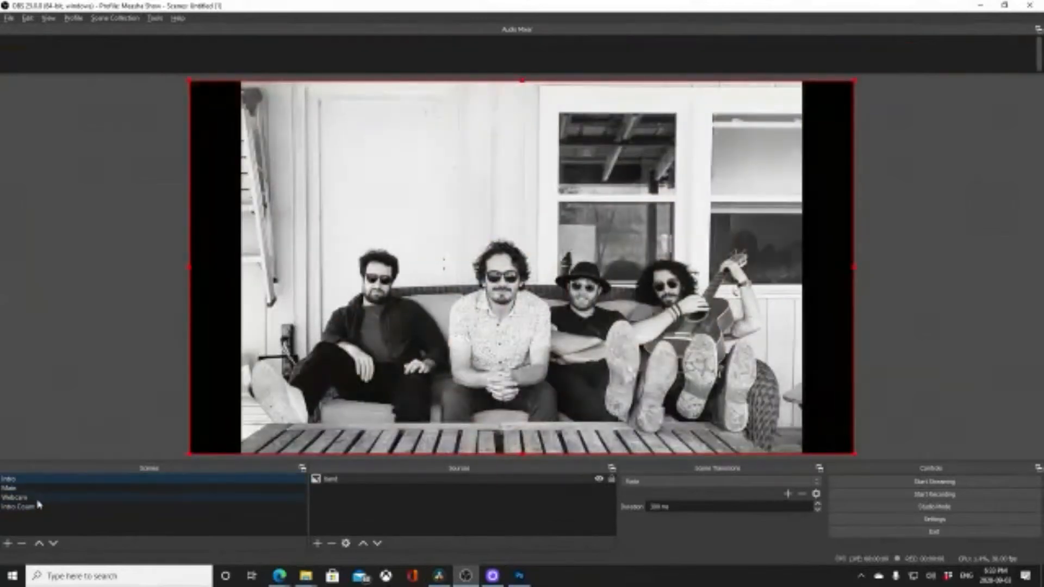
{"action": "left_click", "coordinate": [35, 497]}
{"action": "left_click", "coordinate": [42, 489]}
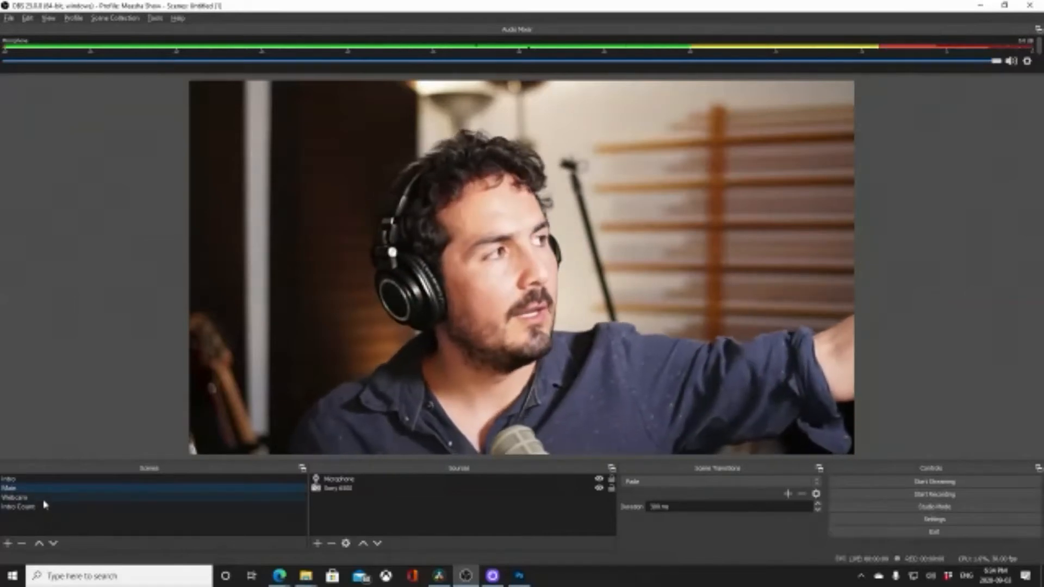
{"action": "left_click", "coordinate": [45, 499]}
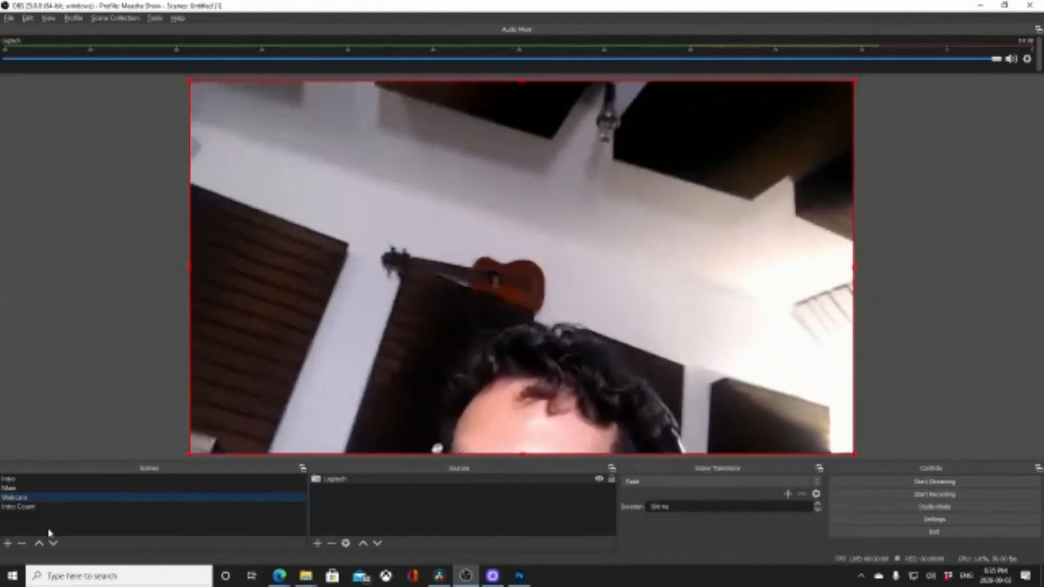
{"action": "left_click", "coordinate": [48, 489]}
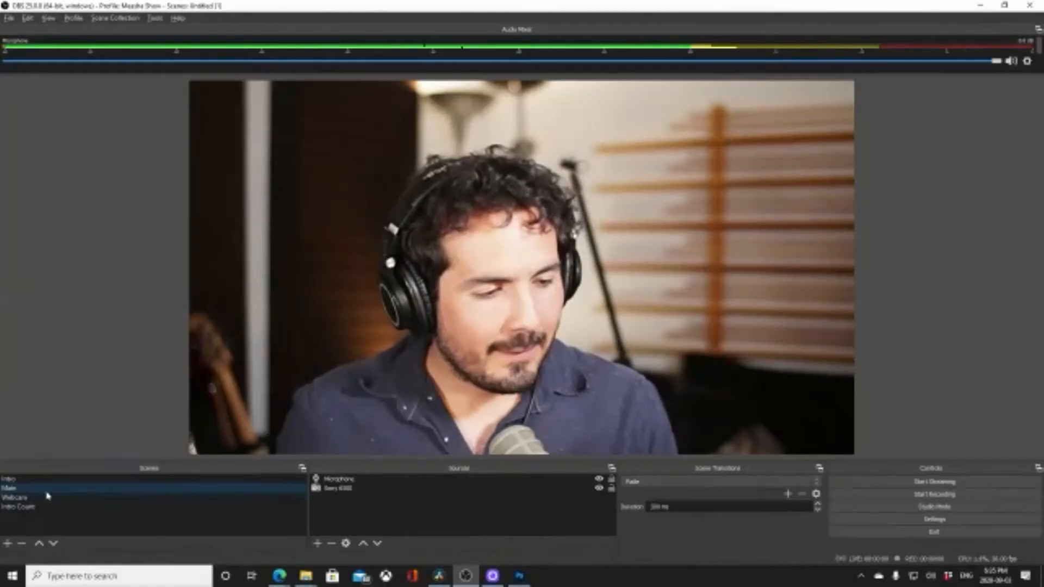
- Check the Main scene's options, then switch through Webcam and Intro and back to Main
{"action": "right_click", "coordinate": [47, 488]}
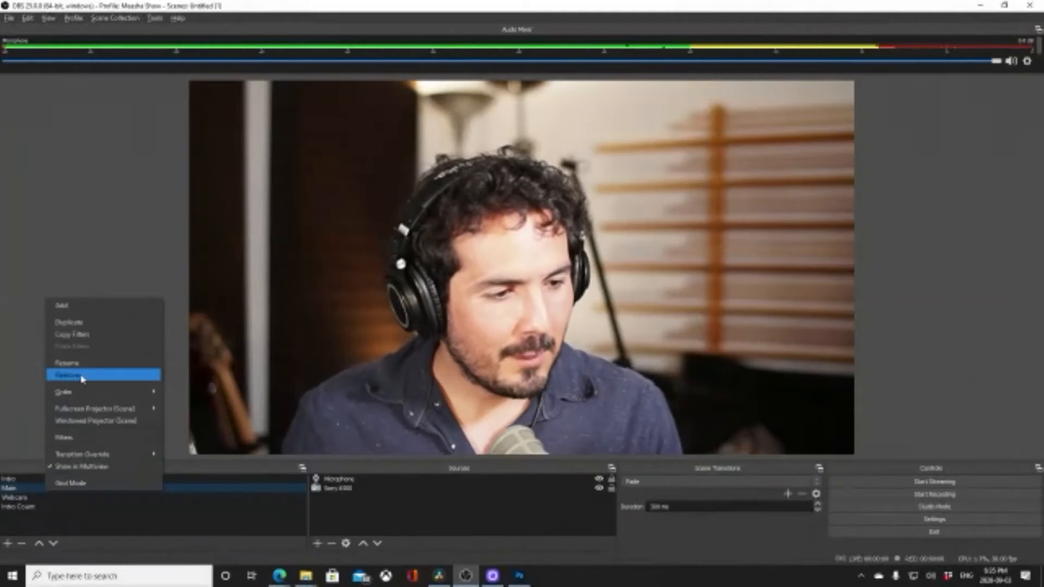
{"action": "left_click", "coordinate": [24, 493]}
{"action": "right_click", "coordinate": [24, 493]}
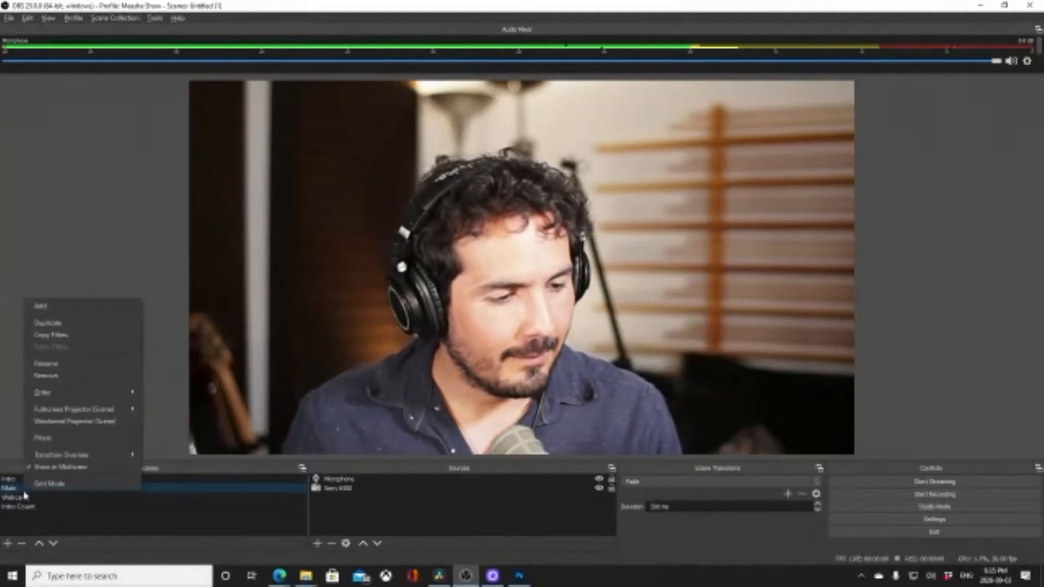
{"action": "left_click", "coordinate": [25, 497]}
{"action": "key", "text": "alt+t"}
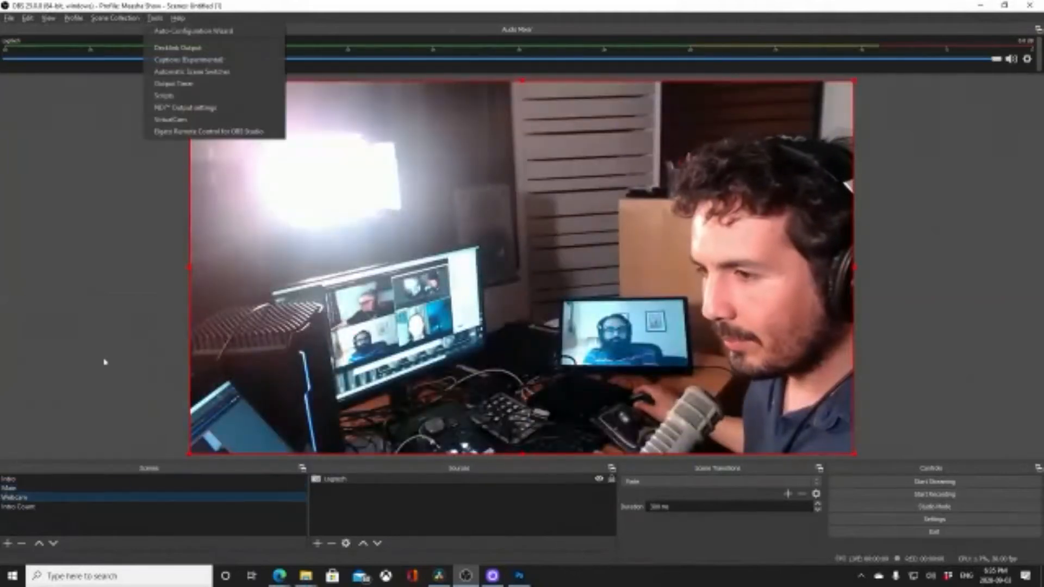
{"action": "left_click", "coordinate": [76, 481]}
{"action": "left_click", "coordinate": [76, 489]}
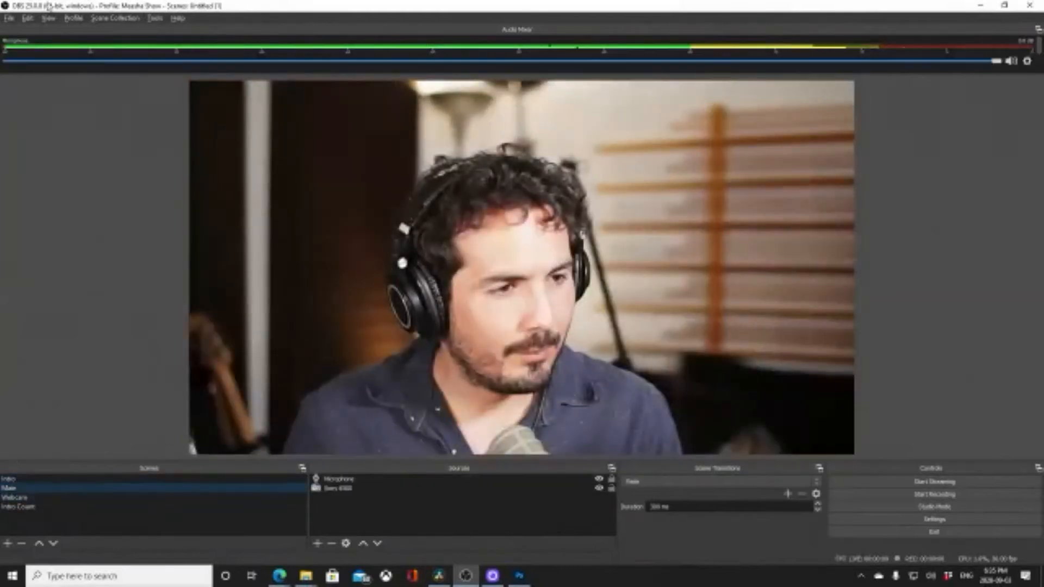
- Open OBS Settings from the File menu after looking through Tools
{"action": "left_click", "coordinate": [155, 17]}
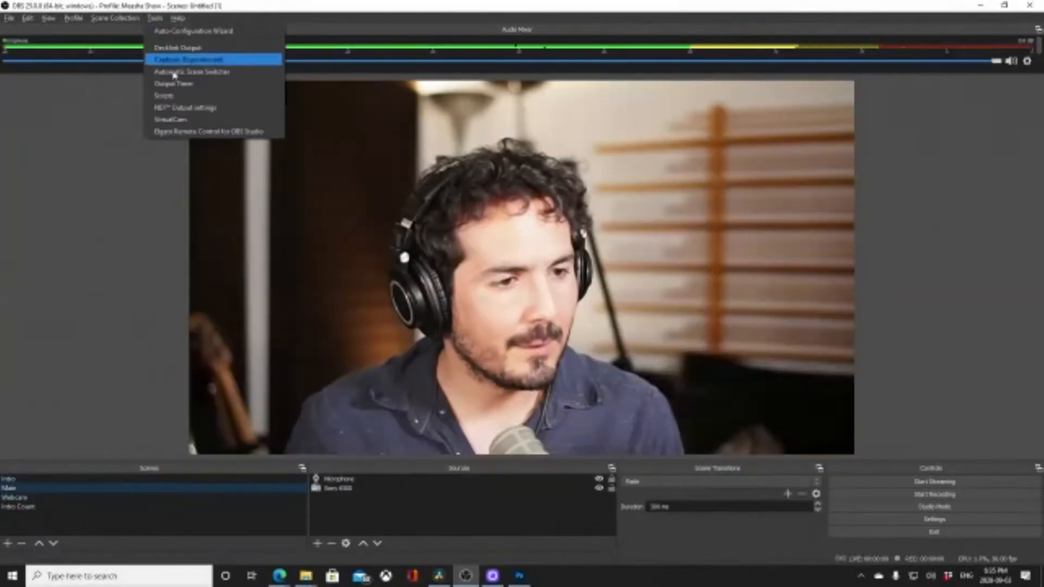
{"action": "mouse_move", "coordinate": [9, 18]}
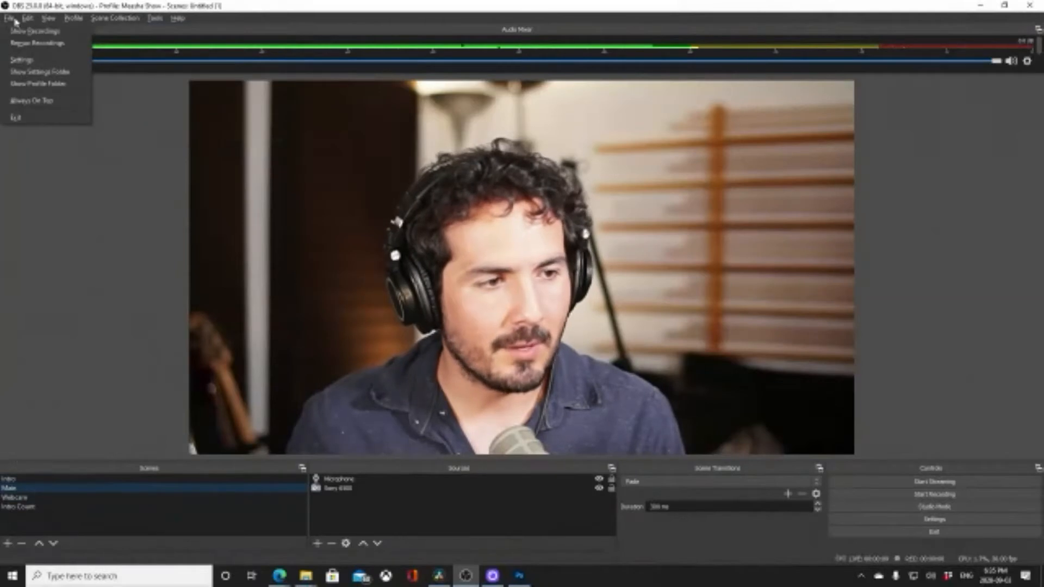
{"action": "left_click", "coordinate": [23, 60]}
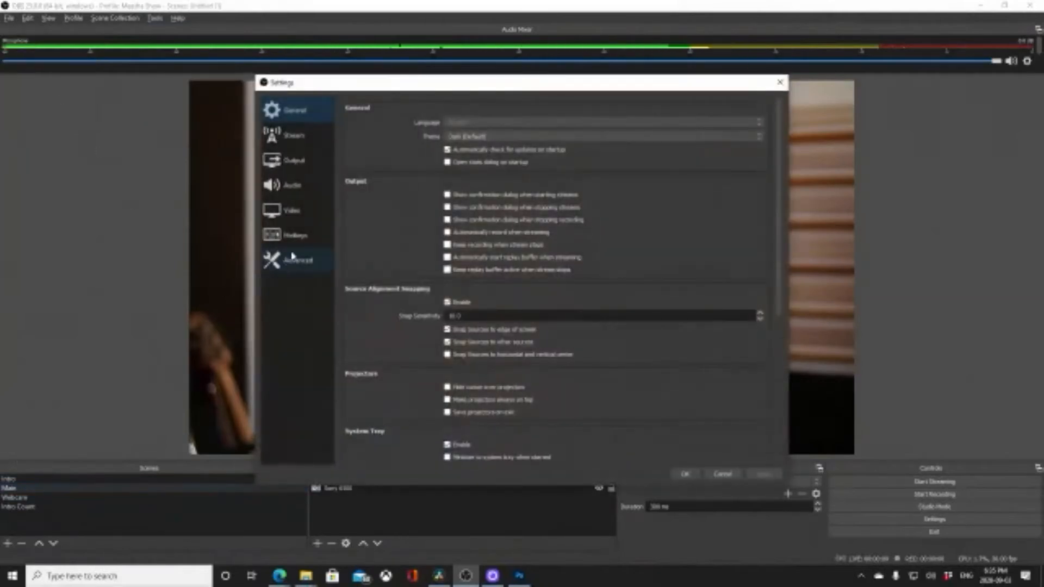
- On the Hotkeys page, add a second 'Switch to scene' binding for Intro
{"action": "left_click", "coordinate": [302, 240]}
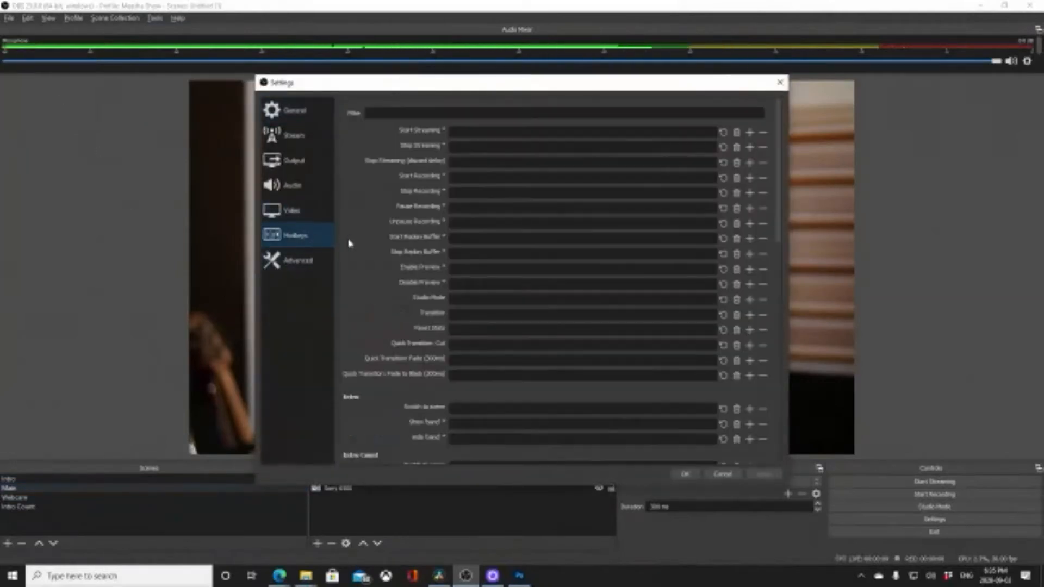
{"action": "scroll", "coordinate": [384, 254], "scroll_direction": "down", "scroll_amount": 3}
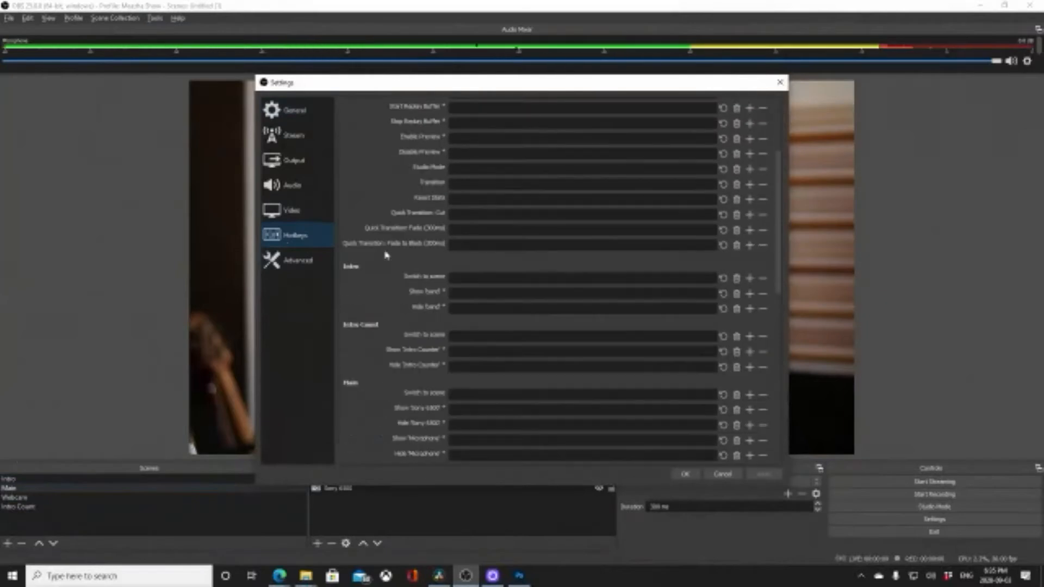
{"action": "scroll", "coordinate": [553, 292], "scroll_direction": "down", "scroll_amount": 2}
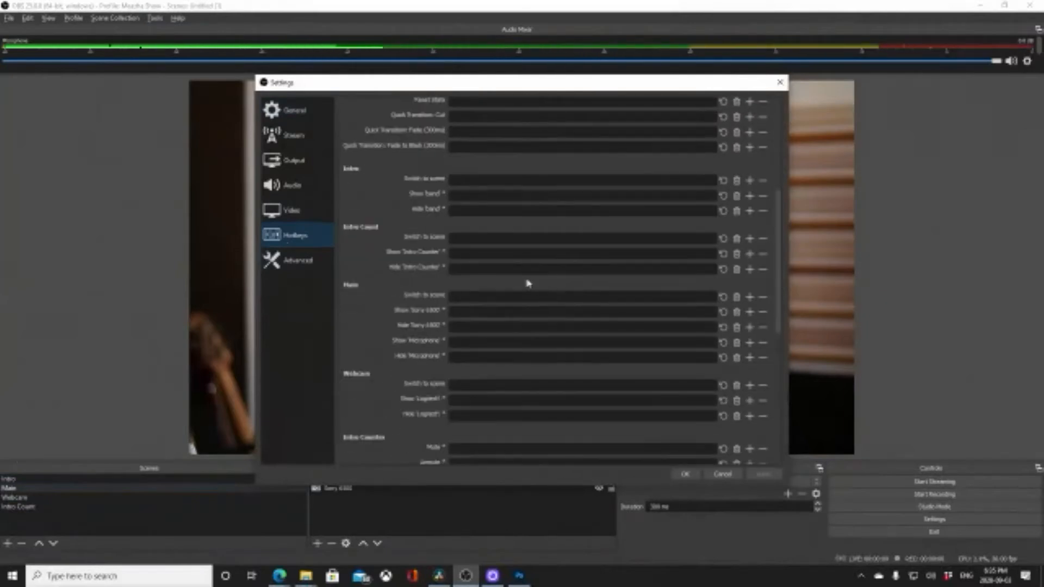
{"action": "left_click", "coordinate": [536, 179]}
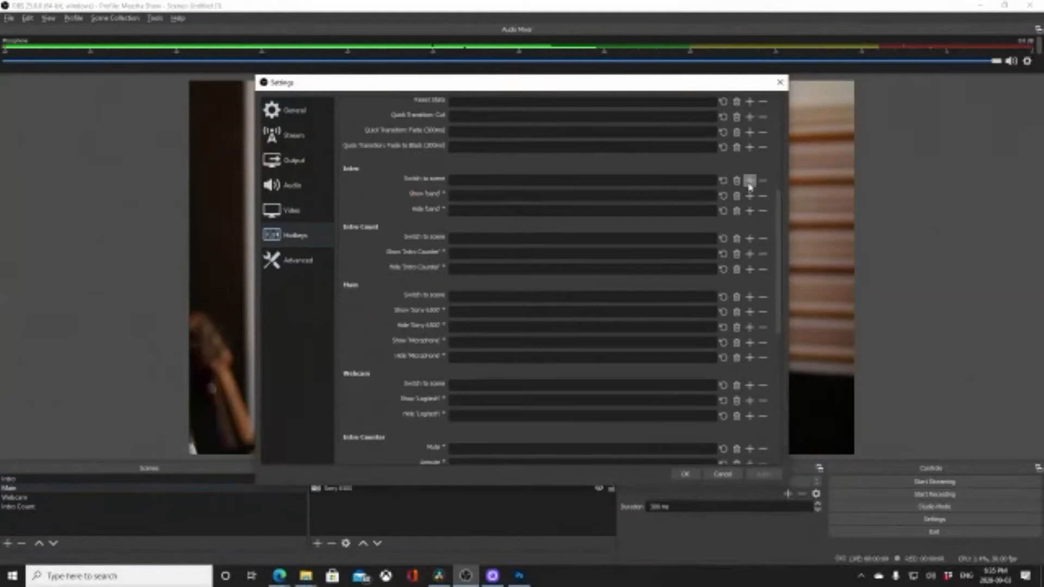
{"action": "left_click", "coordinate": [750, 181]}
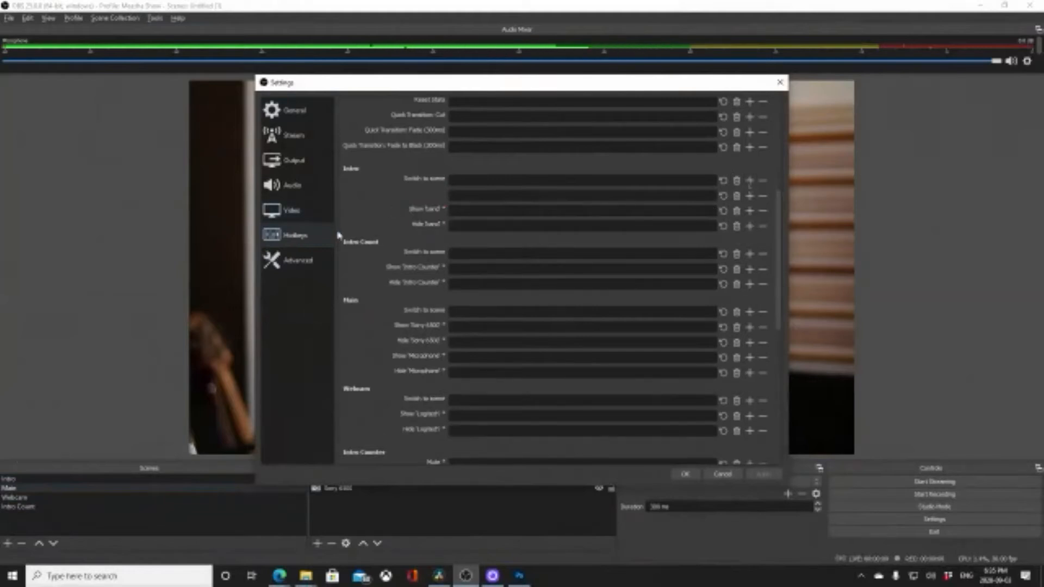
{"action": "scroll", "coordinate": [362, 226], "scroll_direction": "down", "scroll_amount": 7}
{"action": "scroll", "coordinate": [364, 226], "scroll_direction": "up", "scroll_amount": 4}
{"action": "scroll", "coordinate": [363, 226], "scroll_direction": "up", "scroll_amount": 10}
- Browse the Advanced, Video, Audio, Output, Stream and General pages, then cancel without saving
{"action": "left_click", "coordinate": [310, 262]}
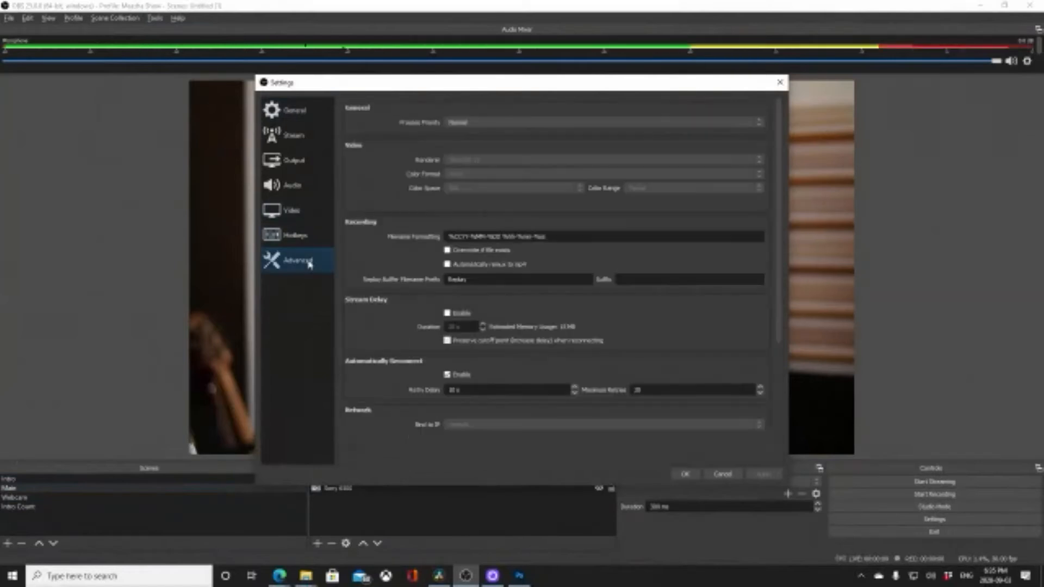
{"action": "left_click", "coordinate": [299, 246]}
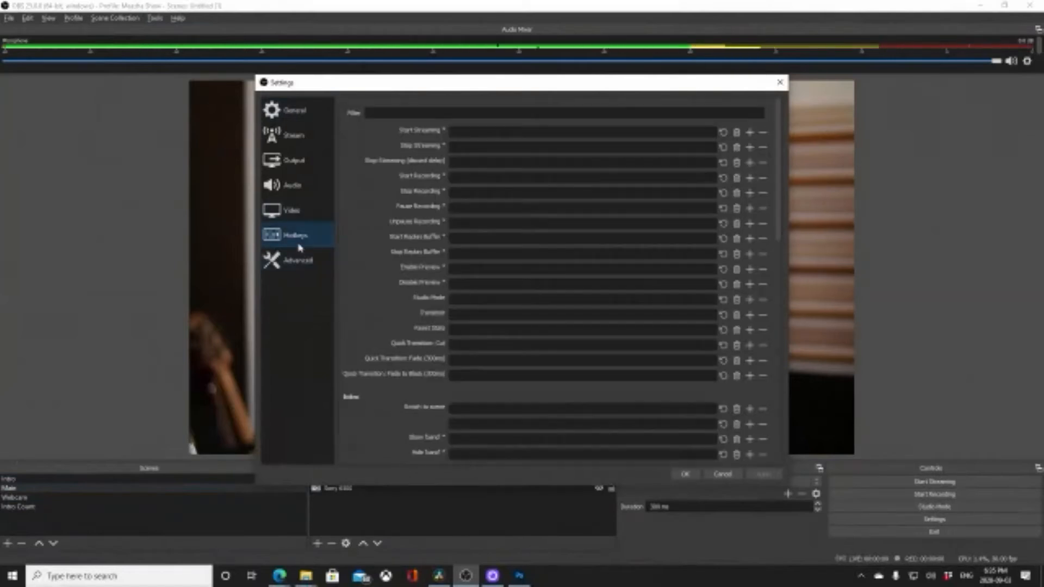
{"action": "left_click", "coordinate": [296, 216]}
{"action": "left_click", "coordinate": [307, 188]}
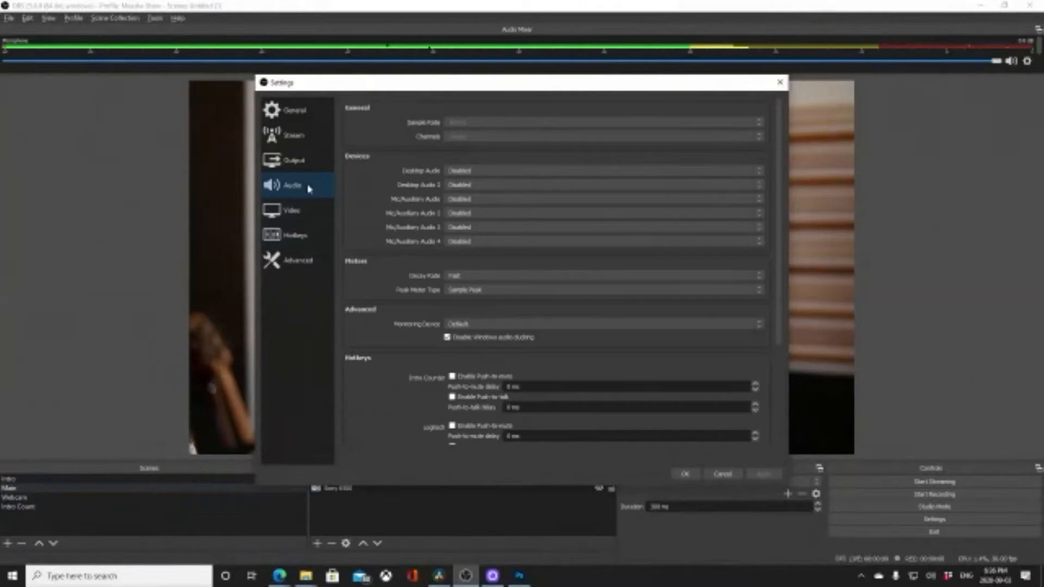
{"action": "left_click", "coordinate": [310, 162]}
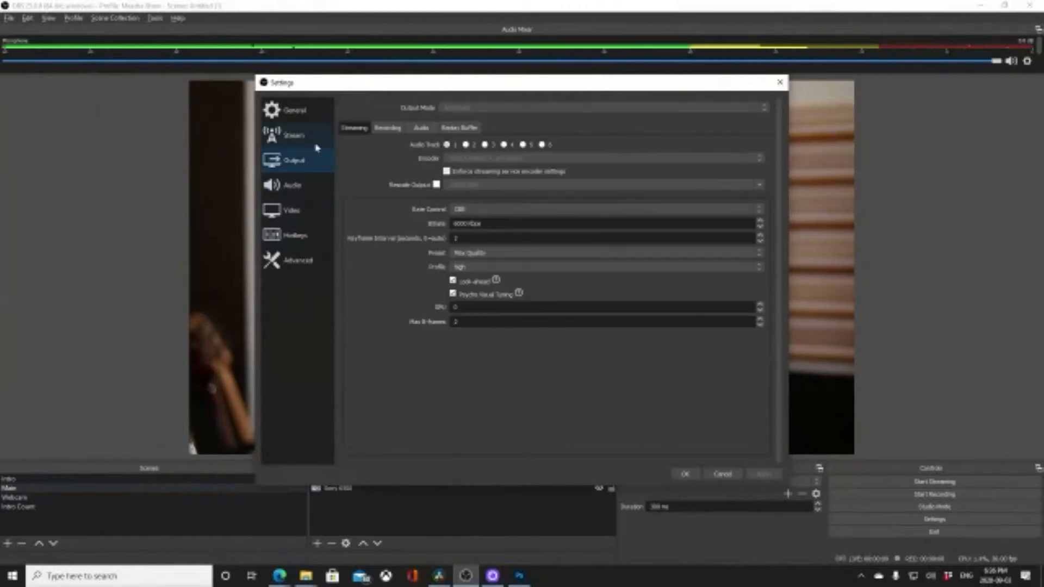
{"action": "left_click", "coordinate": [318, 139]}
{"action": "left_click", "coordinate": [295, 115]}
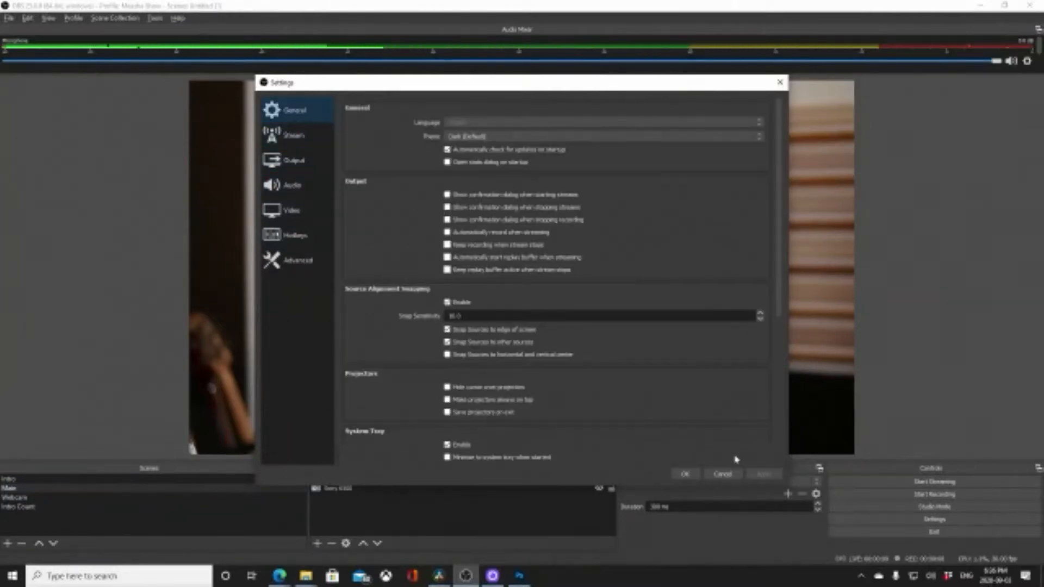
{"action": "left_click", "coordinate": [733, 472]}
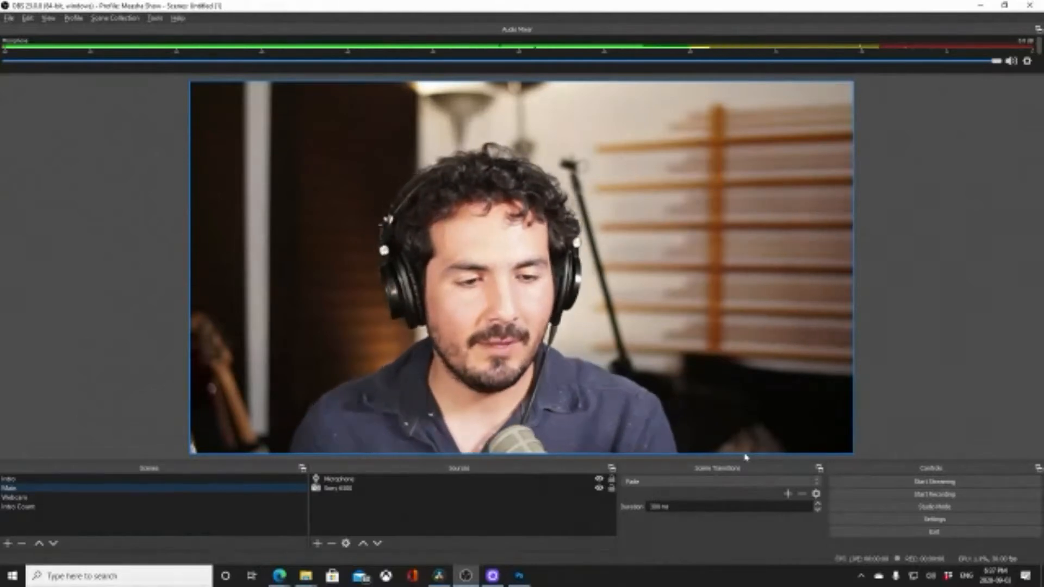
{"action": "left_click", "coordinate": [36, 497]}
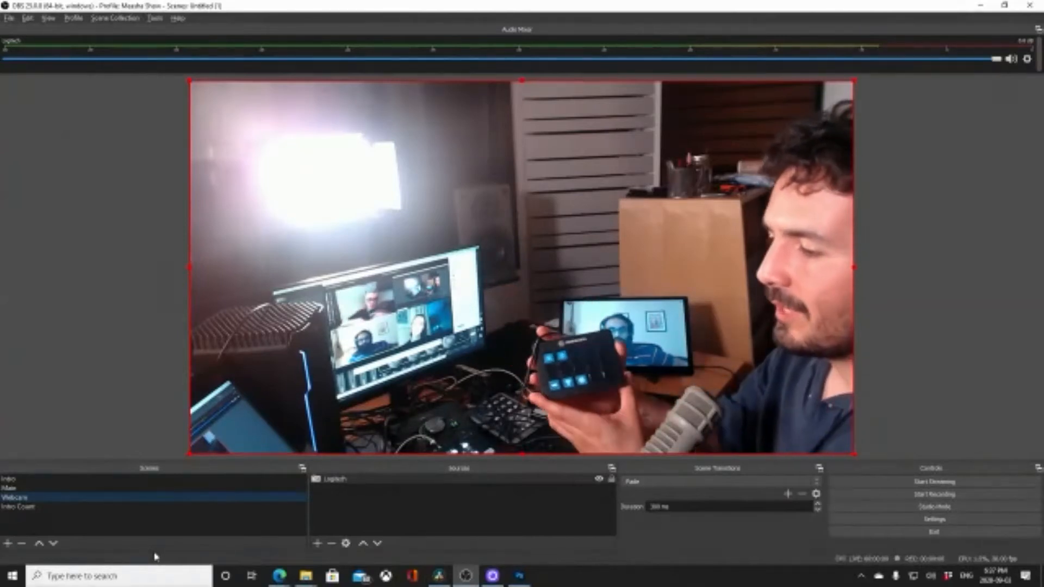
{"action": "left_click", "coordinate": [77, 489]}
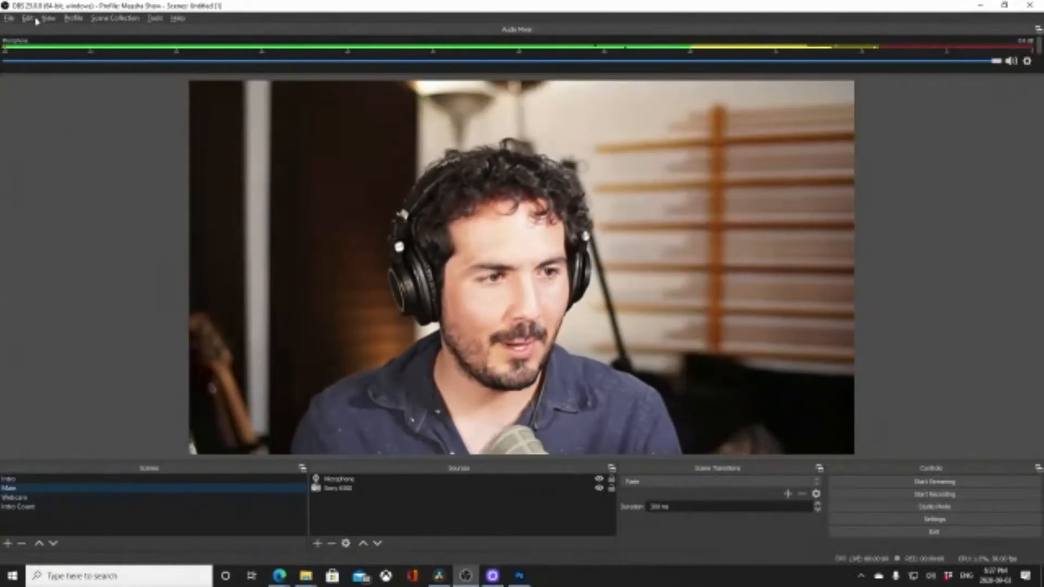
{"action": "left_click", "coordinate": [10, 19]}
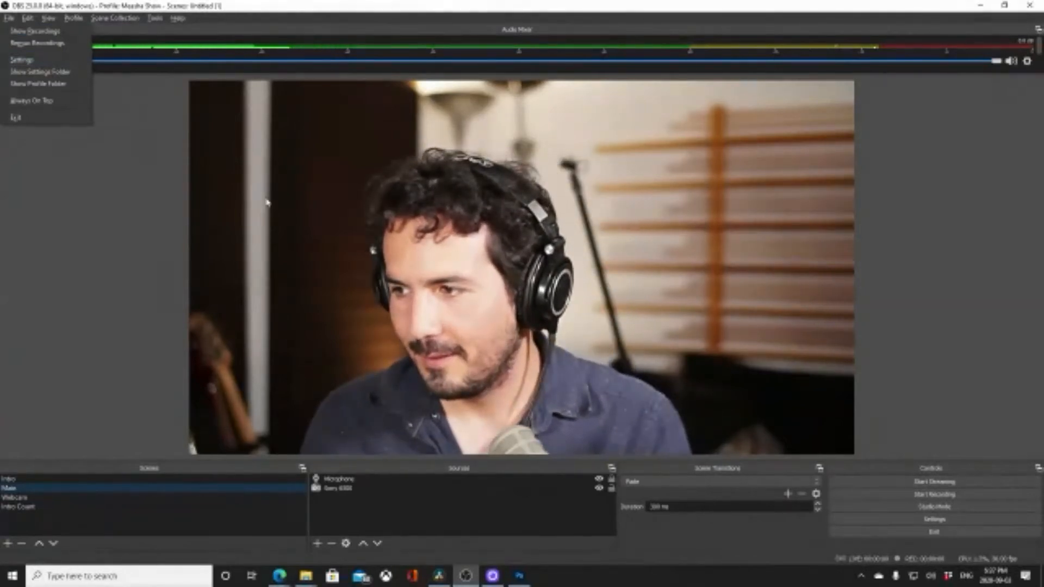
{"action": "left_click", "coordinate": [326, 235]}
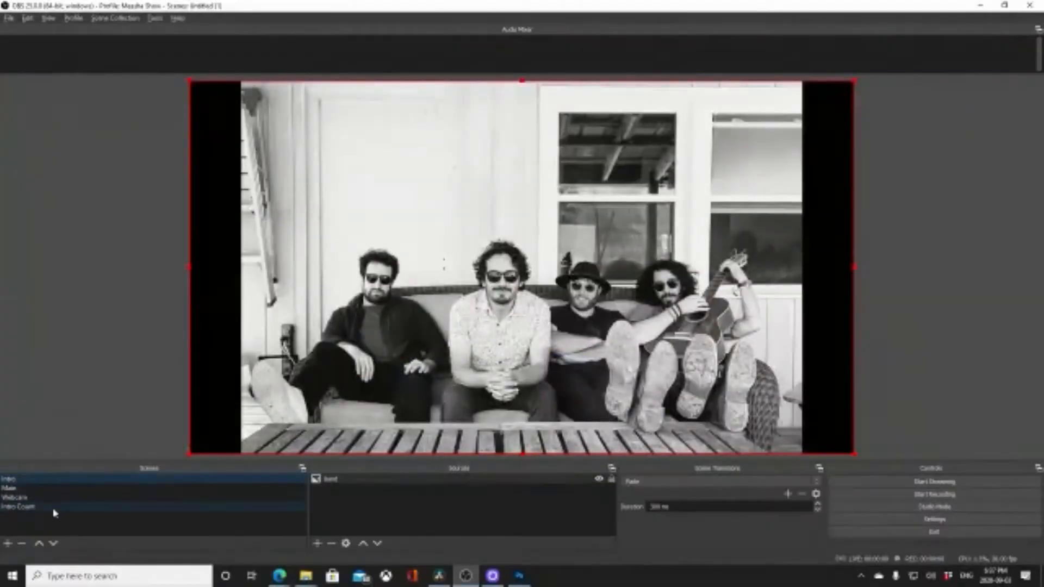
- Check the Intro Count scene, switch back to Main, then bring up Photoshop with the sky image
{"action": "left_click", "coordinate": [54, 508]}
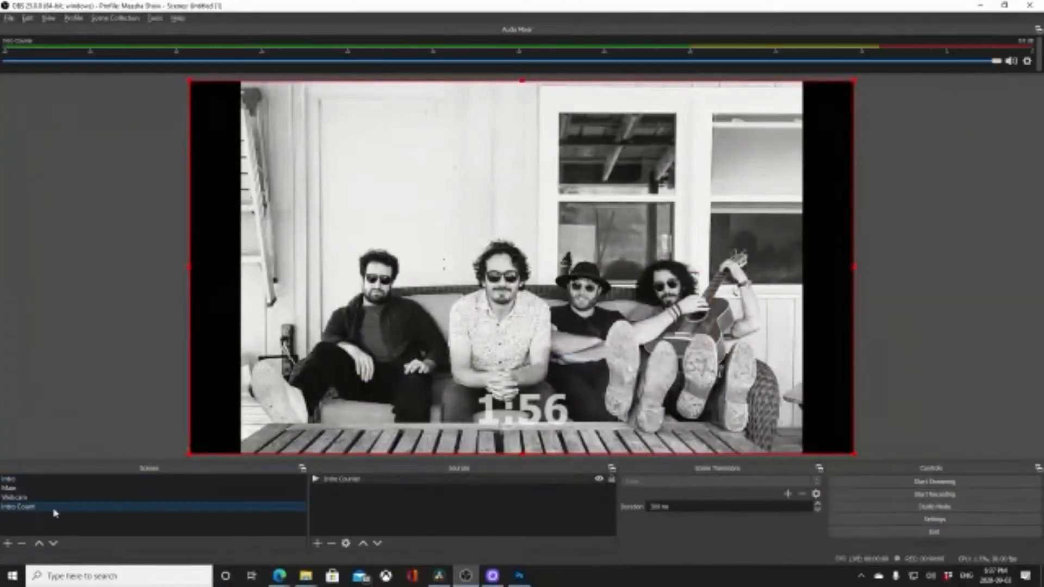
{"action": "left_click", "coordinate": [125, 489]}
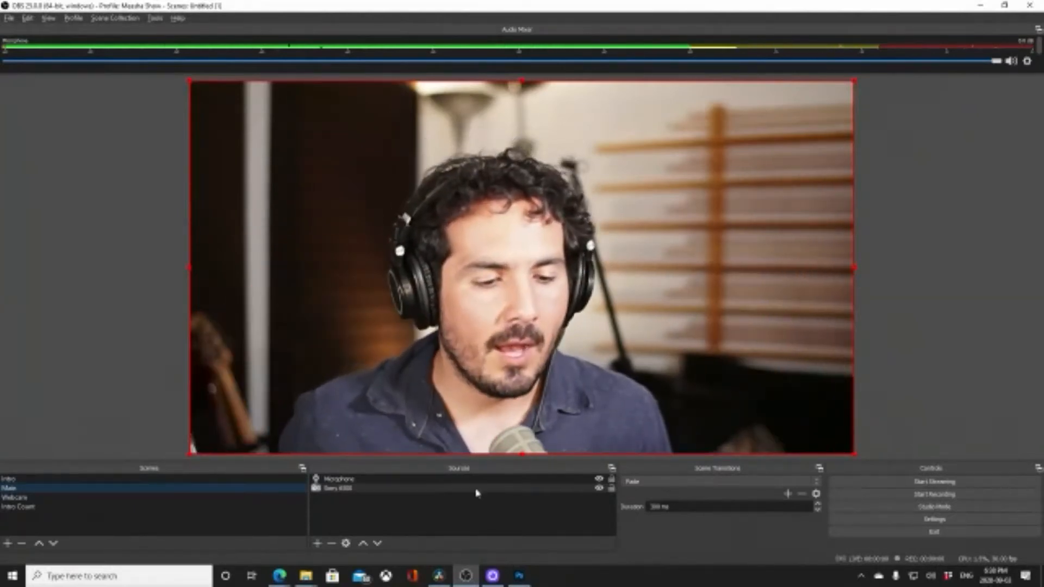
{"action": "left_click", "coordinate": [520, 576]}
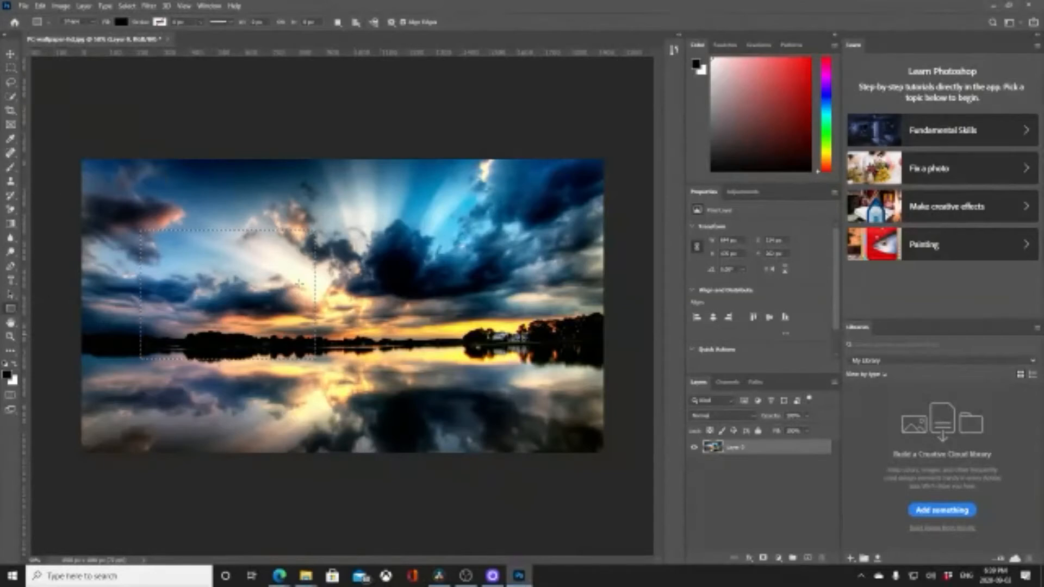
- Delete the pixels inside the left rectangle and dismiss the empty-selection error
{"action": "key", "text": "Delete"}
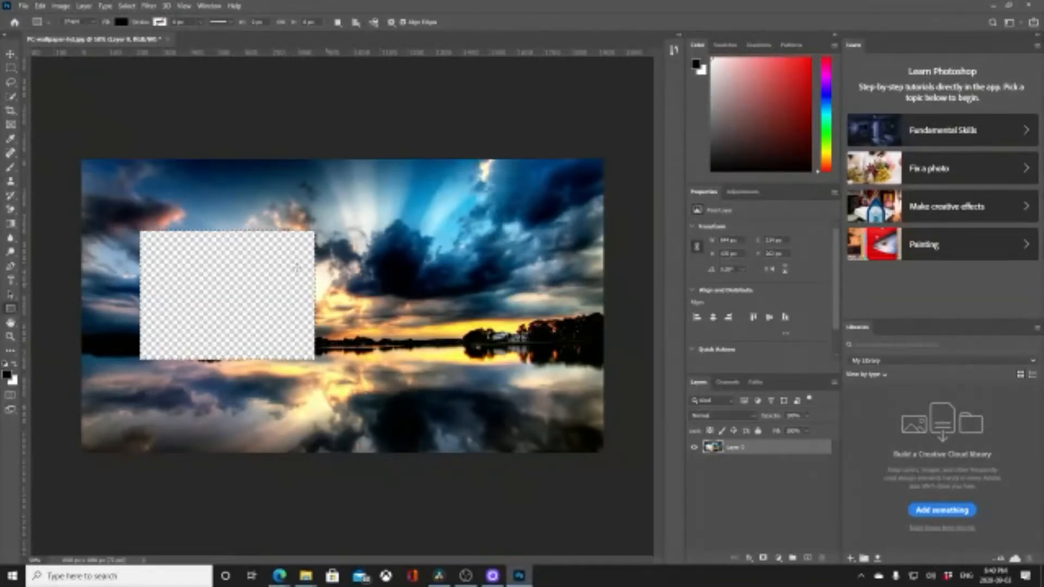
{"action": "left_click", "coordinate": [10, 54]}
{"action": "left_click_drag", "start_coordinate": [147, 283], "coordinate": [228, 353]}
{"action": "left_click", "coordinate": [501, 214]}
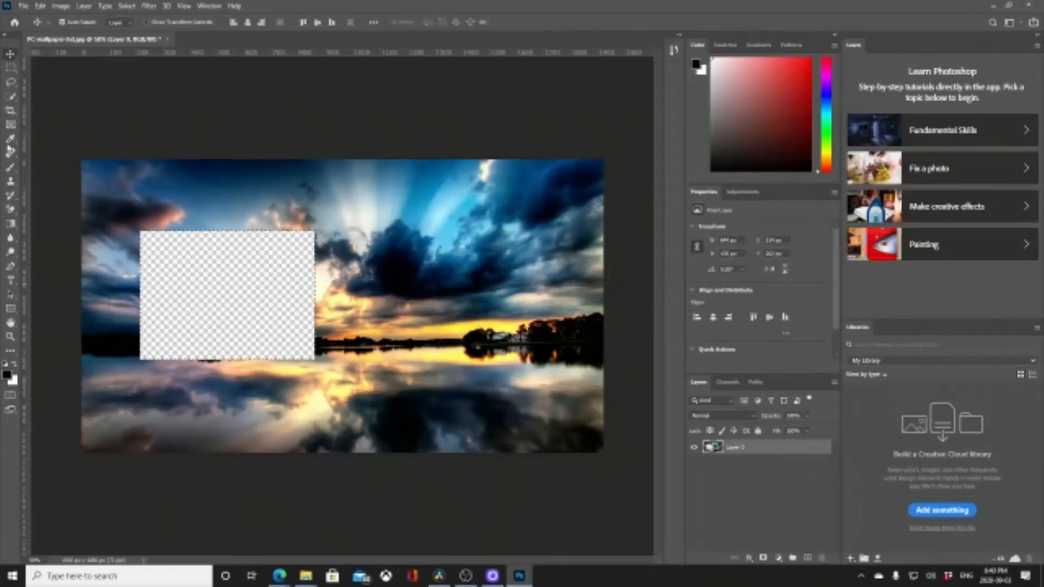
- Select a second rectangle to the right of the first hole and delete its pixels
{"action": "left_click", "coordinate": [11, 68]}
{"action": "left_click_drag", "start_coordinate": [339, 228], "coordinate": [571, 359]}
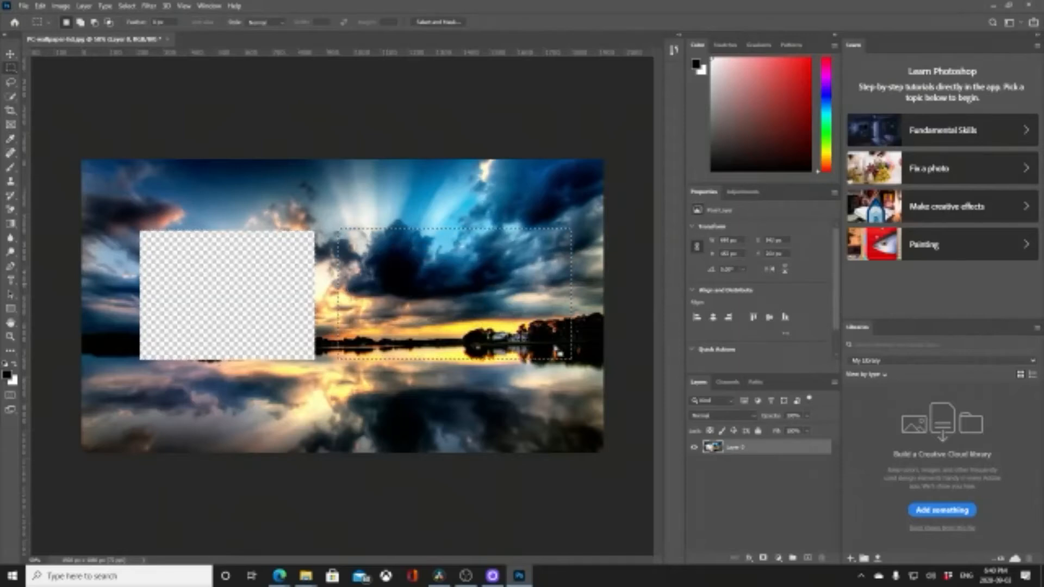
{"action": "key", "text": "Delete"}
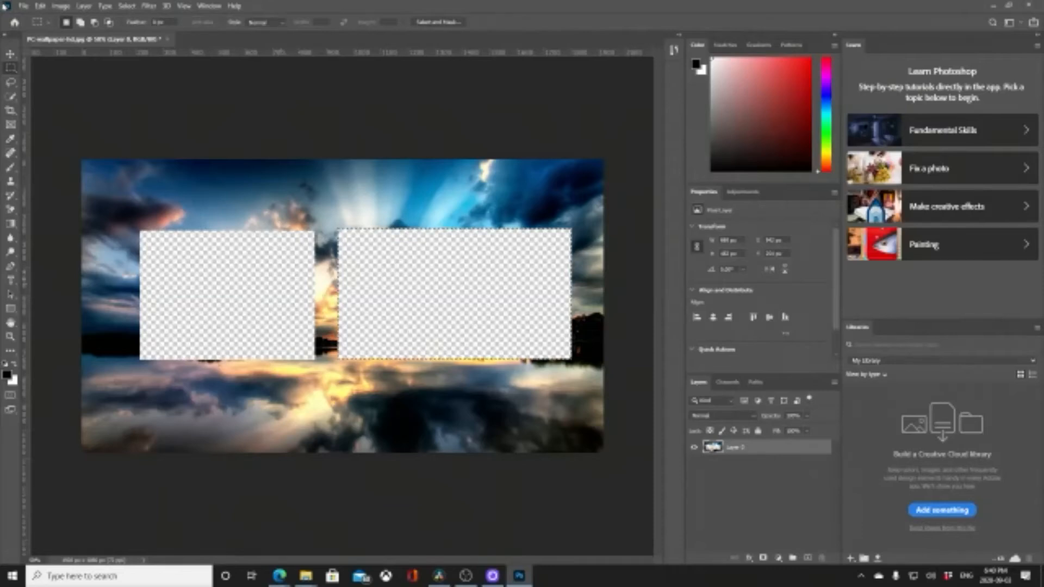
{"action": "left_click", "coordinate": [24, 6]}
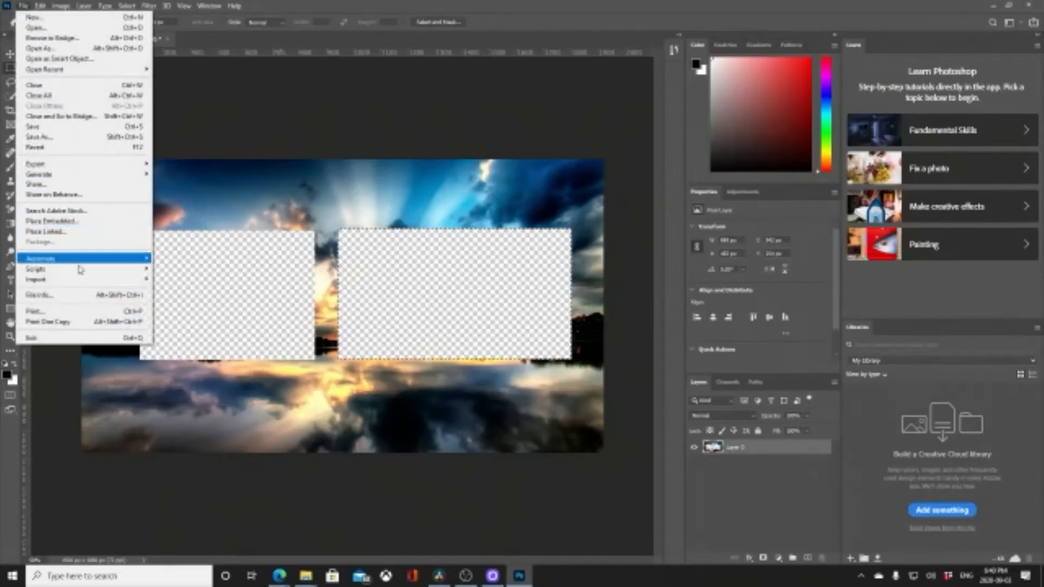
- Export the image as PNG with transparency kept on
{"action": "mouse_move", "coordinate": [65, 171]}
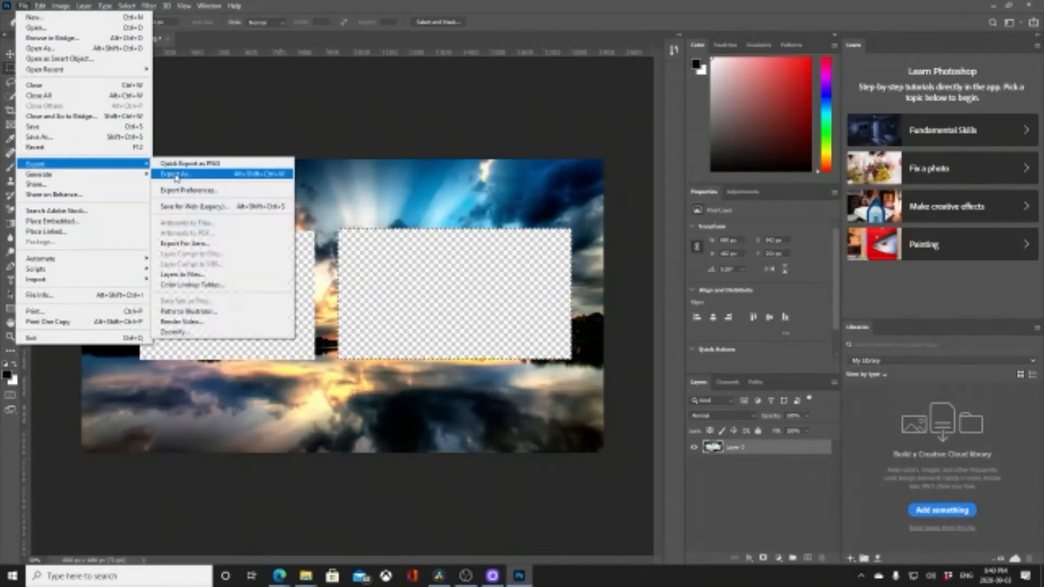
{"action": "left_click", "coordinate": [187, 173]}
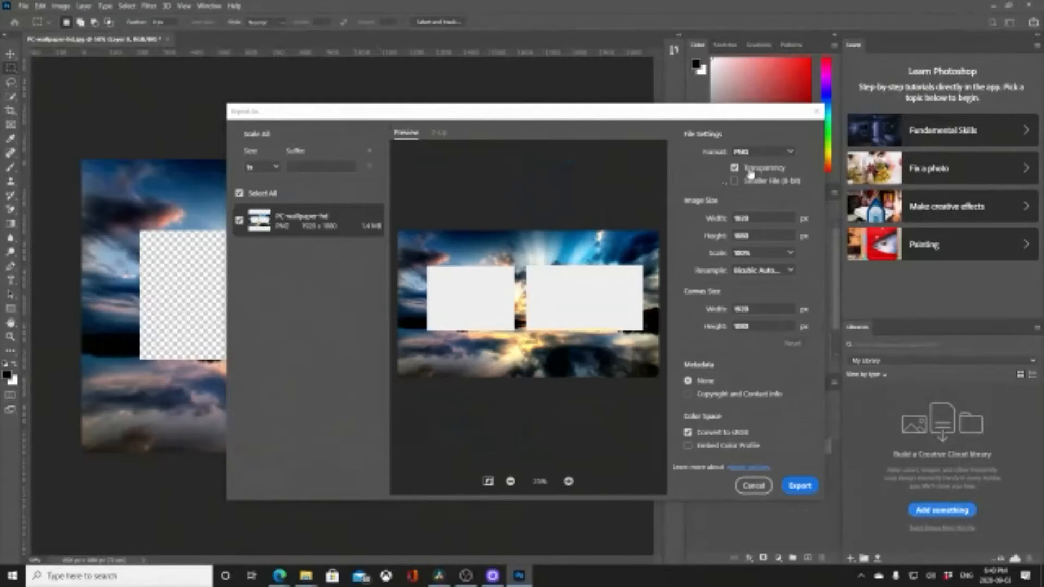
{"action": "left_click", "coordinate": [735, 169]}
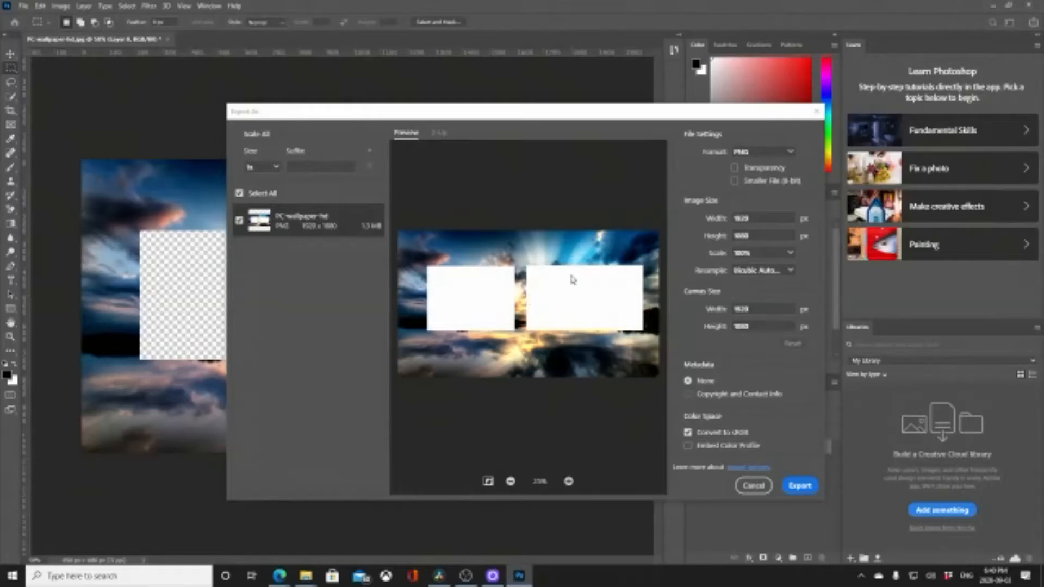
{"action": "left_click", "coordinate": [735, 168]}
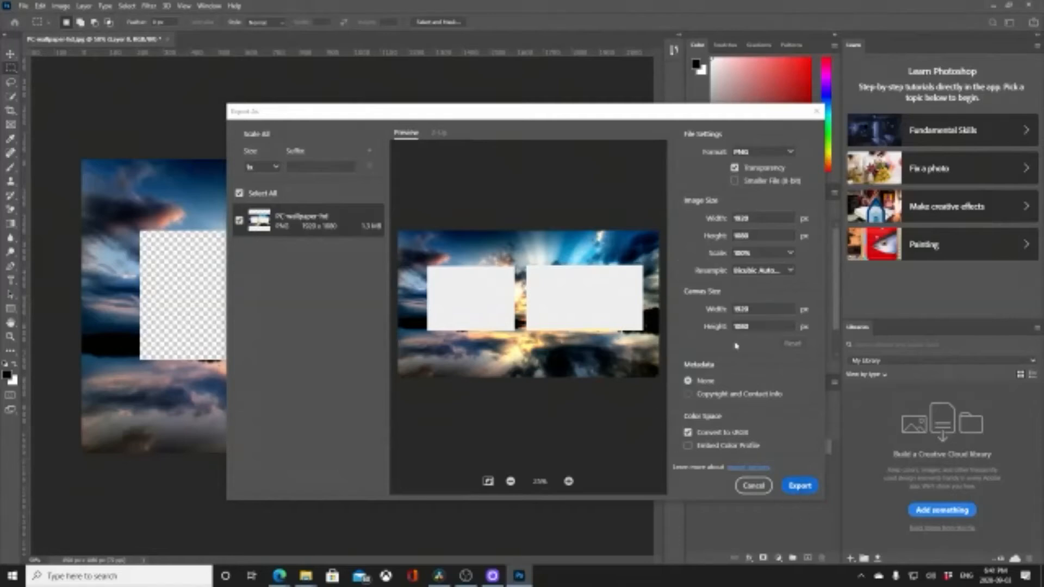
- Save the export as a new BACKGROUND file instead of replacing the existing Background.png
{"action": "left_click", "coordinate": [797, 484]}
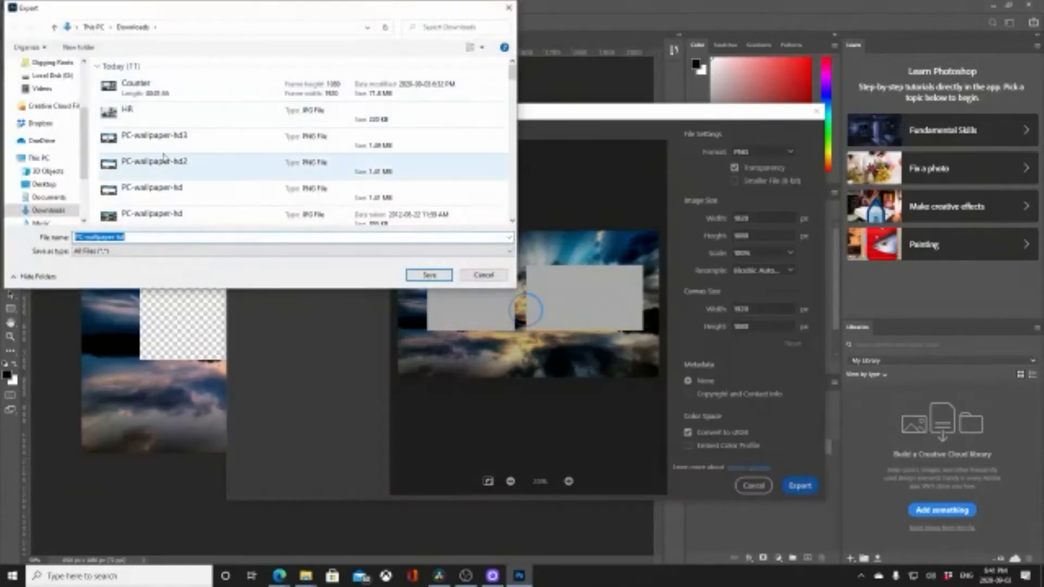
{"action": "type", "text": "BACKGROUND"}
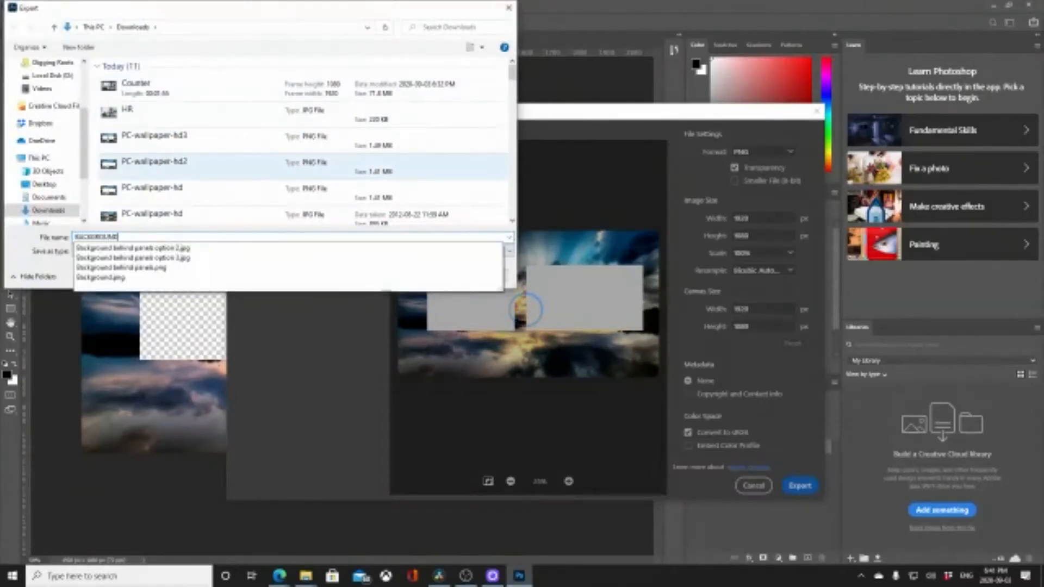
{"action": "left_click", "coordinate": [514, 261]}
{"action": "left_click", "coordinate": [444, 277]}
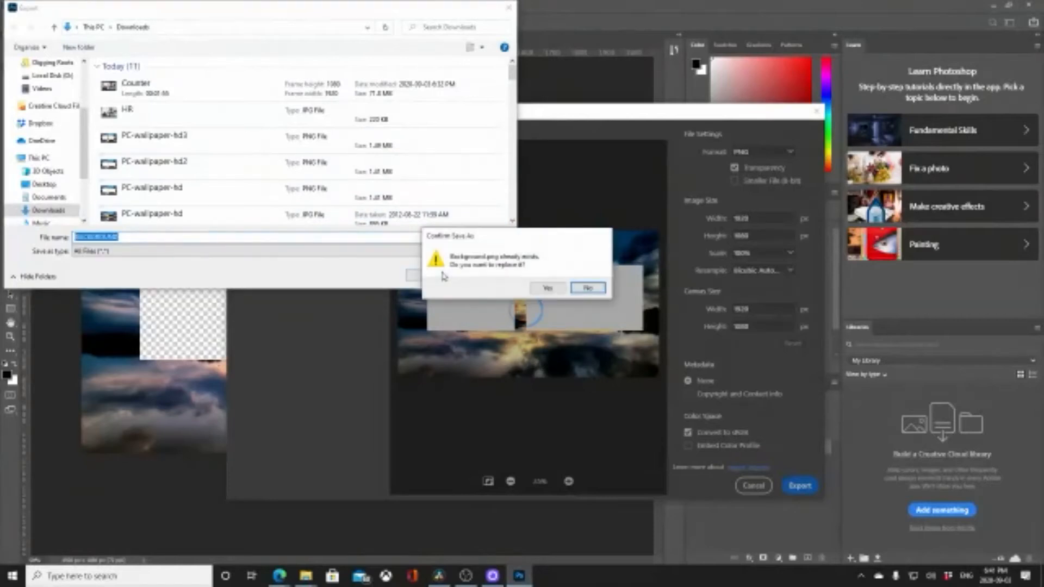
{"action": "left_click", "coordinate": [595, 289]}
{"action": "left_click", "coordinate": [141, 237]}
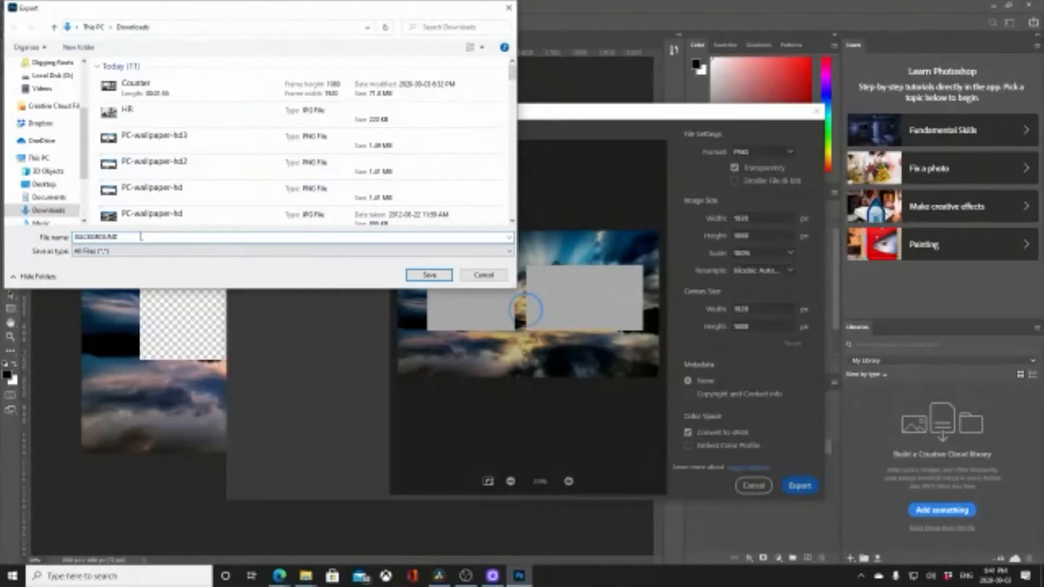
{"action": "type", "text": "new"}
{"action": "left_click", "coordinate": [429, 275]}
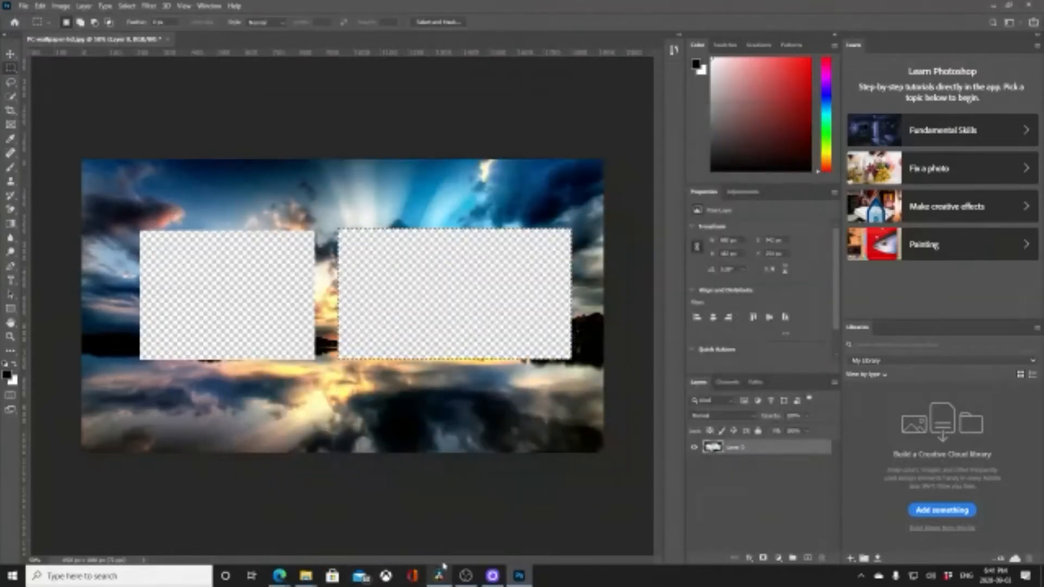
- Duplicate the Main scene, rename the copy Main With Layout, and select its camera and Microphone sources
{"action": "left_click", "coordinate": [466, 576]}
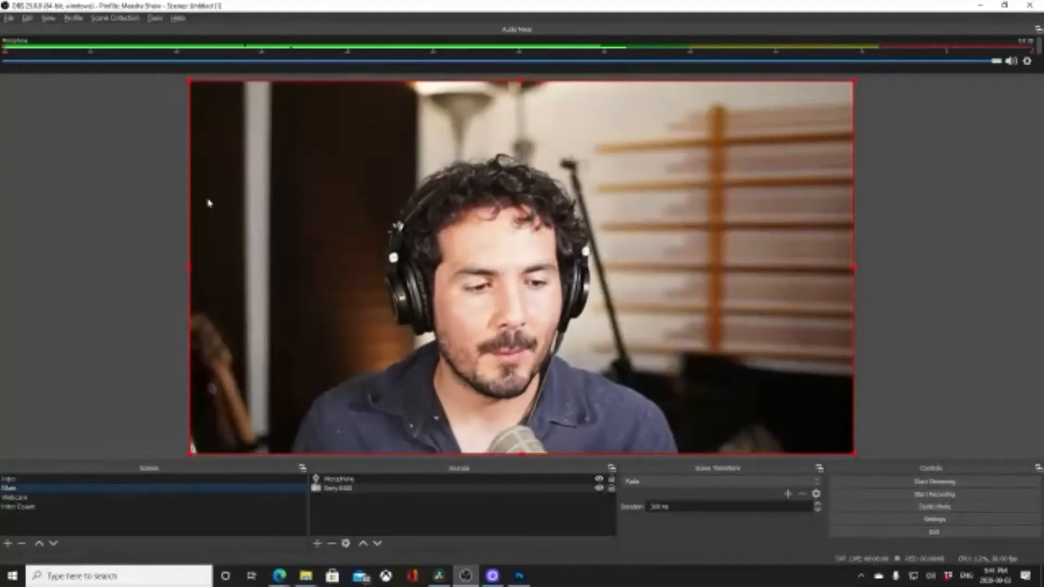
{"action": "right_click", "coordinate": [36, 487]}
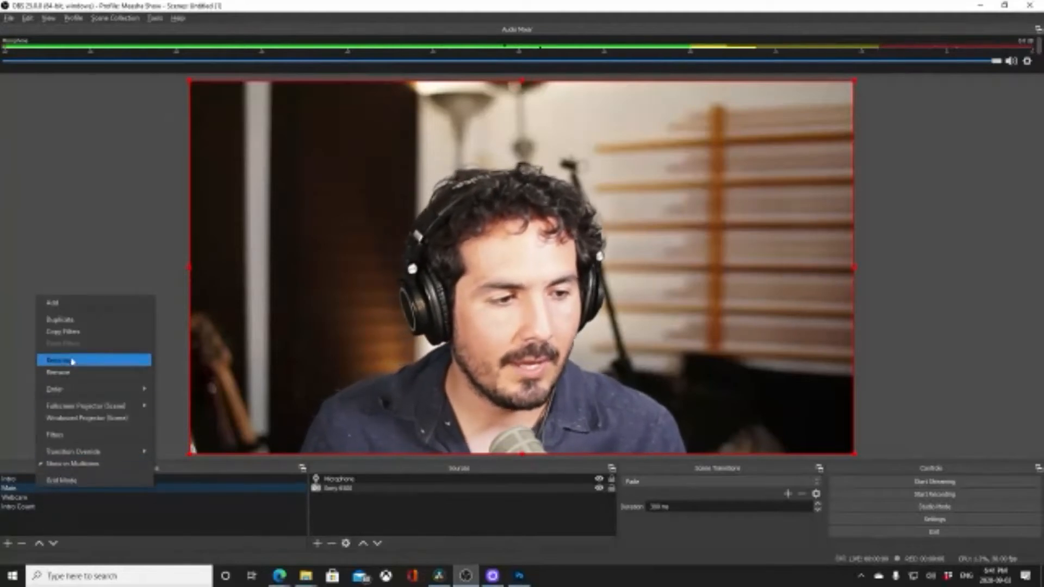
{"action": "left_click", "coordinate": [91, 320]}
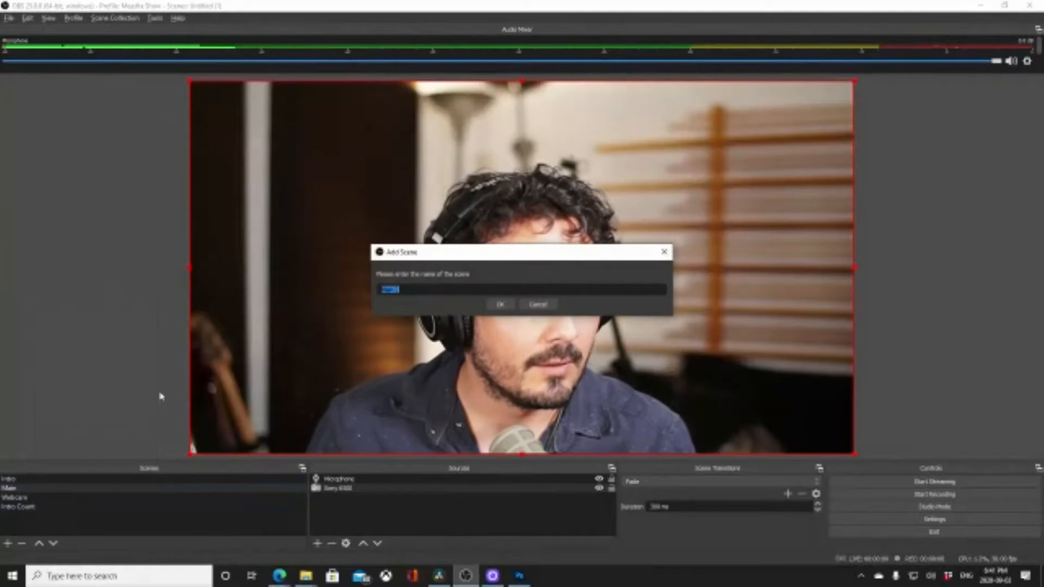
{"action": "key", "text": "BackSpace"}
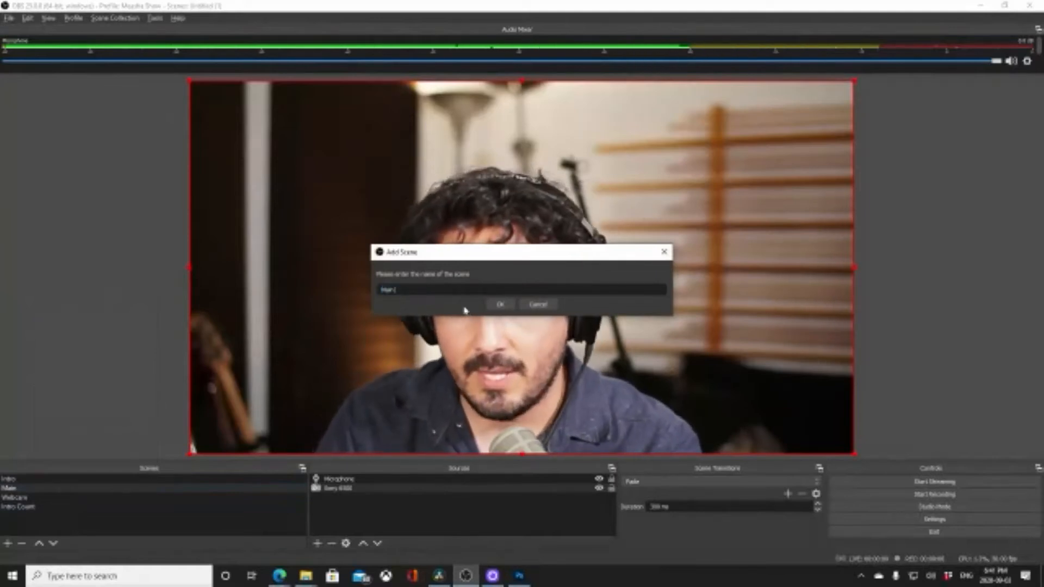
{"action": "type", "text": "with Lo"}
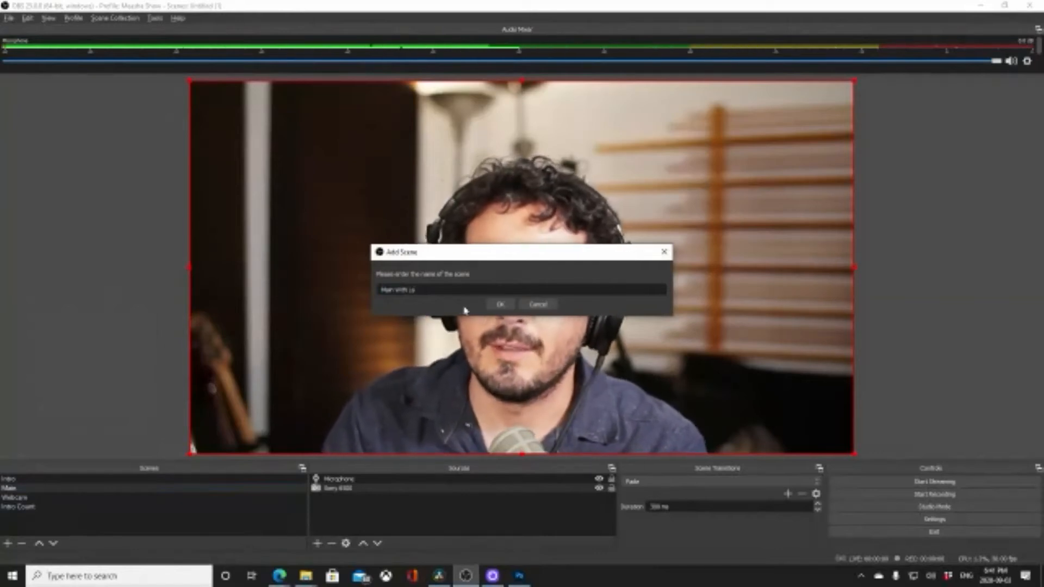
{"action": "key", "text": "BackSpace"}
{"action": "type", "text": "ayout"}
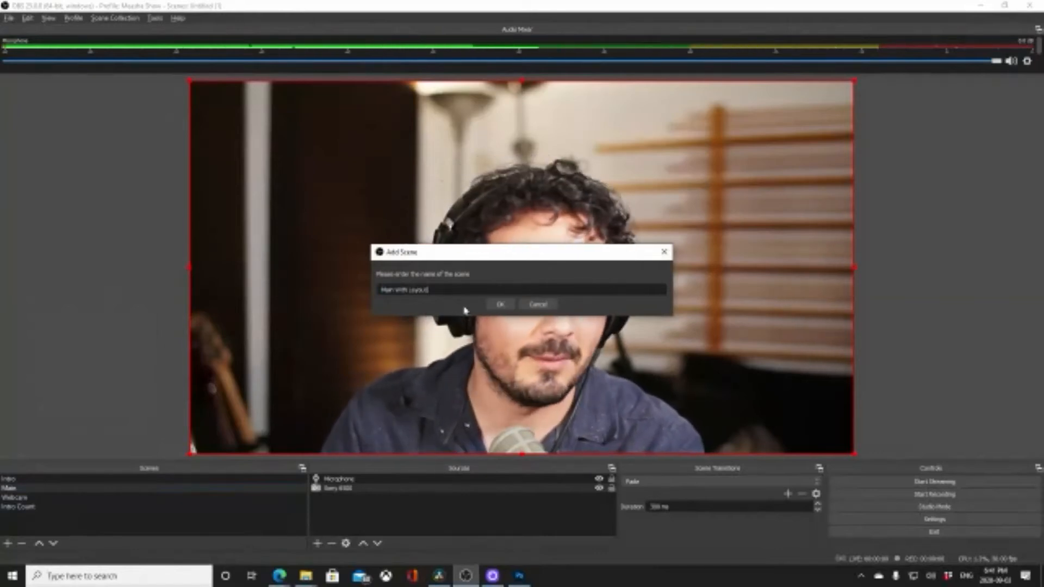
{"action": "key", "text": "Return"}
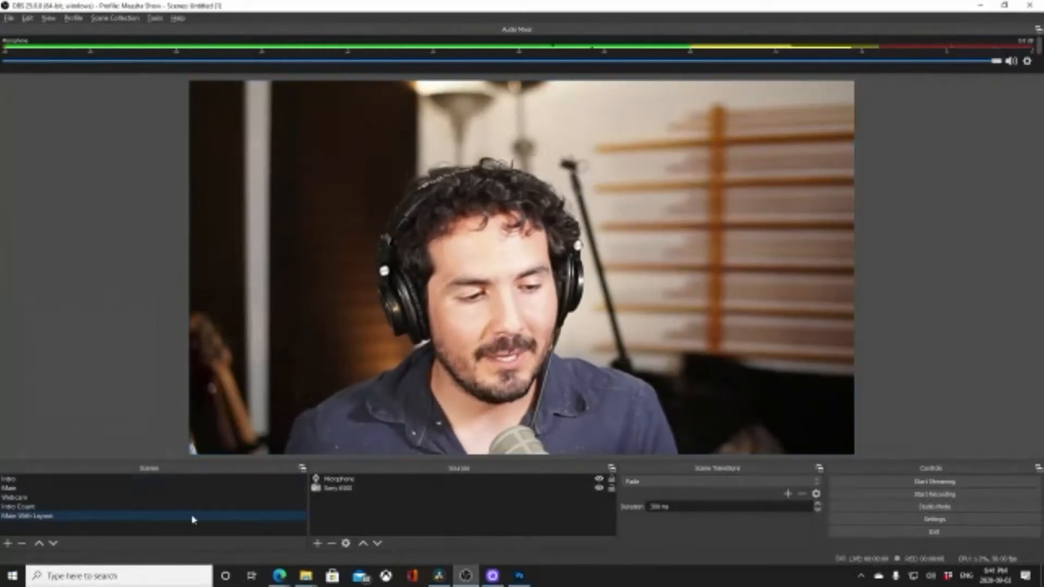
{"action": "left_click", "coordinate": [342, 489]}
{"action": "left_click", "coordinate": [348, 481]}
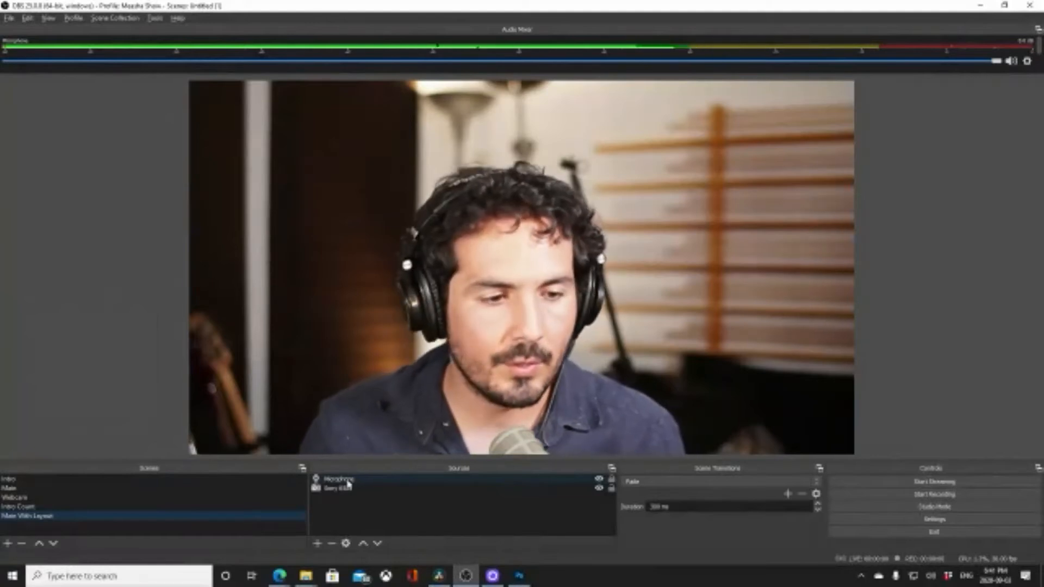
- Add an Image source named Backdrop loaded with BACKGROUND1111.png
{"action": "left_click", "coordinate": [318, 544]}
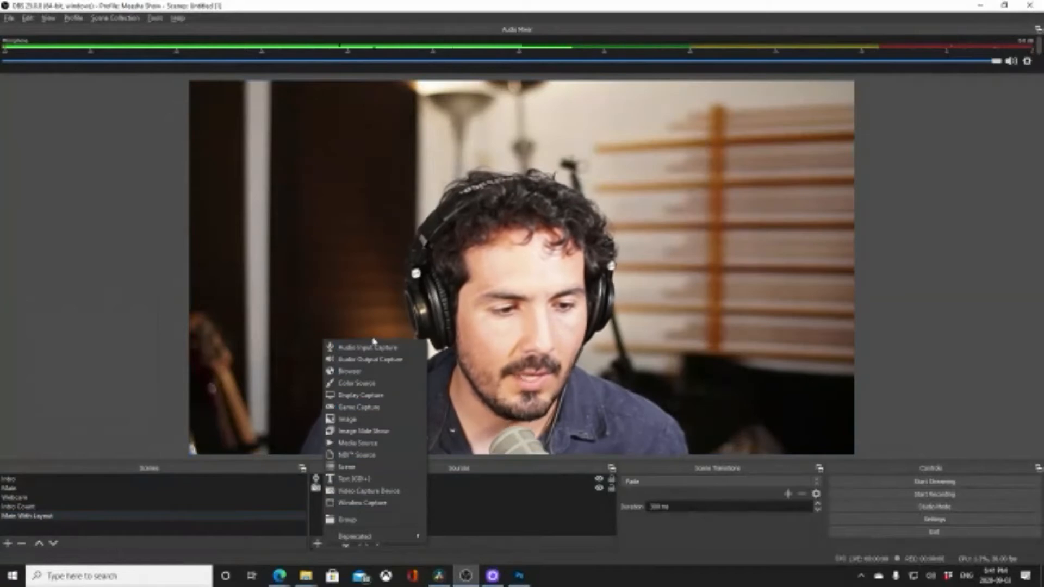
{"action": "left_click", "coordinate": [365, 420]}
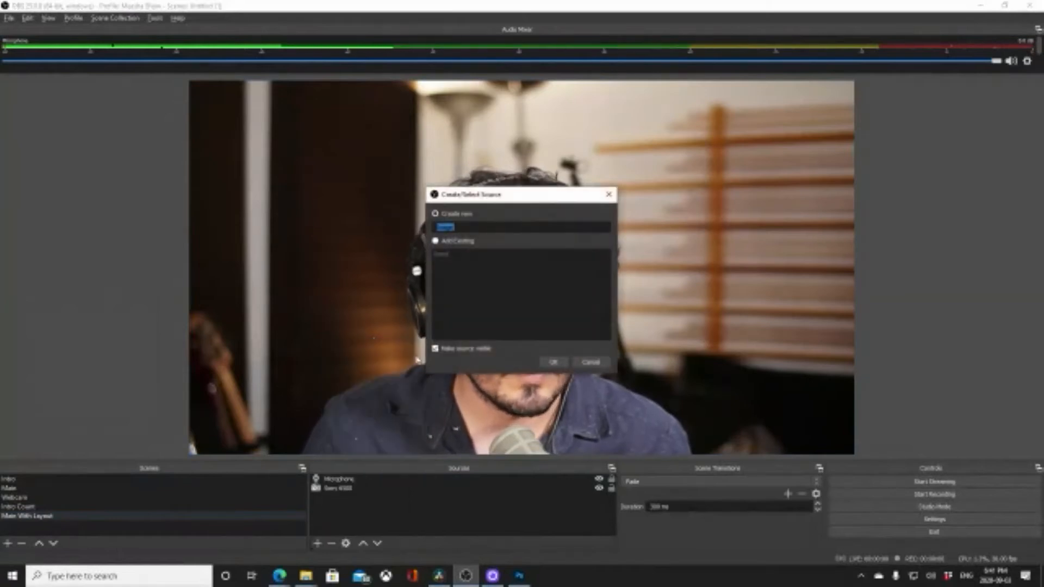
{"action": "type", "text": "Eack"}
{"action": "type", "text": "drop"}
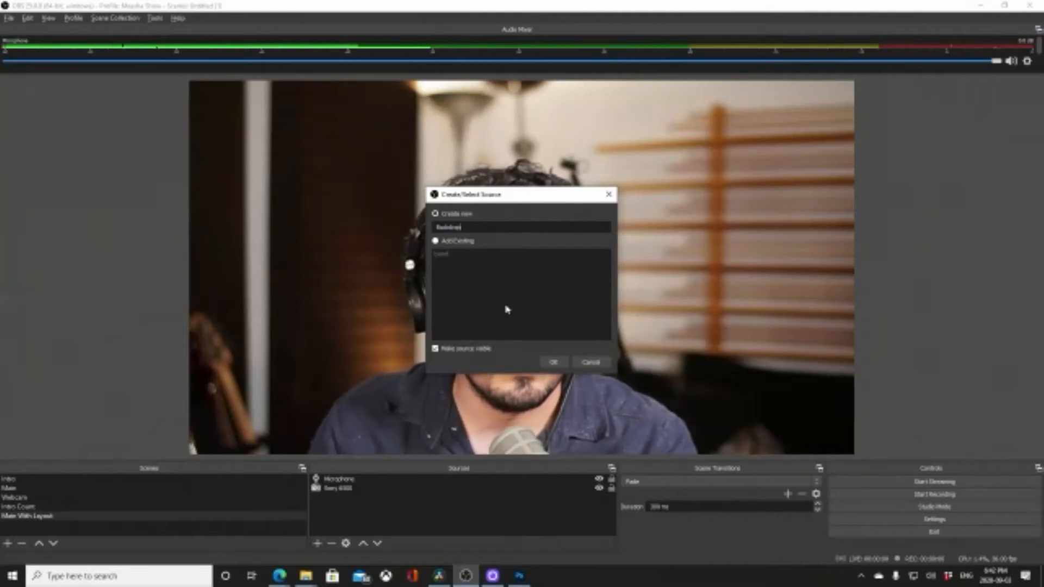
{"action": "left_click", "coordinate": [553, 361]}
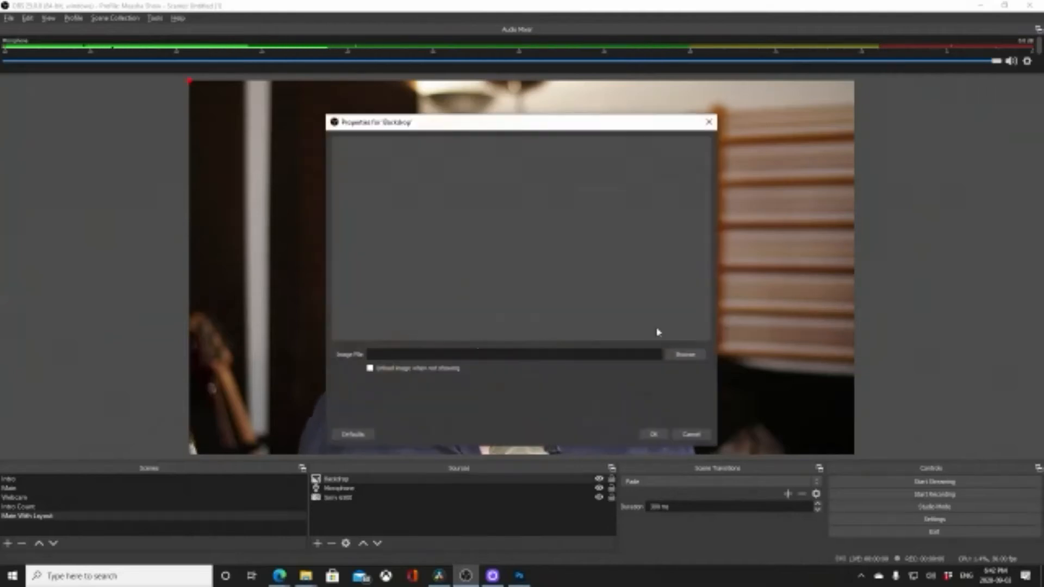
{"action": "left_click", "coordinate": [683, 354]}
{"action": "left_click", "coordinate": [453, 223]}
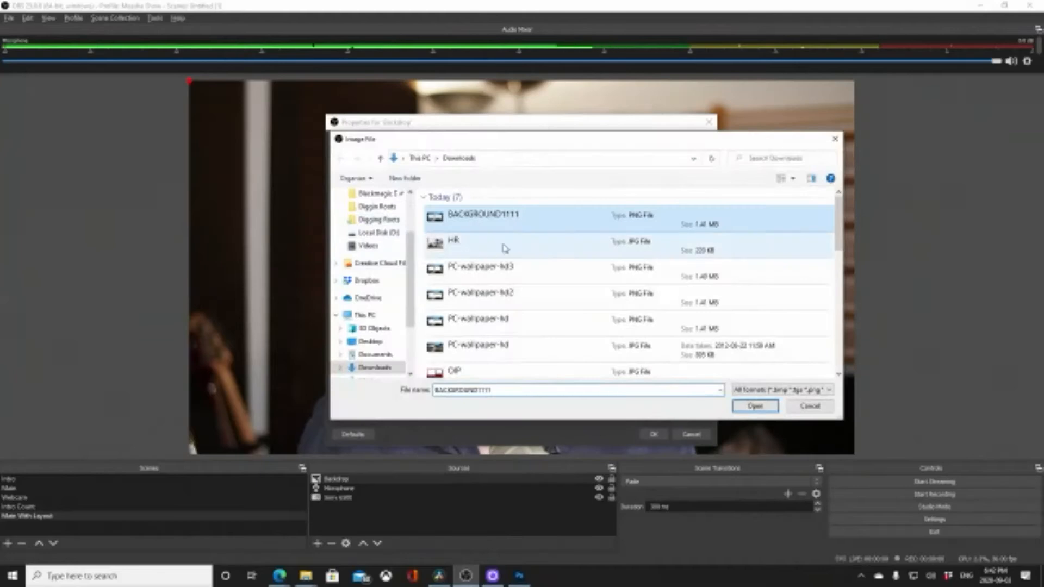
{"action": "left_click", "coordinate": [756, 406]}
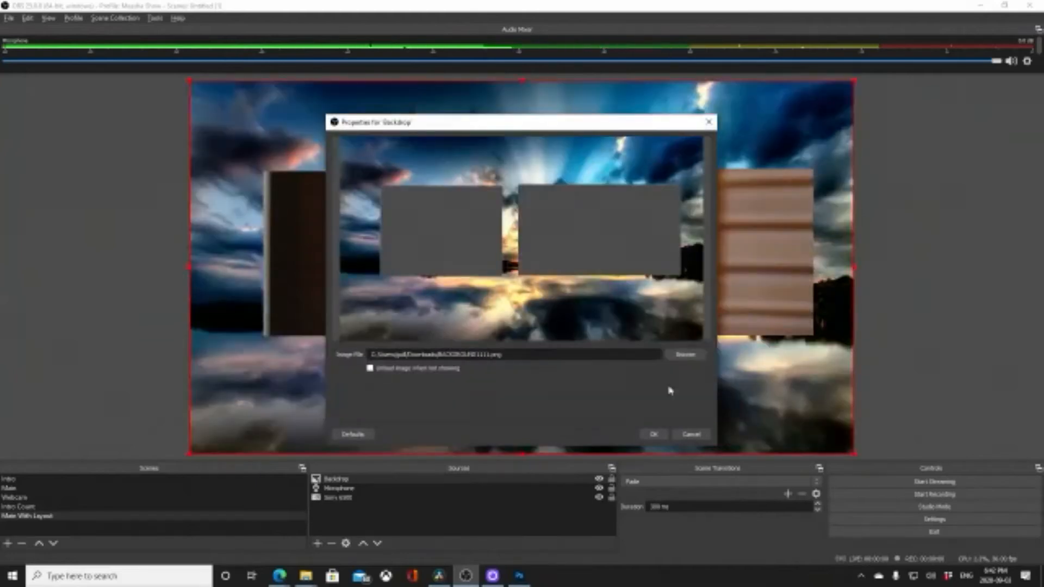
{"action": "left_click", "coordinate": [656, 435]}
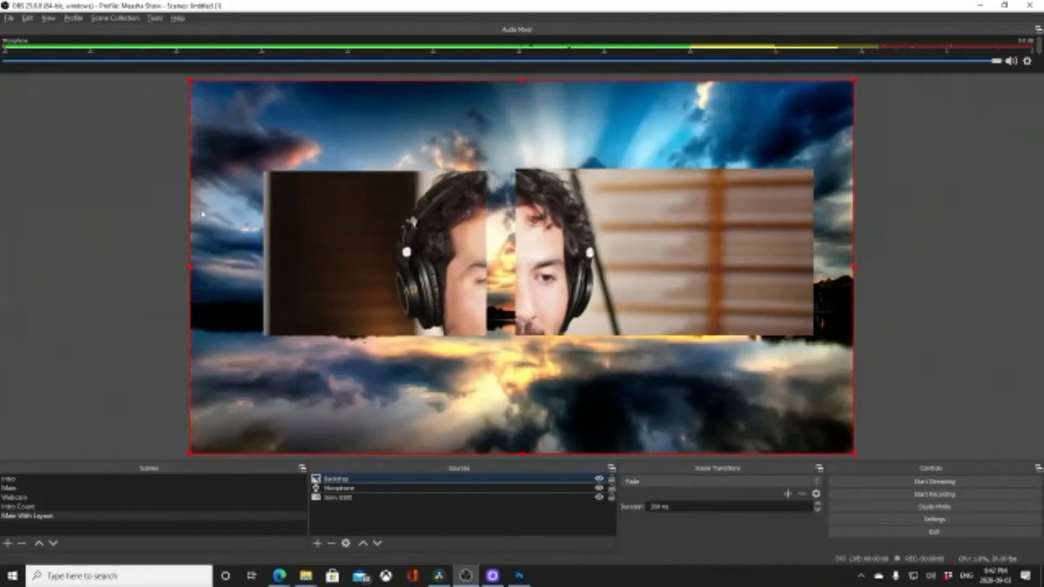
- Drag Backdrop to the bottom of the source list and resize the webcam in the preview
{"action": "left_click", "coordinate": [340, 488]}
{"action": "left_click", "coordinate": [343, 479]}
{"action": "left_click", "coordinate": [356, 488]}
{"action": "left_click", "coordinate": [370, 497]}
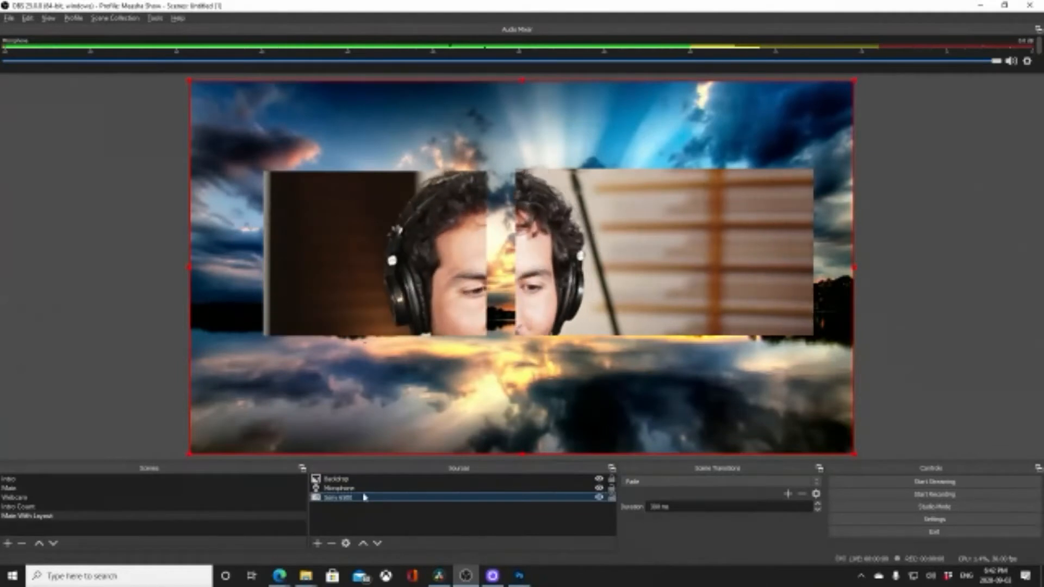
{"action": "left_click", "coordinate": [354, 480]}
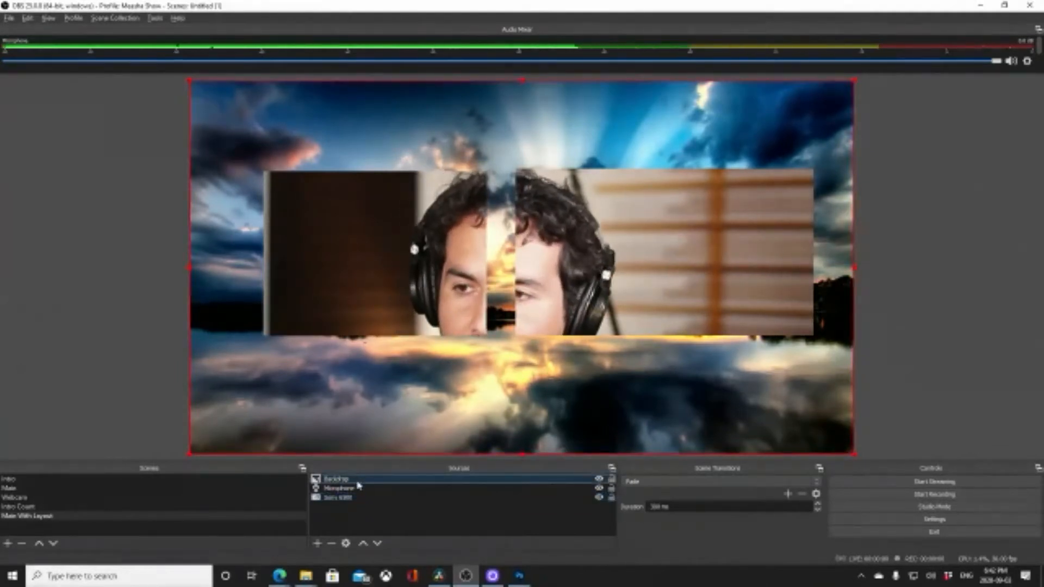
{"action": "left_click_drag", "start_coordinate": [355, 482], "coordinate": [350, 507]}
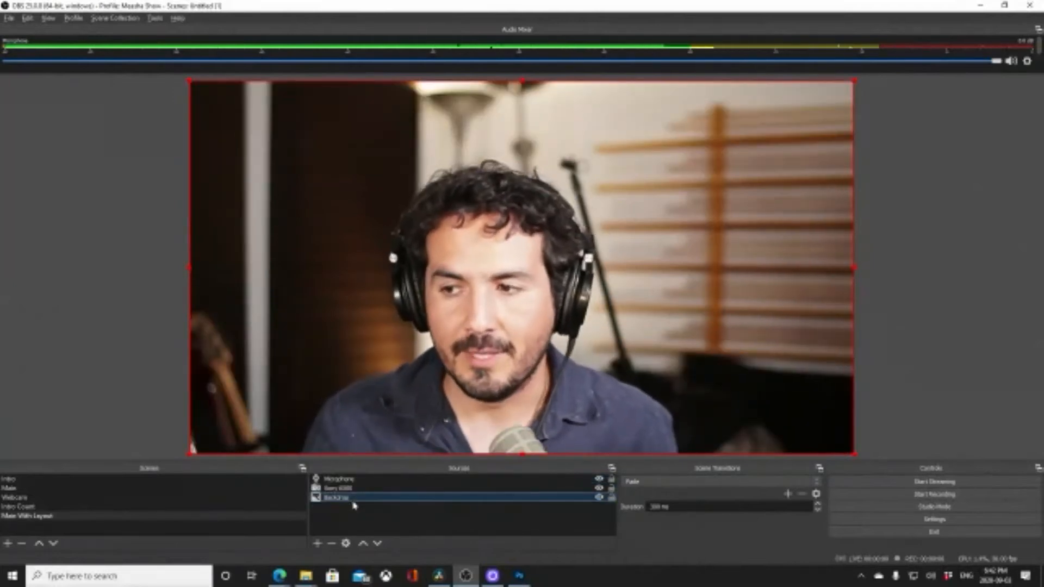
{"action": "left_click", "coordinate": [191, 451]}
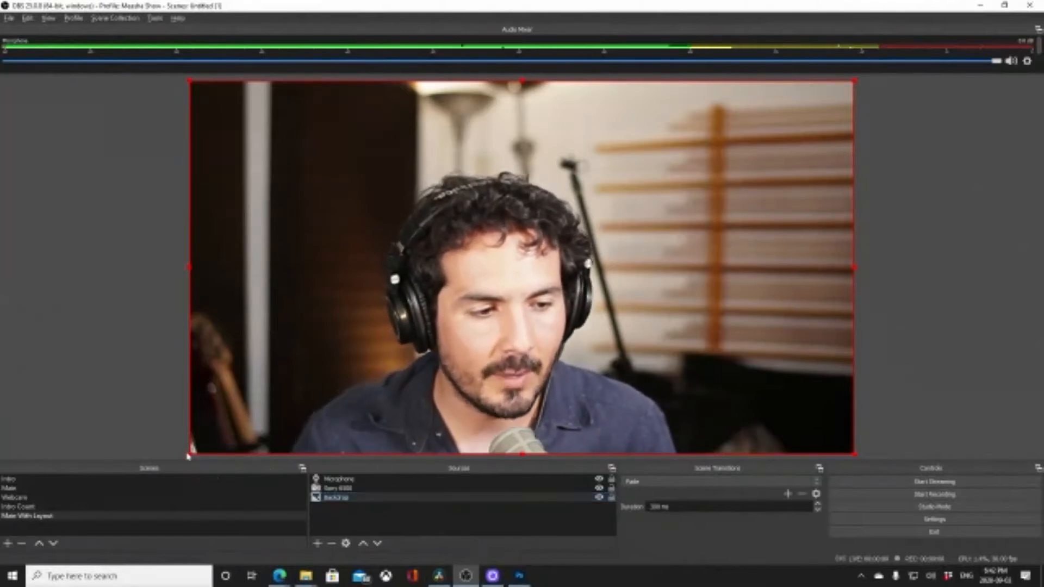
{"action": "mouse_move", "coordinate": [190, 453]}
{"action": "left_mouse_down"}
{"action": "mouse_move", "coordinate": [284, 415]}
{"action": "mouse_move", "coordinate": [425, 299]}
{"action": "mouse_move", "coordinate": [420, 333]}
{"action": "mouse_move", "coordinate": [366, 345]}
{"action": "mouse_move", "coordinate": [196, 452]}
{"action": "mouse_move", "coordinate": [234, 468]}
{"action": "mouse_move", "coordinate": [242, 459]}
{"action": "left_mouse_up"}
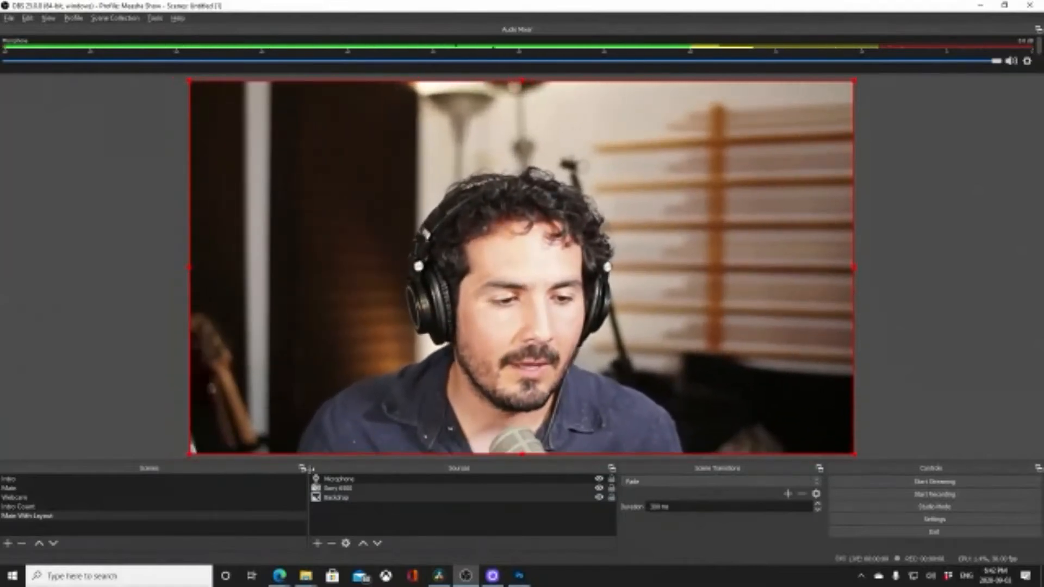
- Move Backdrop back up above the Sony camera in the source order
{"action": "left_click", "coordinate": [336, 498]}
{"action": "left_click", "coordinate": [338, 480], "text": "shift"}
{"action": "mouse_move", "coordinate": [338, 479]}
{"action": "left_mouse_down"}
{"action": "mouse_move", "coordinate": [340, 496]}
{"action": "mouse_move", "coordinate": [338, 480]}
{"action": "left_mouse_up"}
{"action": "left_click", "coordinate": [344, 489]}
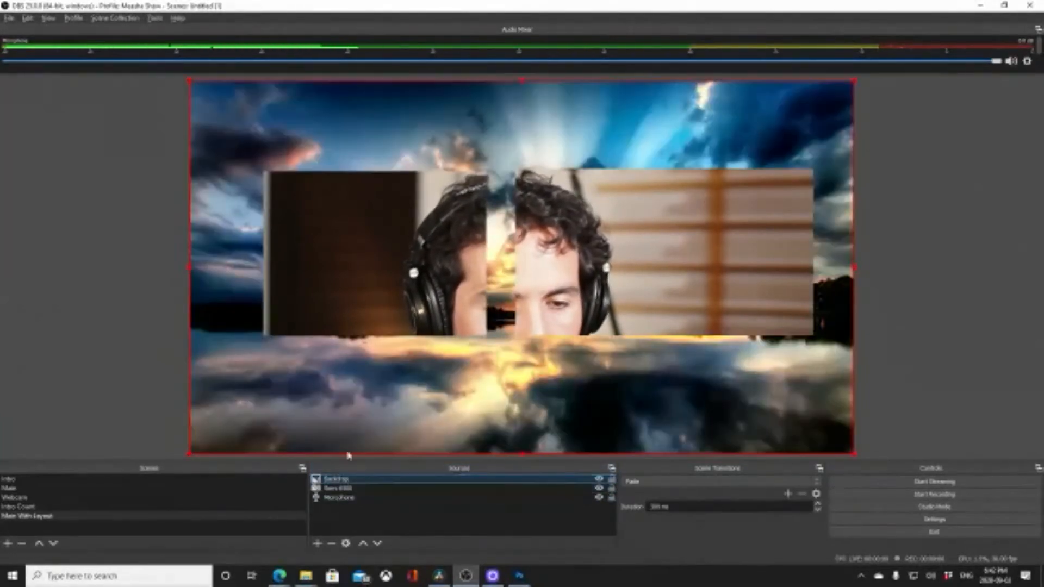
{"action": "left_click", "coordinate": [342, 488]}
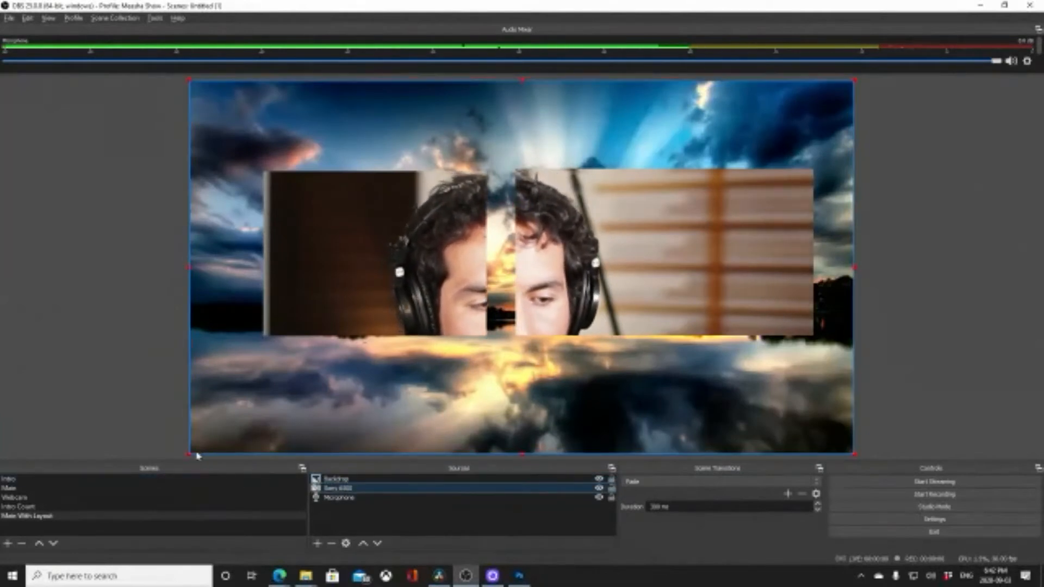
- Shrink the Sony camera from its corner and drag it into the backdrop's left window
{"action": "left_click_drag", "start_coordinate": [189, 456], "coordinate": [391, 341]}
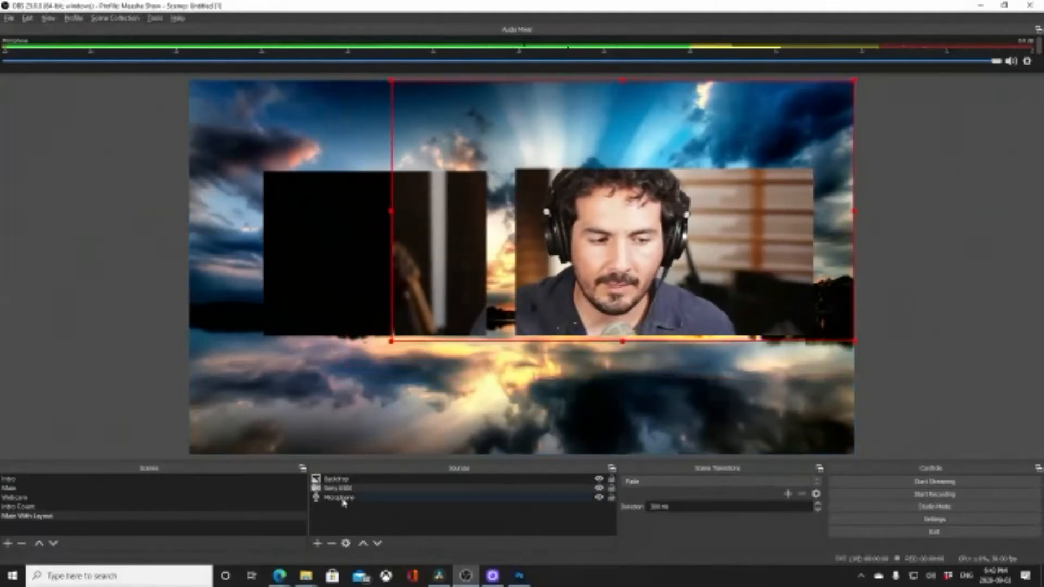
{"action": "left_click_drag", "start_coordinate": [391, 341], "coordinate": [489, 284]}
{"action": "left_click_drag", "start_coordinate": [692, 208], "coordinate": [415, 284]}
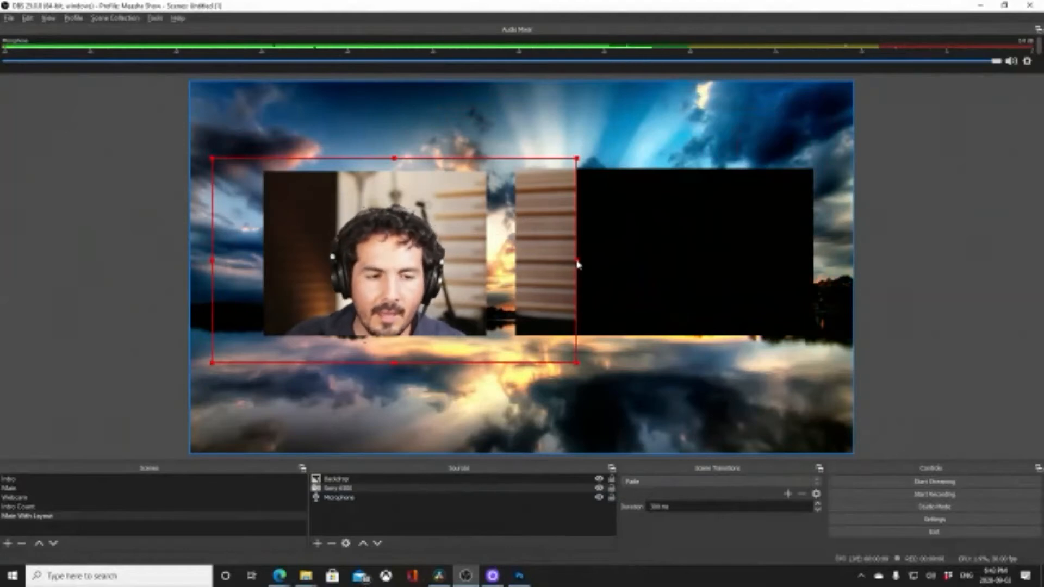
- Crop the webcam's right side, nudge it up behind the left window, then open Settings
{"action": "left_click_drag", "start_coordinate": [579, 265], "coordinate": [485, 273]}
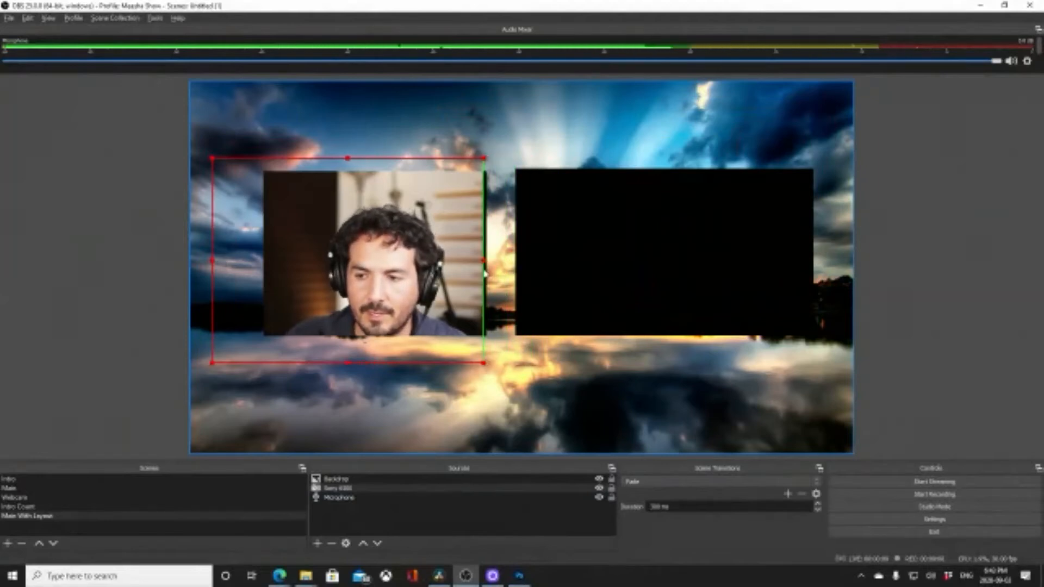
{"action": "left_click_drag", "start_coordinate": [485, 273], "coordinate": [507, 275]}
{"action": "left_click_drag", "start_coordinate": [445, 284], "coordinate": [444, 269]}
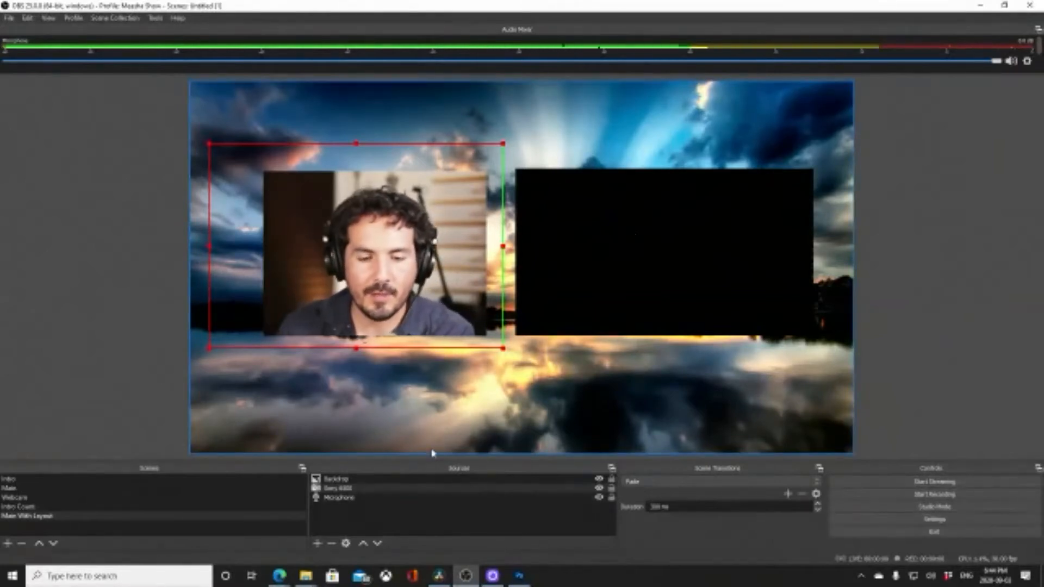
{"action": "left_click", "coordinate": [927, 519]}
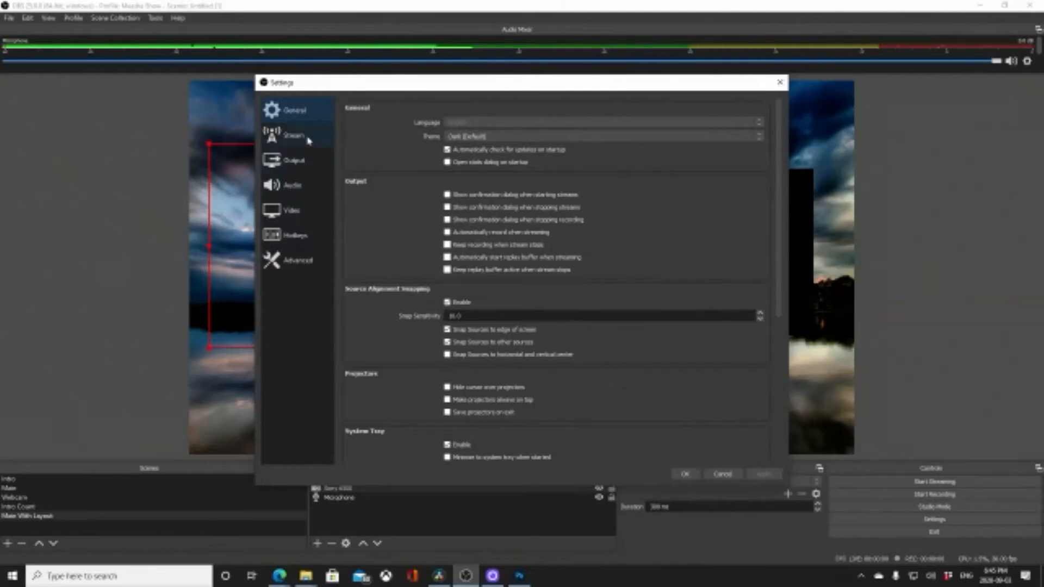
- Show the OBS Stream settings page, still set to Facebook Live on the Default server
{"action": "left_click", "coordinate": [314, 165]}
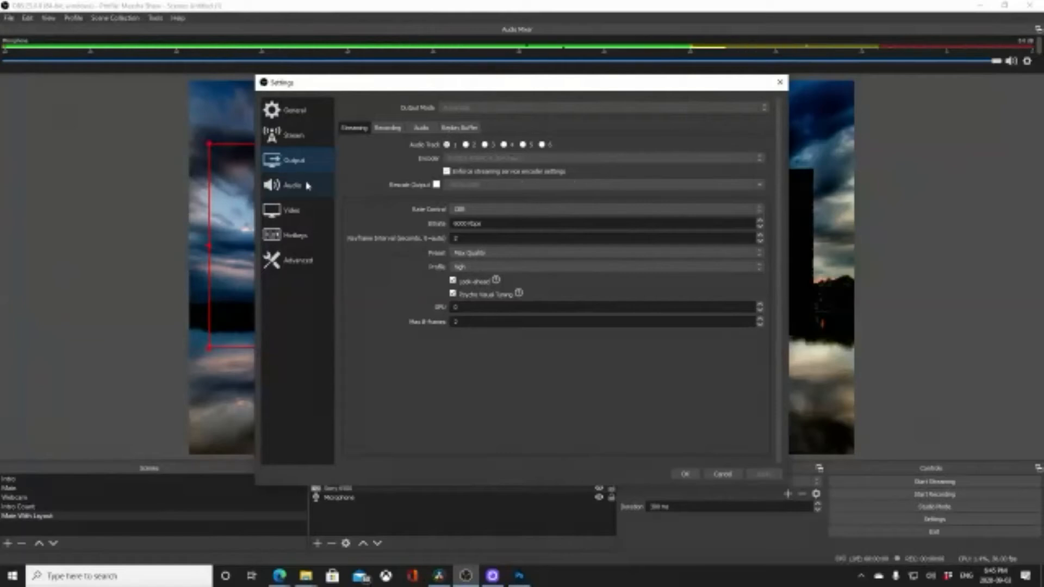
{"action": "left_click", "coordinate": [302, 137]}
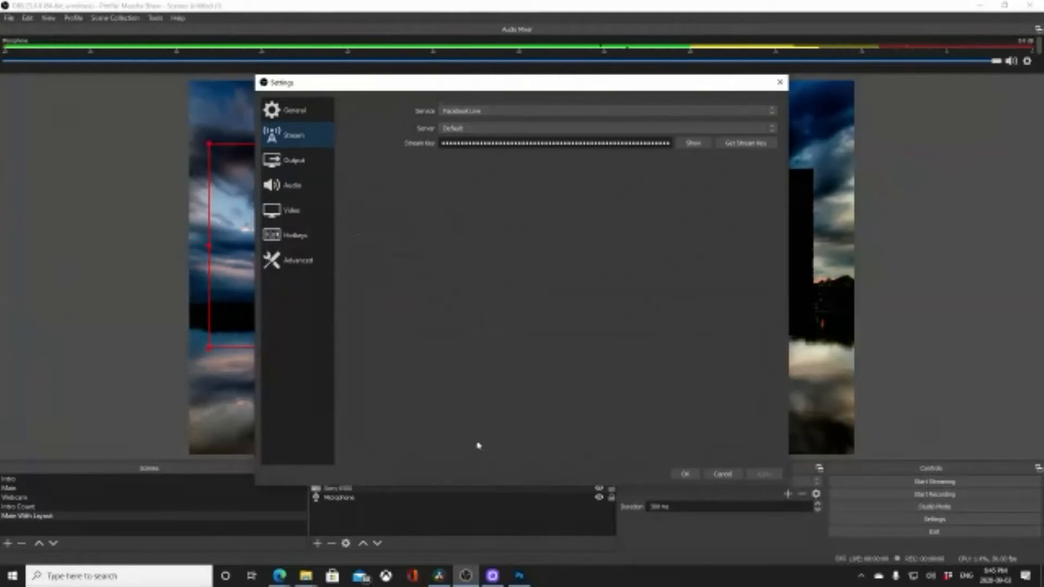
- Bring Edge forward on the YouTube Studio live streaming page with labelled navigation
{"action": "mouse_move", "coordinate": [279, 575]}
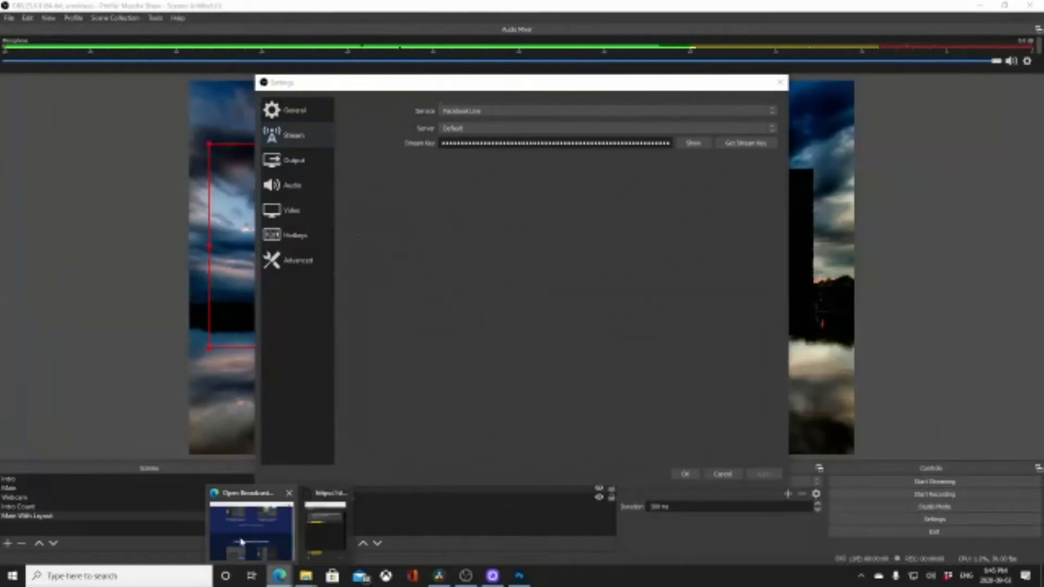
{"action": "left_click", "coordinate": [246, 528]}
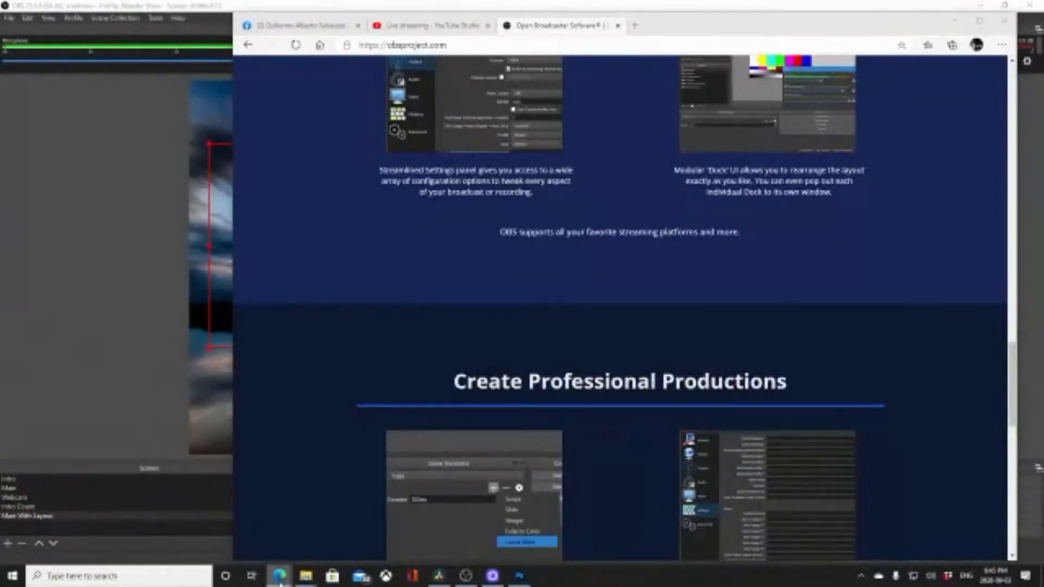
{"action": "mouse_move", "coordinate": [279, 576]}
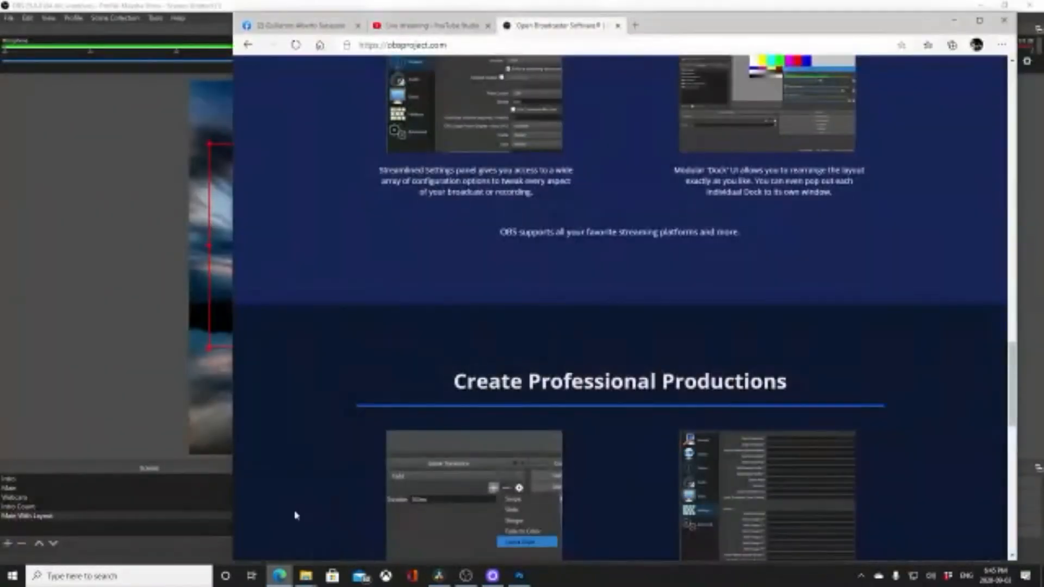
{"action": "left_click", "coordinate": [409, 26]}
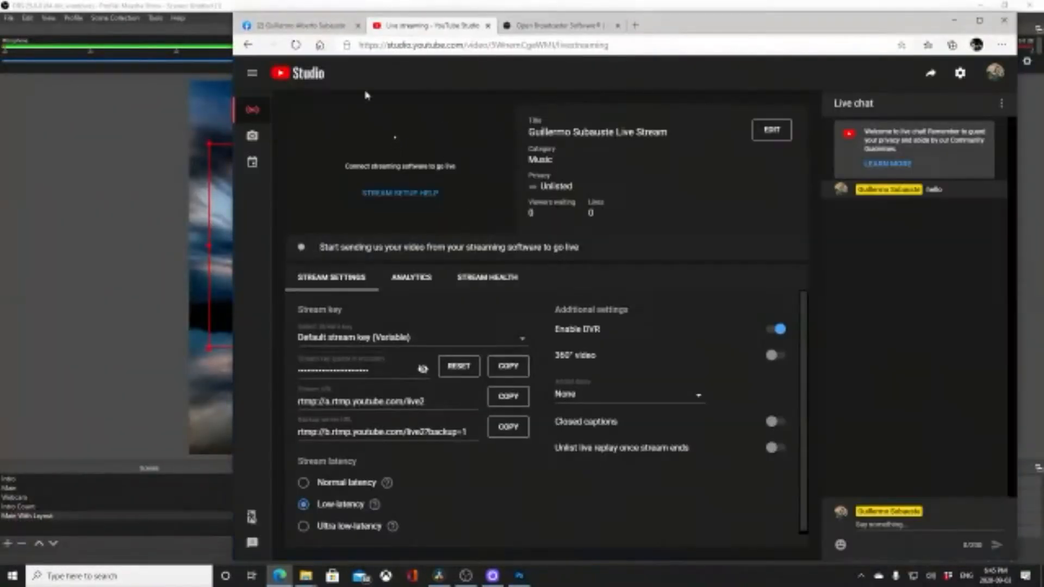
{"action": "left_click", "coordinate": [251, 73]}
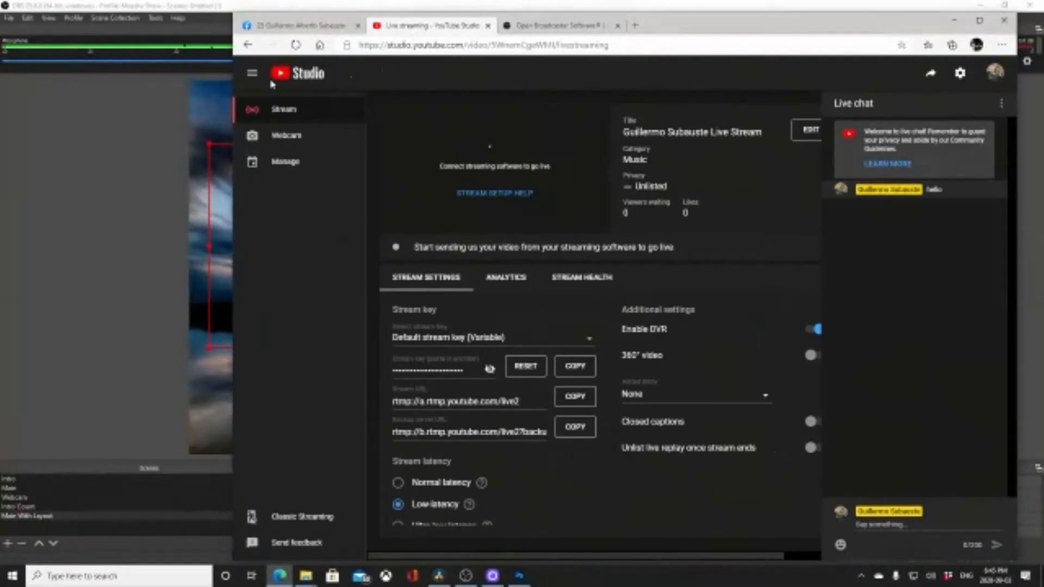
- Go to youtube.com and start a new stream with Create > Go live
{"action": "left_click", "coordinate": [380, 45]}
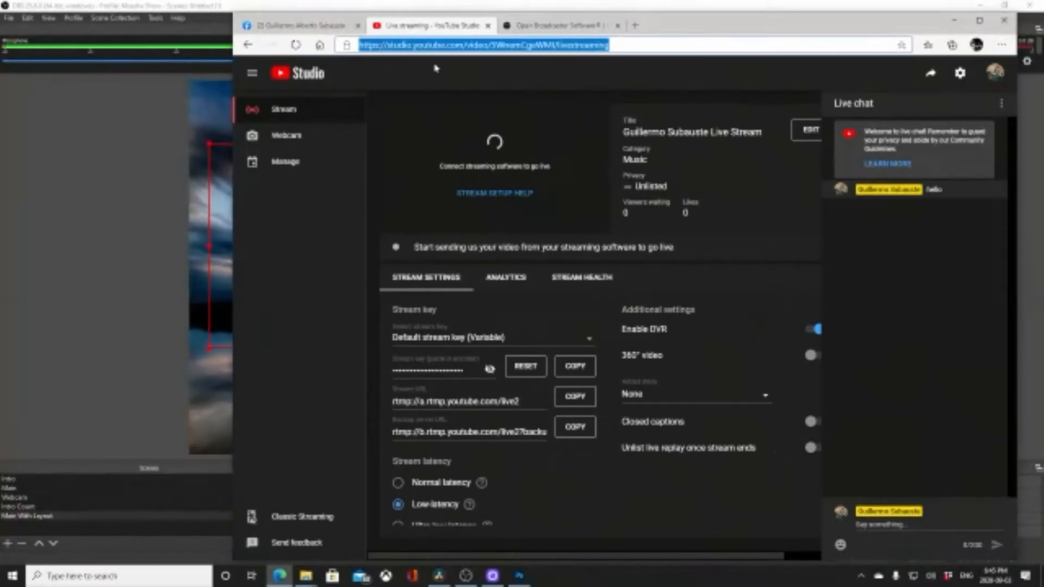
{"action": "type", "text": "youtube"}
{"action": "key", "text": "Return"}
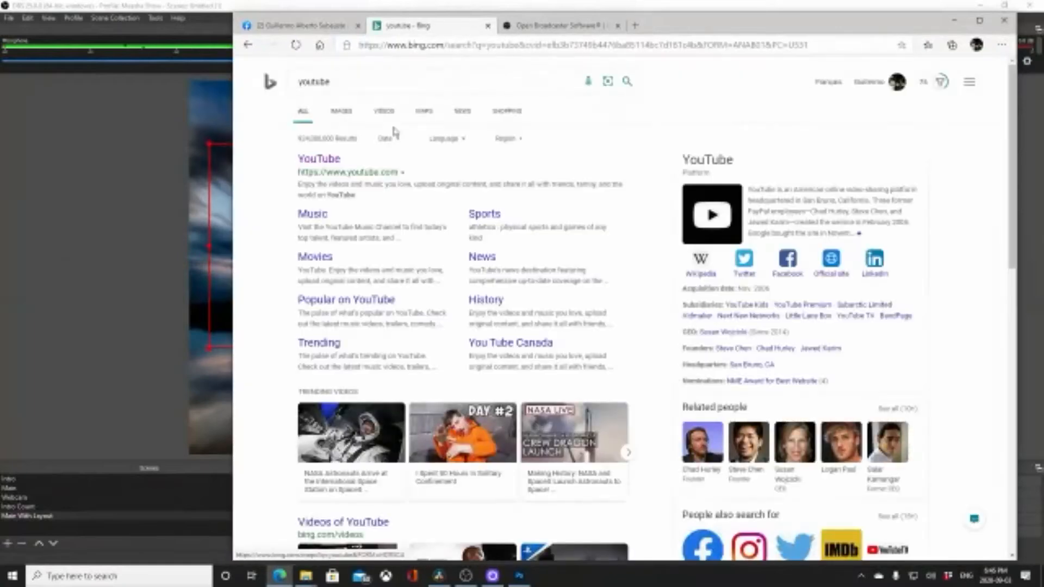
{"action": "left_click", "coordinate": [323, 159]}
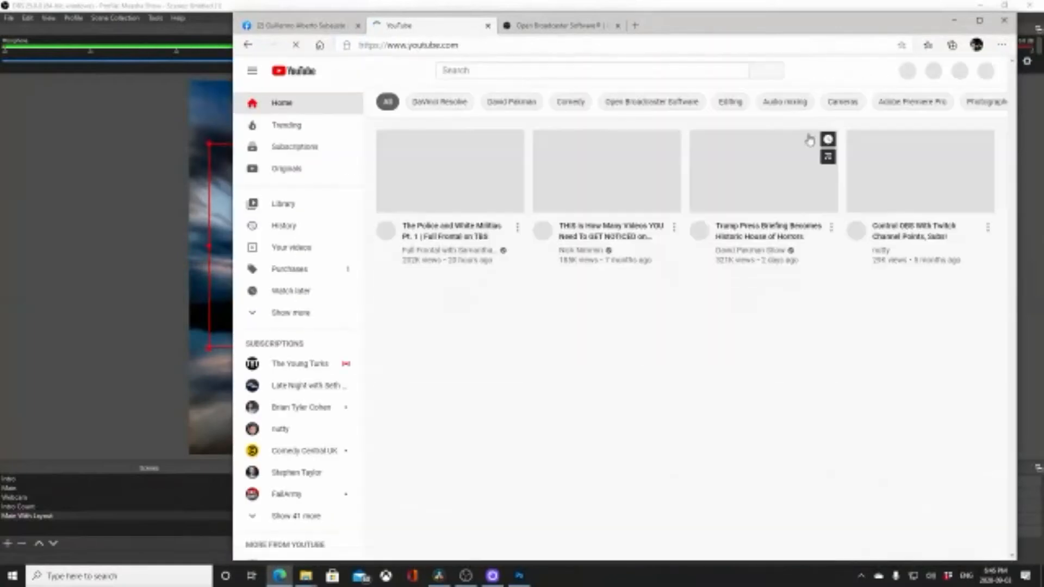
{"action": "left_click", "coordinate": [895, 71]}
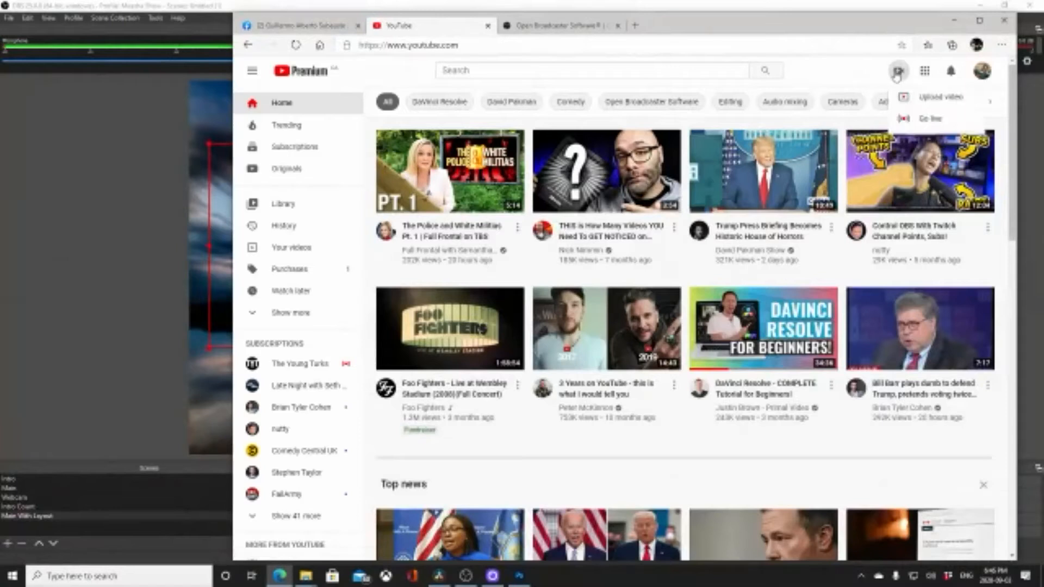
{"action": "left_click", "coordinate": [919, 116]}
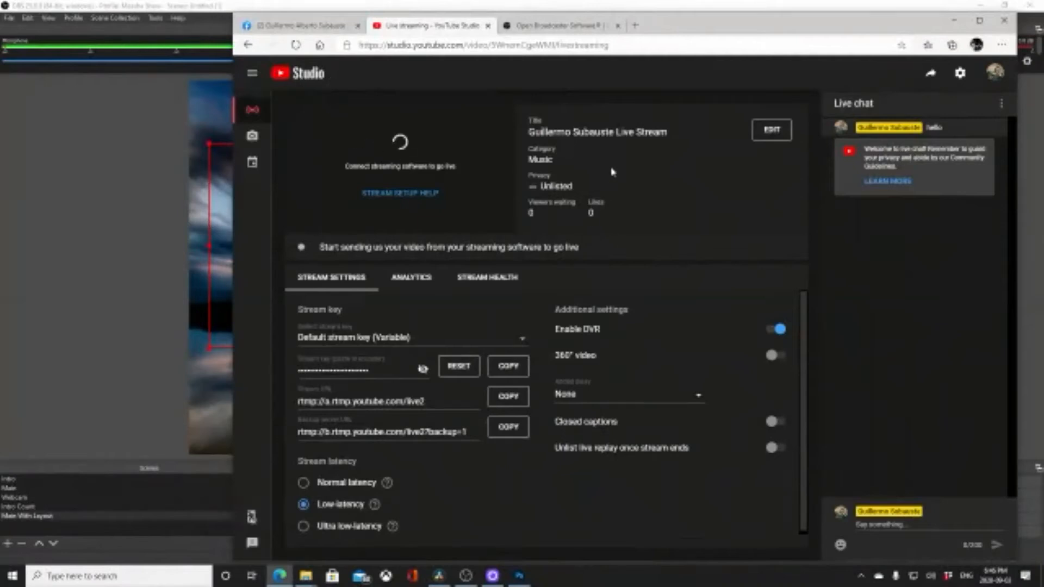
- Edit the stream details, keeping visibility Unlisted and changing the description 'Test BIA' to 'Test W'
{"action": "double_click", "coordinate": [598, 133]}
{"action": "double_click", "coordinate": [626, 133]}
{"action": "left_click", "coordinate": [787, 133]}
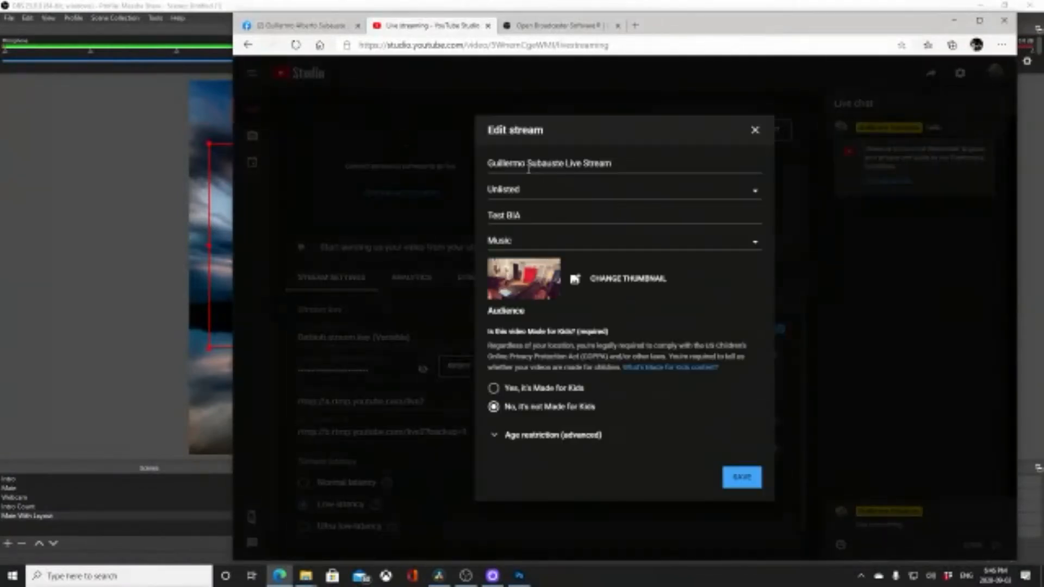
{"action": "double_click", "coordinate": [530, 163]}
{"action": "left_click", "coordinate": [554, 177]}
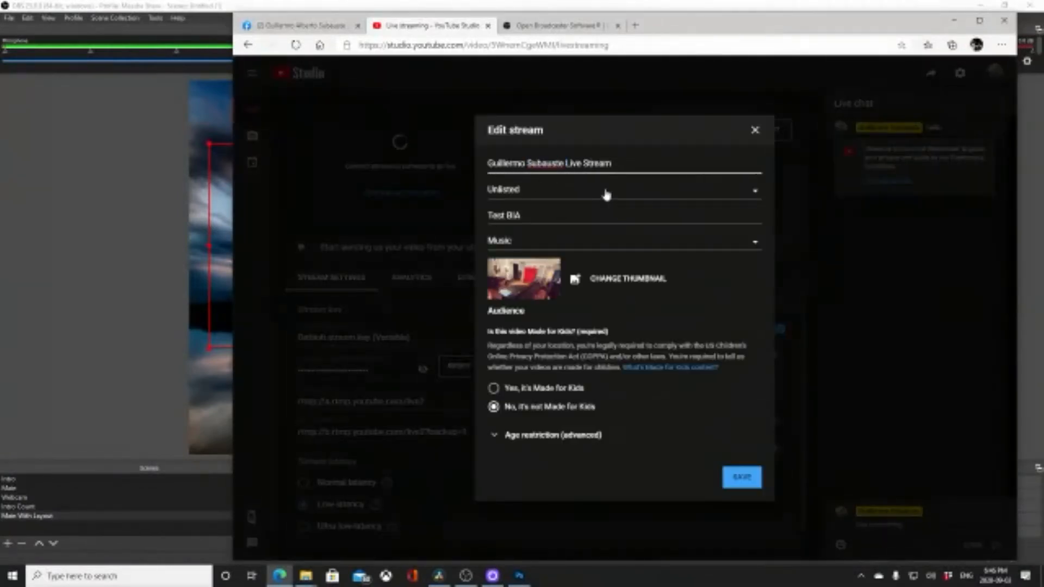
{"action": "left_click", "coordinate": [546, 198]}
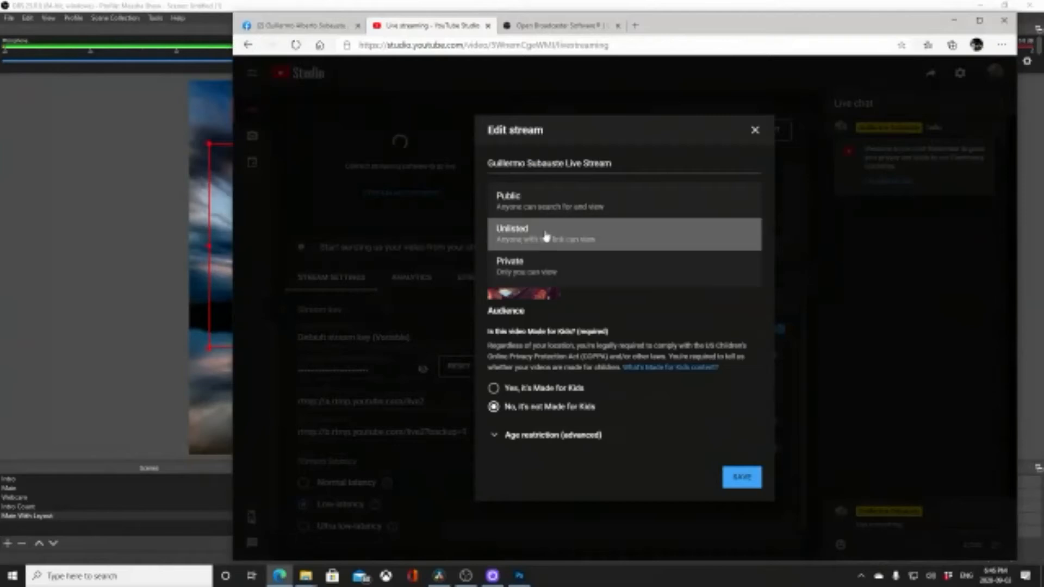
{"action": "left_click", "coordinate": [577, 239]}
{"action": "left_click_drag", "start_coordinate": [530, 212], "coordinate": [513, 215]}
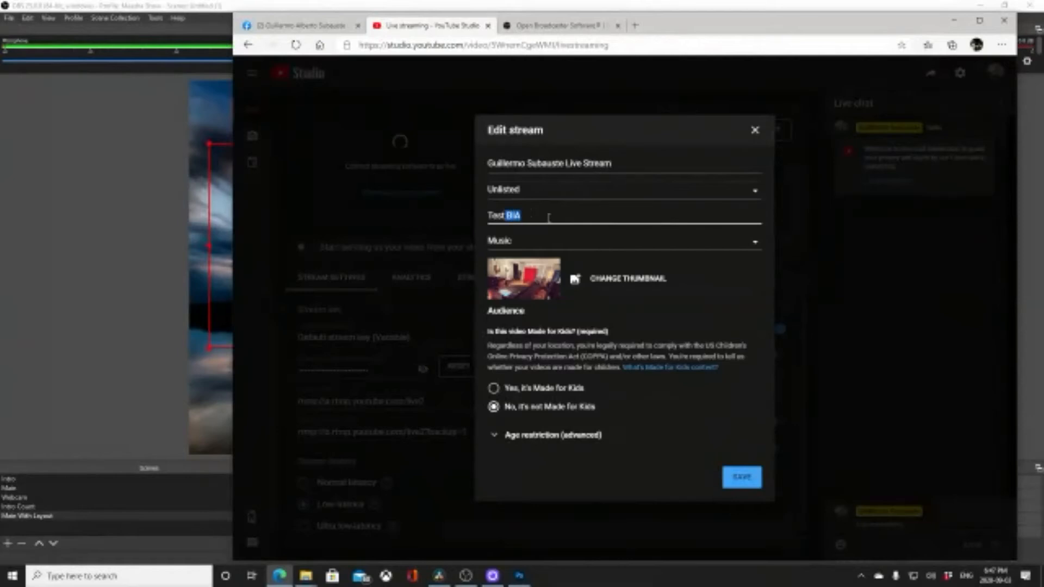
{"action": "type", "text": "W"}
- Save the stream details, copy the YouTube stream key, and return to OBS stream settings
{"action": "left_click", "coordinate": [751, 477]}
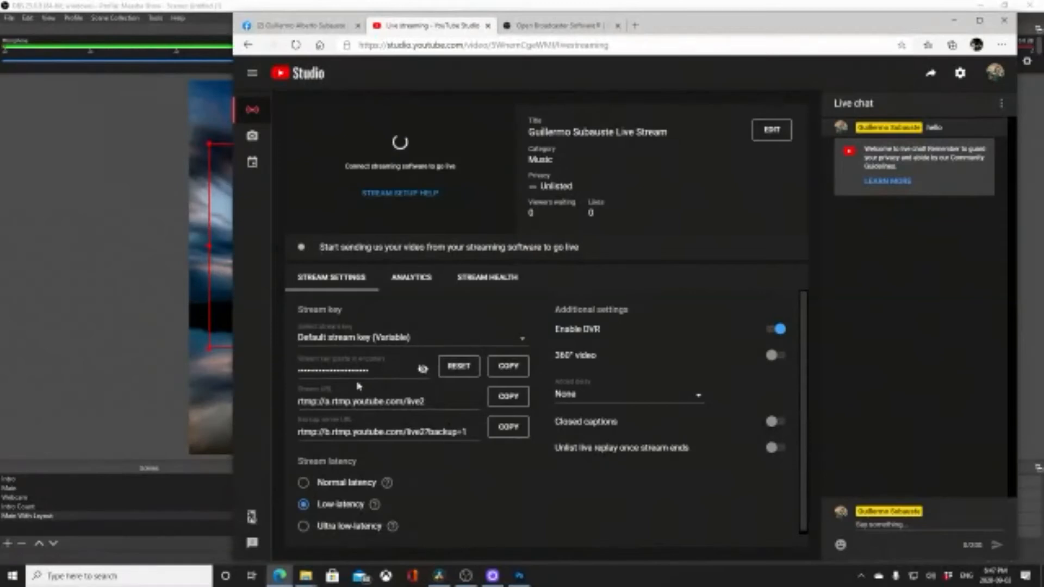
{"action": "left_click", "coordinate": [501, 371]}
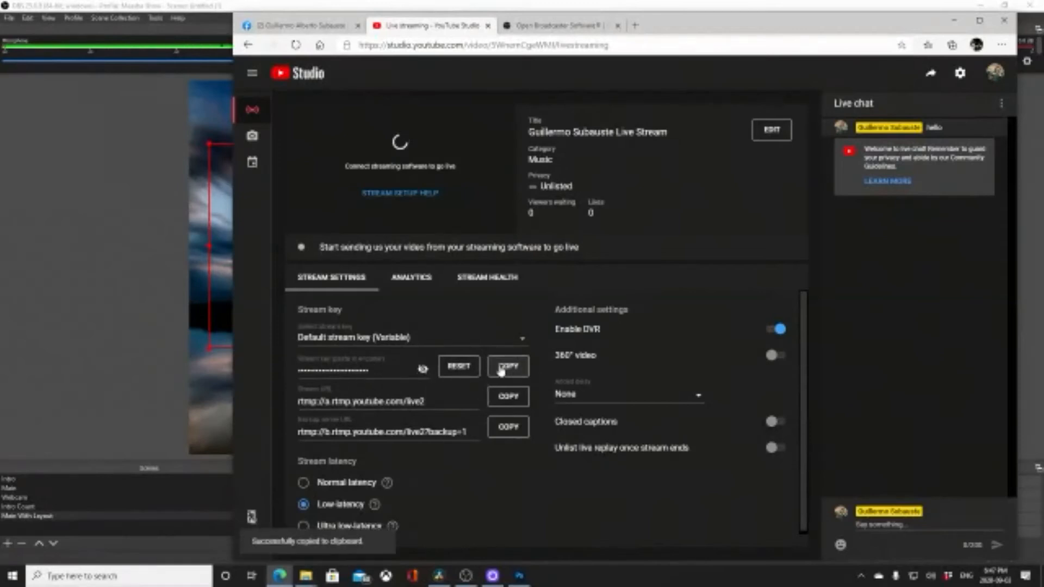
{"action": "left_click", "coordinate": [150, 331]}
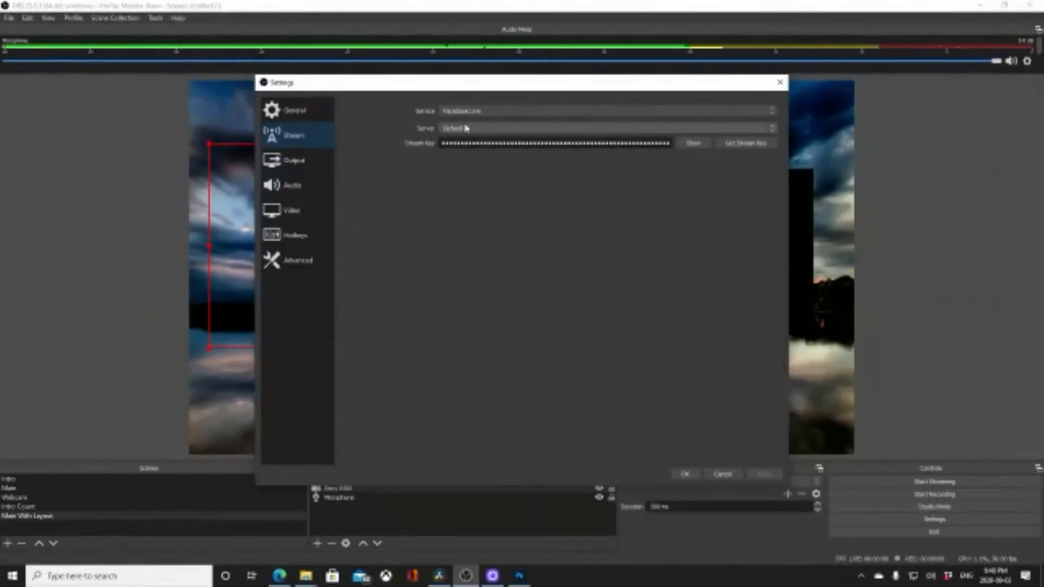
- Set the OBS service to YouTube / YouTube Gaming with the pasted stream key and apply
{"action": "left_click", "coordinate": [475, 111]}
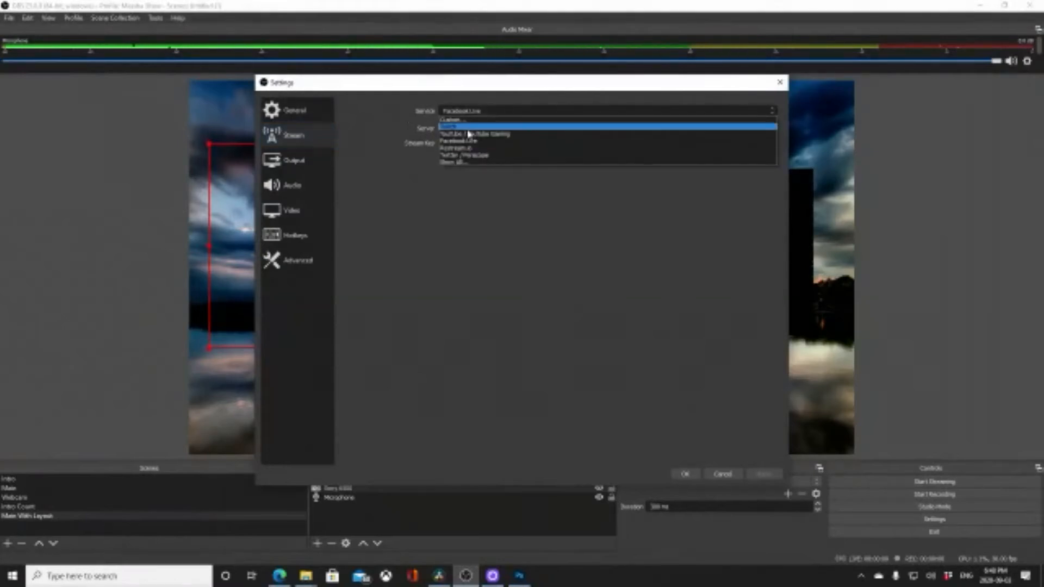
{"action": "left_click", "coordinate": [468, 134]}
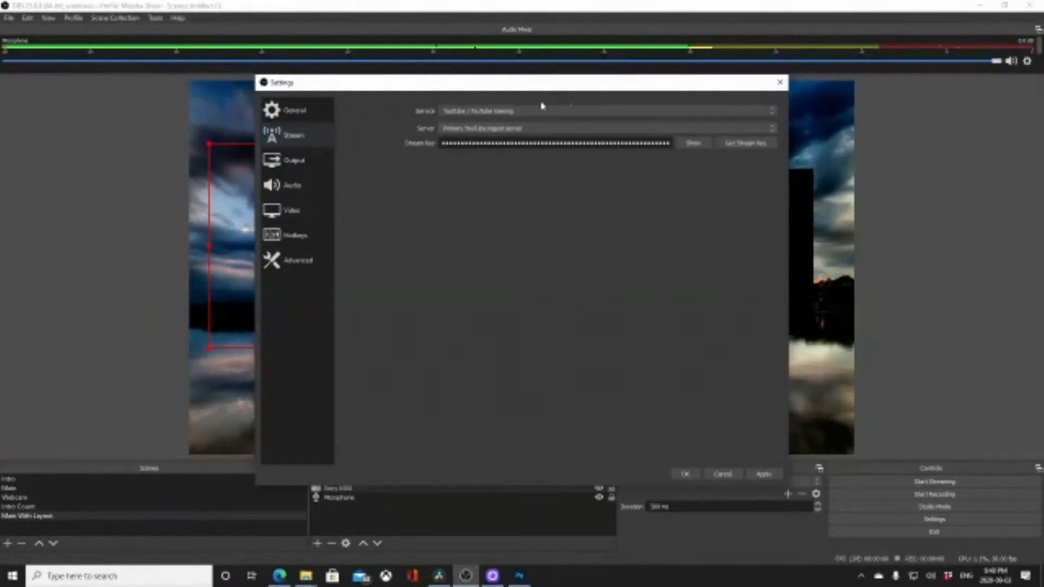
{"action": "double_click", "coordinate": [468, 143]}
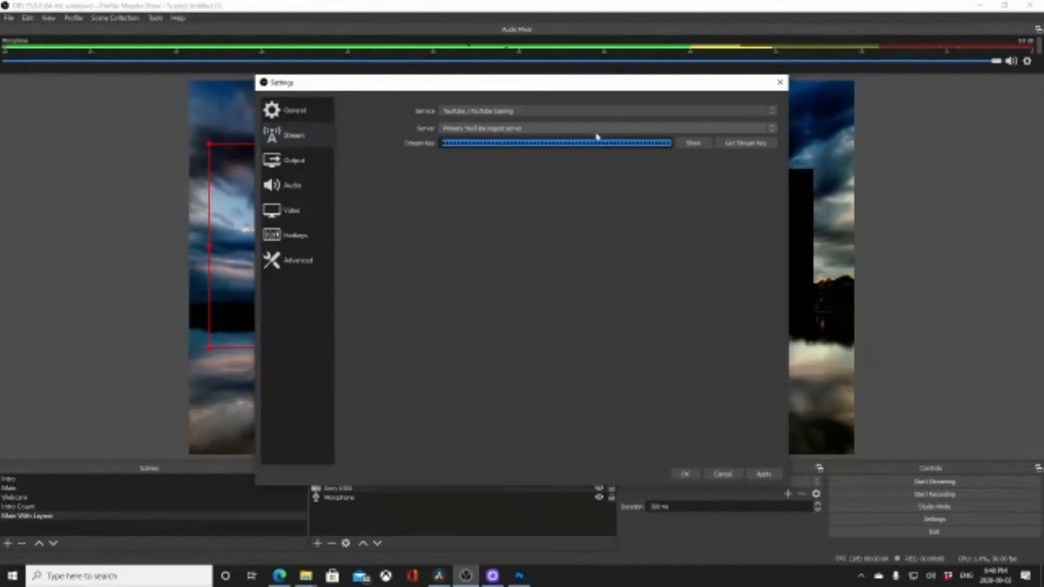
{"action": "key", "text": "BackSpace"}
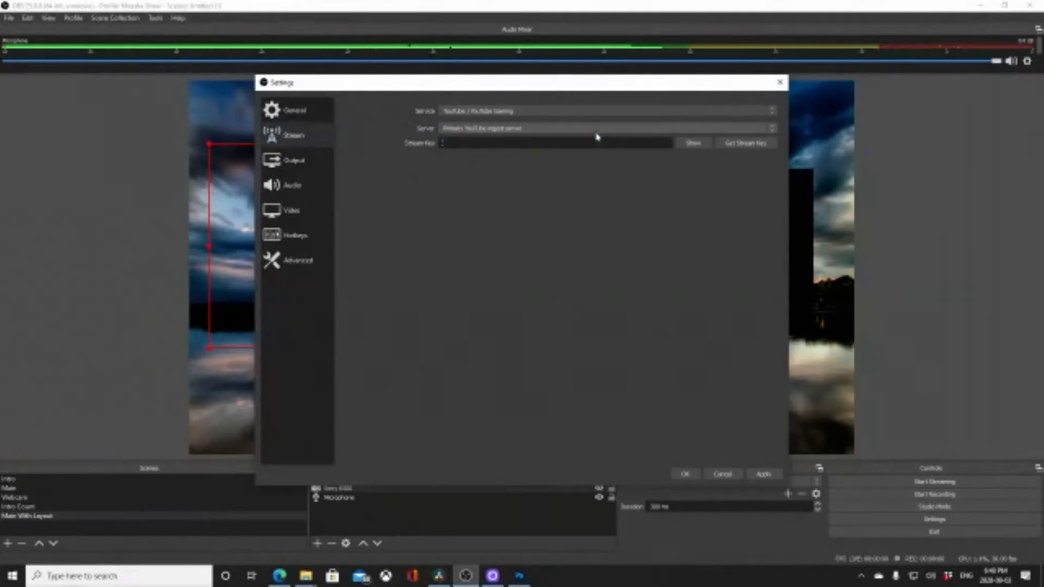
{"action": "type", "text": "•"}
{"action": "key", "text": "ctrl+v"}
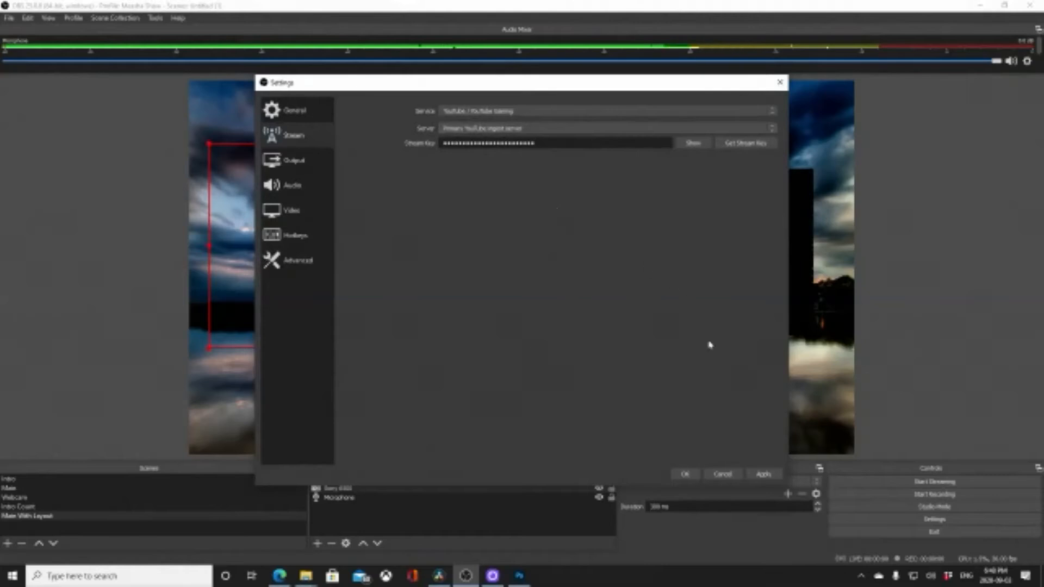
{"action": "left_click", "coordinate": [691, 477]}
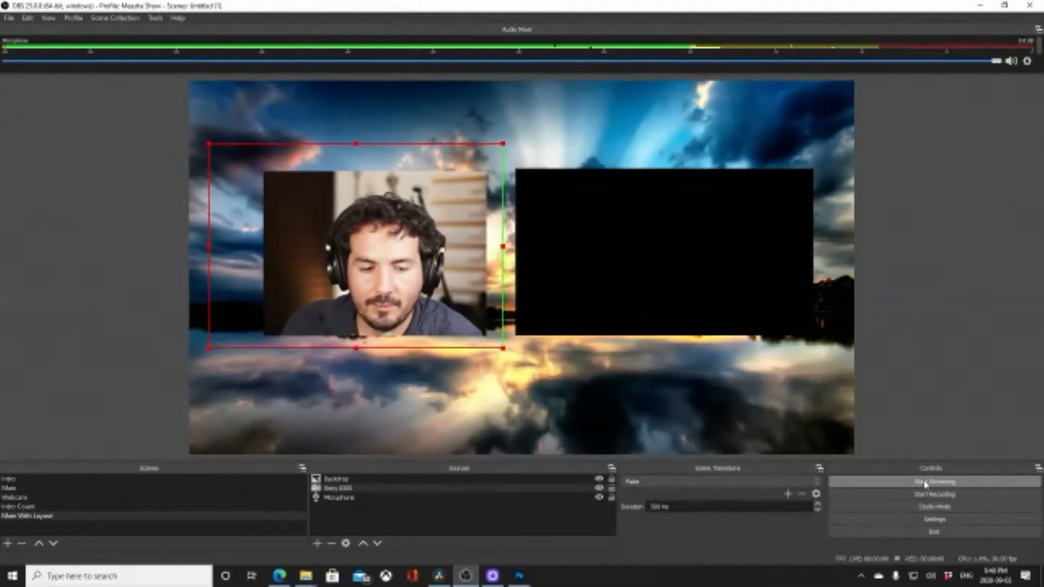
- Start streaming from OBS and check YouTube Studio shows the broadcast live
{"action": "left_click", "coordinate": [925, 483]}
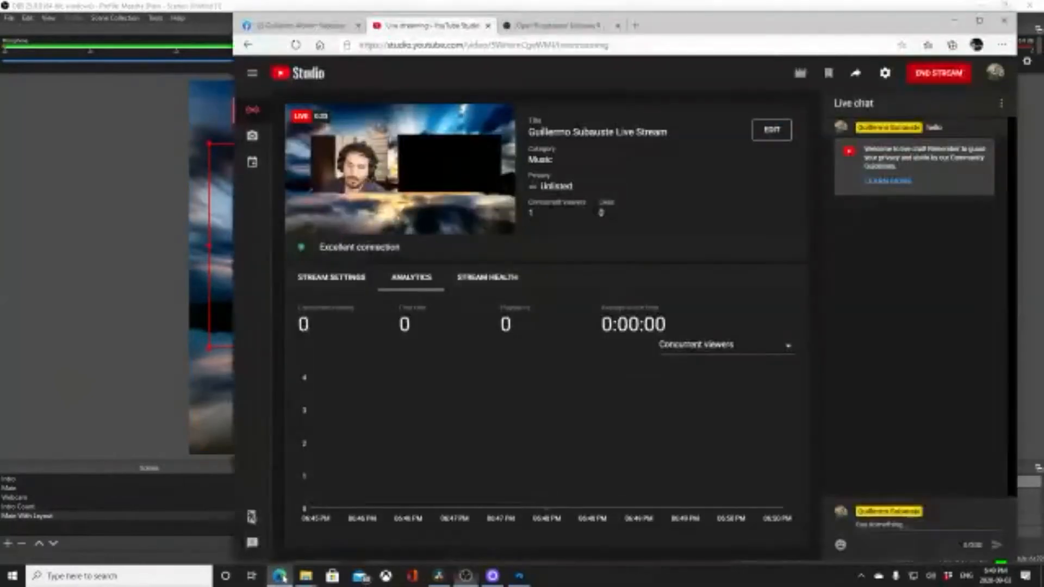
{"action": "left_click", "coordinate": [279, 576]}
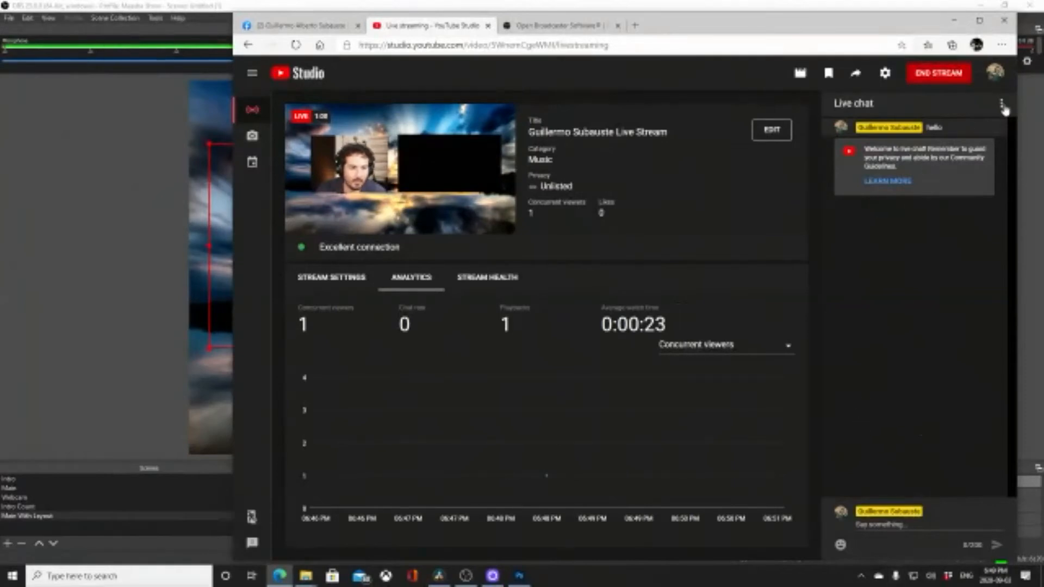
- Pop the YouTube live chat into its own window, reposition it, and copy its address
{"action": "left_click", "coordinate": [1000, 106]}
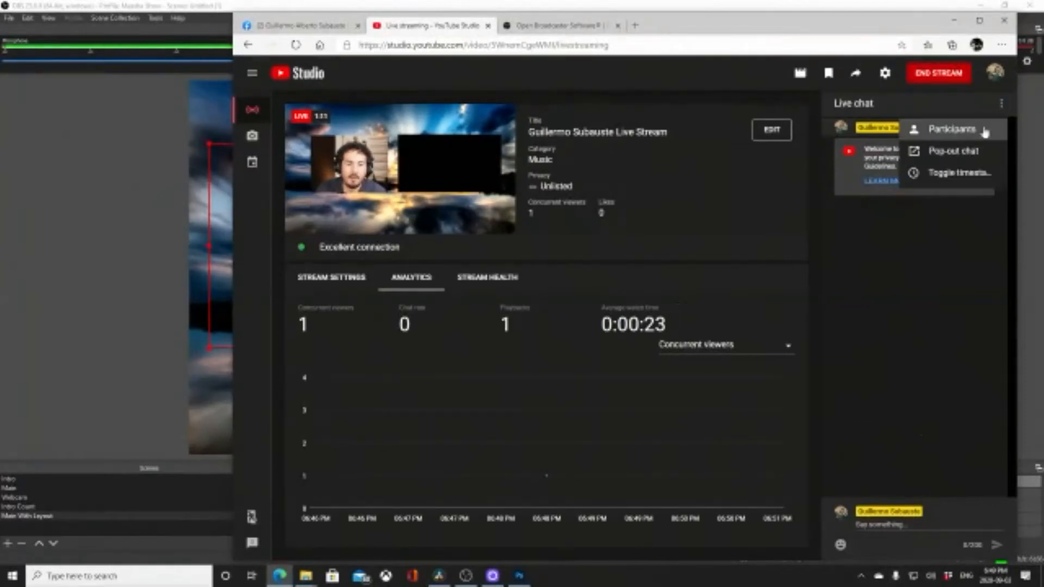
{"action": "left_click", "coordinate": [967, 155]}
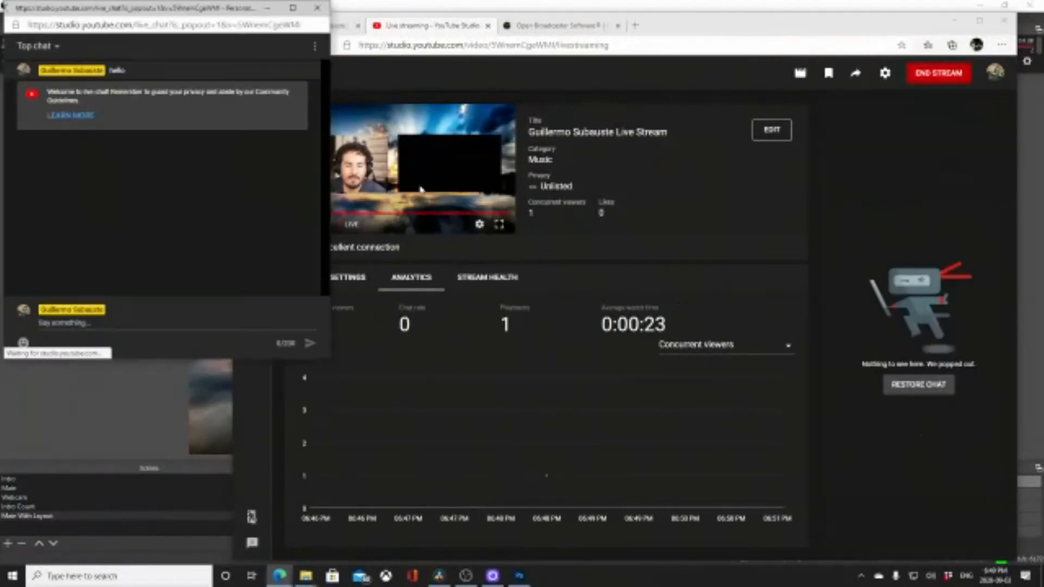
{"action": "left_click_drag", "start_coordinate": [164, 1], "coordinate": [456, 155]}
{"action": "left_click_drag", "start_coordinate": [136, 159], "coordinate": [136, 68]}
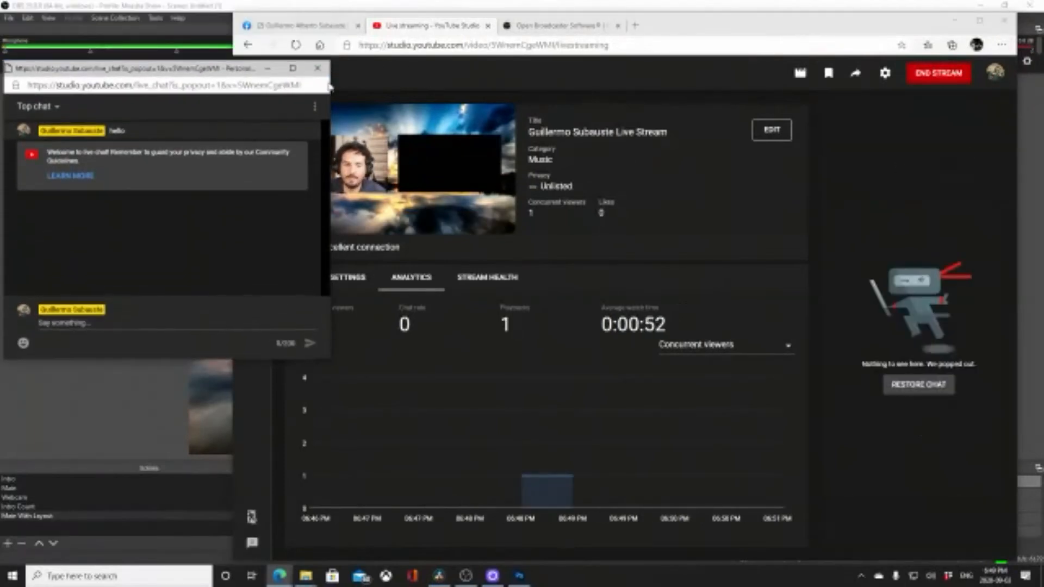
{"action": "left_click_drag", "start_coordinate": [329, 119], "coordinate": [223, 118]}
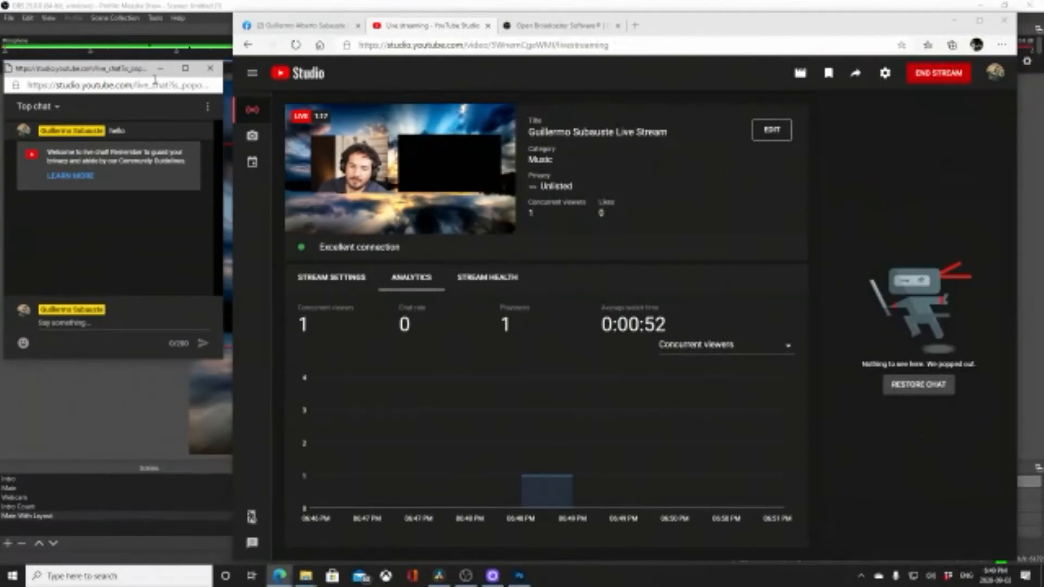
{"action": "left_click_drag", "start_coordinate": [113, 61], "coordinate": [624, 124]}
{"action": "left_click", "coordinate": [633, 151]}
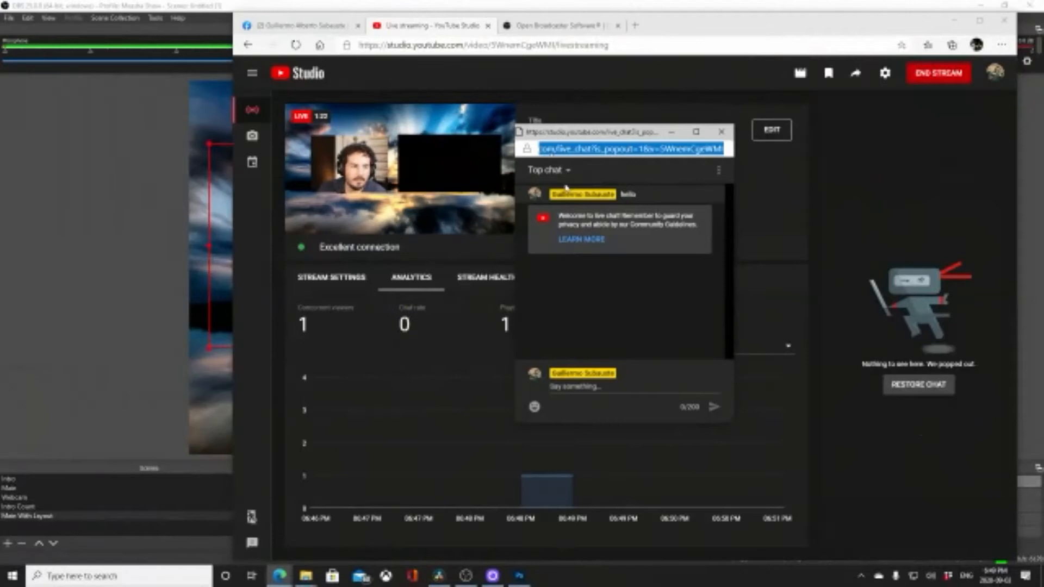
{"action": "key", "text": "alt+Tab"}
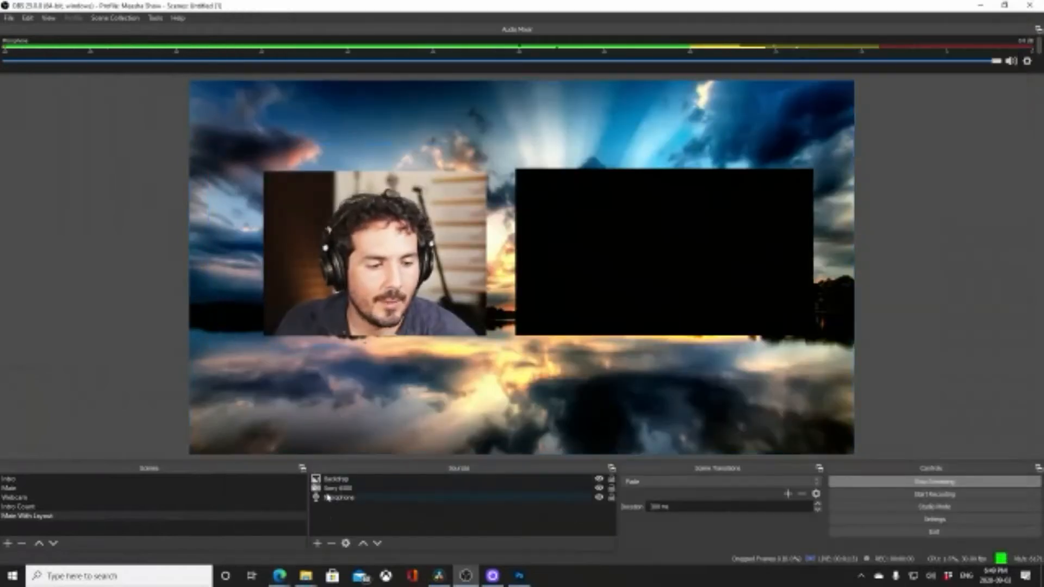
- Add a Browser source named 'Chat' whose URL is the pasted YouTube live chat address
{"action": "left_click", "coordinate": [317, 543]}
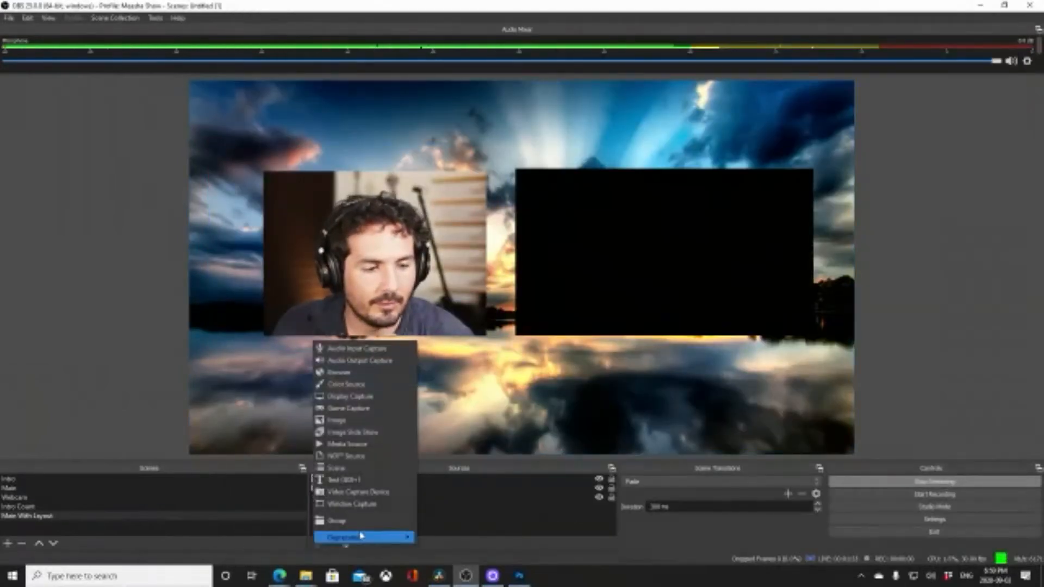
{"action": "left_click", "coordinate": [351, 372]}
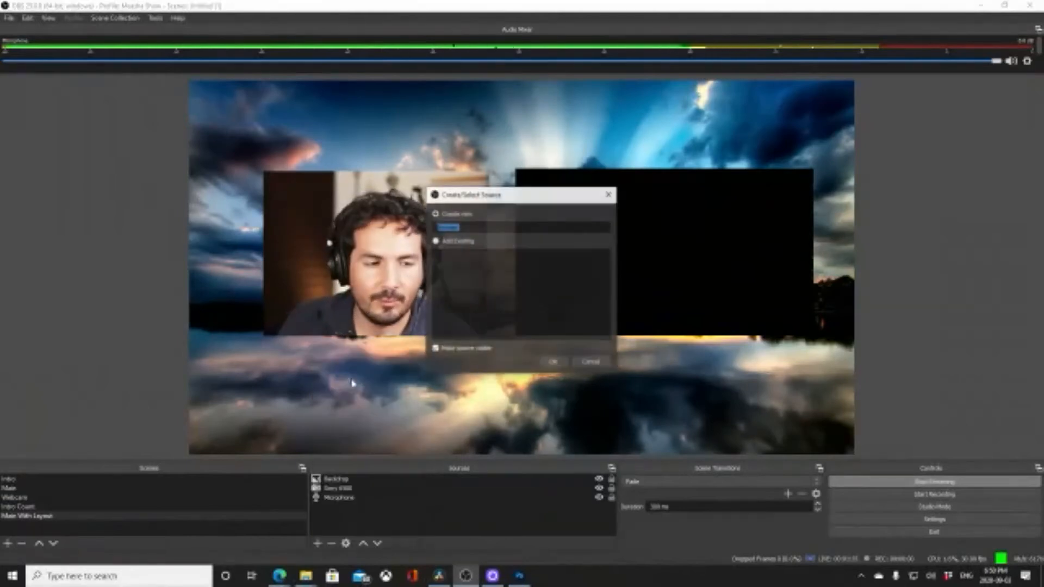
{"action": "type", "text": "Chat"}
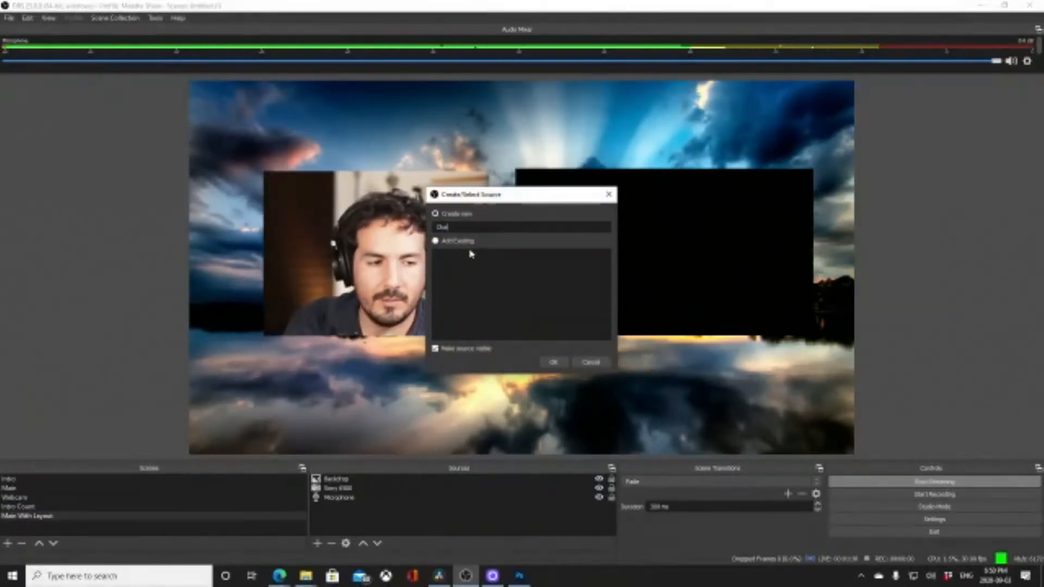
{"action": "left_click", "coordinate": [553, 362]}
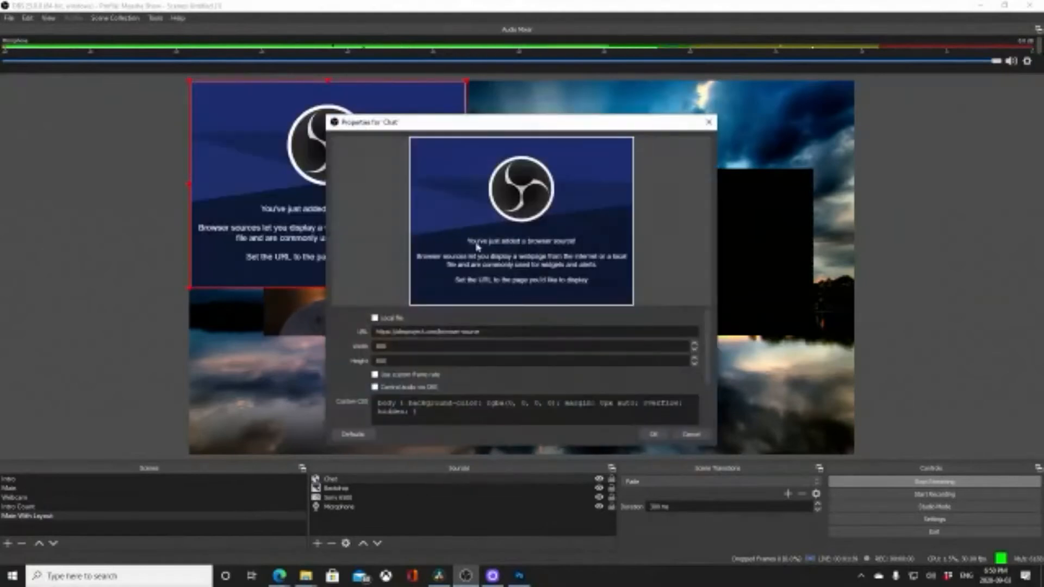
{"action": "triple_click", "coordinate": [413, 333]}
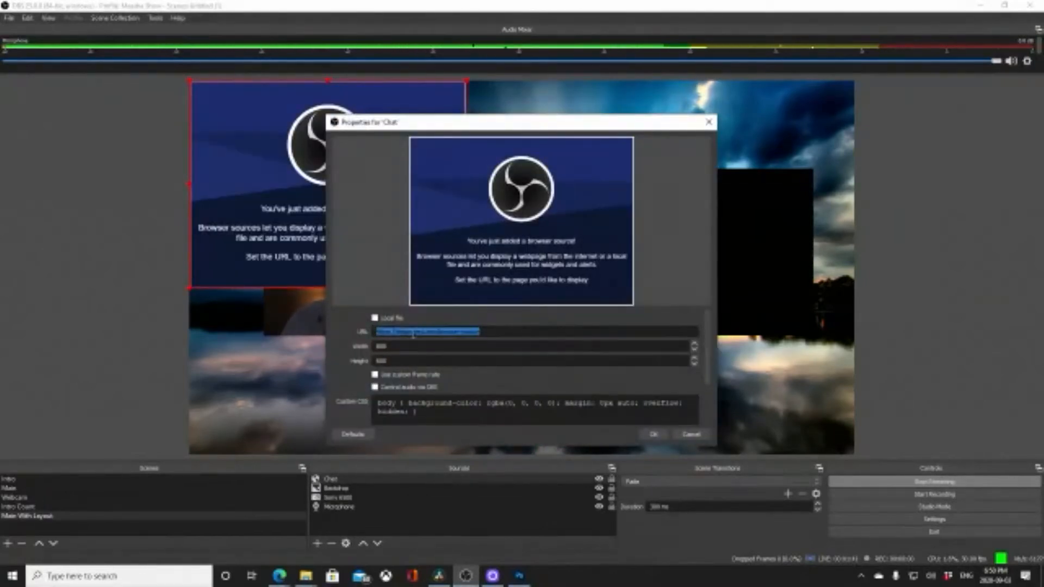
{"action": "key", "text": "ctrl+v"}
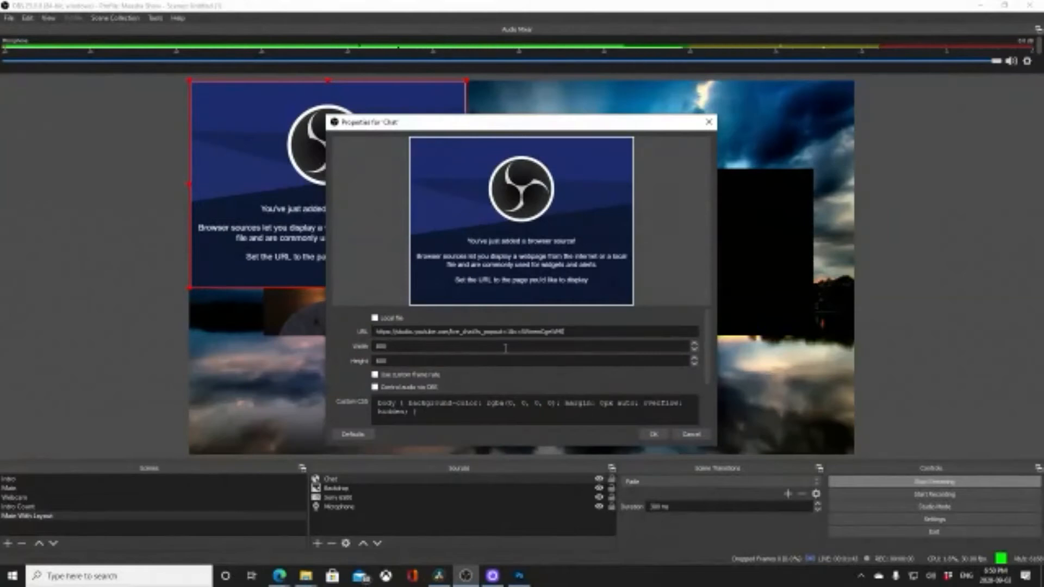
{"action": "left_click", "coordinate": [654, 434]}
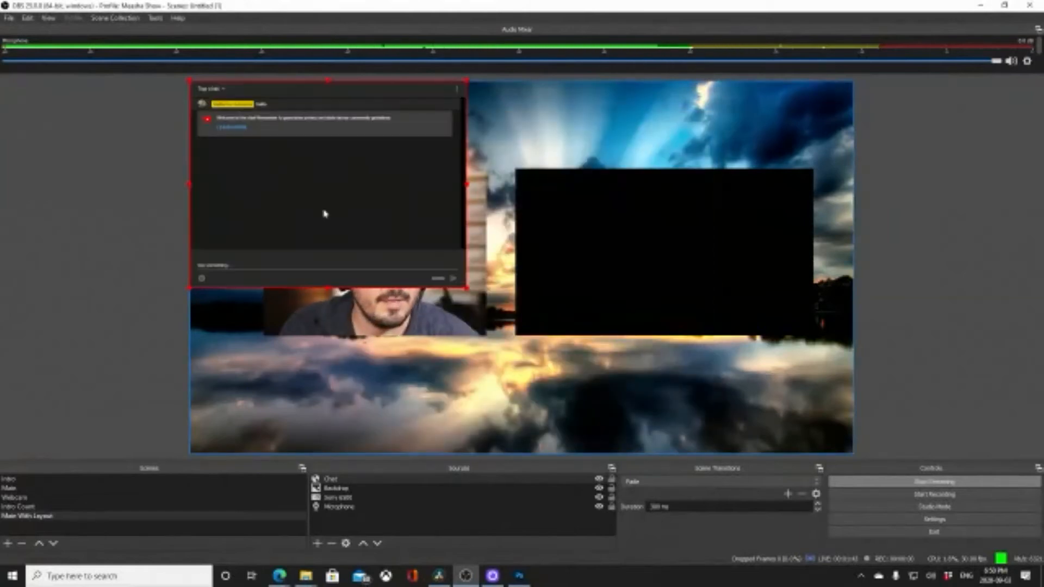
- Move the Chat overlay into the right cut-out, order it below Backdrop, and resize it
{"action": "left_click_drag", "start_coordinate": [362, 171], "coordinate": [699, 256]}
{"action": "left_click_drag", "start_coordinate": [328, 479], "coordinate": [340, 495]}
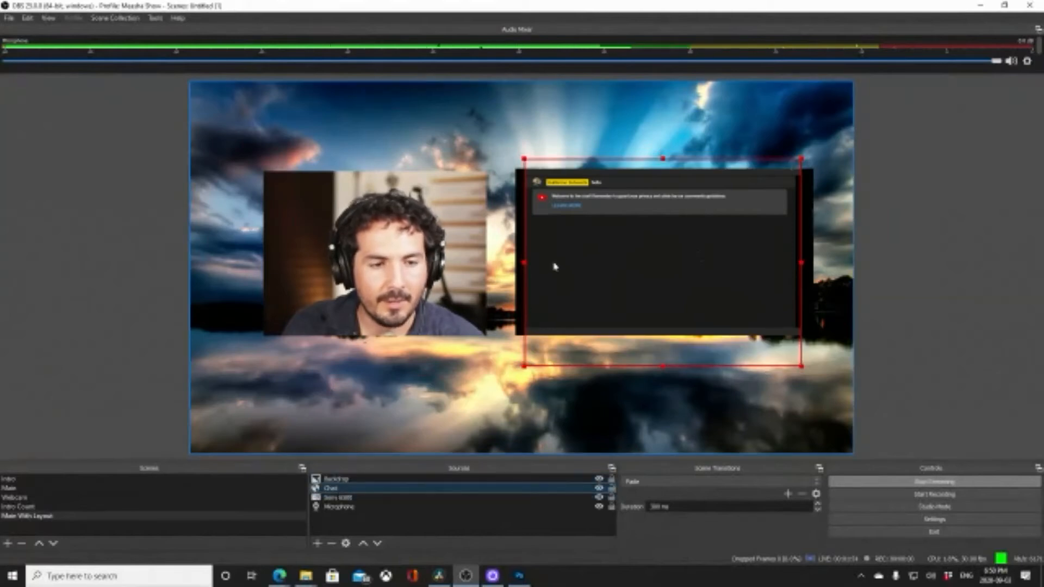
{"action": "left_click_drag", "start_coordinate": [527, 161], "coordinate": [526, 155]}
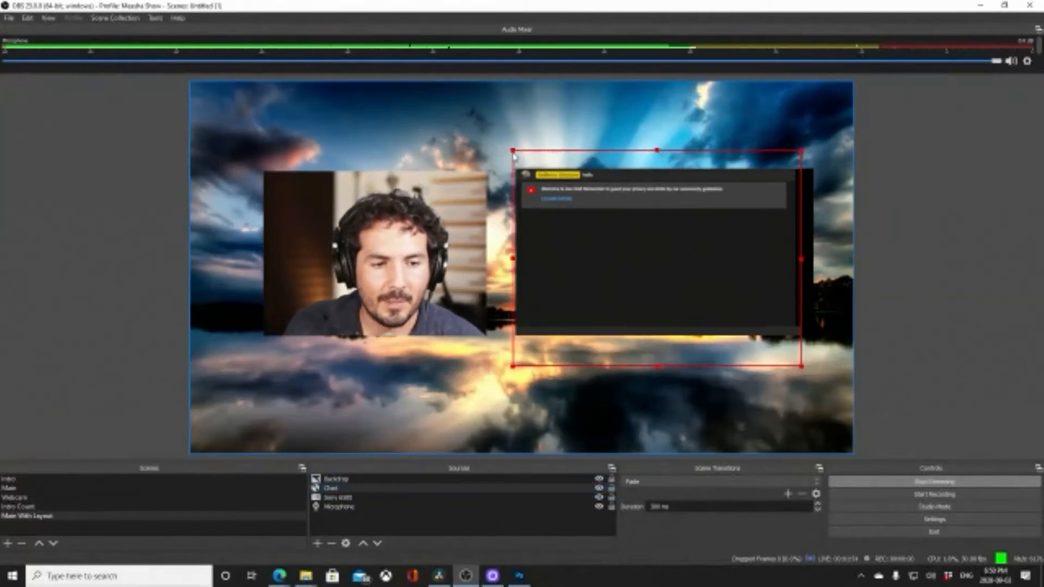
{"action": "left_click_drag", "start_coordinate": [657, 298], "coordinate": [647, 260]}
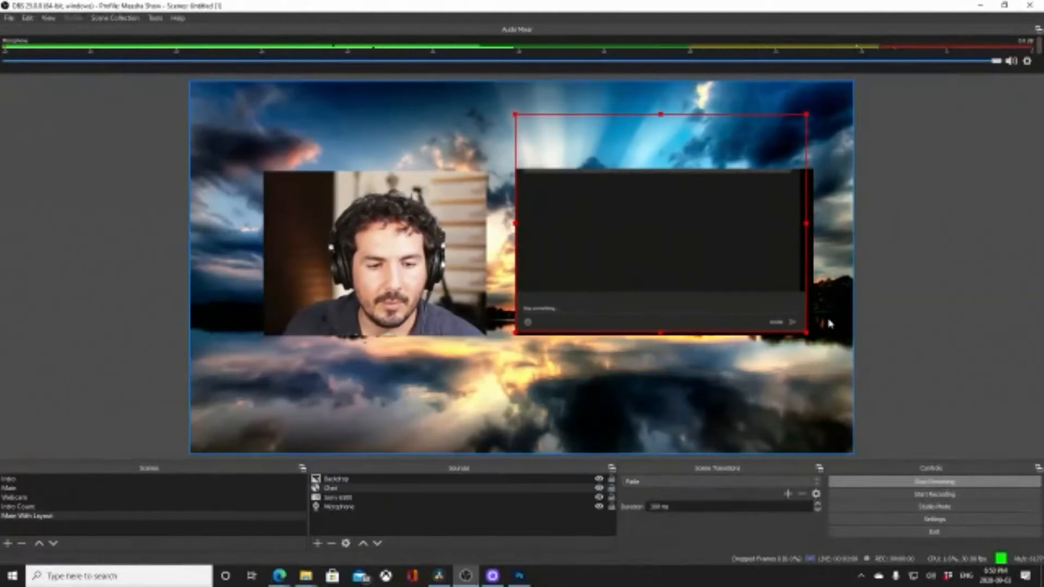
{"action": "left_click_drag", "start_coordinate": [820, 329], "coordinate": [814, 338]}
{"action": "left_click_drag", "start_coordinate": [786, 305], "coordinate": [775, 304]}
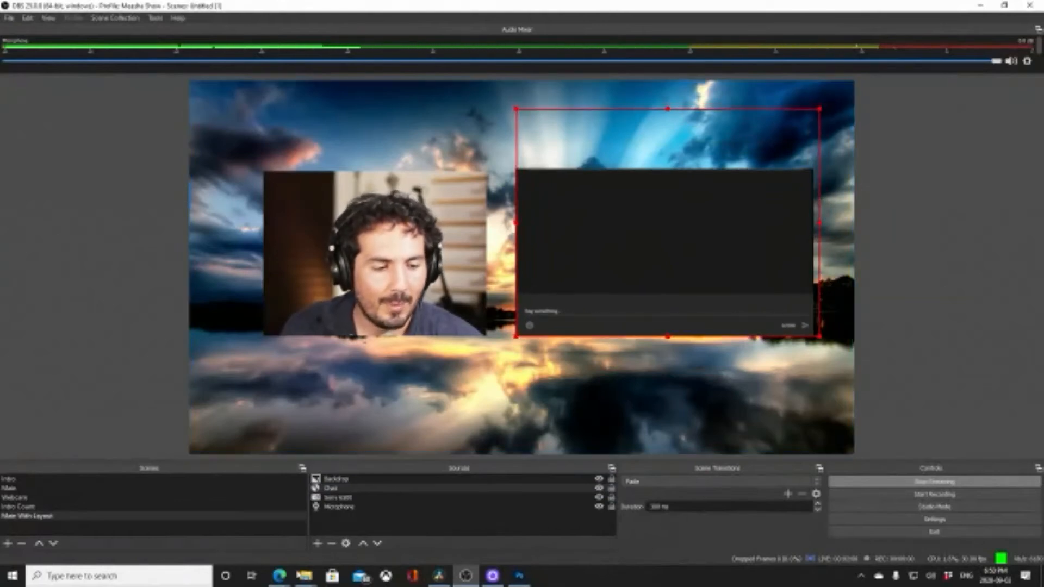
- Type 'Hi' into the message box of the YouTube live chat pop-out
{"action": "left_click", "coordinate": [334, 539]}
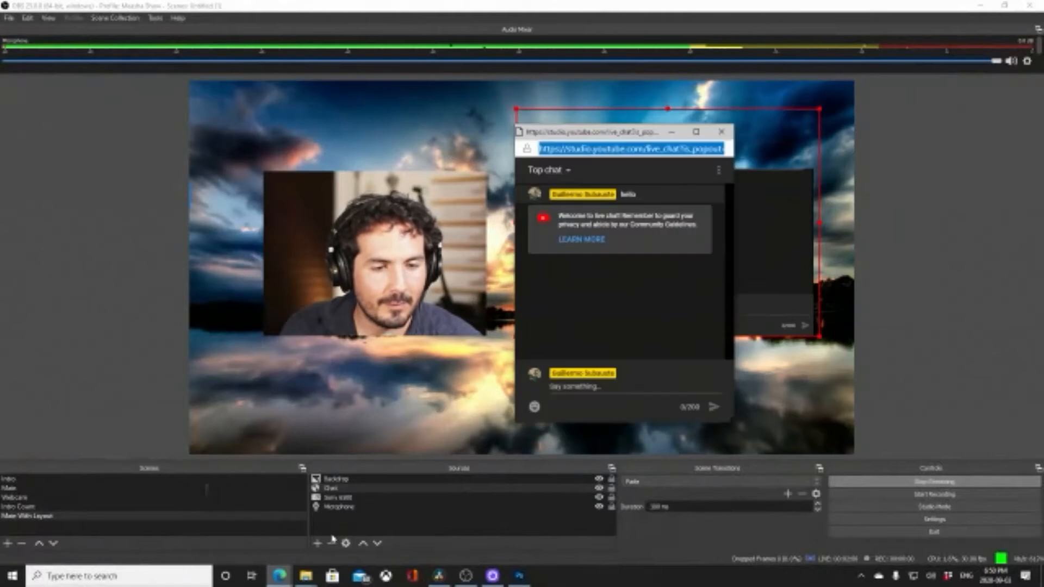
{"action": "left_click", "coordinate": [638, 386]}
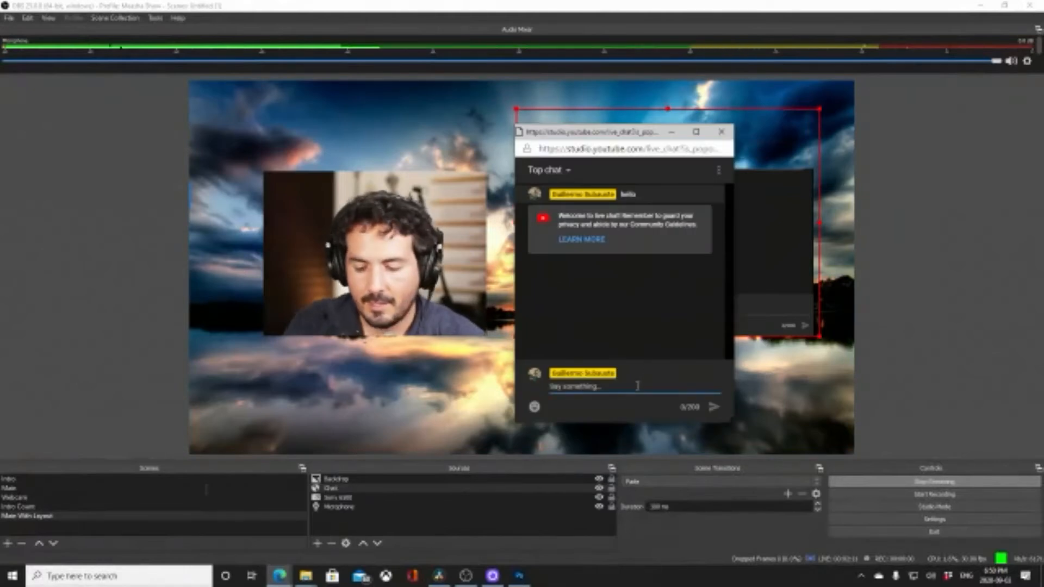
{"action": "type", "text": "Hi"}
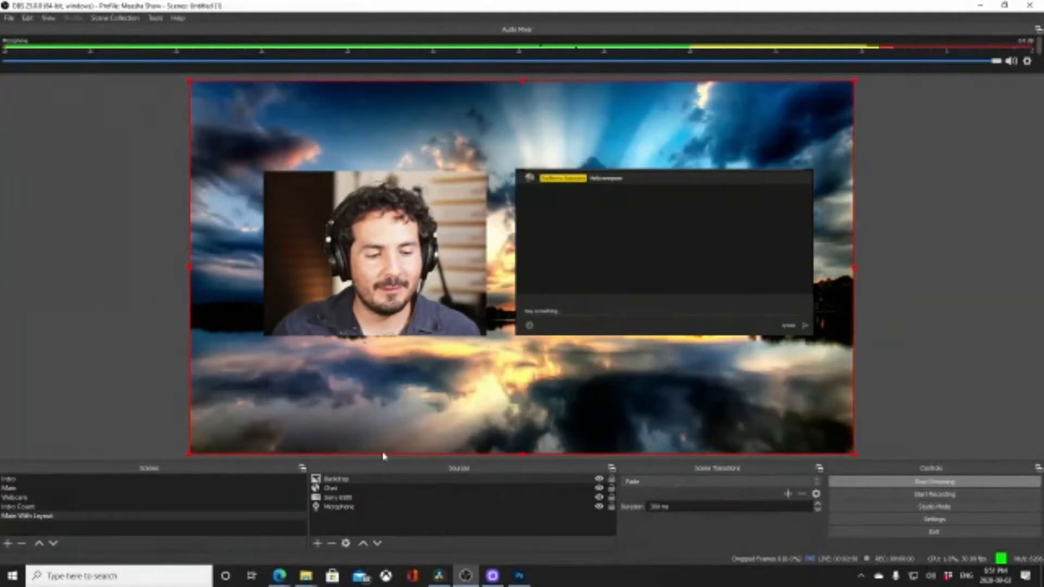
{"action": "mouse_move", "coordinate": [272, 578]}
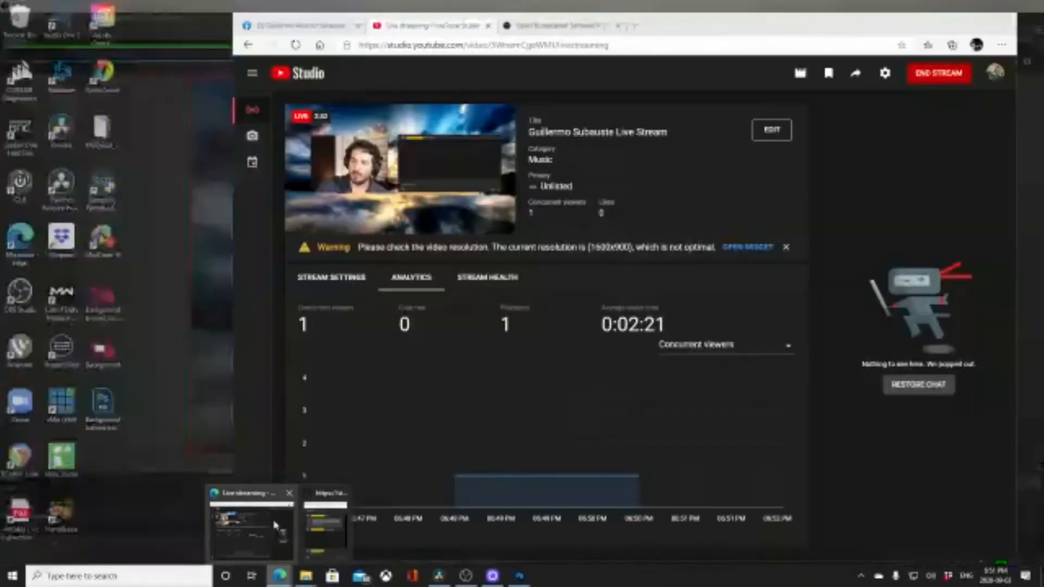
{"action": "left_click", "coordinate": [278, 526]}
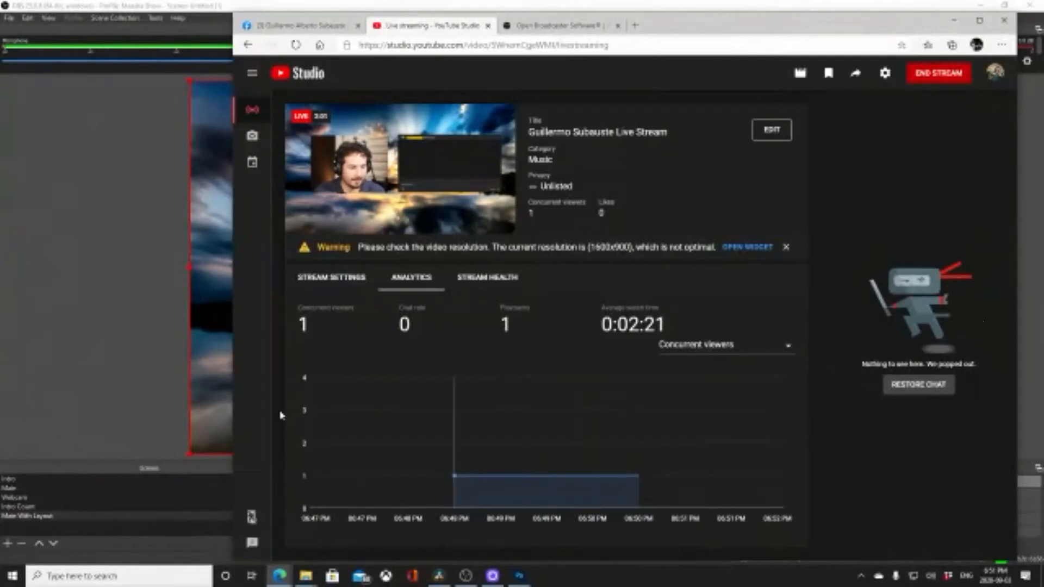
{"action": "left_click", "coordinate": [107, 356]}
{"action": "left_click", "coordinate": [400, 483]}
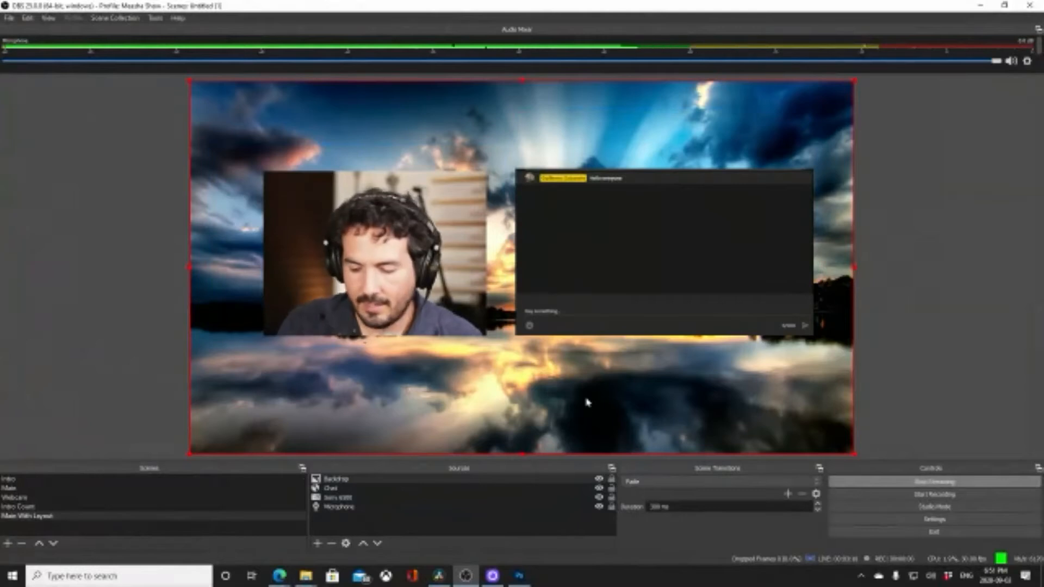
- Hide the Chat overlay and add a Window Capture source named 'Friend'
{"action": "left_click", "coordinate": [359, 489]}
{"action": "left_click", "coordinate": [599, 488]}
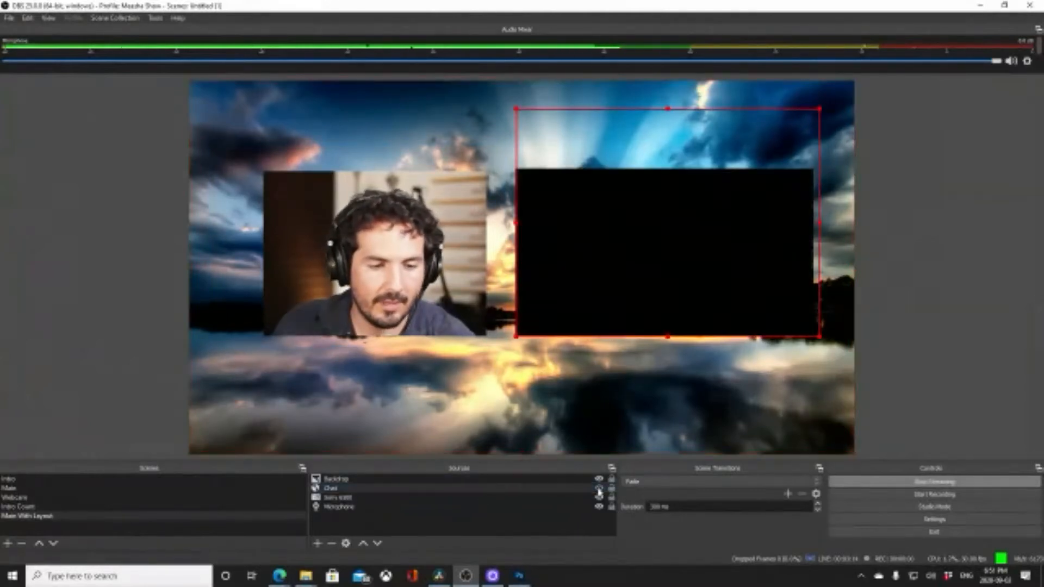
{"action": "left_click", "coordinate": [317, 543]}
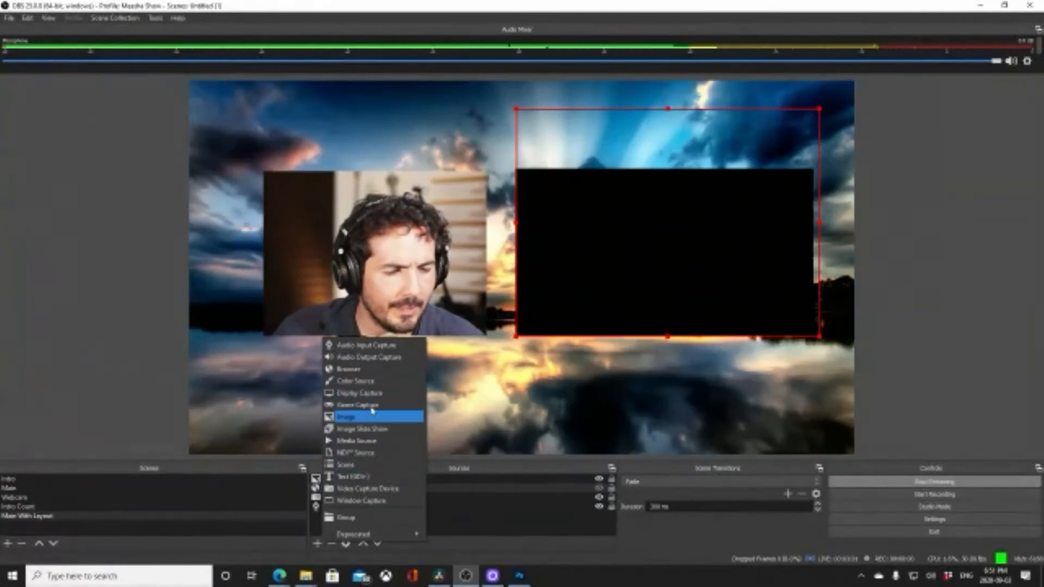
{"action": "left_click", "coordinate": [362, 501]}
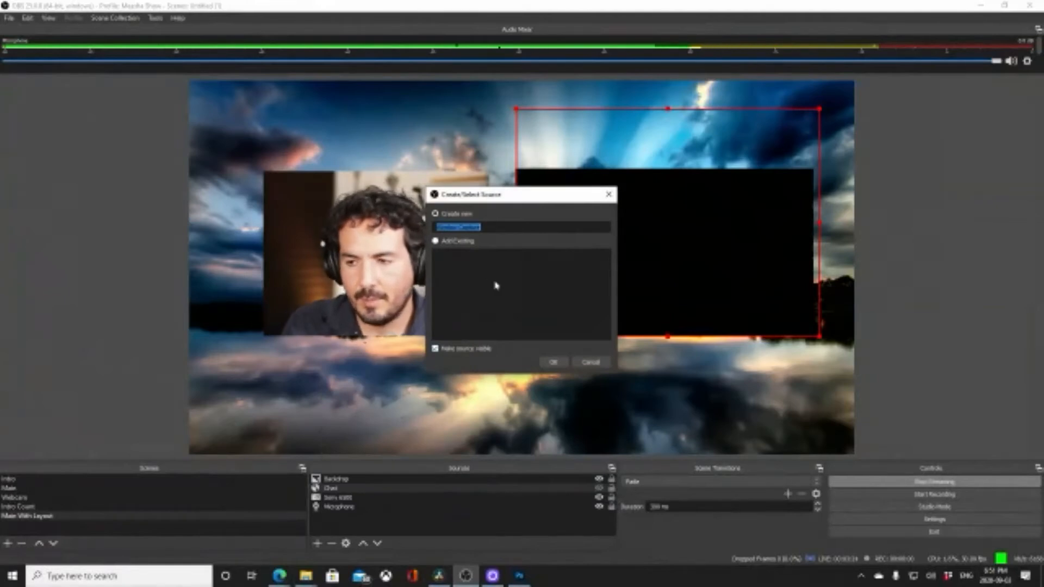
{"action": "type", "text": "Friend"}
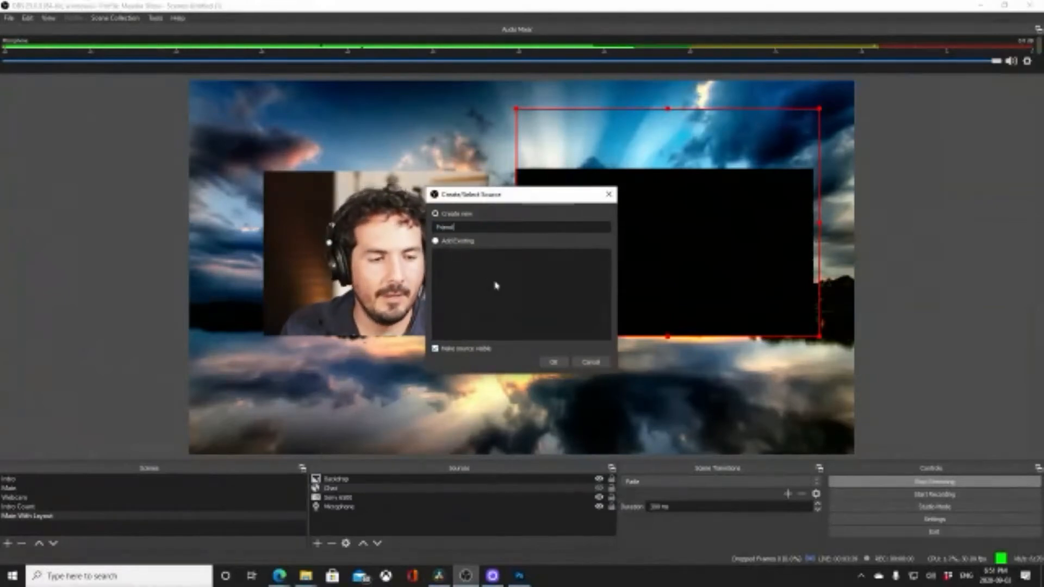
{"action": "left_click", "coordinate": [554, 362]}
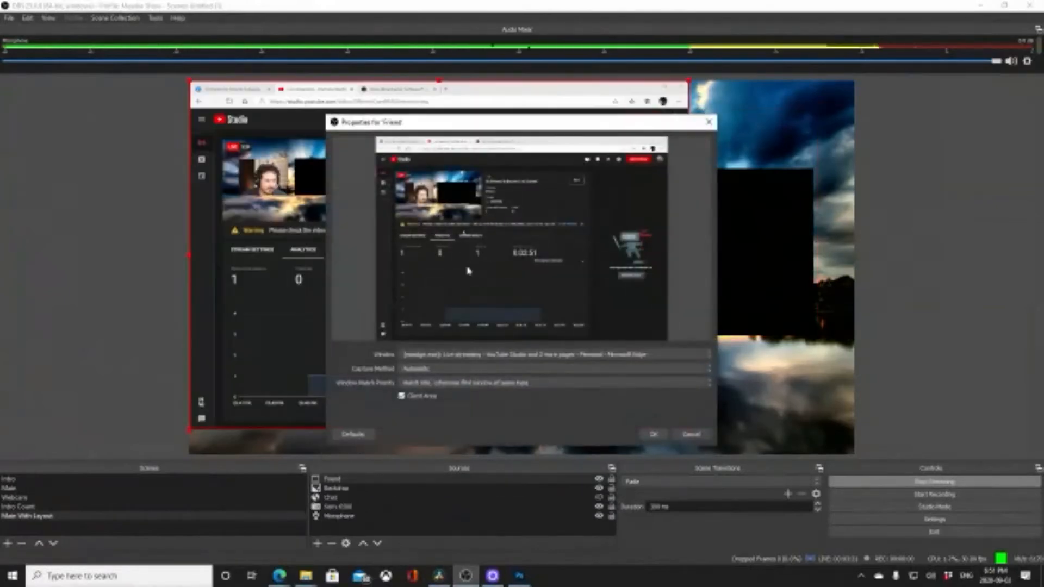
{"action": "left_click", "coordinate": [483, 355]}
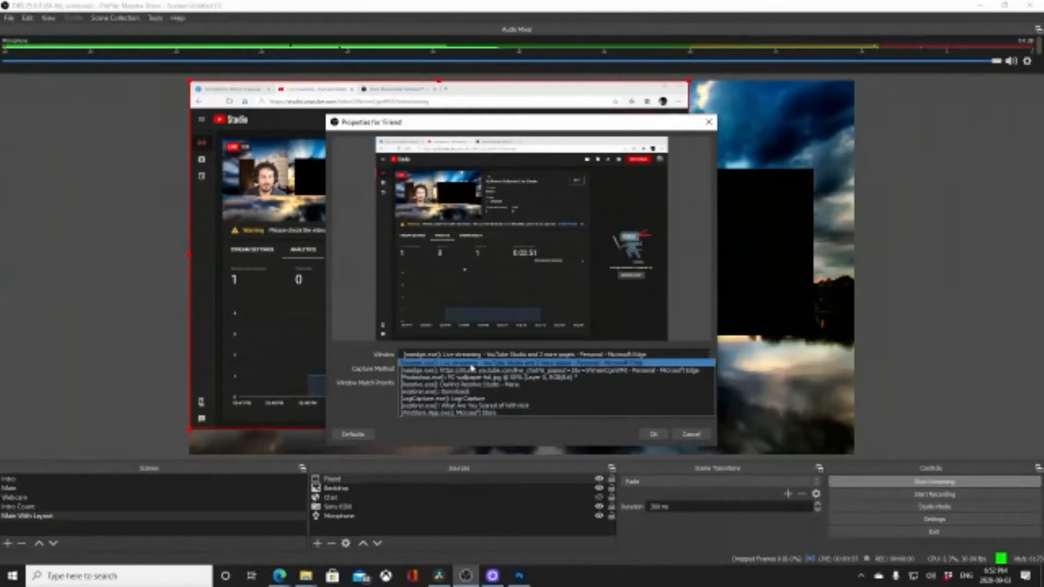
- Keep the Edge YouTube Studio window as Friend's capture target and confirm its properties
{"action": "left_click", "coordinate": [377, 227]}
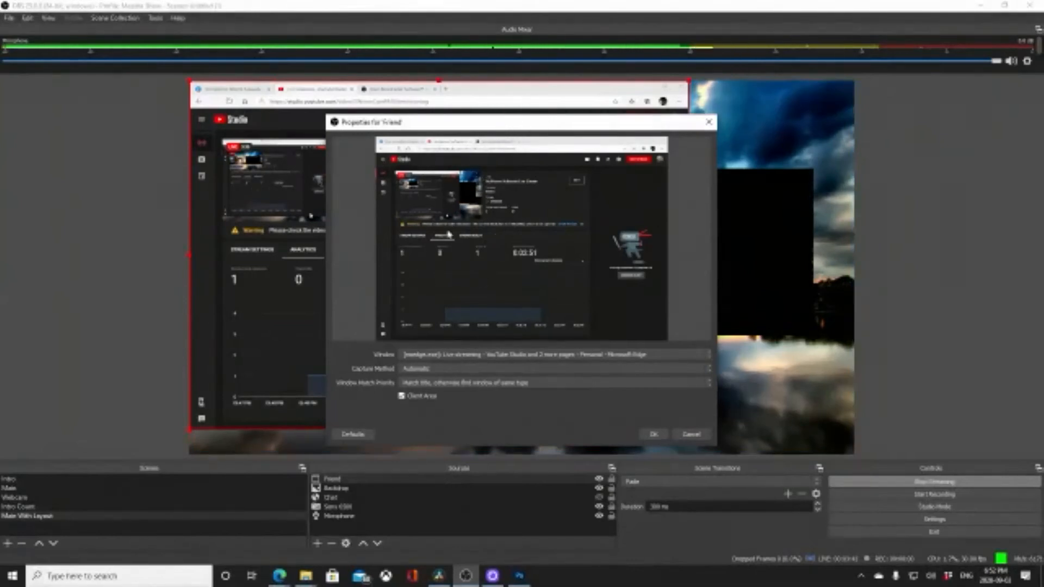
{"action": "left_click", "coordinate": [654, 434]}
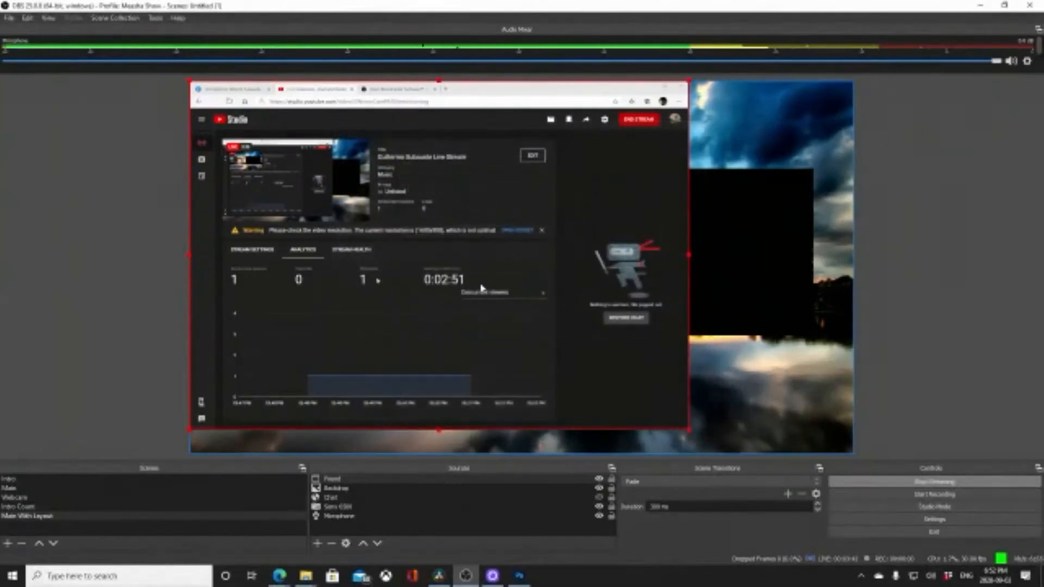
- Shift the browser capture and reset the sky backdrop to fill the canvas
{"action": "left_click_drag", "start_coordinate": [216, 132], "coordinate": [277, 148]}
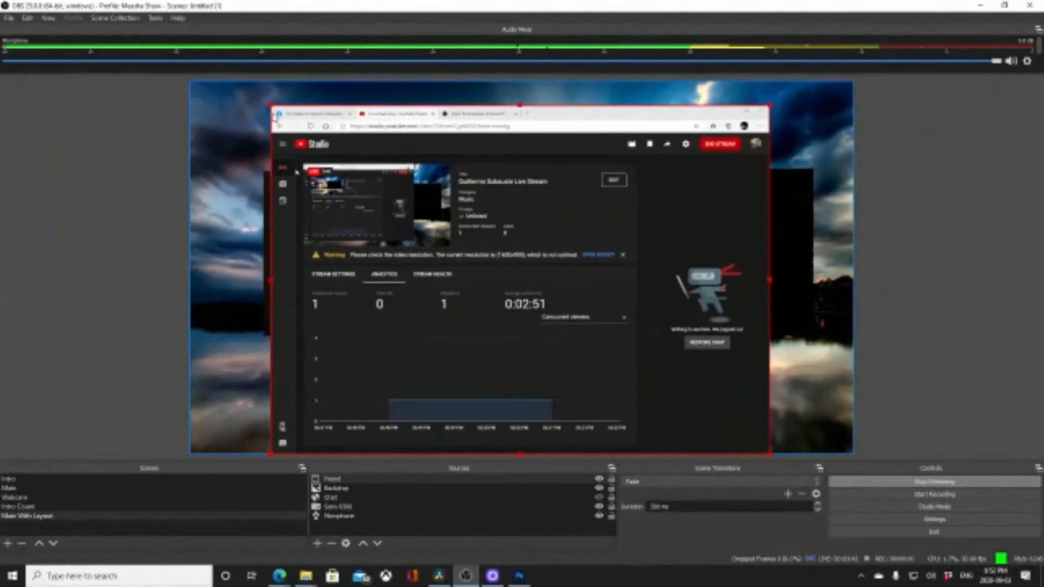
{"action": "left_click_drag", "start_coordinate": [236, 292], "coordinate": [311, 296]}
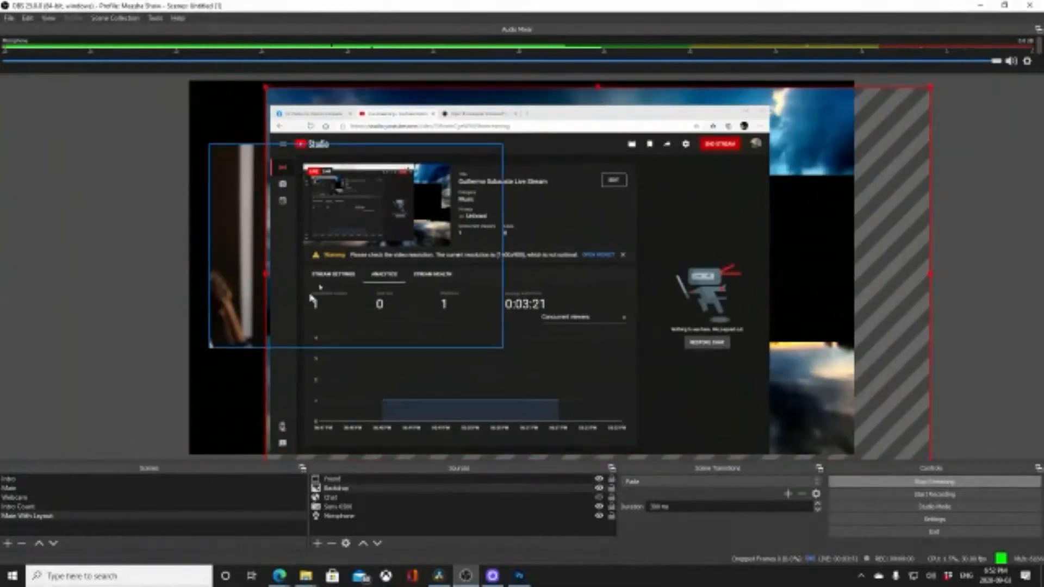
{"action": "key", "text": "ctrl+r"}
{"action": "left_click", "coordinate": [328, 270]}
{"action": "left_click", "coordinate": [277, 282]}
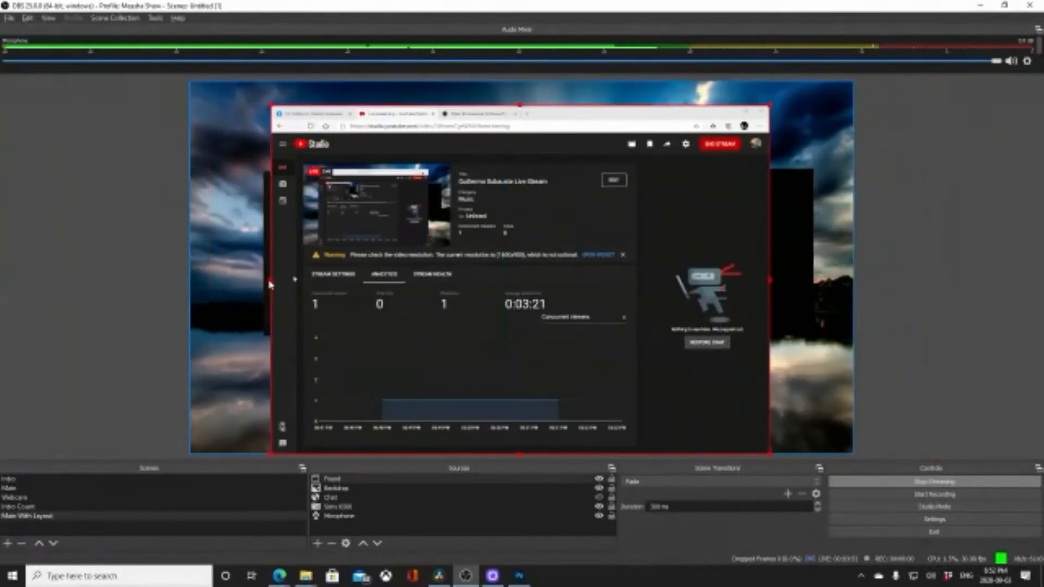
- Crop the browser capture from the left and top down to just the chat panel
{"action": "left_click_drag", "start_coordinate": [270, 284], "coordinate": [647, 301]}
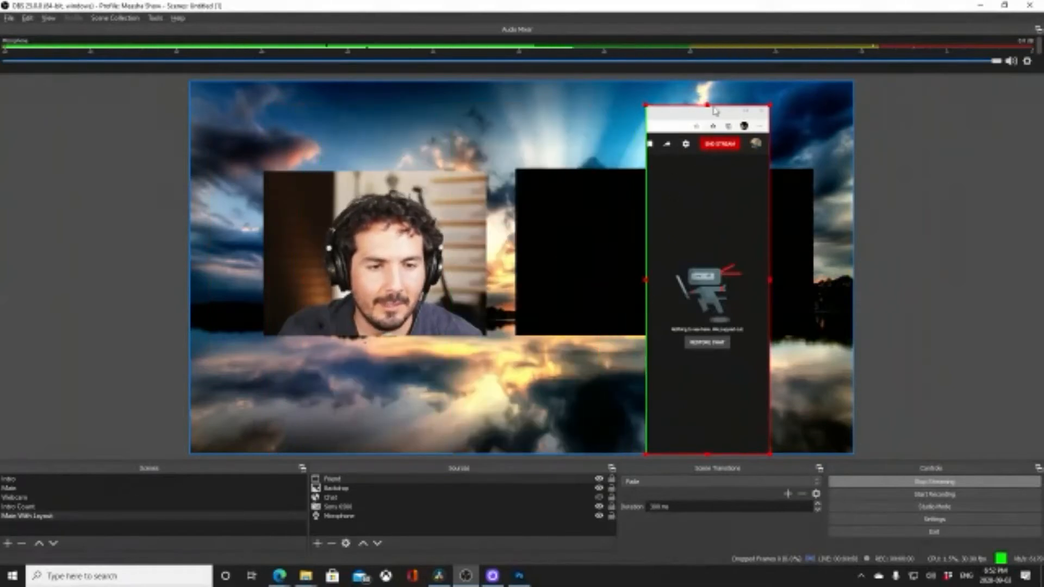
{"action": "left_click_drag", "start_coordinate": [707, 107], "coordinate": [704, 256]}
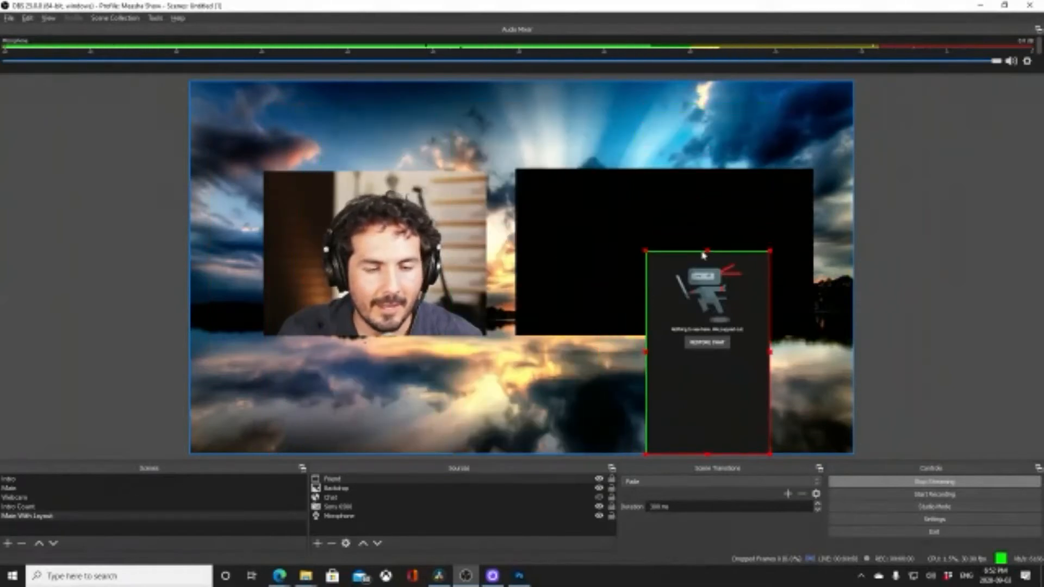
{"action": "left_click_drag", "start_coordinate": [720, 347], "coordinate": [673, 288]}
{"action": "left_click_drag", "start_coordinate": [662, 398], "coordinate": [674, 301]}
{"action": "left_click_drag", "start_coordinate": [597, 306], "coordinate": [573, 320]}
{"action": "left_click_drag", "start_coordinate": [482, 184], "coordinate": [536, 128]}
- Enlarge the cropped chat panel over the right frame and move Backdrop to the top of the sources
{"action": "left_click", "coordinate": [590, 201]}
{"action": "mouse_move", "coordinate": [684, 256]}
{"action": "left_mouse_down"}
{"action": "mouse_move", "coordinate": [655, 257]}
{"action": "mouse_move", "coordinate": [672, 258]}
{"action": "left_mouse_up"}
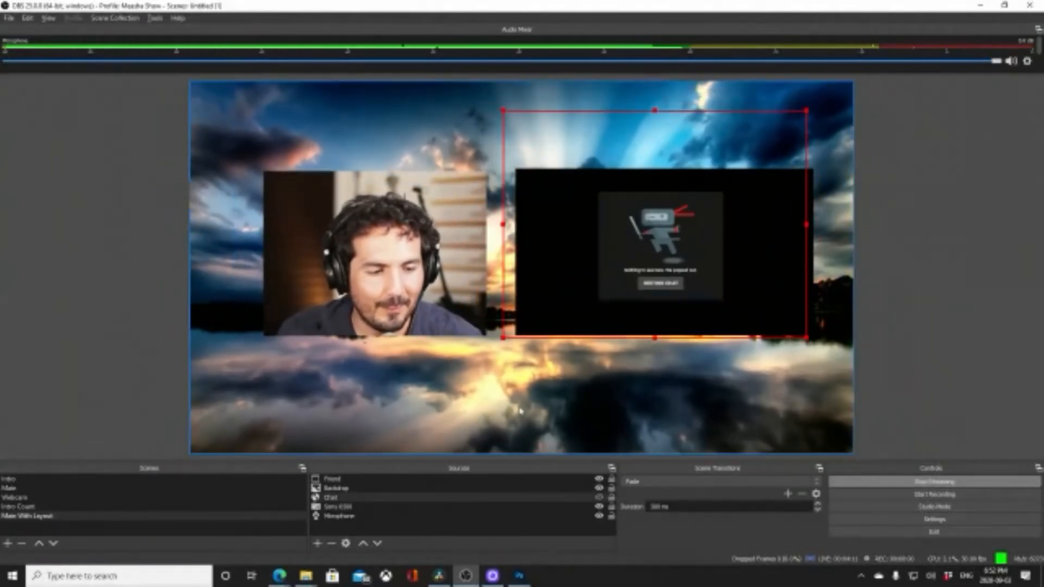
{"action": "left_click", "coordinate": [619, 280]}
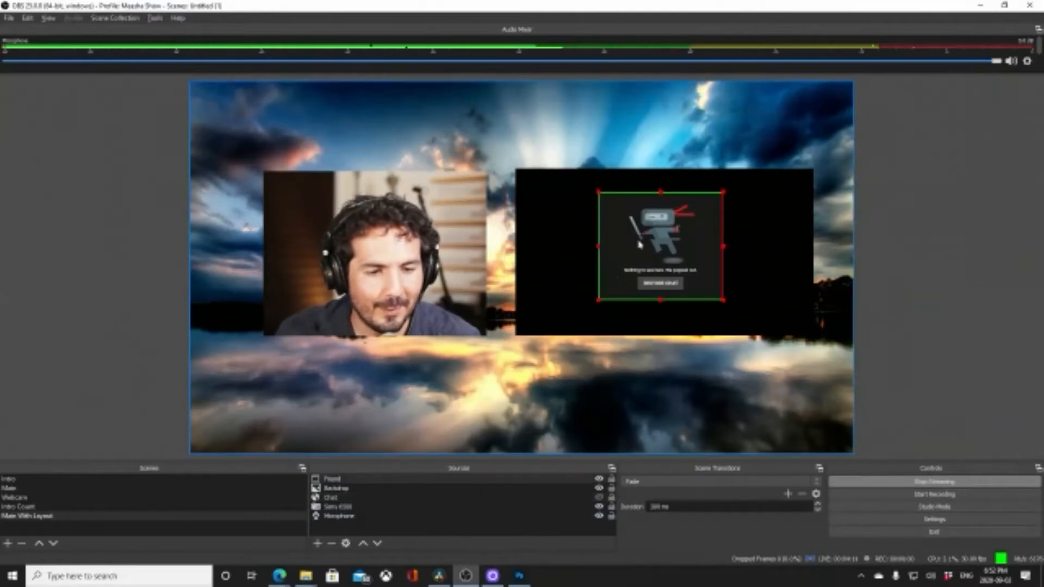
{"action": "left_click_drag", "start_coordinate": [599, 301], "coordinate": [476, 407]}
{"action": "left_click_drag", "start_coordinate": [560, 340], "coordinate": [628, 298]}
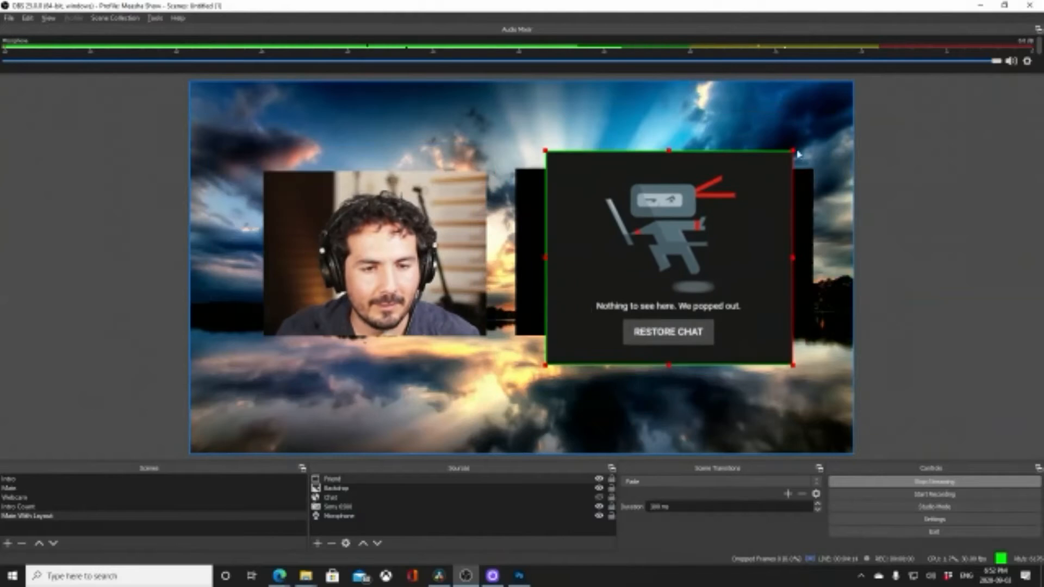
{"action": "left_click_drag", "start_coordinate": [793, 151], "coordinate": [846, 102]}
{"action": "left_click_drag", "start_coordinate": [769, 169], "coordinate": [739, 212]}
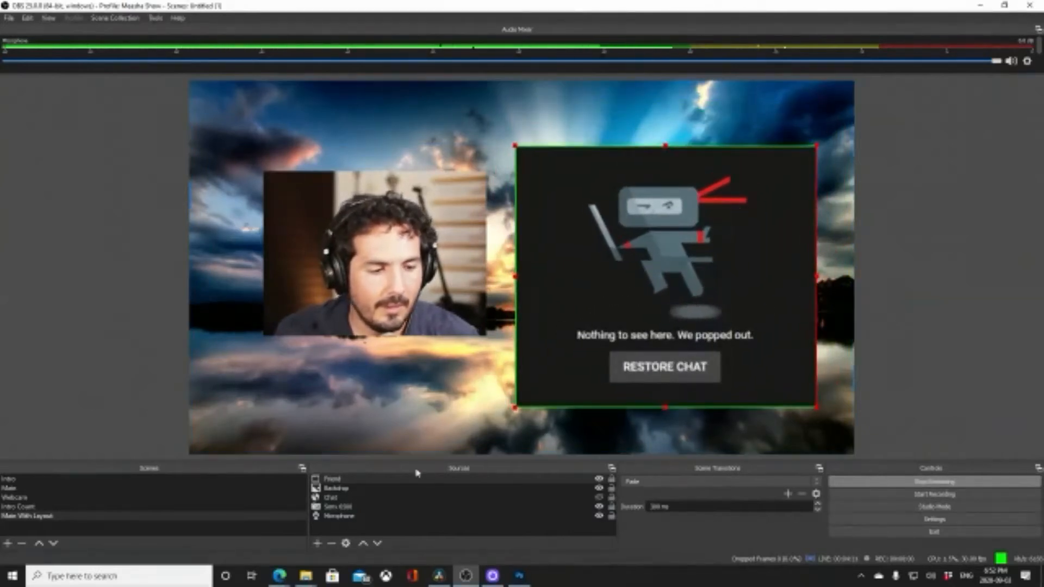
{"action": "left_click_drag", "start_coordinate": [357, 490], "coordinate": [358, 480]}
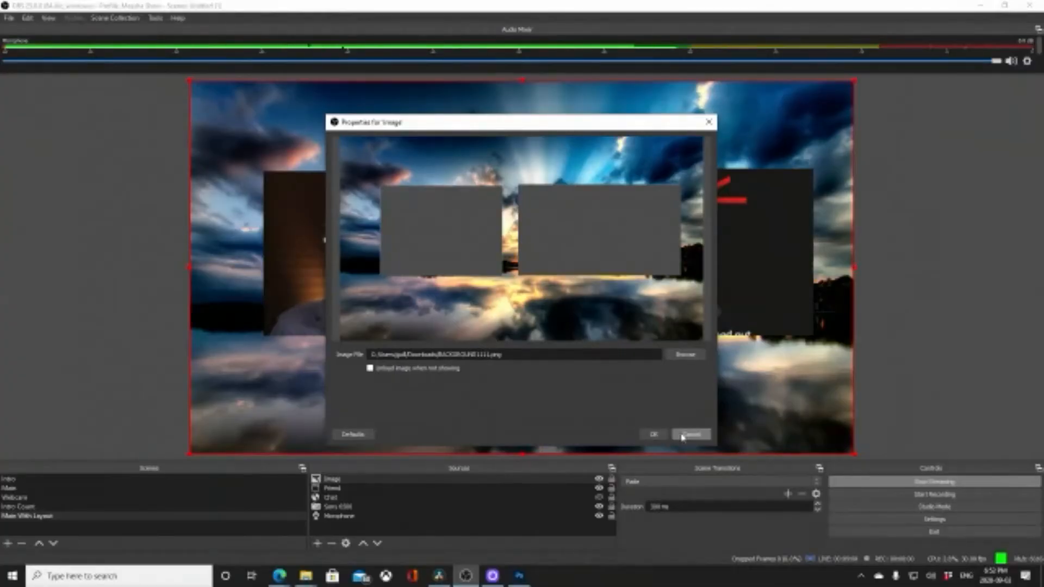
- Confirm the layout image settings and briefly hide then re-show the layout Image source
{"action": "left_click", "coordinate": [655, 436]}
{"action": "left_click", "coordinate": [617, 311]}
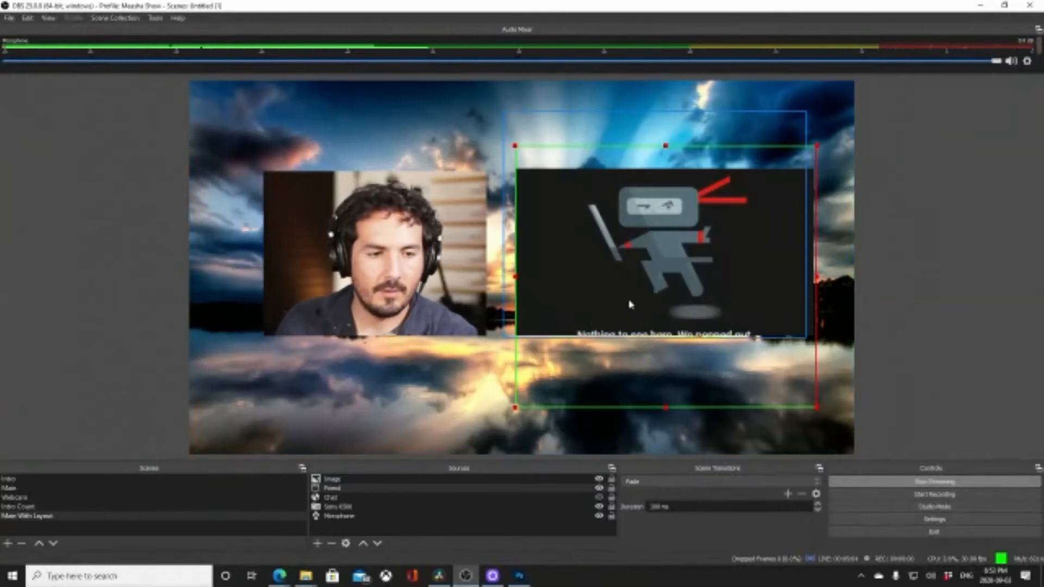
{"action": "left_click", "coordinate": [597, 287]}
{"action": "left_click", "coordinate": [695, 279]}
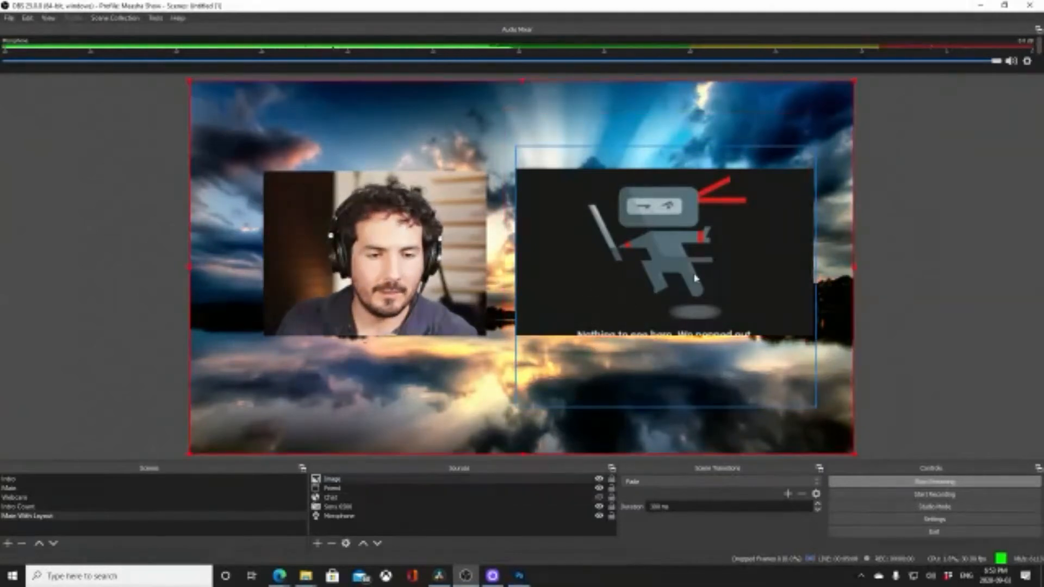
{"action": "left_click", "coordinate": [644, 293]}
{"action": "left_click", "coordinate": [413, 480]}
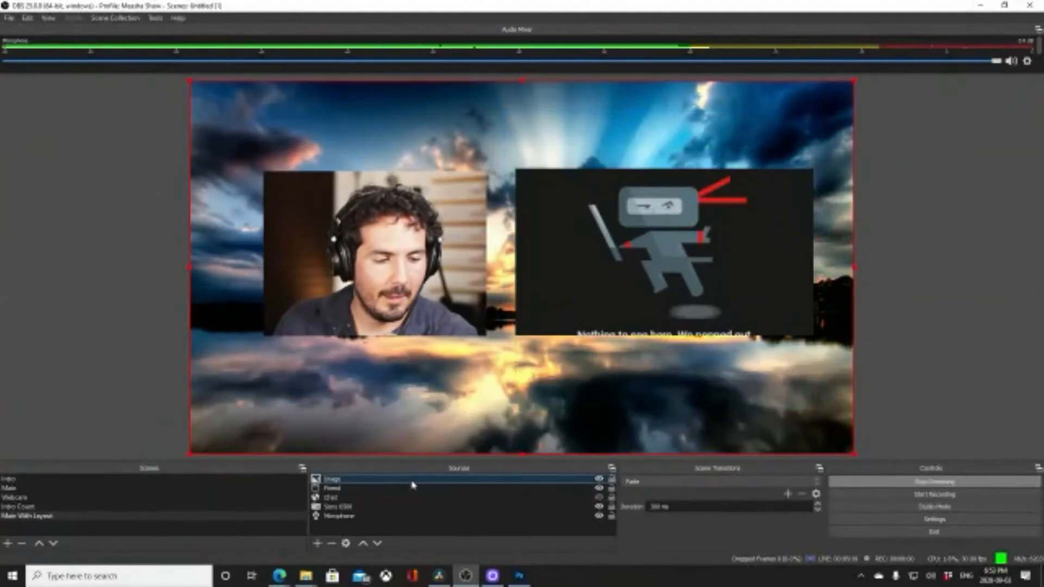
{"action": "left_click", "coordinate": [599, 479]}
{"action": "left_click", "coordinate": [601, 479]}
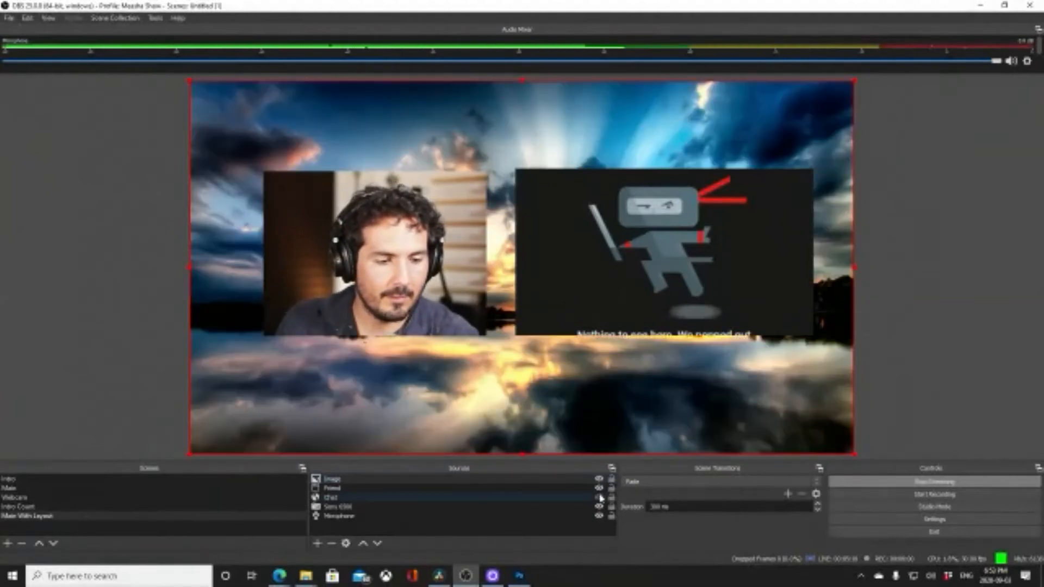
- Hide the ninja Friend panel, cancelling an accidental removal of the Image source
{"action": "left_click", "coordinate": [597, 489]}
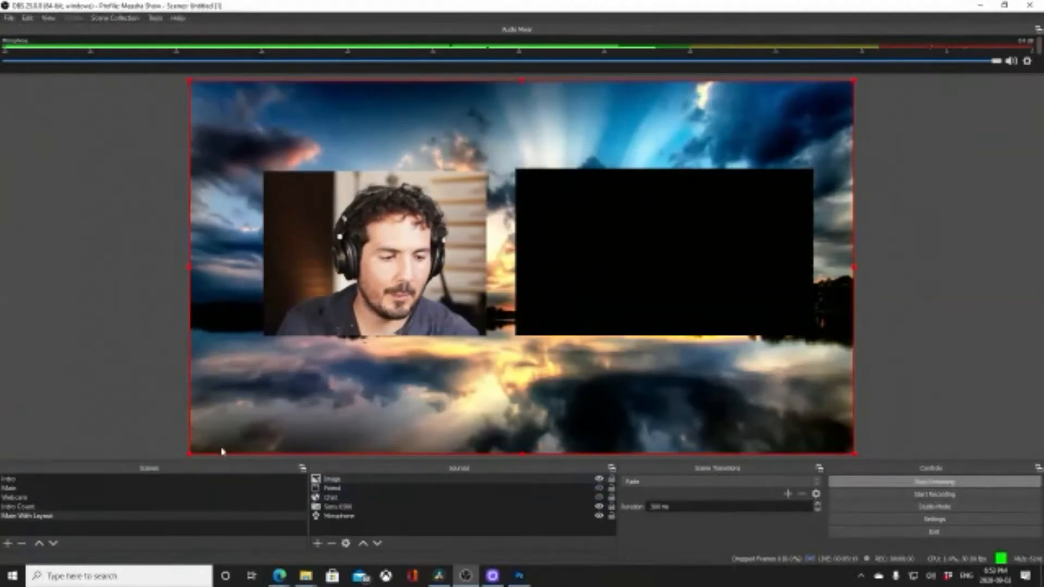
{"action": "left_click", "coordinate": [331, 544]}
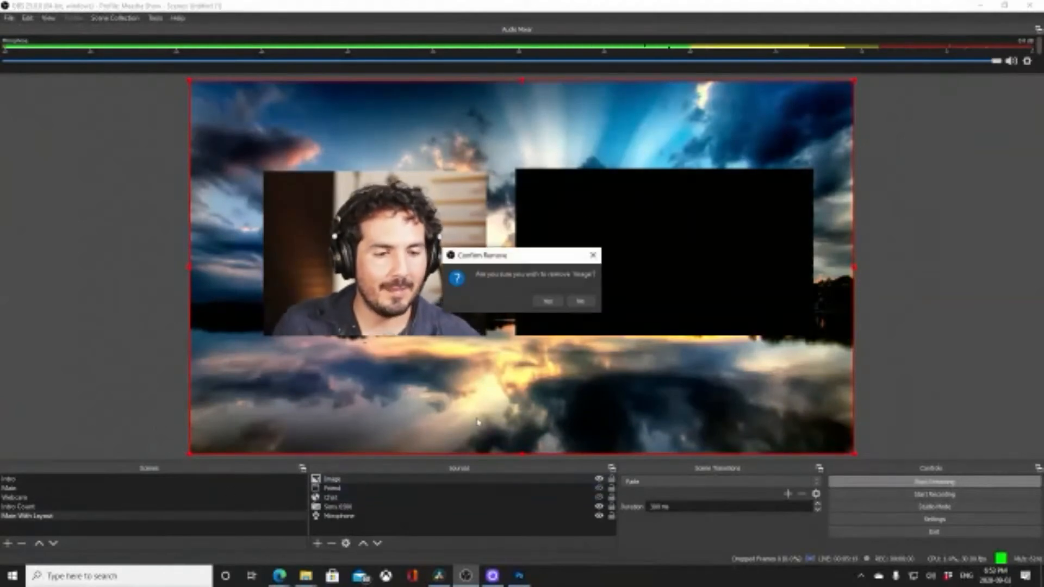
{"action": "left_click", "coordinate": [580, 301]}
{"action": "left_click", "coordinate": [318, 544]}
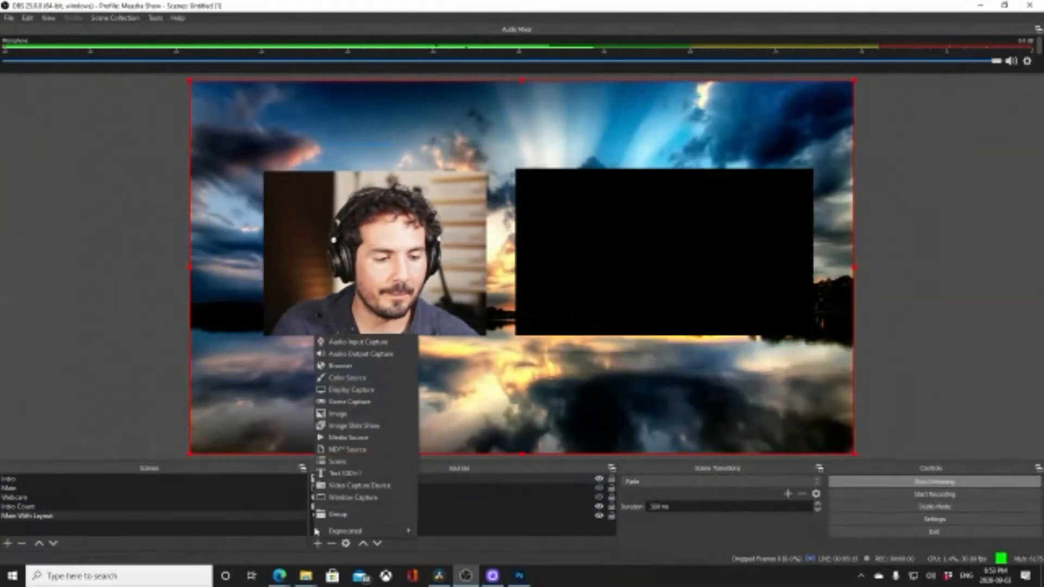
- Add the existing Logitech camera, fit it into the right opening, and place it beneath the layout image
{"action": "left_click", "coordinate": [368, 485]}
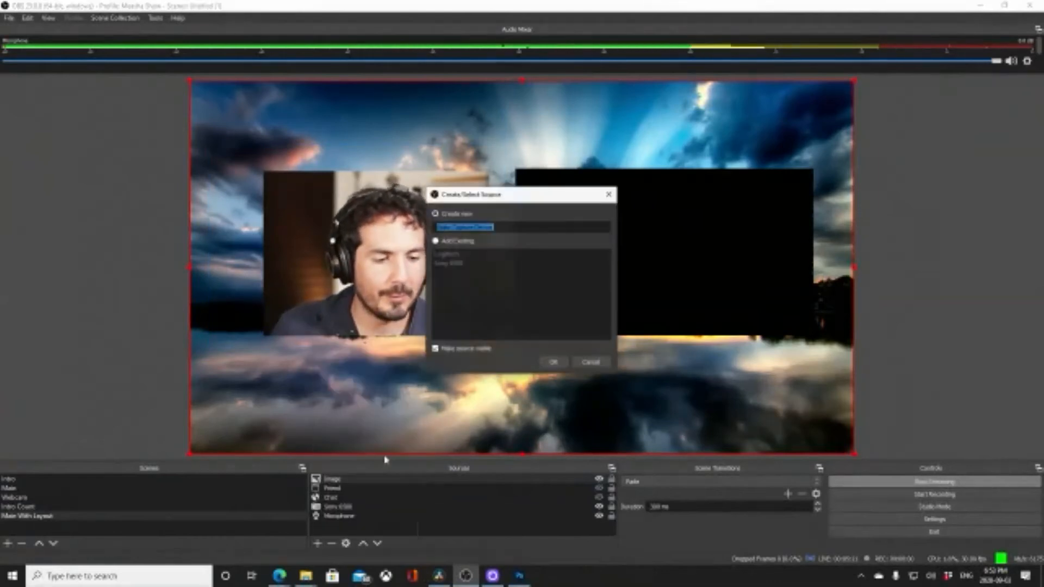
{"action": "left_click", "coordinate": [445, 254]}
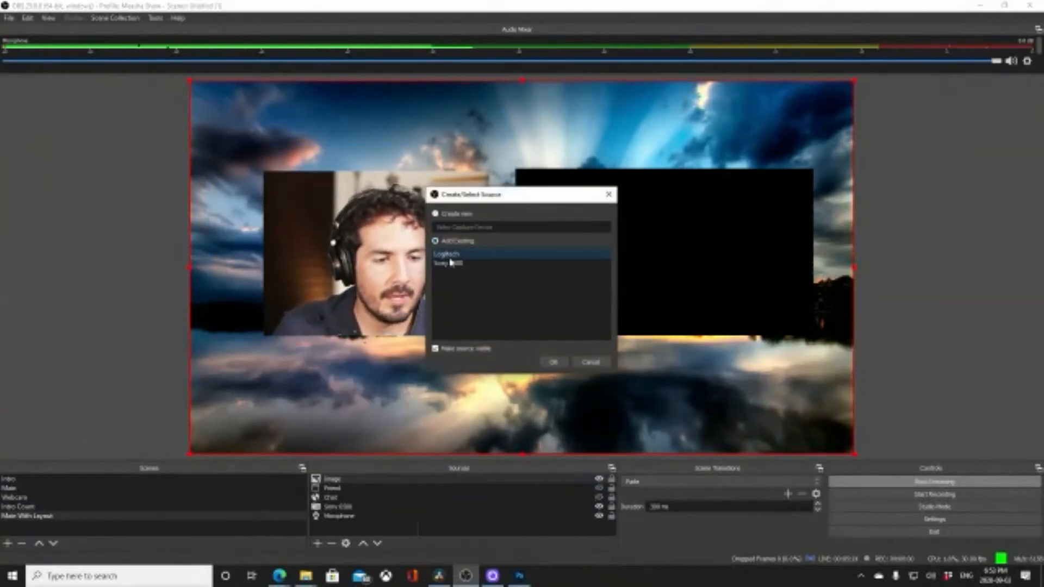
{"action": "left_click", "coordinate": [553, 363]}
{"action": "left_click_drag", "start_coordinate": [501, 287], "coordinate": [718, 340]}
{"action": "left_click_drag", "start_coordinate": [427, 384], "coordinate": [547, 343]}
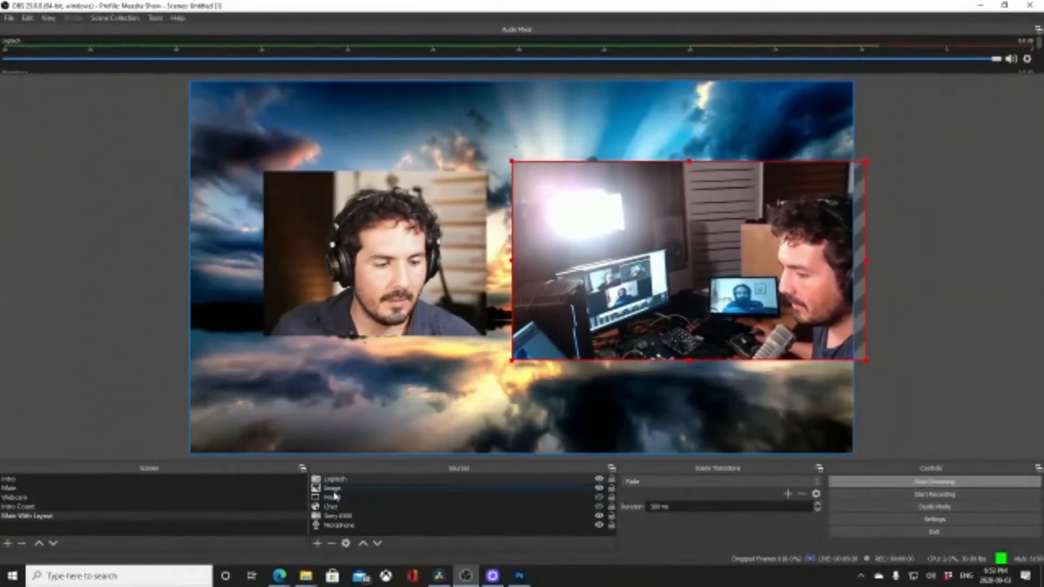
{"action": "left_click_drag", "start_coordinate": [334, 480], "coordinate": [340, 493]}
{"action": "left_click_drag", "start_coordinate": [638, 325], "coordinate": [613, 312]}
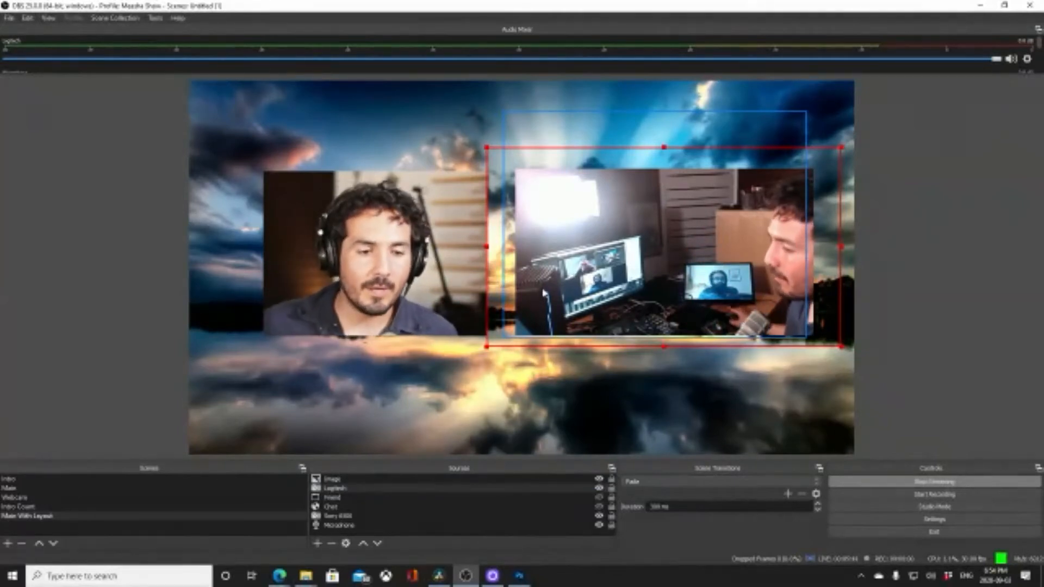
{"action": "left_click", "coordinate": [402, 360]}
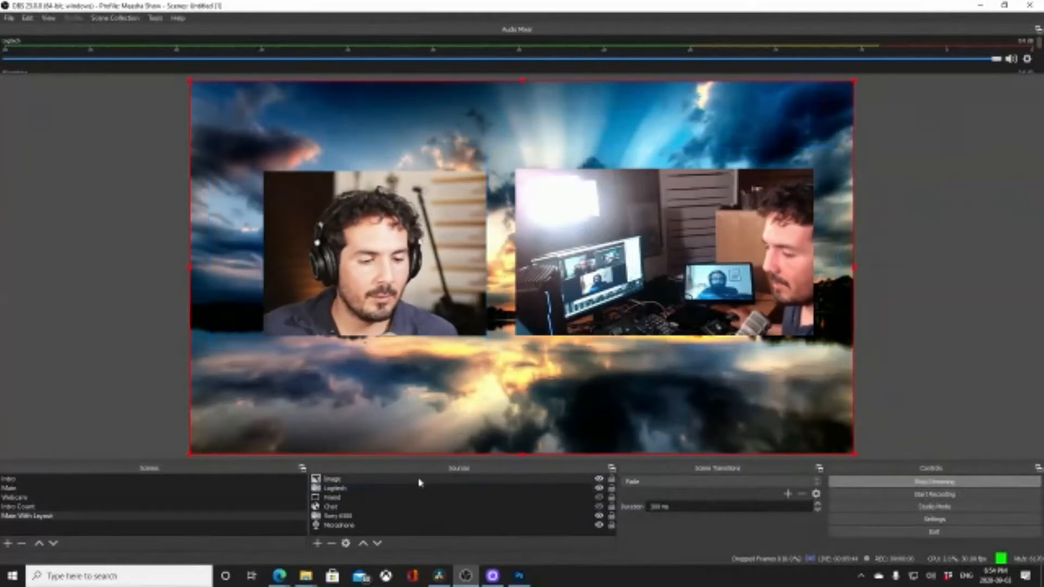
- Add a new text source containing the presenter's full name
{"action": "left_click", "coordinate": [320, 548]}
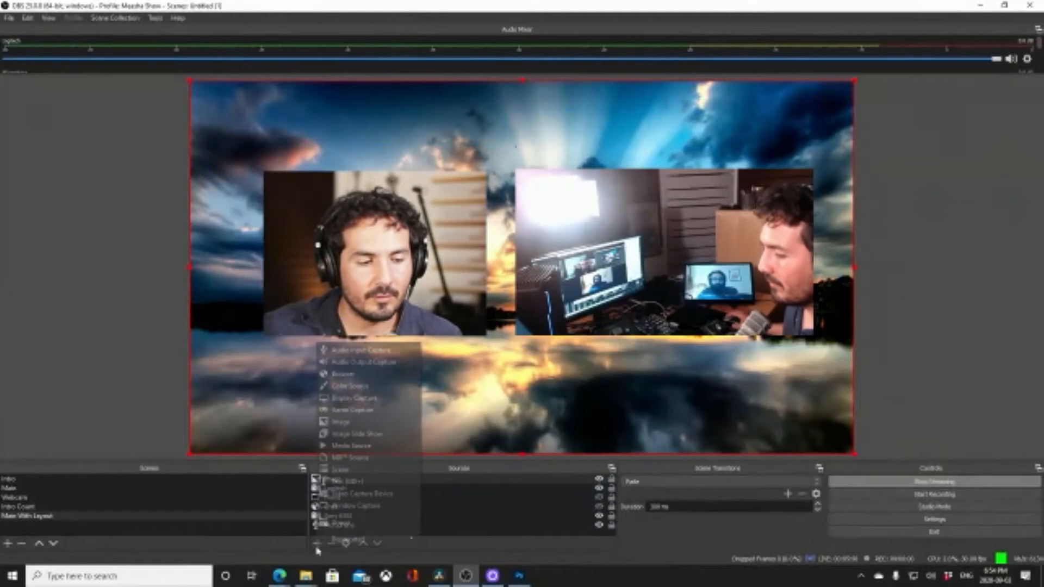
{"action": "left_click", "coordinate": [360, 481]}
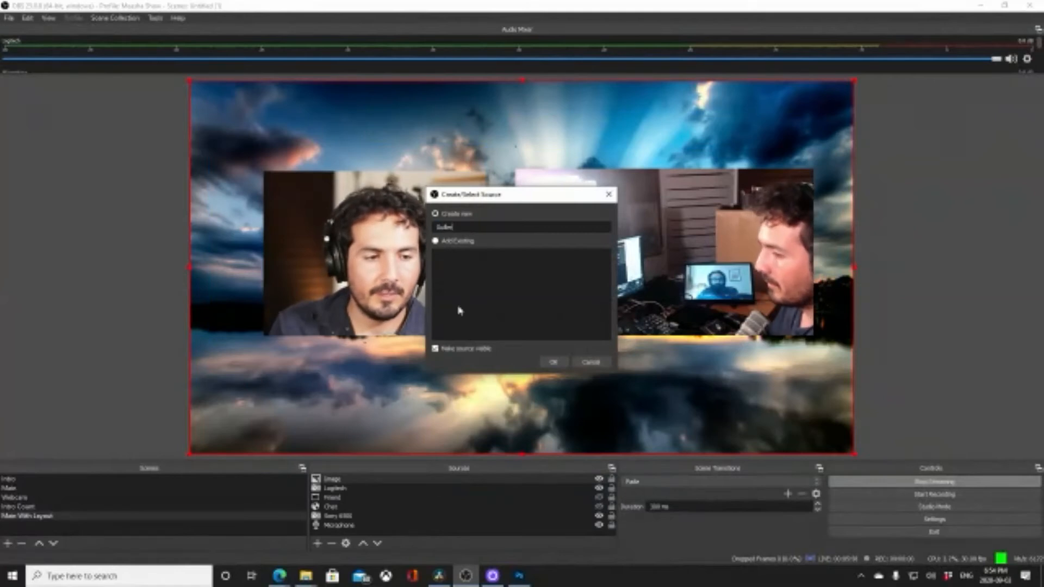
{"action": "left_click", "coordinate": [554, 363]}
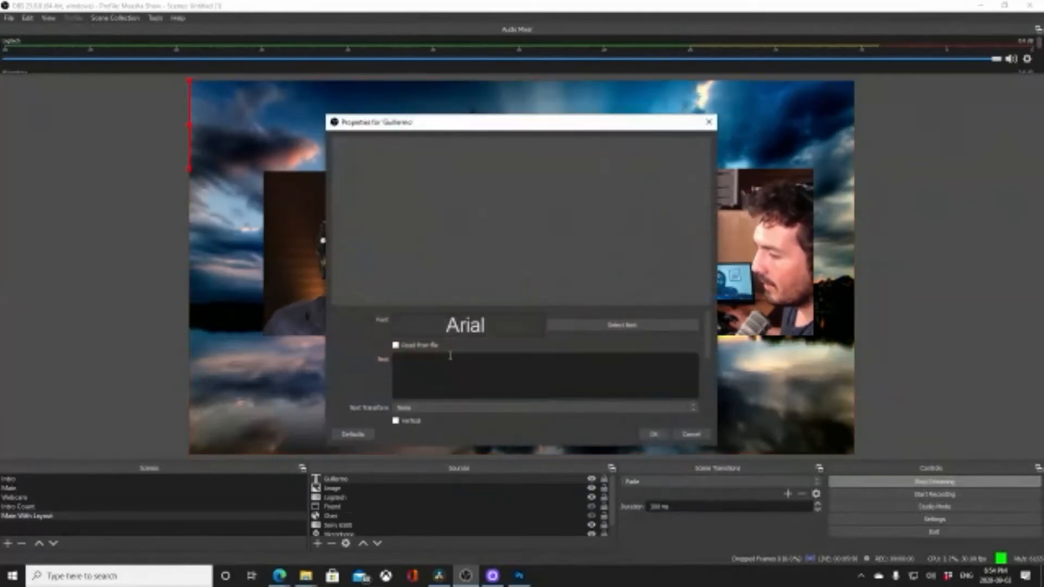
{"action": "type", "text": "Guillremto"}
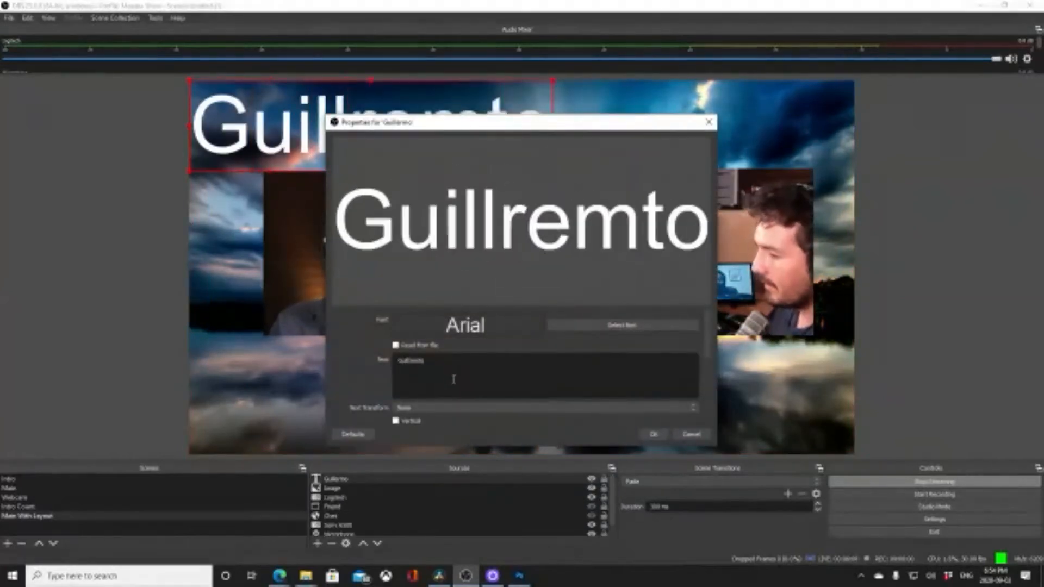
{"action": "key", "text": "BackSpace"}
{"action": "key", "text": "BackSpace"}
{"action": "key", "text": "BackSpace"}
{"action": "key", "text": "BackSpace"}
{"action": "key", "text": "BackSpace"}
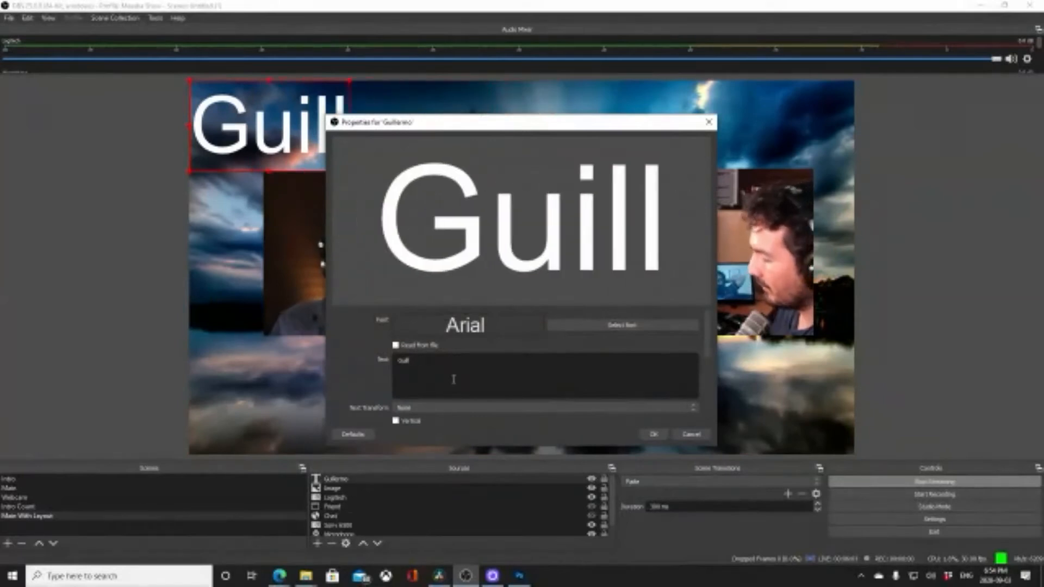
{"action": "type", "text": "ermo Subauste"}
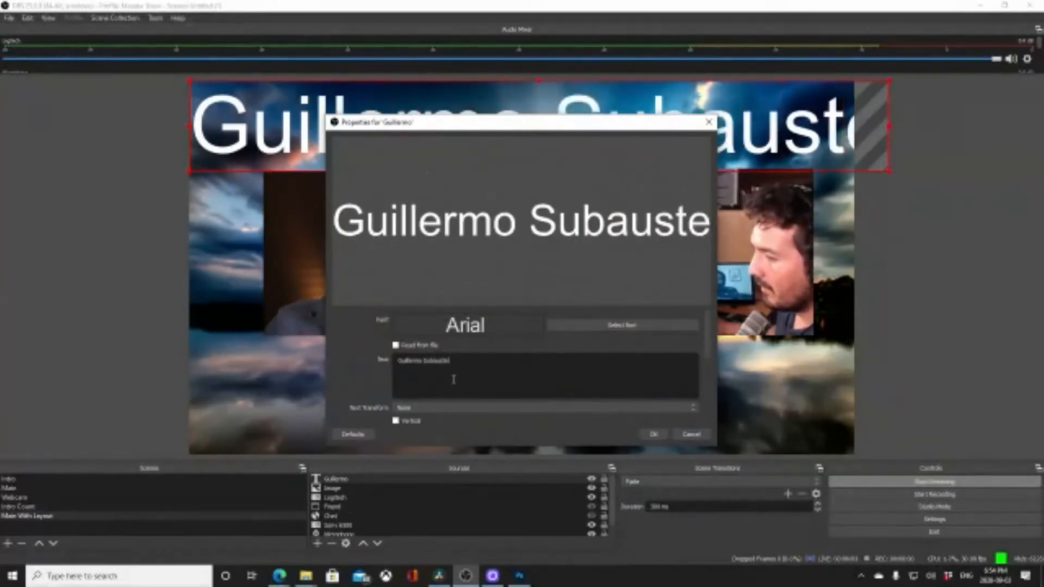
{"action": "scroll", "coordinate": [532, 371], "scroll_direction": "down", "scroll_amount": 3}
{"action": "scroll", "coordinate": [566, 369], "scroll_direction": "up", "scroll_amount": 3}
{"action": "scroll", "coordinate": [472, 398], "scroll_direction": "down", "scroll_amount": 3}
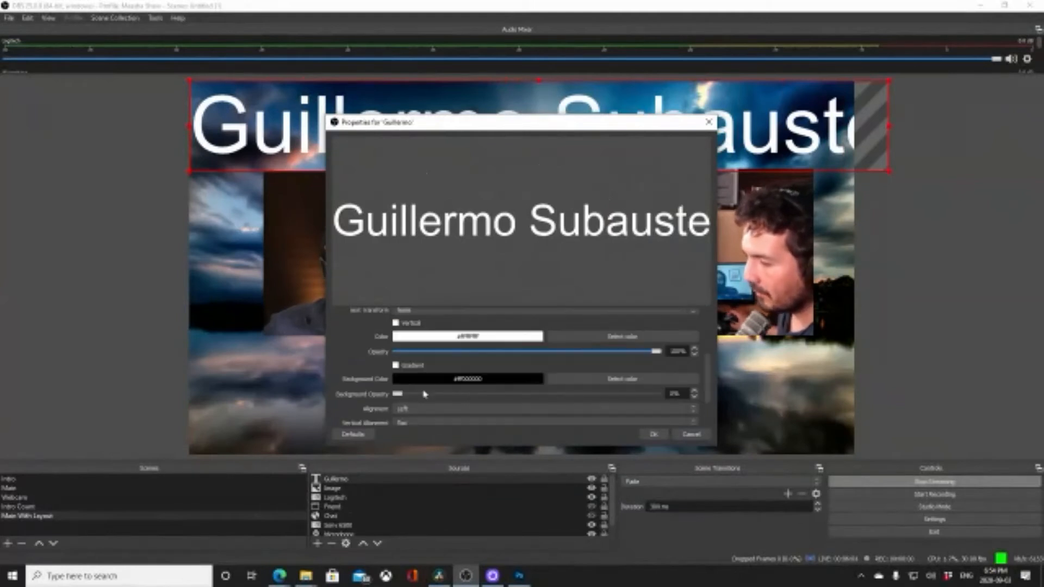
- Give the name caption a semi-transparent dark background
{"action": "left_click_drag", "start_coordinate": [507, 129], "coordinate": [807, 186]}
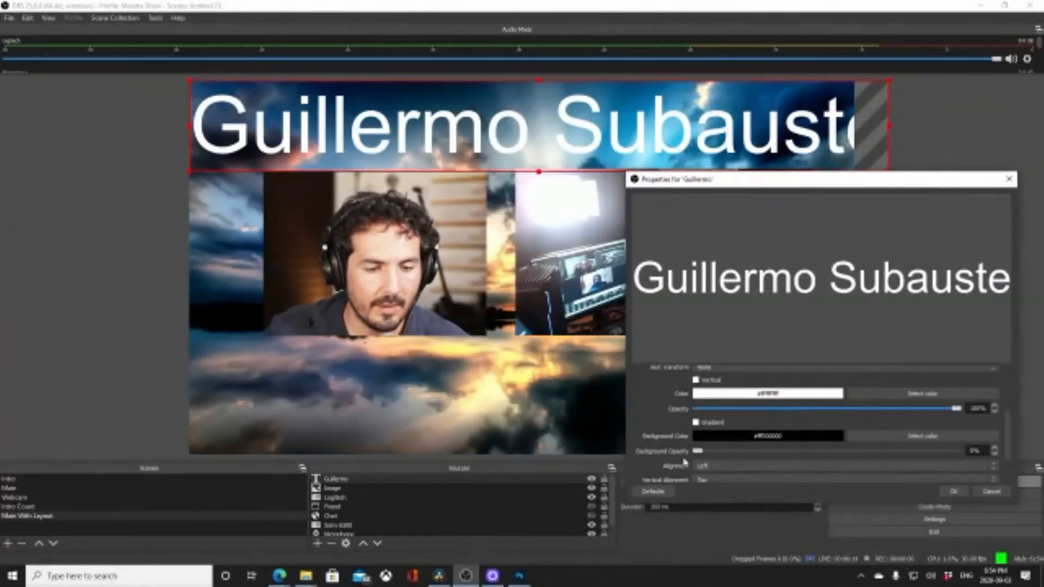
{"action": "left_click_drag", "start_coordinate": [698, 453], "coordinate": [862, 472]}
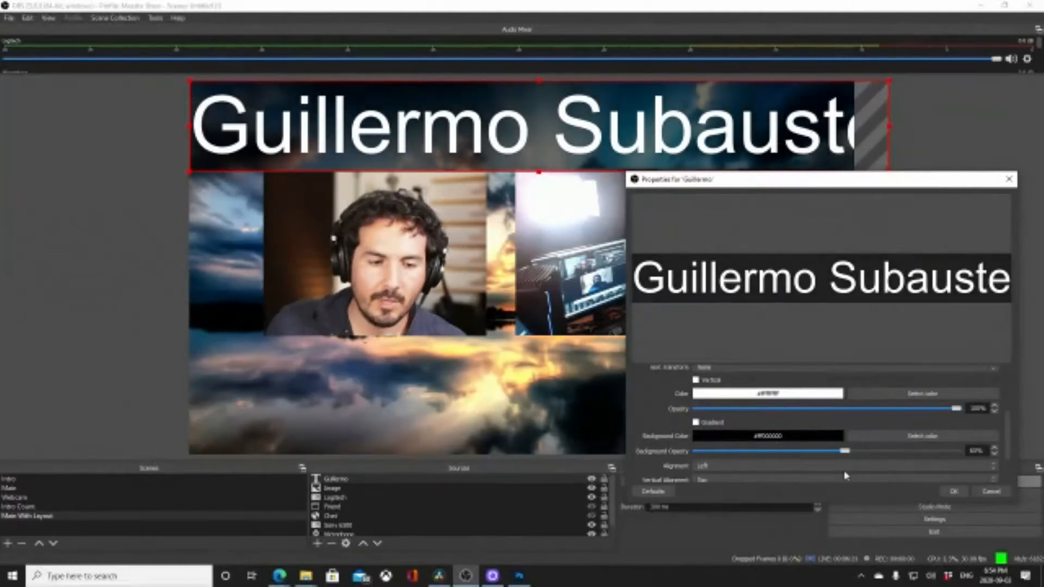
{"action": "scroll", "coordinate": [752, 478], "scroll_direction": "up", "scroll_amount": 3}
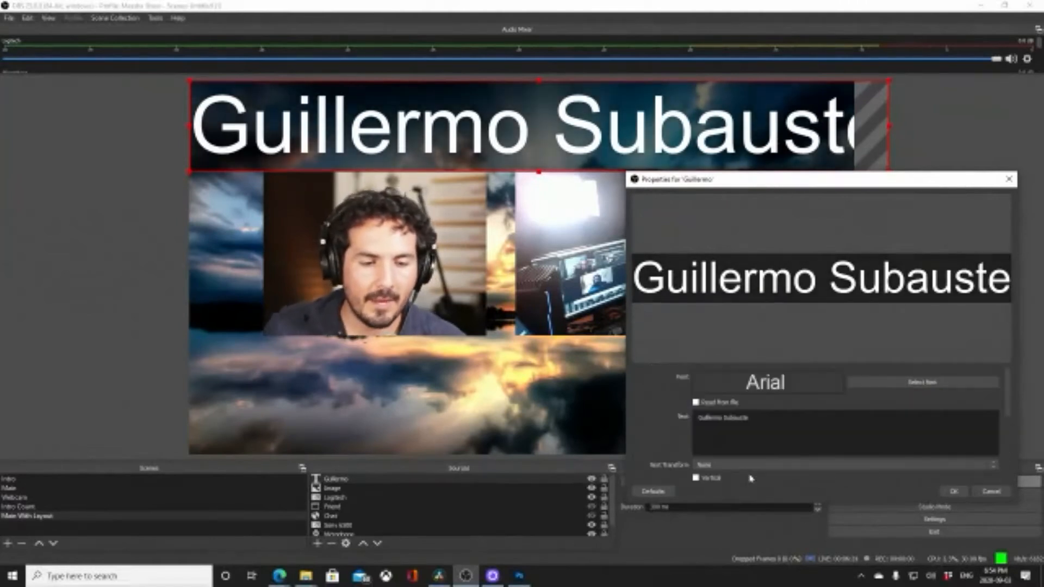
{"action": "scroll", "coordinate": [823, 461], "scroll_direction": "down", "scroll_amount": 3}
{"action": "scroll", "coordinate": [838, 435], "scroll_direction": "up", "scroll_amount": 3}
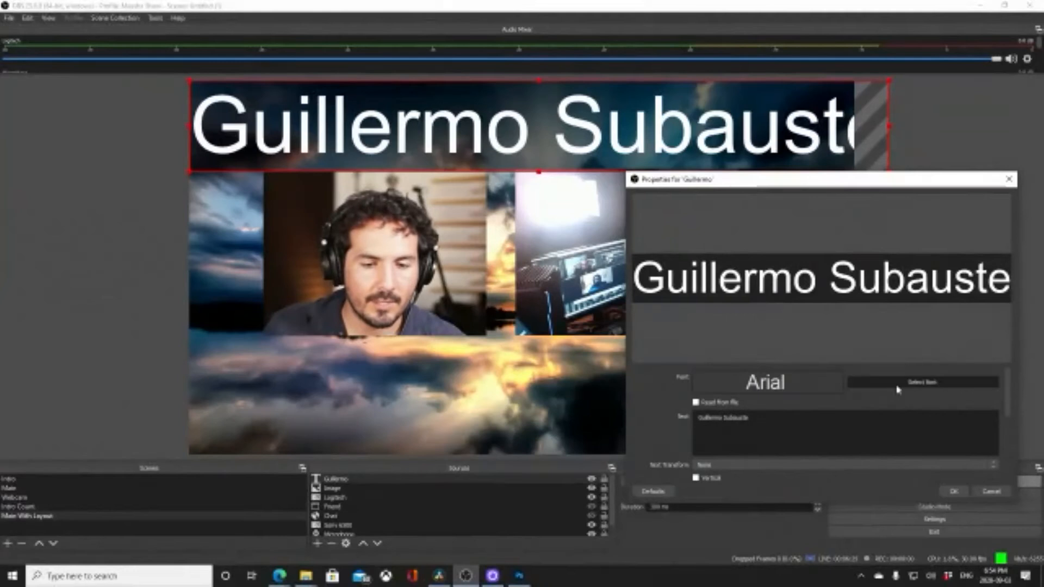
- Change the caption's font size to 80
{"action": "left_click", "coordinate": [898, 387]}
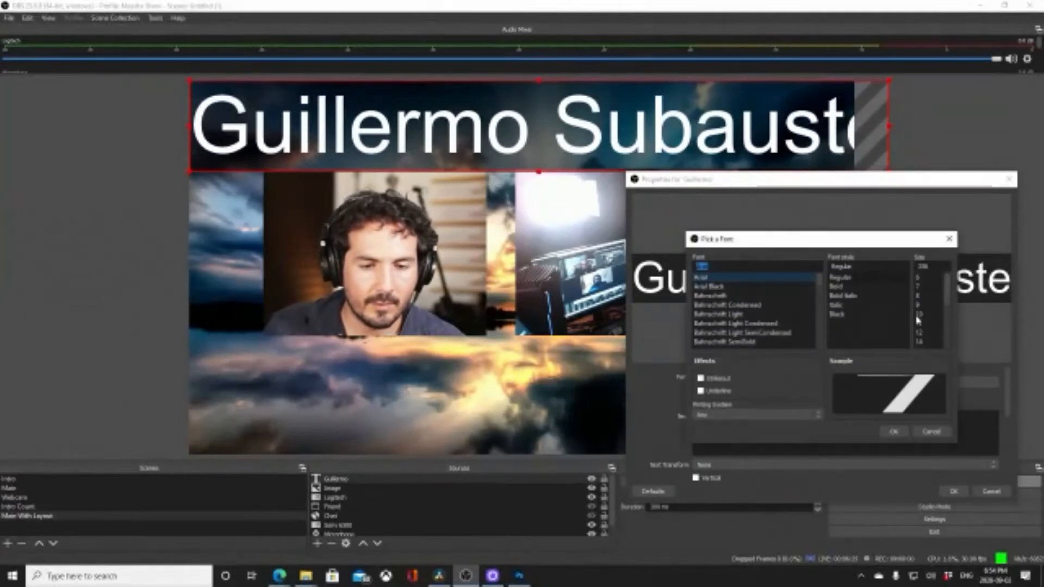
{"action": "left_click_drag", "start_coordinate": [936, 265], "coordinate": [906, 263]}
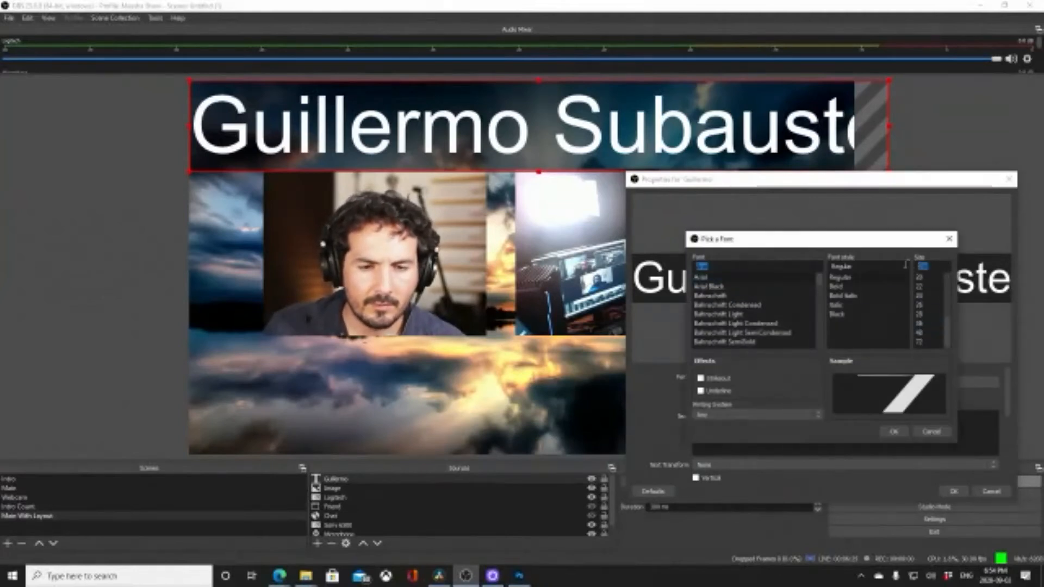
{"action": "type", "text": "200"}
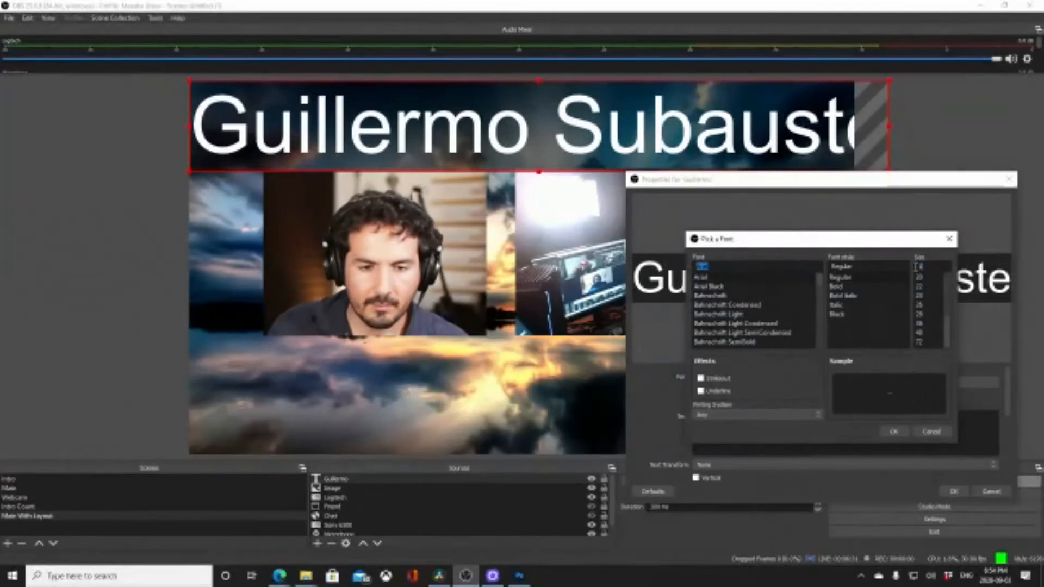
{"action": "left_click", "coordinate": [894, 432]}
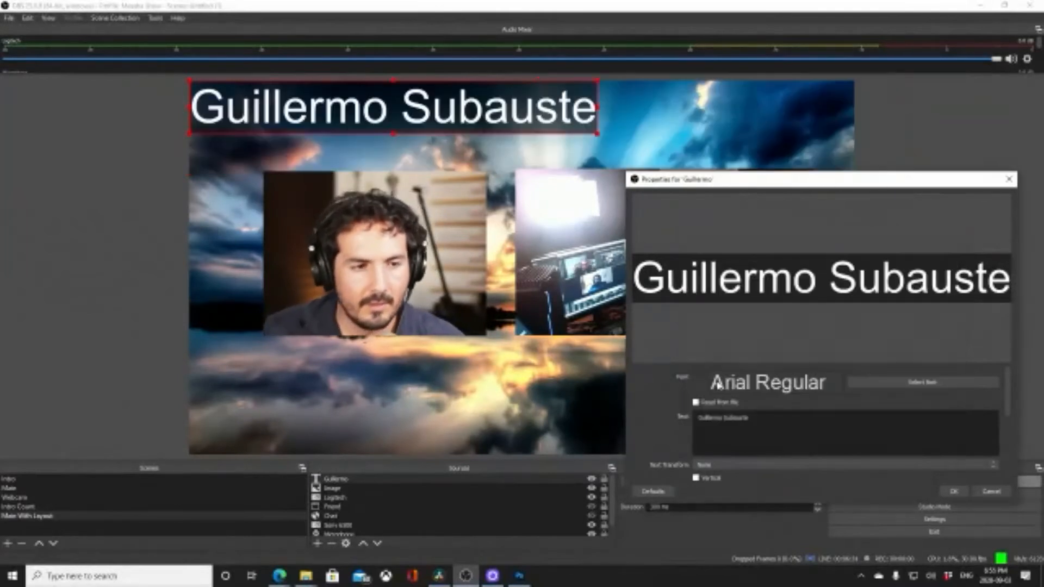
{"action": "left_click", "coordinate": [911, 385]}
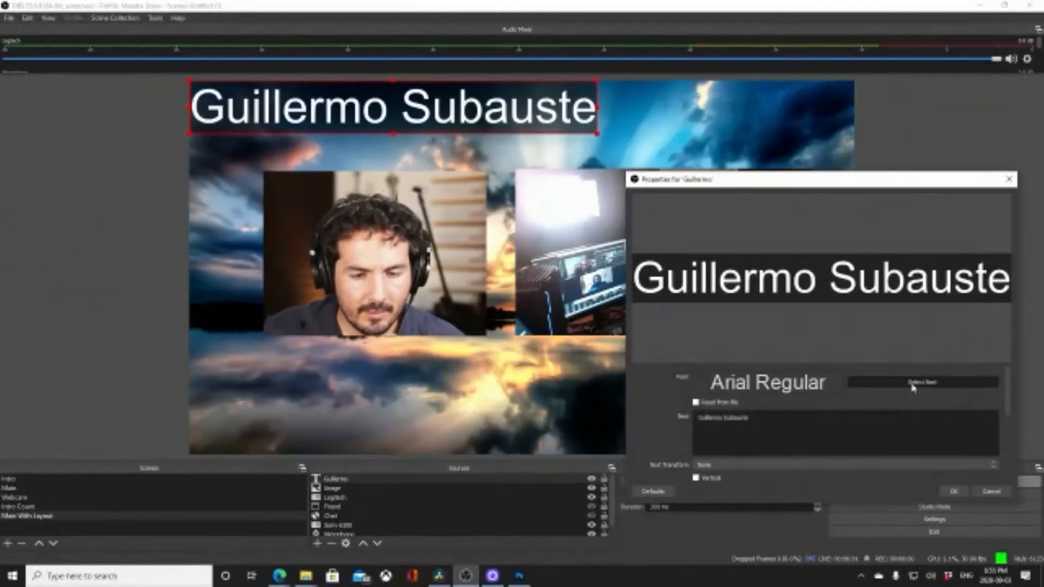
{"action": "double_click", "coordinate": [925, 267]}
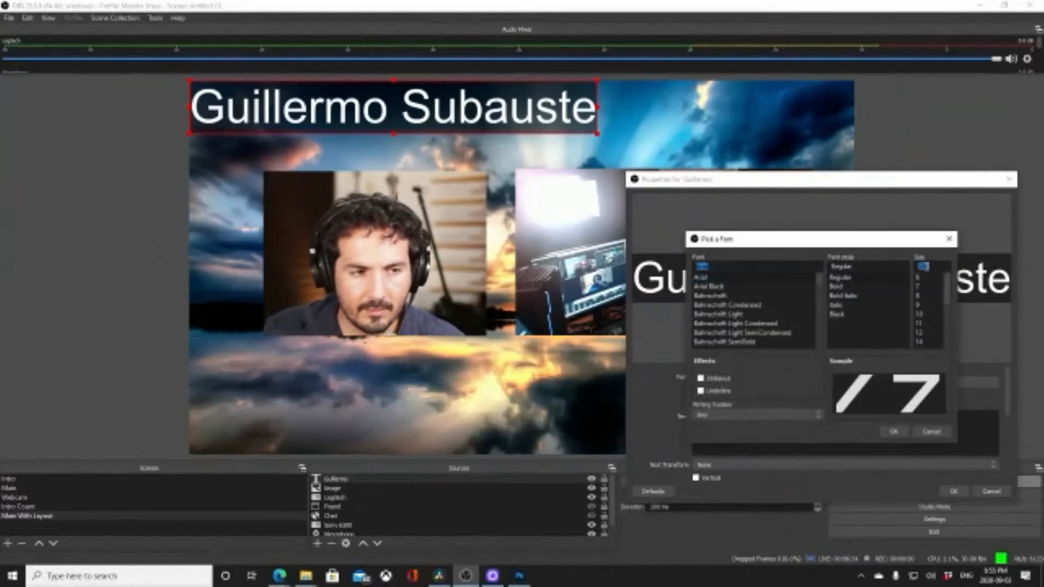
{"action": "type", "text": "80"}
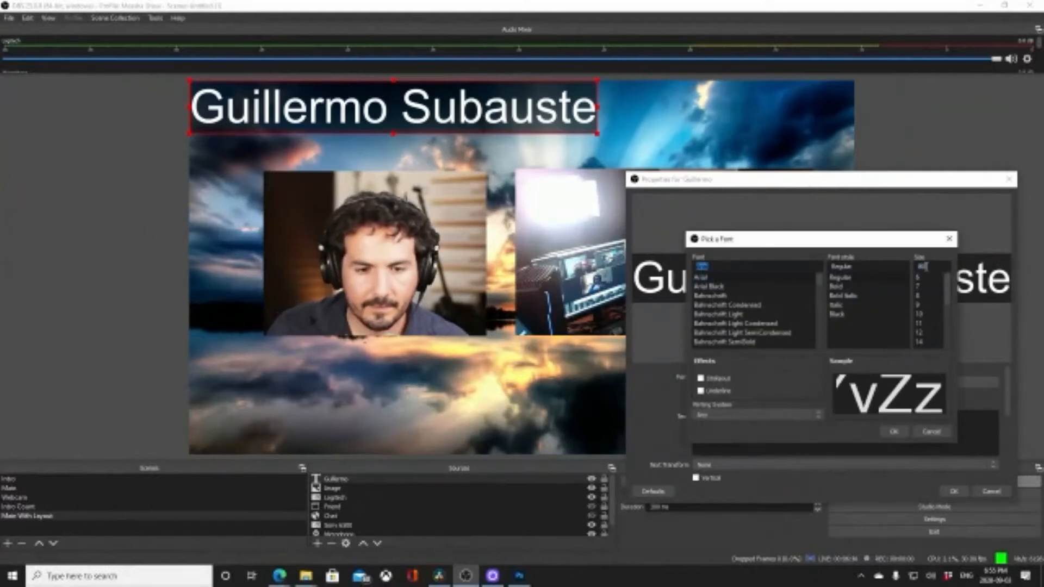
{"action": "key", "text": "Return"}
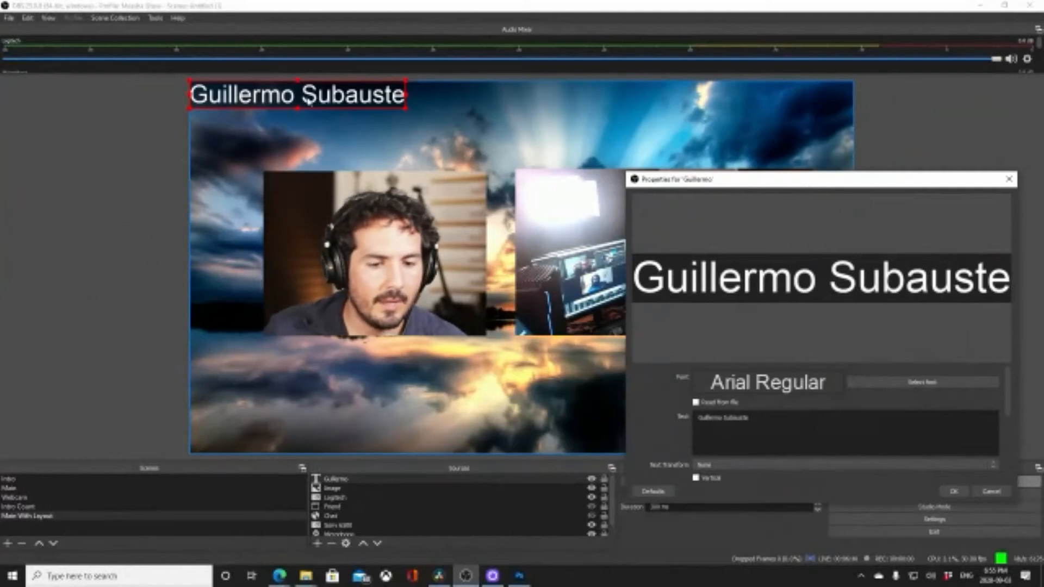
- Place the name caption just below the left webcam
{"action": "left_click", "coordinate": [954, 491]}
{"action": "left_click_drag", "start_coordinate": [343, 112], "coordinate": [425, 357]}
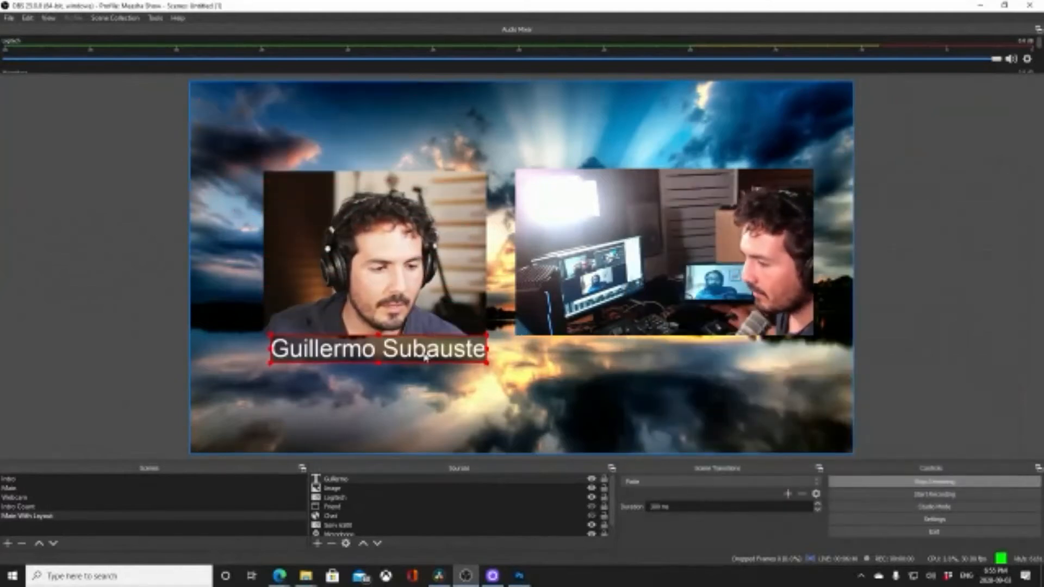
{"action": "left_click", "coordinate": [638, 363]}
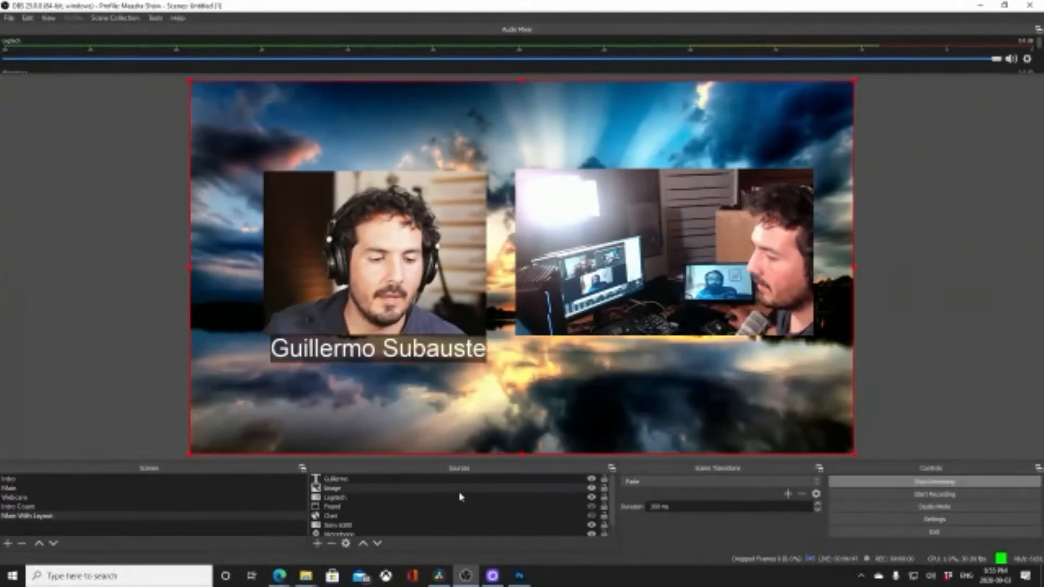
- Add a text source named 'Side' with the text 'Side'
{"action": "left_click", "coordinate": [317, 544]}
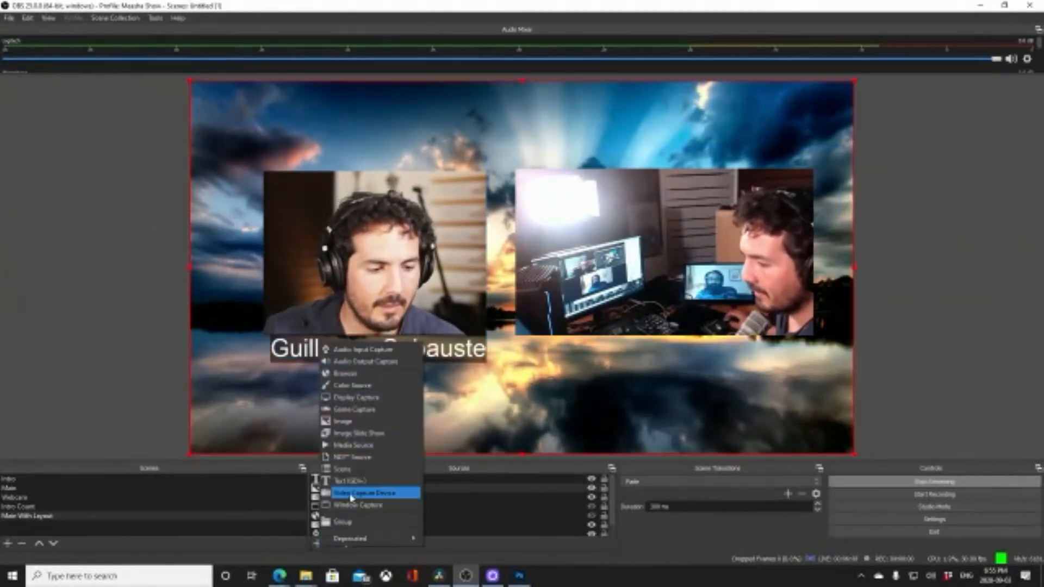
{"action": "left_click", "coordinate": [348, 481]}
{"action": "type", "text": "Side"}
{"action": "key", "text": "Return"}
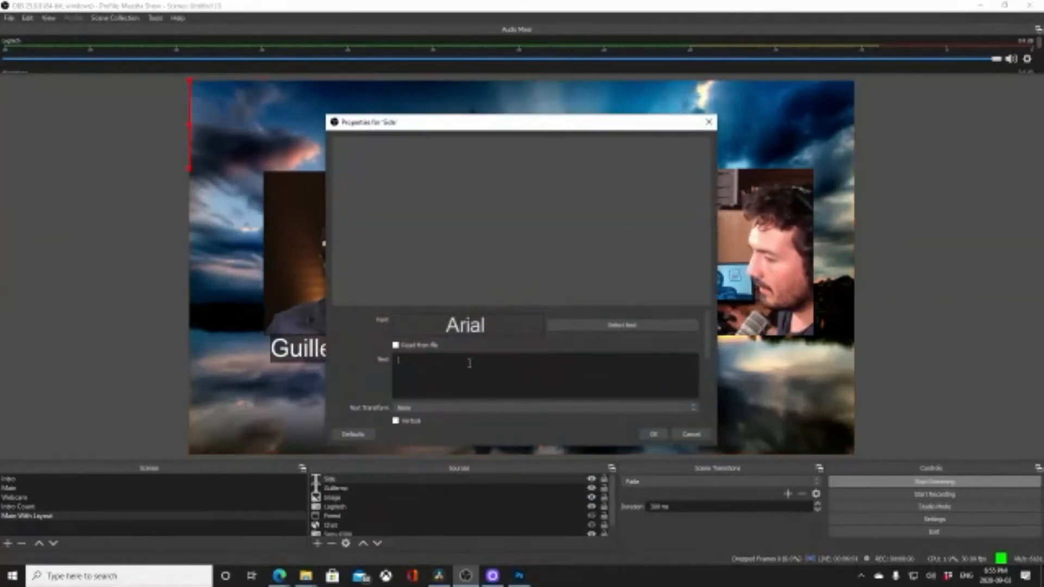
{"action": "type", "text": "Side"}
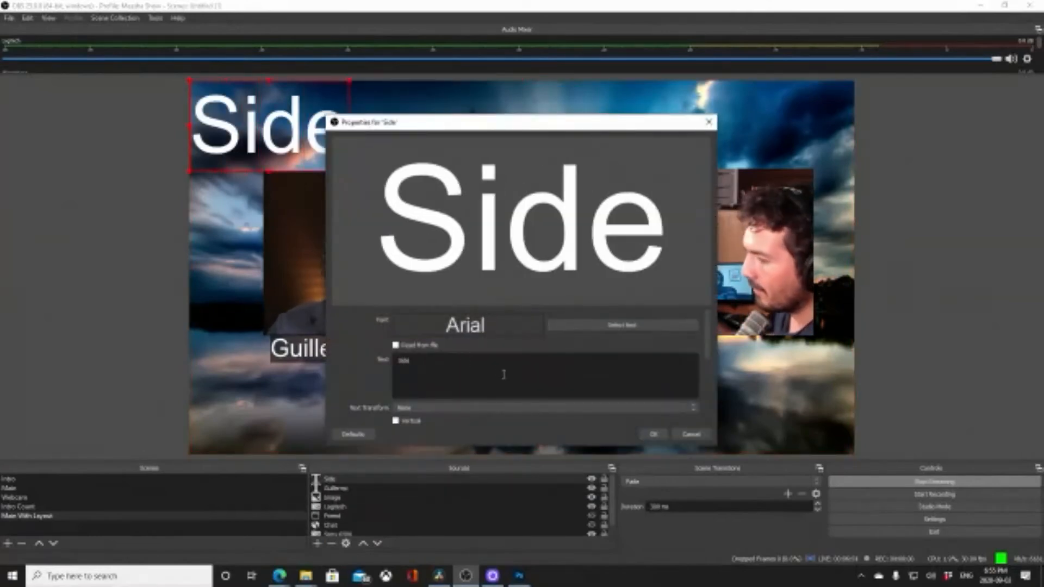
- Set the Side caption's font size to 100 and move it below the right camera
{"action": "left_click", "coordinate": [587, 326]}
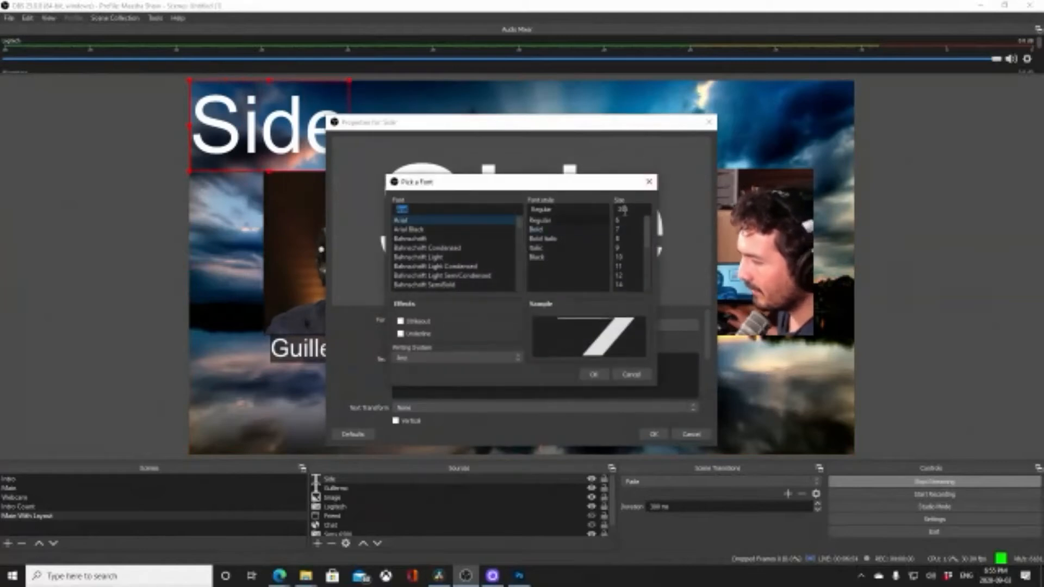
{"action": "double_click", "coordinate": [623, 210]}
{"action": "type", "text": "100"}
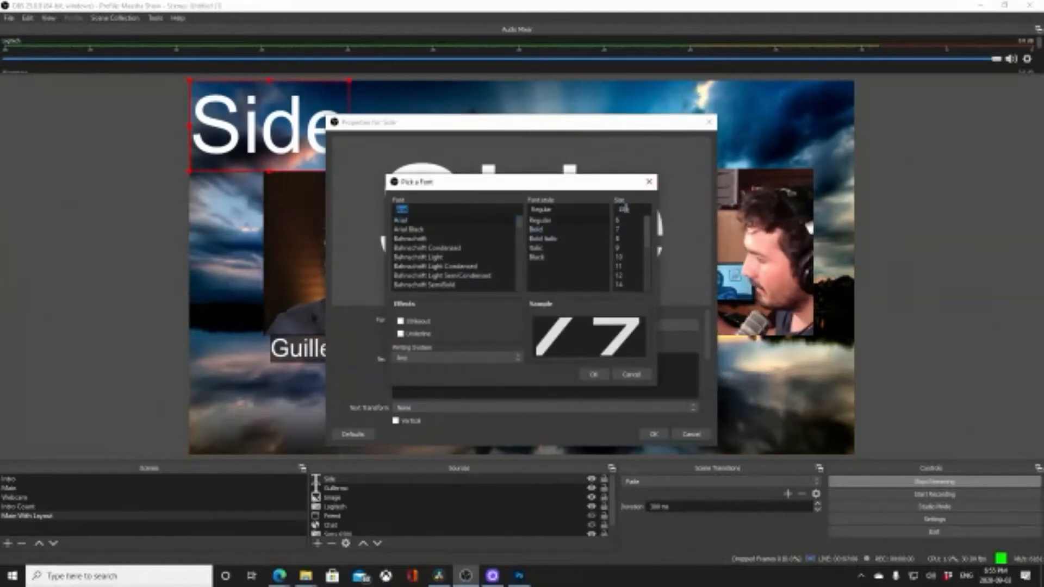
{"action": "left_click", "coordinate": [594, 375]}
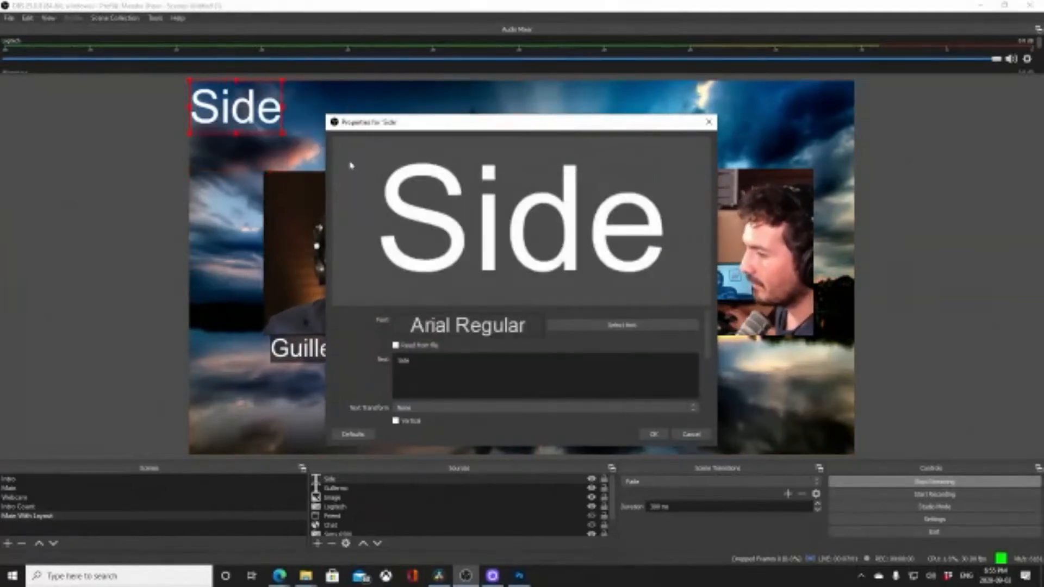
{"action": "left_click", "coordinate": [653, 434]}
{"action": "left_click_drag", "start_coordinate": [236, 107], "coordinate": [664, 359]}
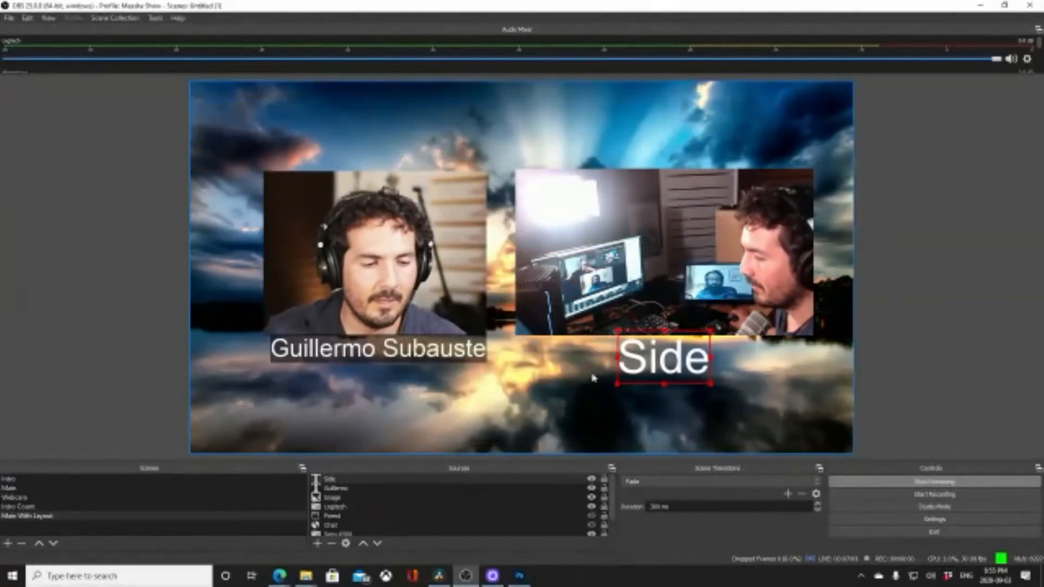
- Raise the Side caption's background opacity to about 47%
{"action": "right_click", "coordinate": [637, 364]}
{"action": "left_click", "coordinate": [658, 370]}
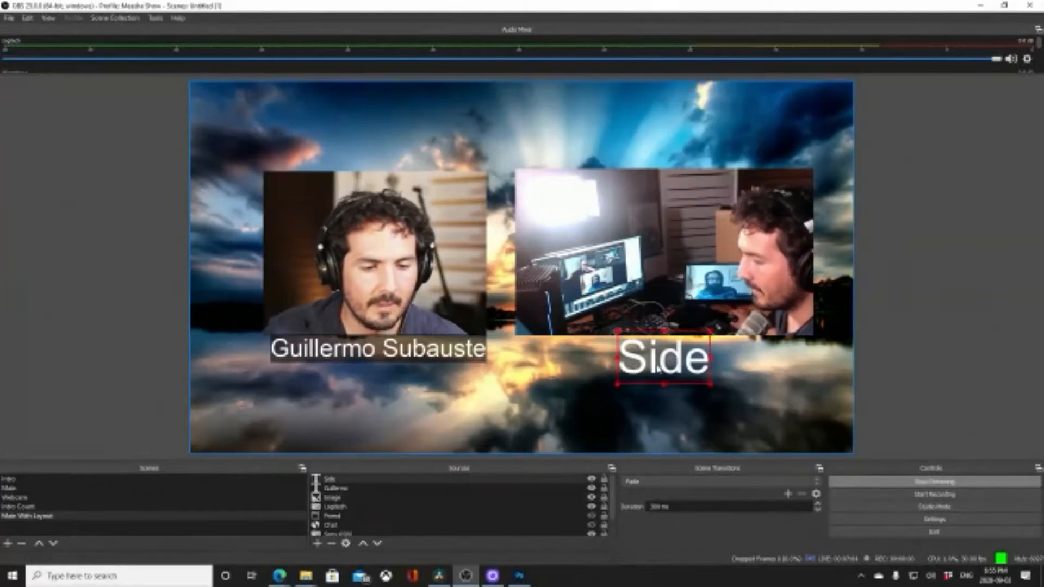
{"action": "right_click", "coordinate": [658, 370]}
{"action": "left_click", "coordinate": [681, 353]}
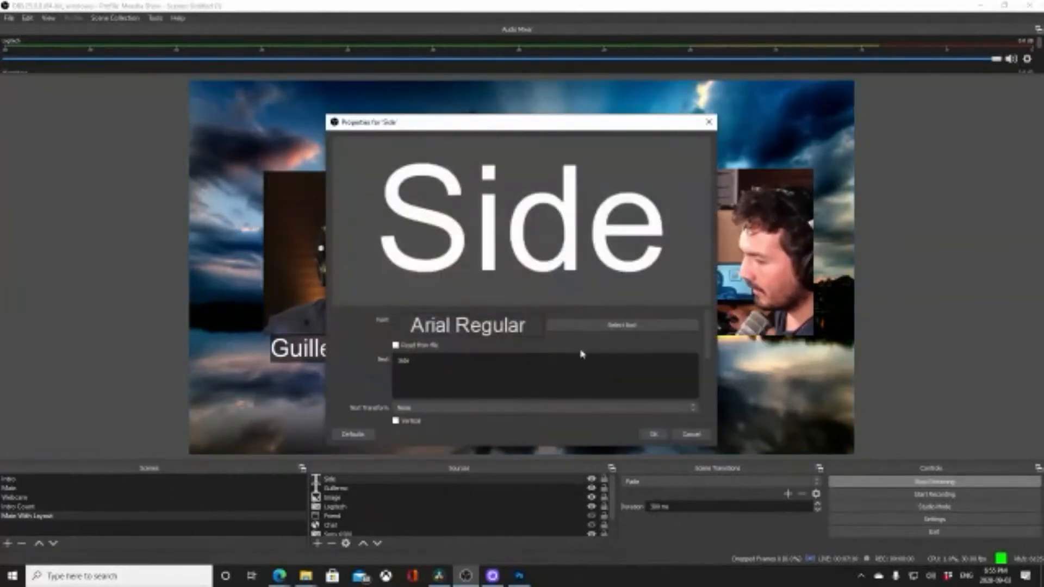
{"action": "scroll", "coordinate": [453, 388], "scroll_direction": "down", "scroll_amount": 3}
{"action": "left_click_drag", "start_coordinate": [440, 401], "coordinate": [461, 401]}
{"action": "left_click_drag", "start_coordinate": [542, 130], "coordinate": [312, 101]}
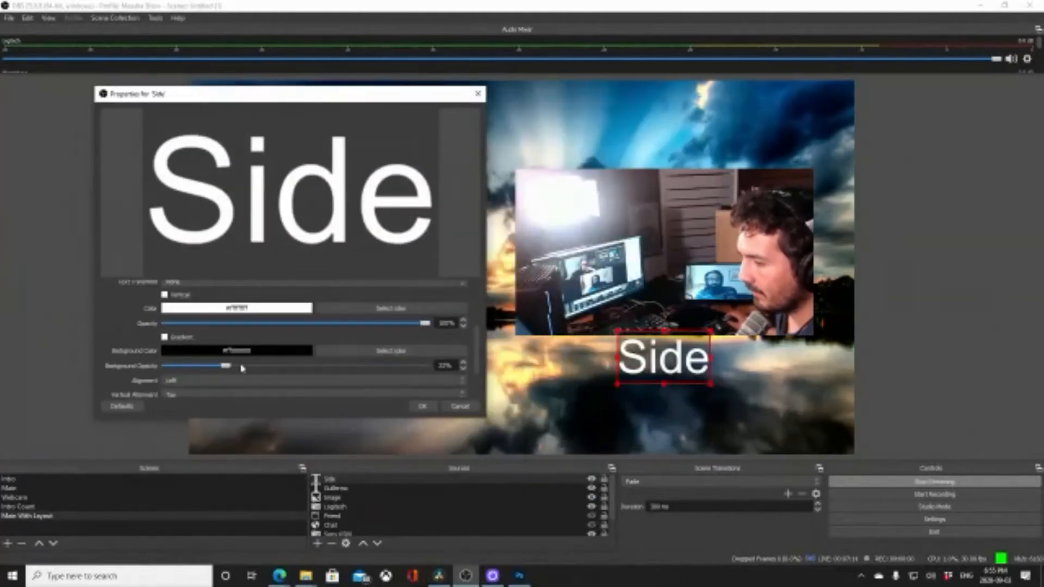
{"action": "left_click_drag", "start_coordinate": [249, 369], "coordinate": [319, 368]}
{"action": "left_click", "coordinate": [422, 406]}
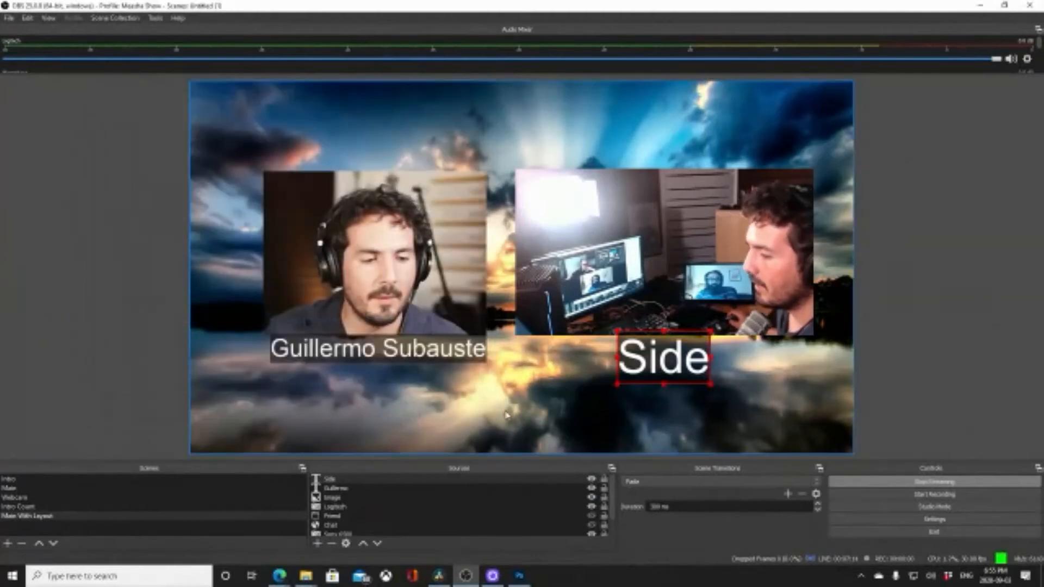
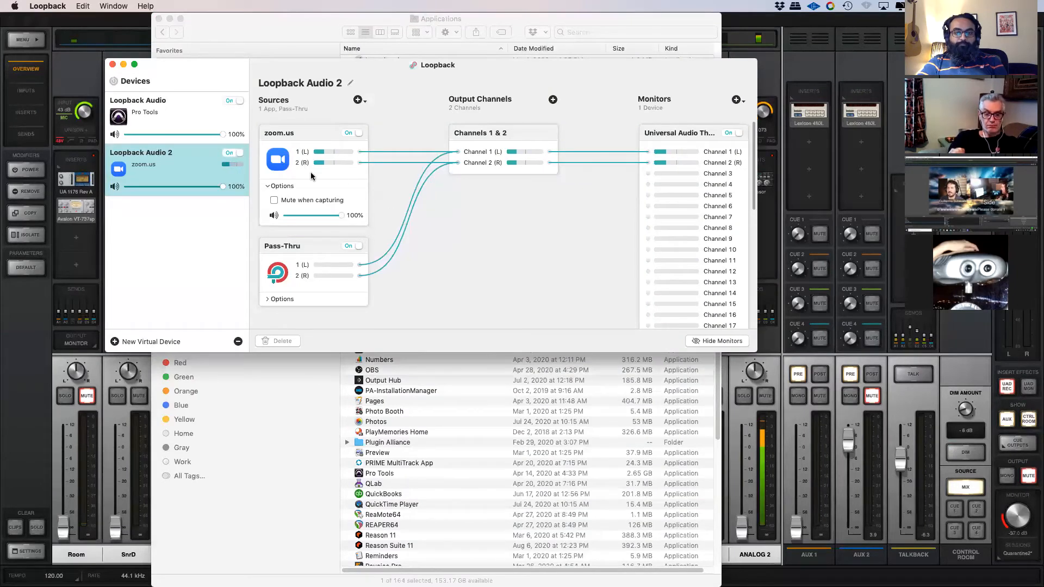
- Review the Loopback Audio device's Pro Tools source routing, then bring up the Pro Tools session
{"action": "left_click", "coordinate": [196, 118]}
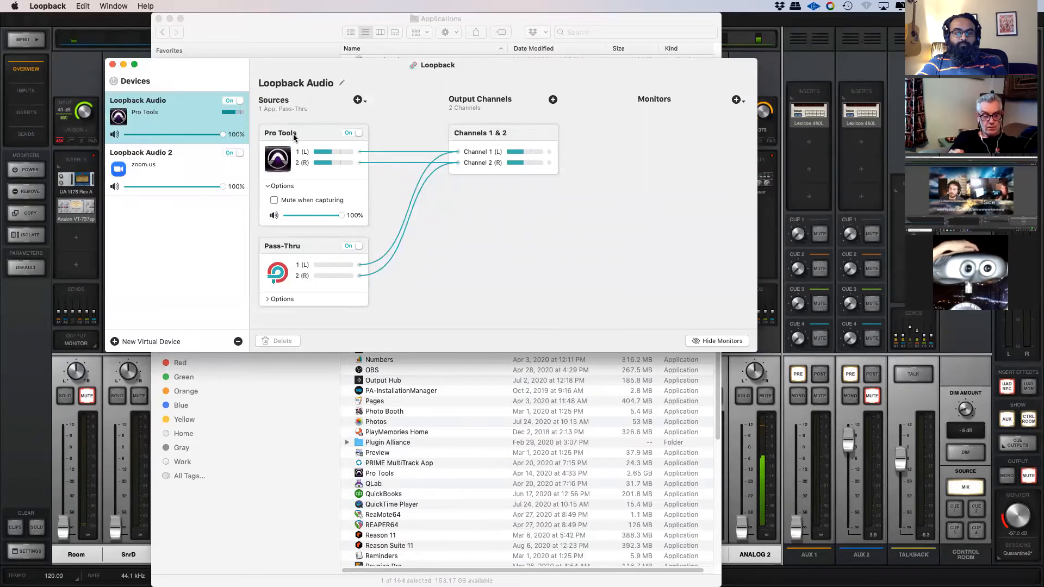
{"action": "key", "text": "super+Tab"}
{"action": "key", "text": "super+Tab"}
{"action": "key", "text": "super+Tab"}
{"action": "key", "text": "super+Tab"}
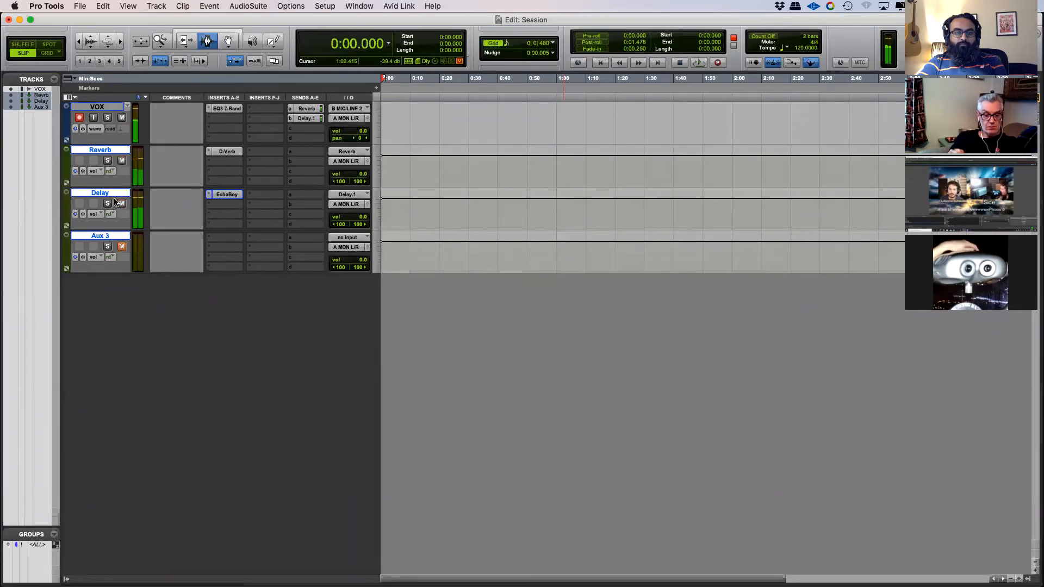
- Open the VOX track's EQ3 7-Band and sweep the high band up, then down, before returning to Loopback
{"action": "left_click", "coordinate": [227, 108]}
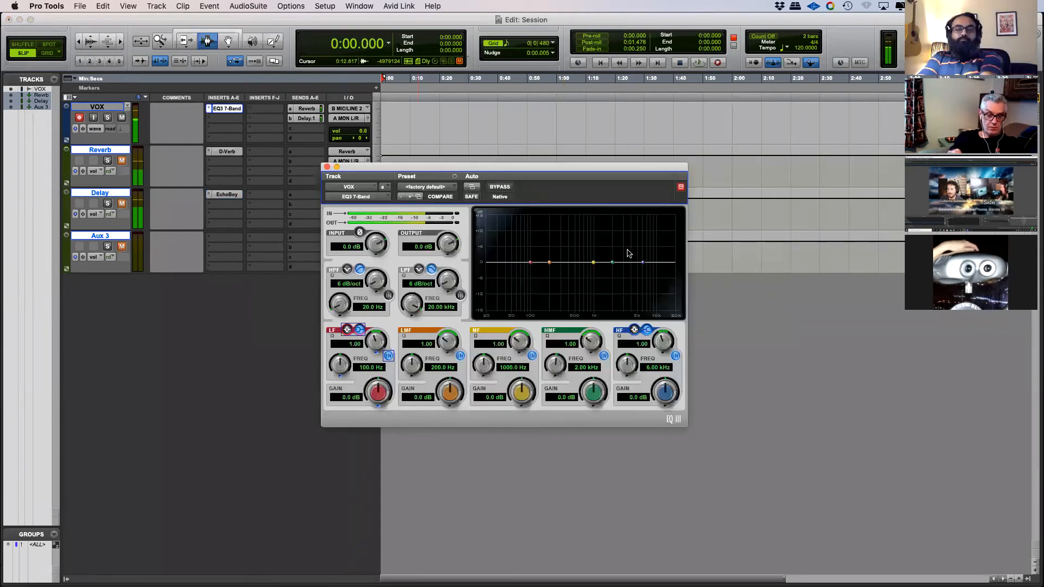
{"action": "left_click_drag", "start_coordinate": [642, 263], "coordinate": [613, 237]}
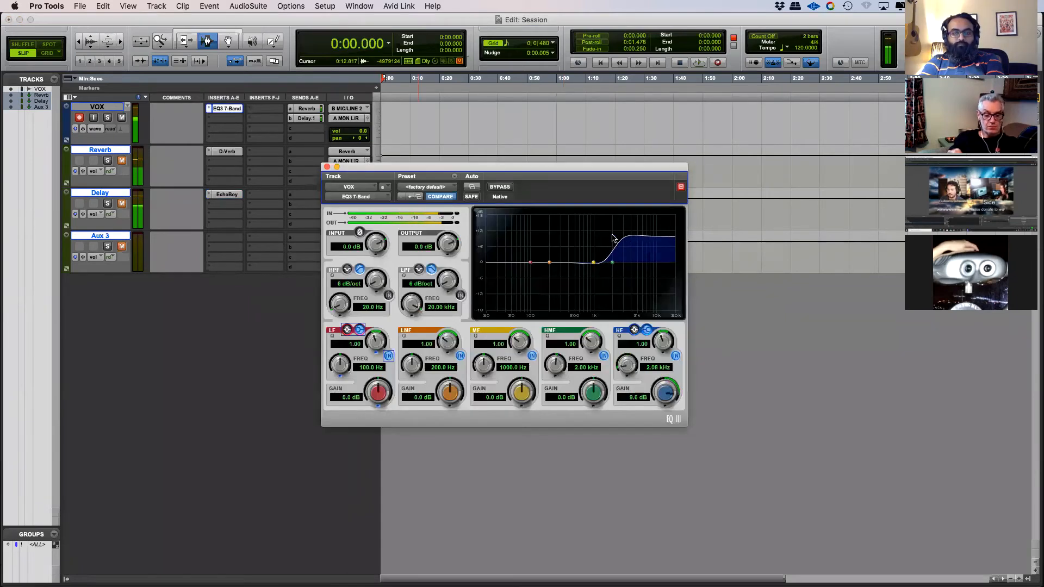
{"action": "mouse_move", "coordinate": [606, 279]}
{"action": "left_mouse_down"}
{"action": "mouse_move", "coordinate": [607, 304]}
{"action": "mouse_move", "coordinate": [614, 266]}
{"action": "left_mouse_up"}
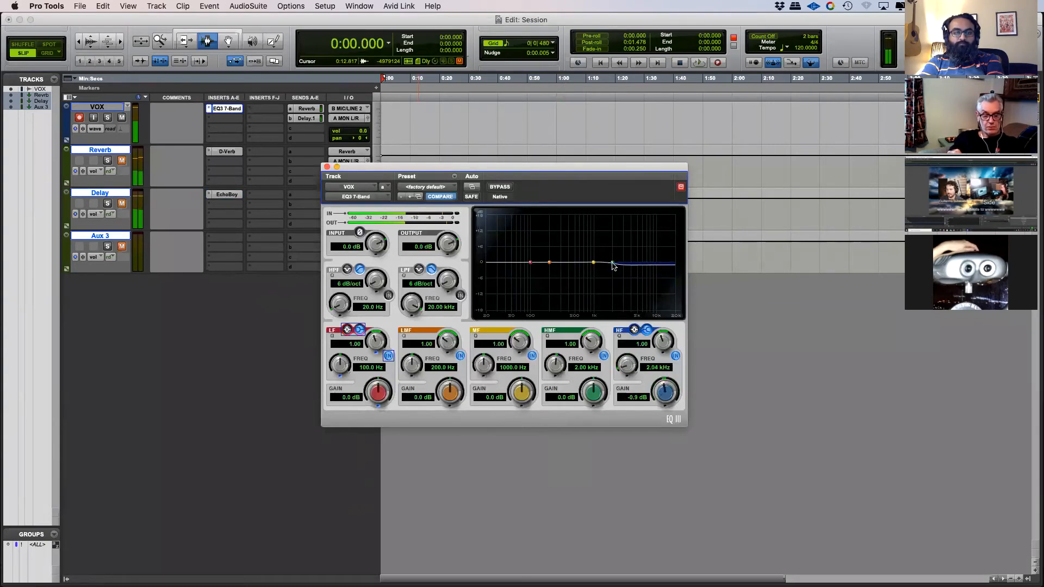
{"action": "key", "text": "super+Tab"}
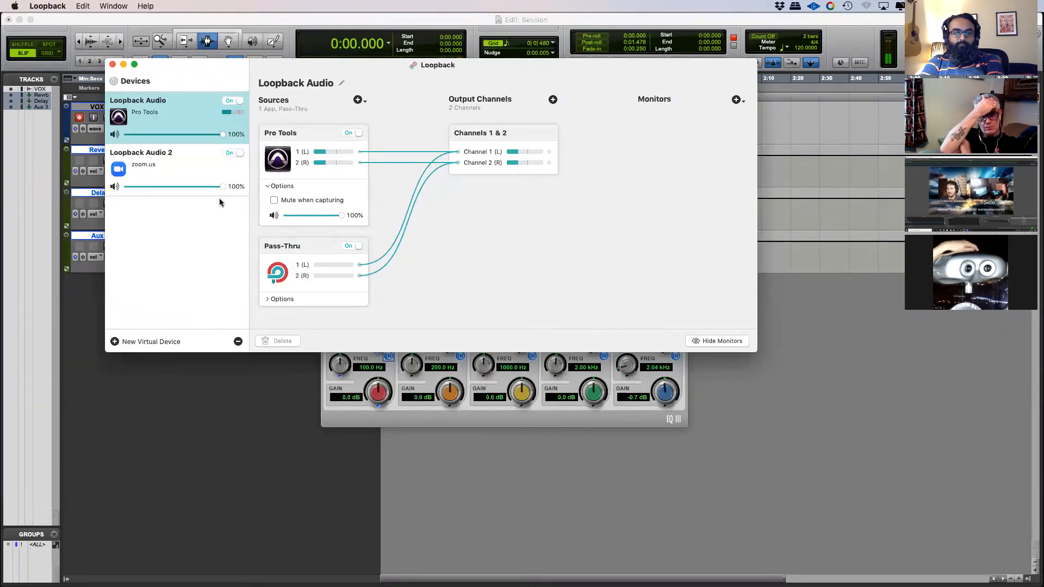
- Check Loopback Audio 2's zoom.us routing, then find 'obs' in Applications and launch OBS
{"action": "left_click", "coordinate": [188, 167]}
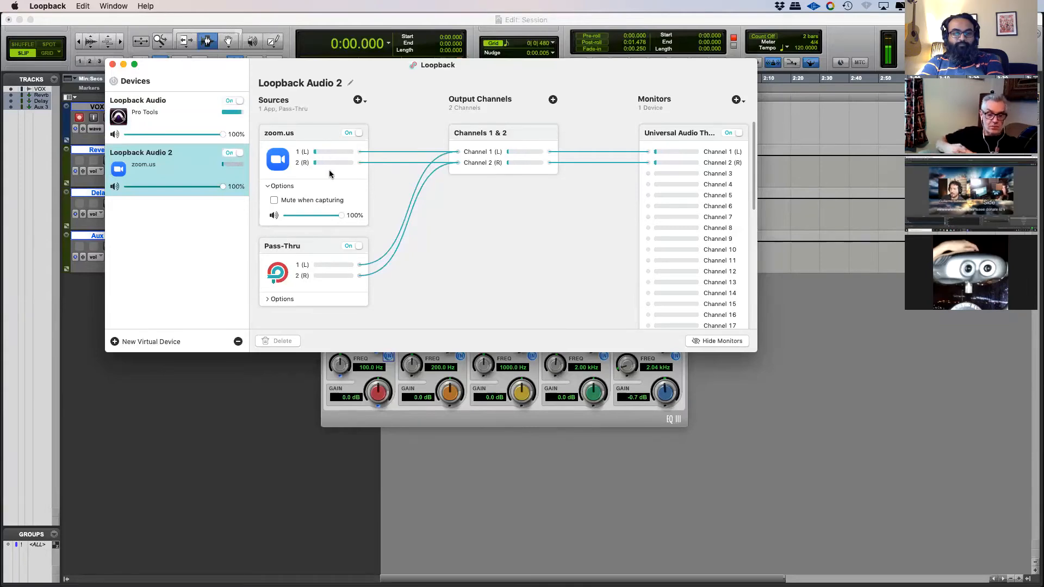
{"action": "key", "text": "super+Tab"}
{"action": "key", "text": "super+Tab"}
{"action": "key", "text": "super+Tab"}
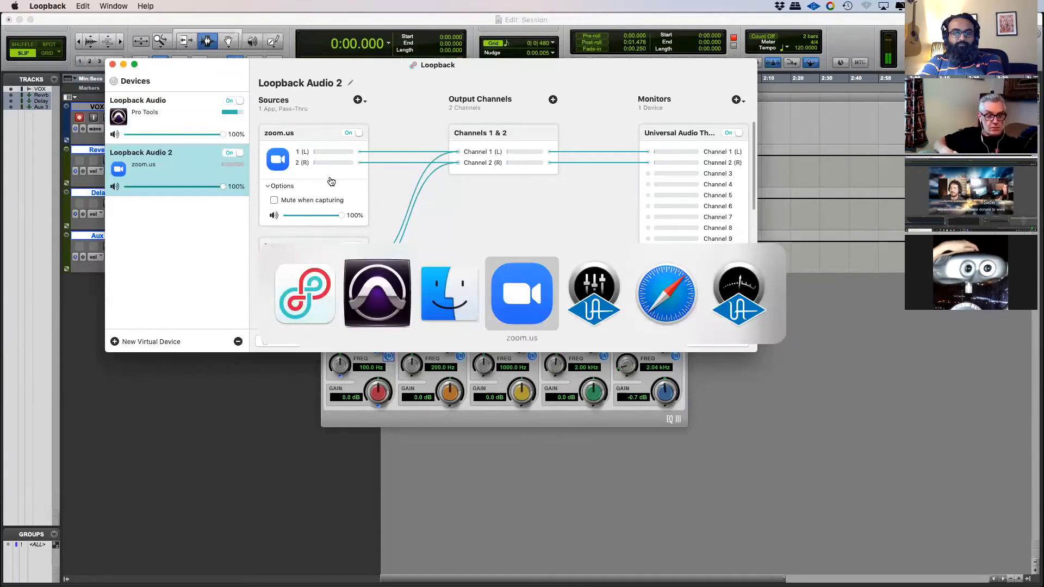
{"action": "key", "text": "super+shift+Tab"}
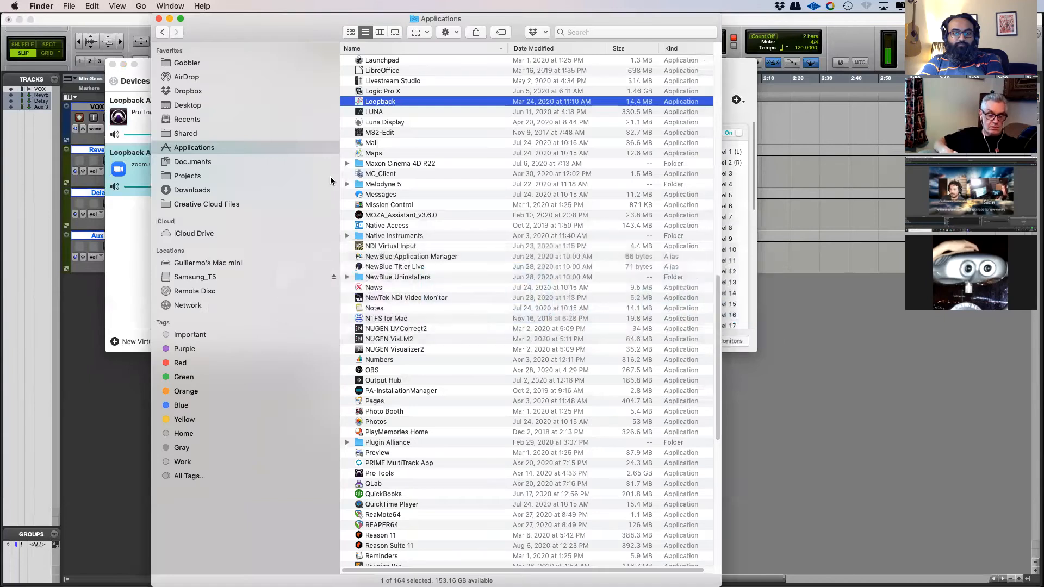
{"action": "type", "text": "obs"}
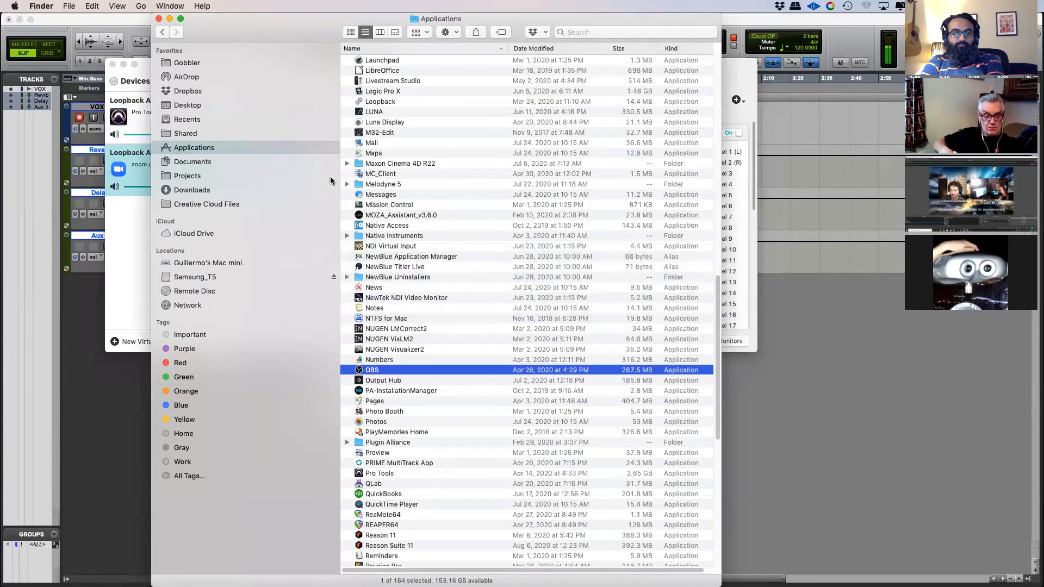
{"action": "double_click", "coordinate": [384, 370]}
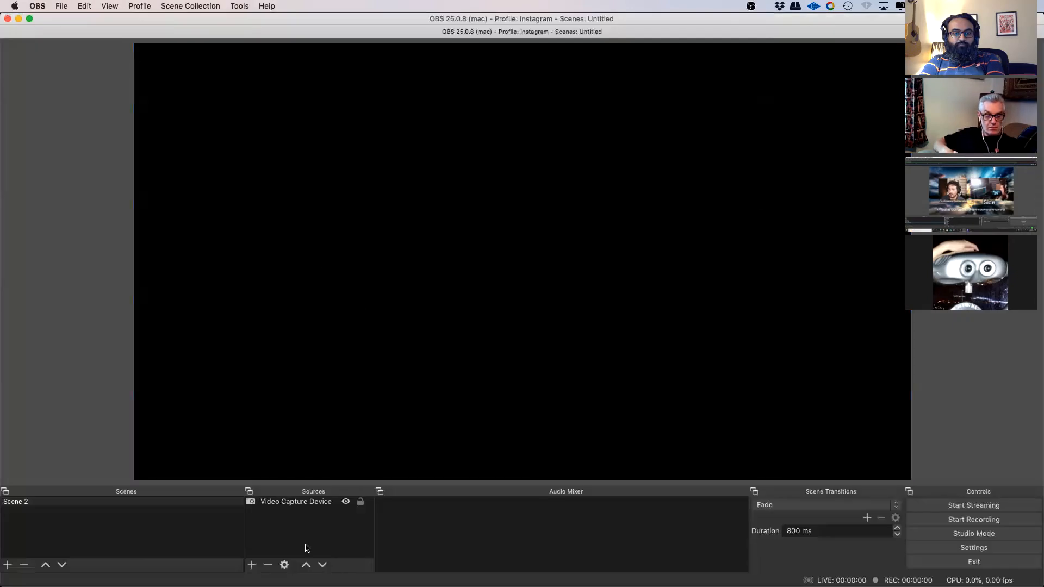
- Add an Audio Input Capture source to Scene 2, keeping the Default device, and cancel its properties
{"action": "left_click", "coordinate": [251, 565]}
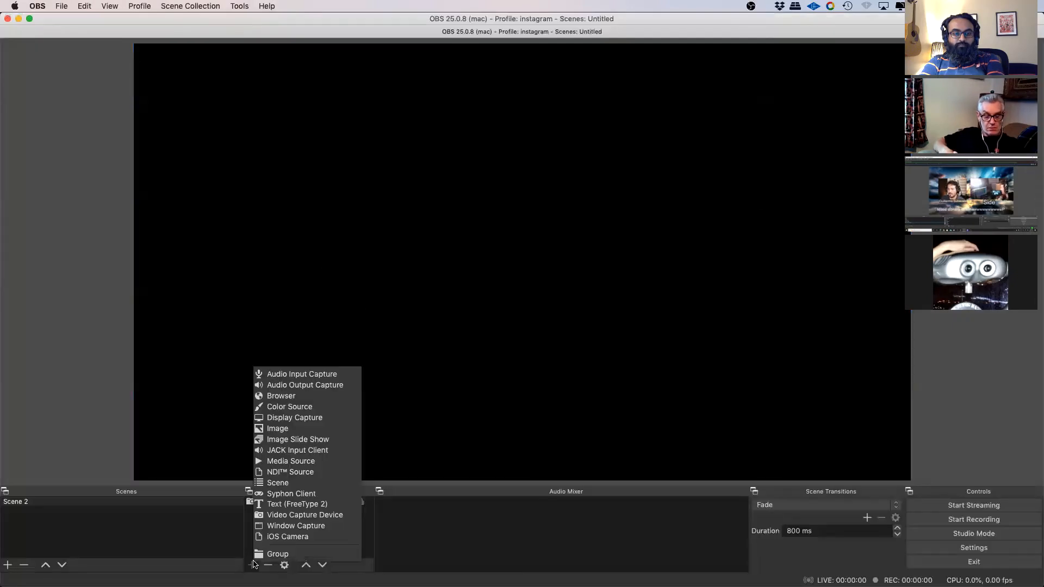
{"action": "left_click", "coordinate": [278, 379]}
{"action": "left_click", "coordinate": [588, 192]}
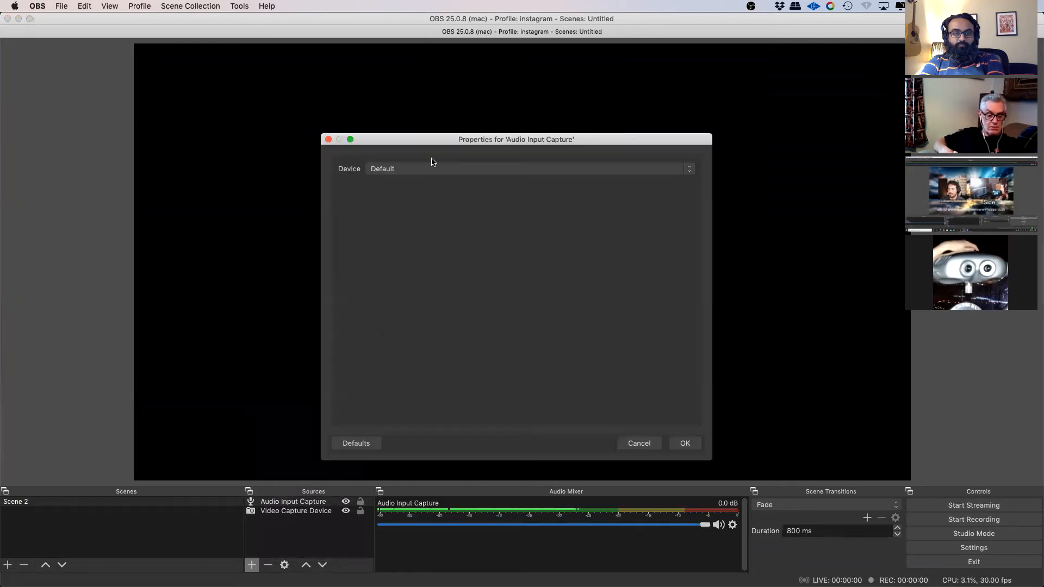
{"action": "left_click", "coordinate": [432, 174]}
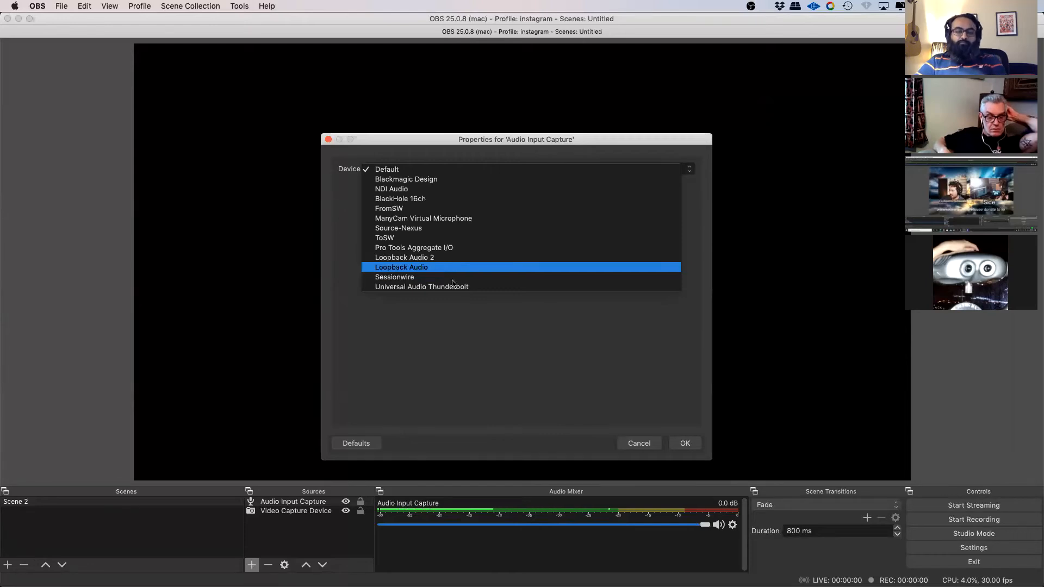
{"action": "left_click", "coordinate": [546, 376]}
{"action": "left_click", "coordinate": [639, 443]}
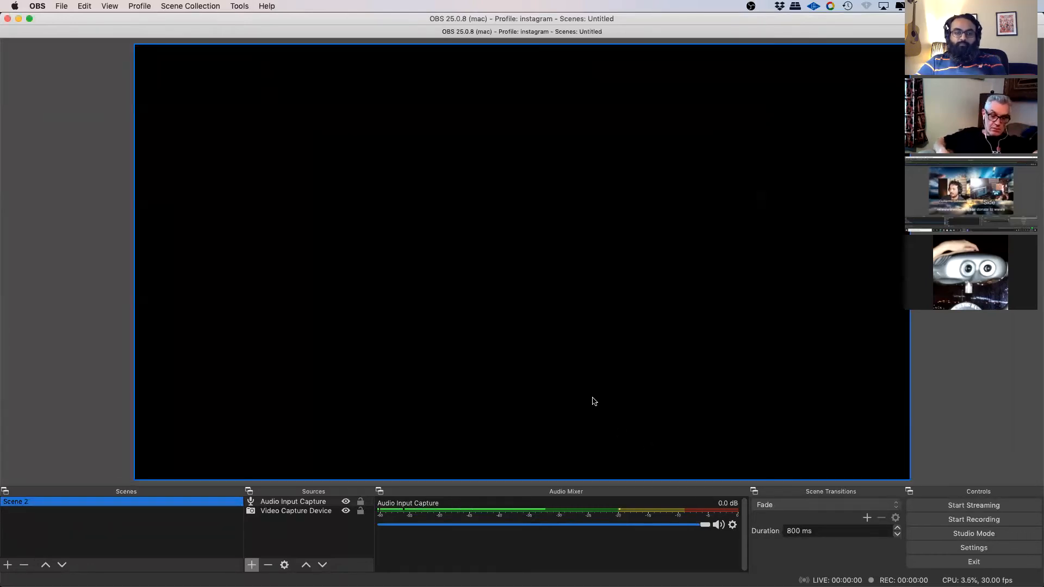
{"action": "key", "text": "super+Tab"}
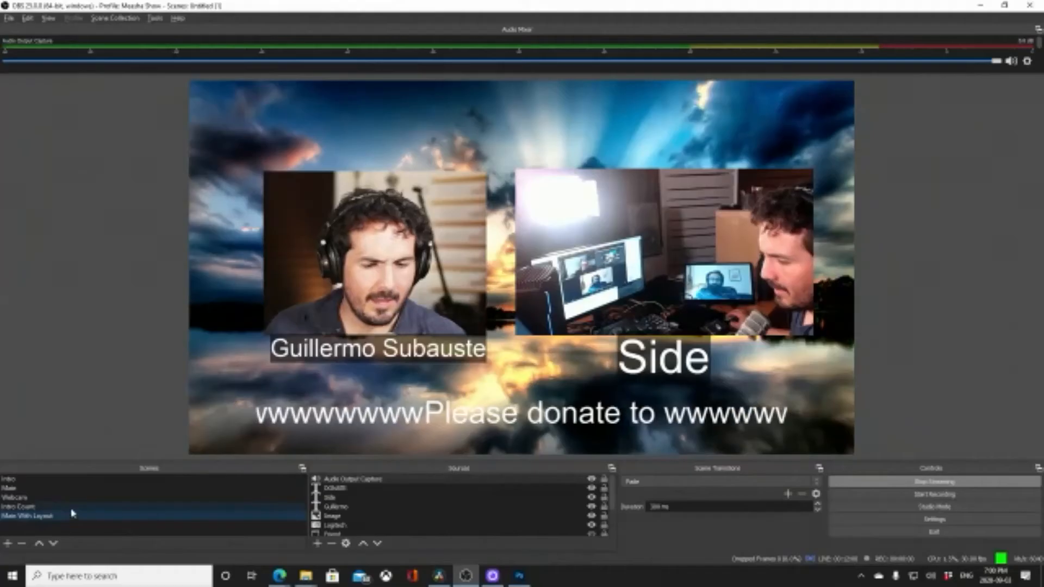
- Preview the Intro Count and Webcam scenes, then switch to Main without adding a source
{"action": "left_click", "coordinate": [38, 506]}
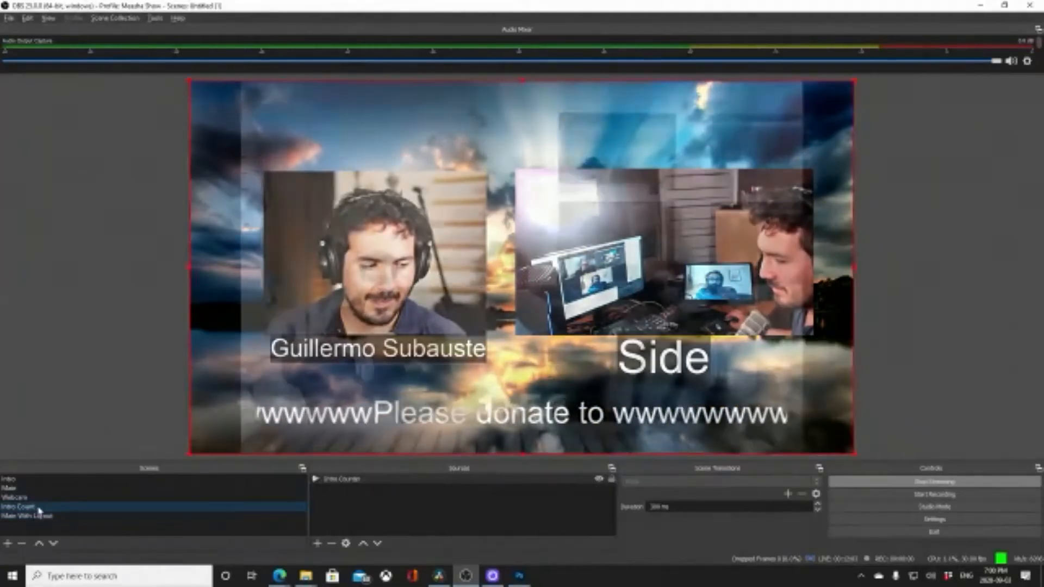
{"action": "left_click", "coordinate": [40, 498]}
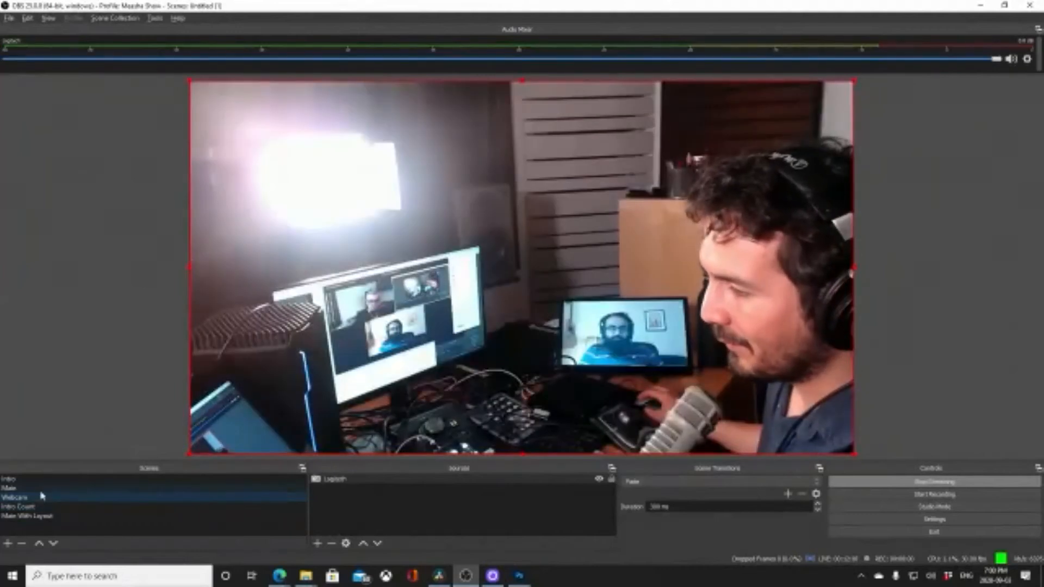
{"action": "left_click", "coordinate": [42, 489]}
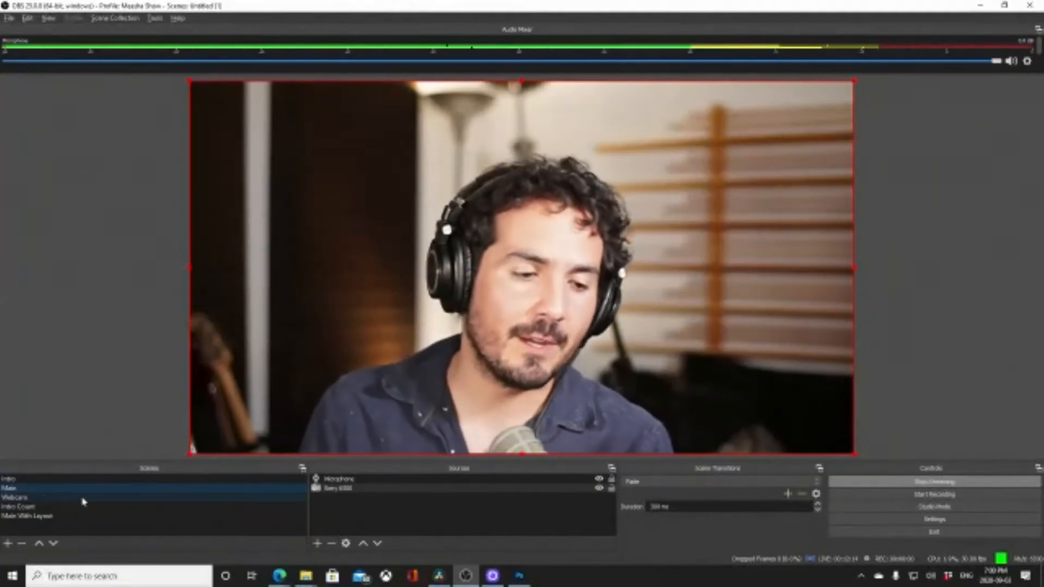
{"action": "left_click", "coordinate": [318, 544]}
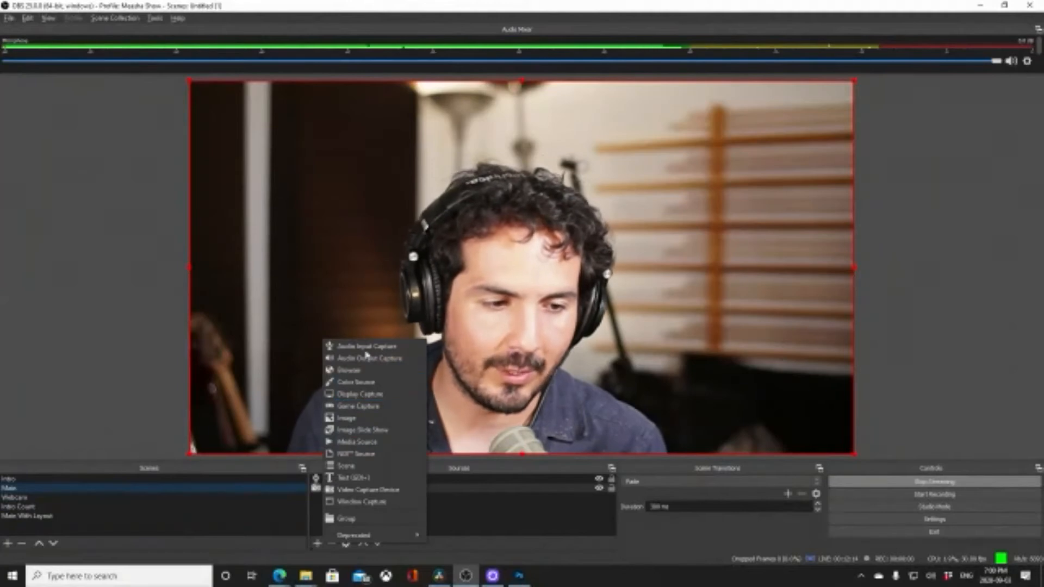
{"action": "key", "text": "Escape"}
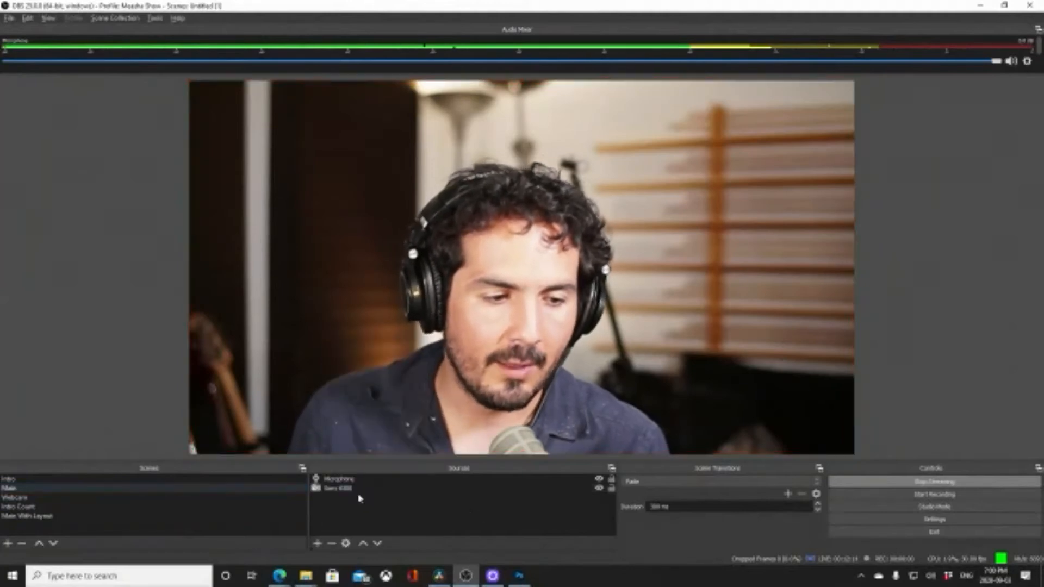
- Add a Color Correction filter to the Sony 6500 camera source
{"action": "left_click", "coordinate": [350, 488]}
{"action": "right_click", "coordinate": [349, 488]}
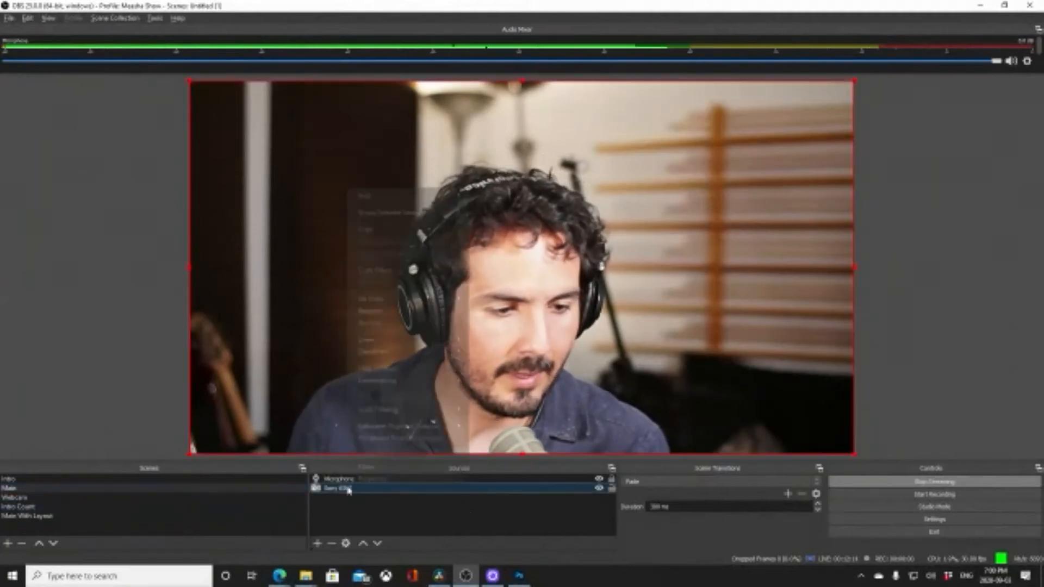
{"action": "left_click", "coordinate": [375, 467]}
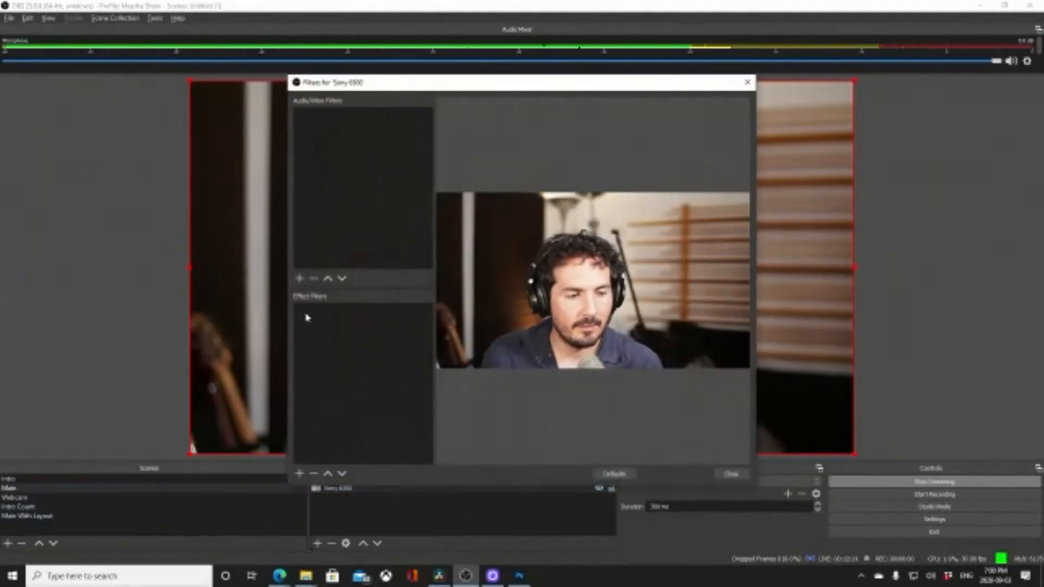
{"action": "left_click", "coordinate": [299, 473]}
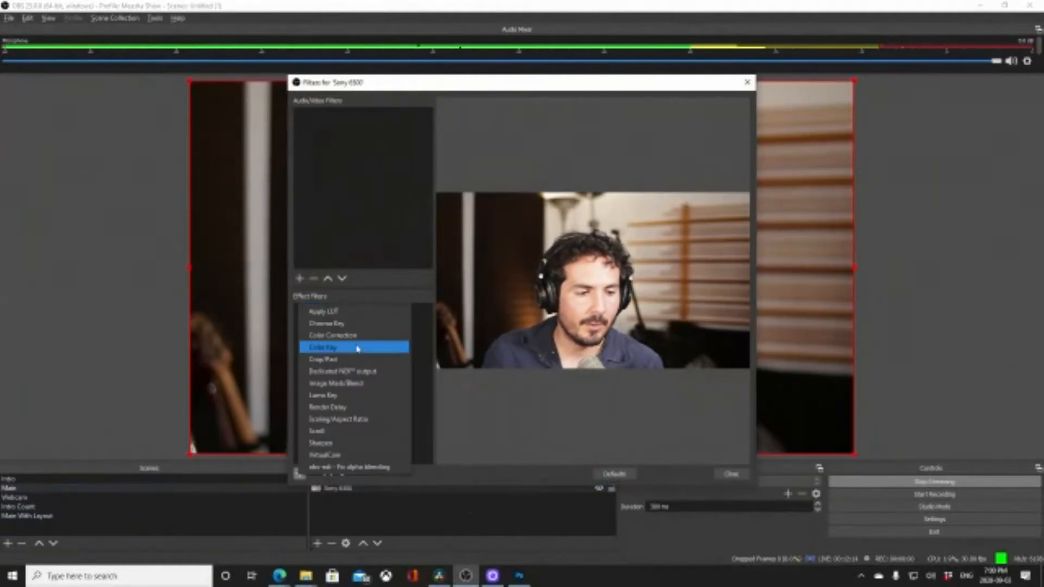
{"action": "left_click", "coordinate": [353, 336]}
{"action": "left_click", "coordinate": [504, 305]}
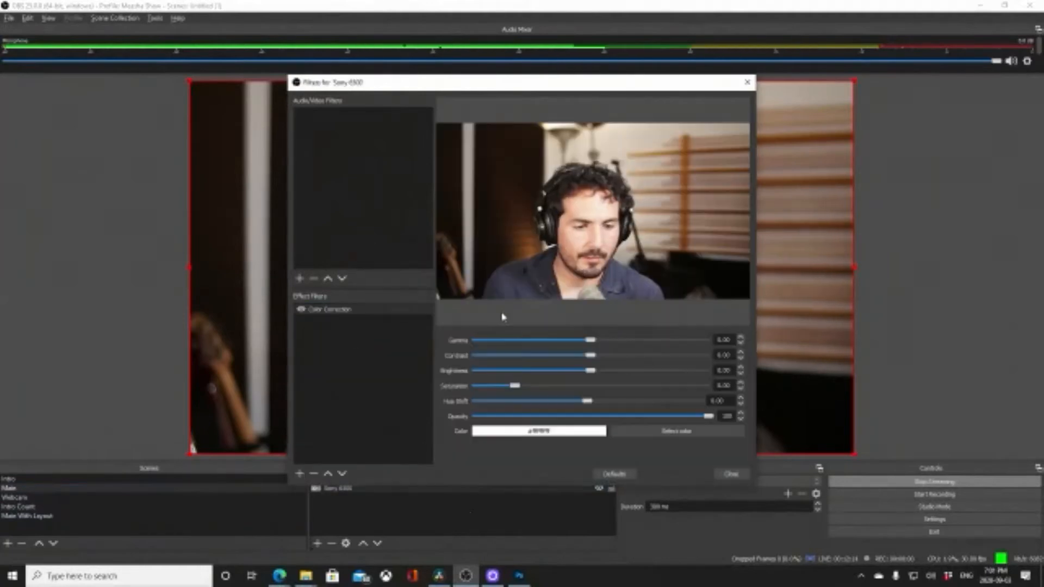
- Set Color Correction gamma to about -0.40, saturation about 1.88, opacity about 29
{"action": "mouse_move", "coordinate": [591, 343]}
{"action": "left_mouse_down"}
{"action": "mouse_move", "coordinate": [636, 341]}
{"action": "mouse_move", "coordinate": [590, 341]}
{"action": "mouse_move", "coordinate": [564, 355]}
{"action": "mouse_move", "coordinate": [671, 356]}
{"action": "mouse_move", "coordinate": [555, 357]}
{"action": "mouse_move", "coordinate": [585, 356]}
{"action": "left_mouse_up"}
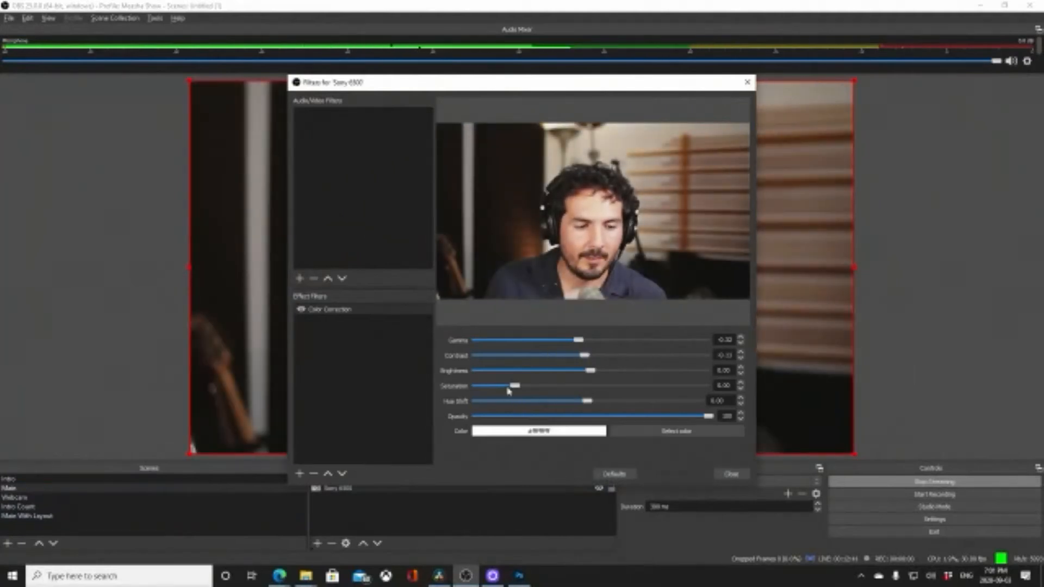
{"action": "left_click_drag", "start_coordinate": [571, 390], "coordinate": [648, 392]}
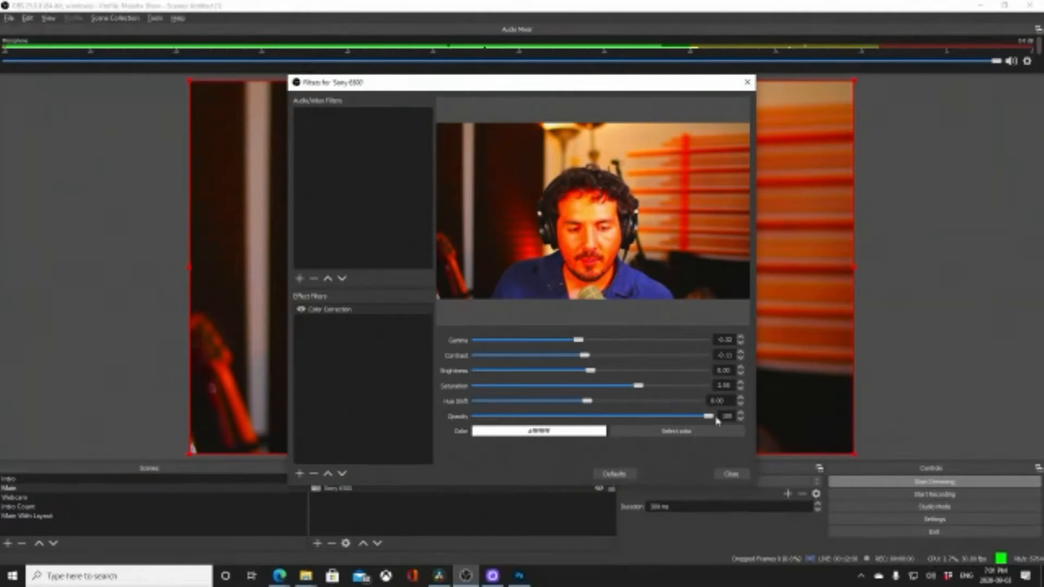
{"action": "mouse_move", "coordinate": [711, 417]}
{"action": "left_mouse_down"}
{"action": "mouse_move", "coordinate": [504, 419]}
{"action": "mouse_move", "coordinate": [698, 418]}
{"action": "left_mouse_up"}
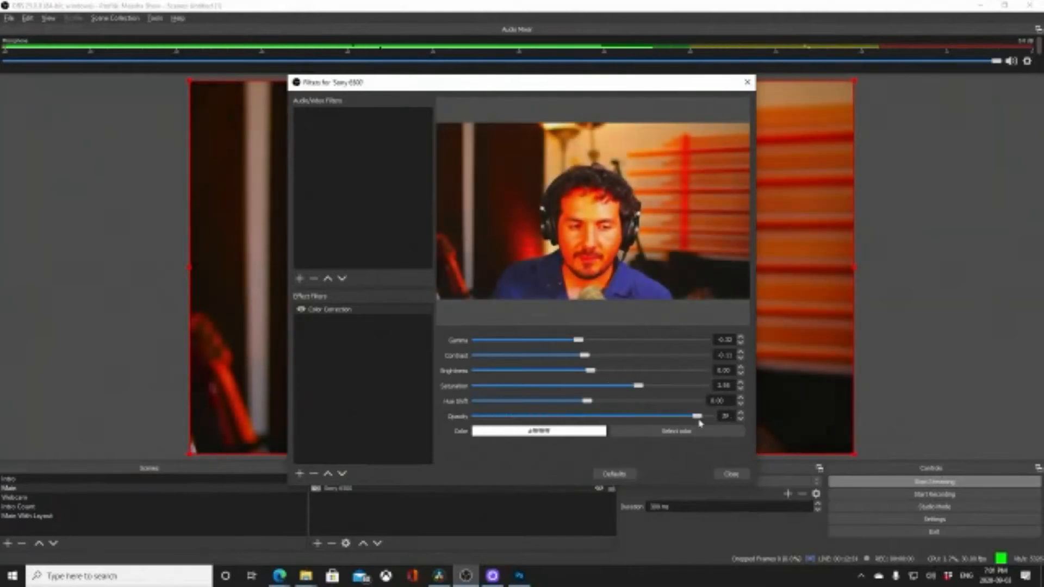
- Toggle Color Correction off and on to compare, leave it enabled, and close the filters window
{"action": "left_click", "coordinate": [326, 310]}
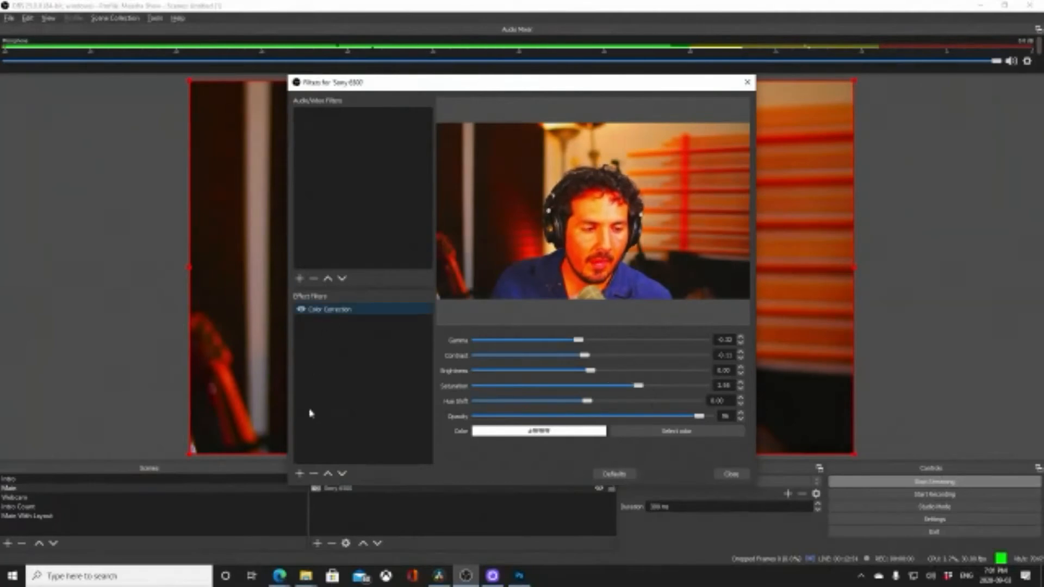
{"action": "left_click", "coordinate": [301, 311]}
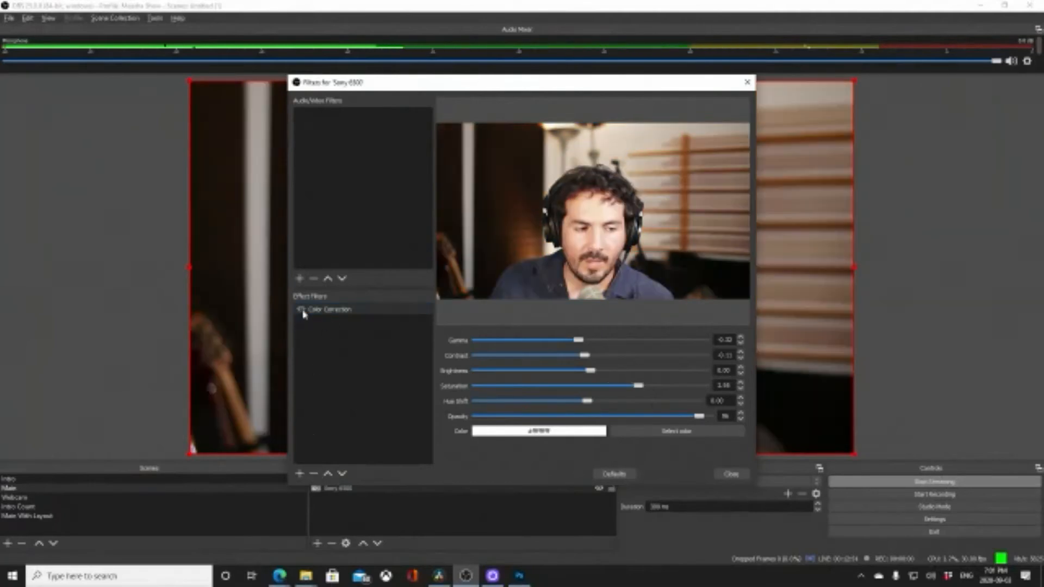
{"action": "left_click", "coordinate": [301, 311]}
{"action": "left_click", "coordinate": [301, 311]}
{"action": "left_click", "coordinate": [301, 312]}
{"action": "left_click", "coordinate": [301, 312]}
{"action": "left_click", "coordinate": [301, 312]}
{"action": "left_click", "coordinate": [302, 311]}
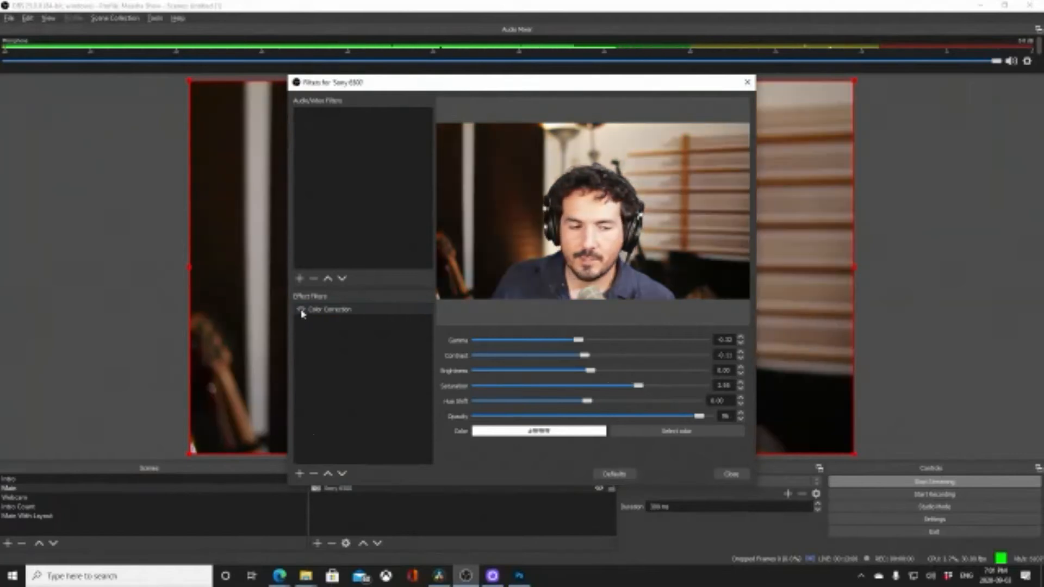
{"action": "left_click", "coordinate": [302, 312]}
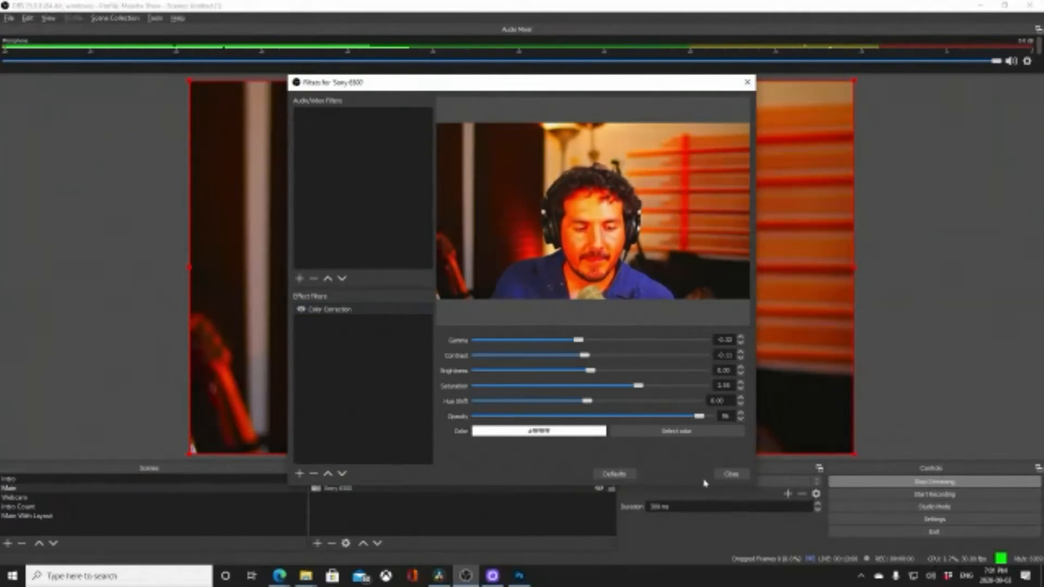
{"action": "left_click", "coordinate": [302, 311]}
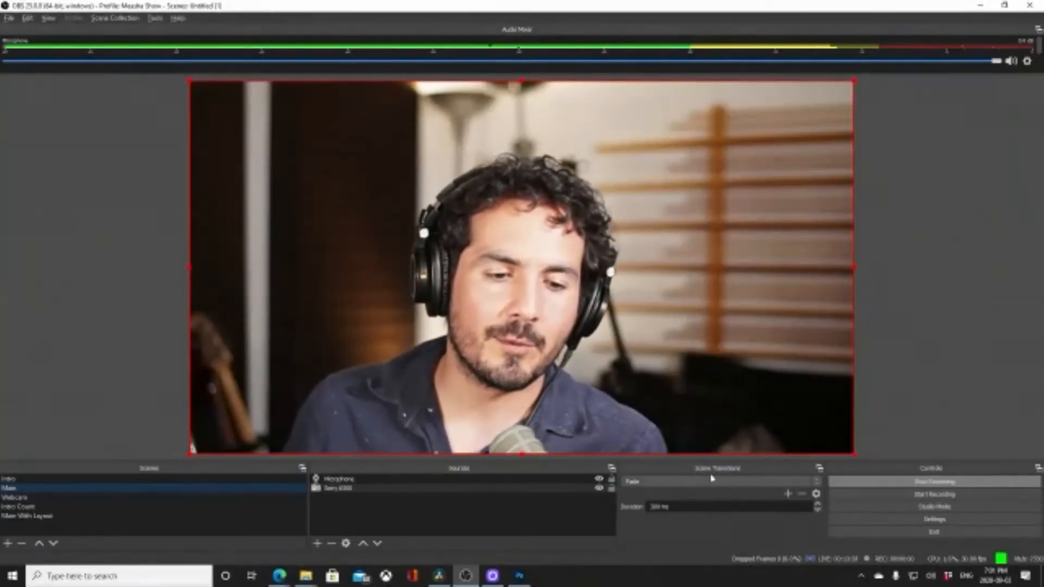
- Keep Fade as the scene transition, then bring up the obsproject.com tab in Edge
{"action": "left_click", "coordinate": [679, 482]}
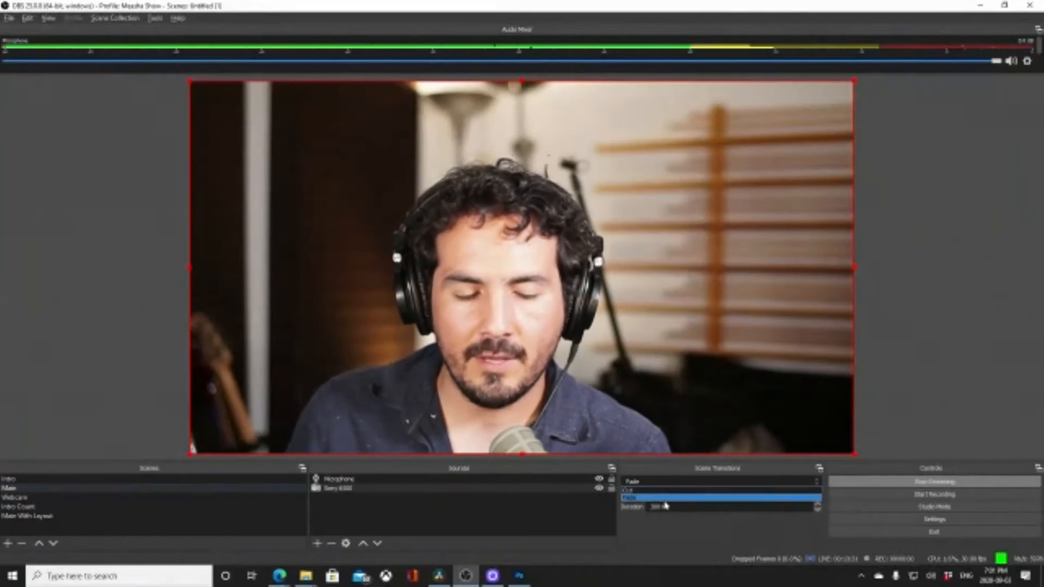
{"action": "left_click", "coordinate": [666, 502]}
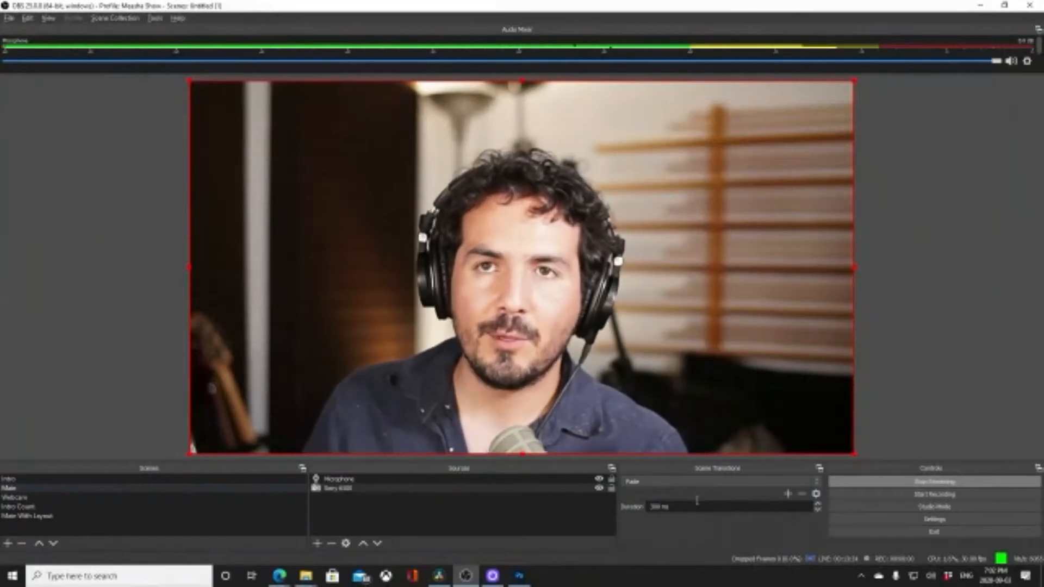
{"action": "mouse_move", "coordinate": [279, 575]}
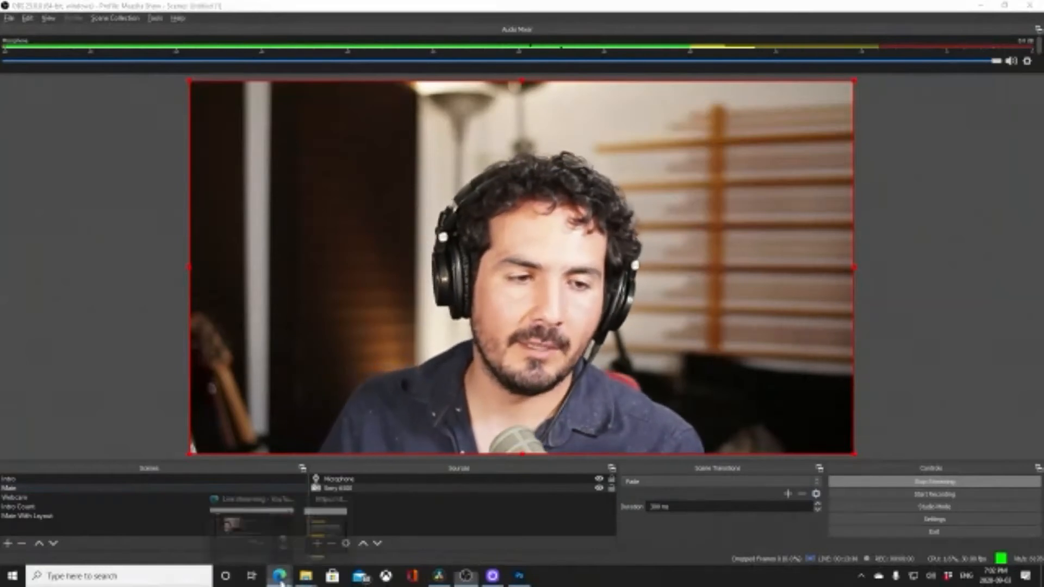
{"action": "mouse_move", "coordinate": [263, 528]}
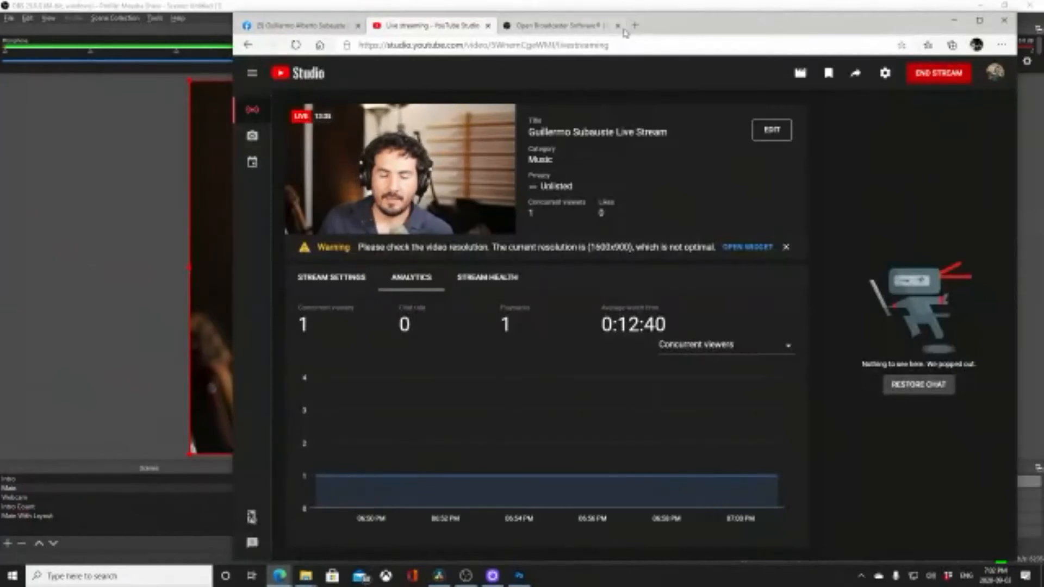
{"action": "left_click", "coordinate": [560, 27]}
{"action": "scroll", "coordinate": [632, 339], "scroll_direction": "up", "scroll_amount": 15}
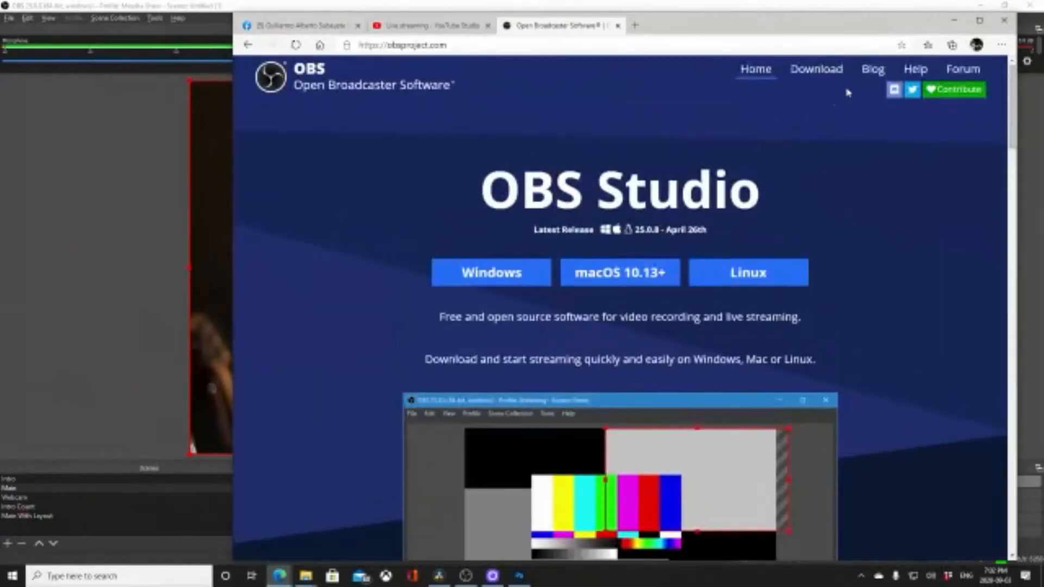
- Open the OBS blog, then the OBS Studio Plugins forum page, and scroll through its listings
{"action": "left_click", "coordinate": [873, 70]}
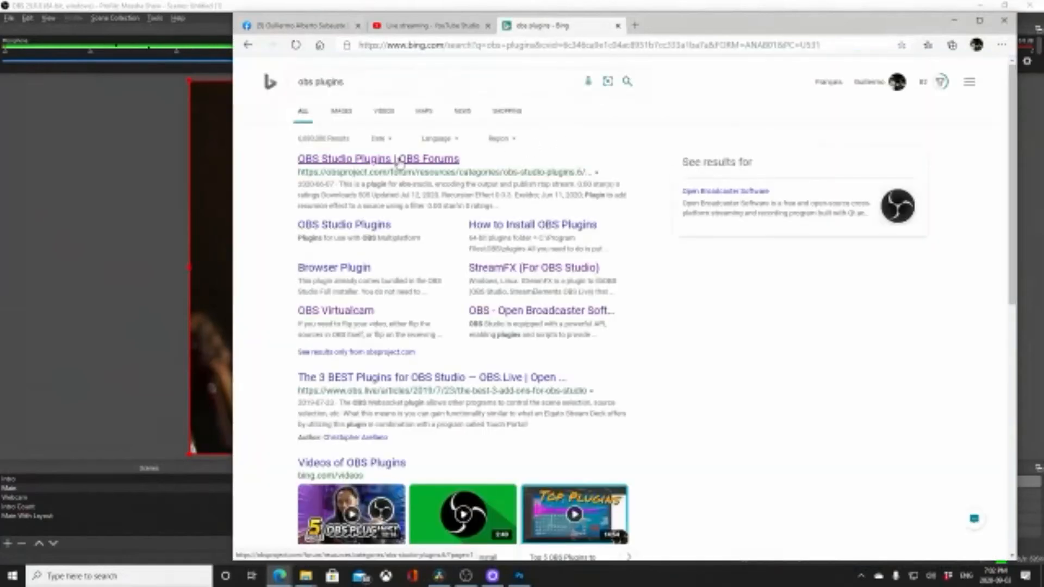
{"action": "left_click", "coordinate": [399, 159]}
{"action": "scroll", "coordinate": [511, 283], "scroll_direction": "down", "scroll_amount": 4}
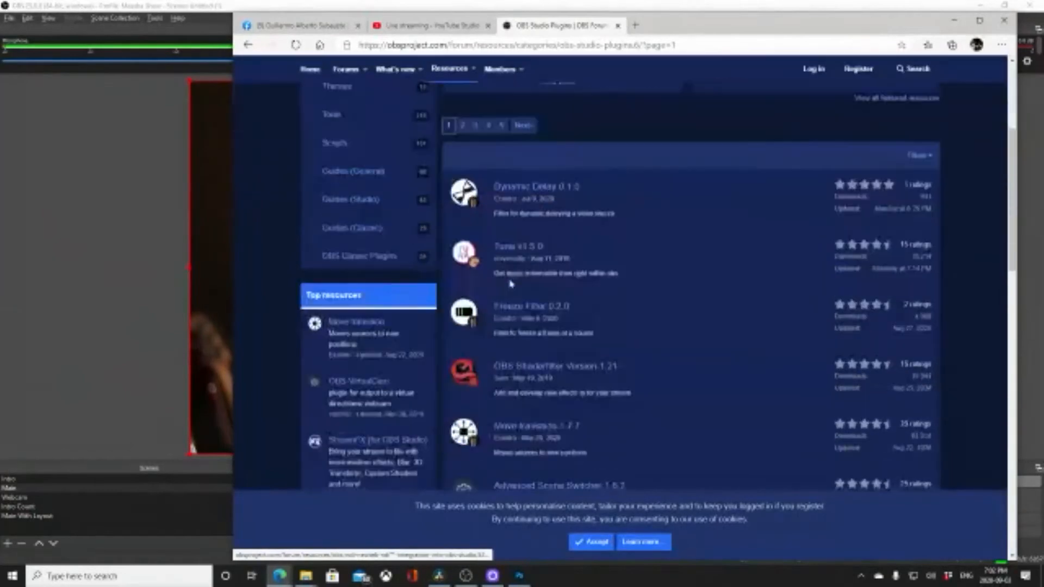
{"action": "scroll", "coordinate": [595, 230], "scroll_direction": "down", "scroll_amount": 5}
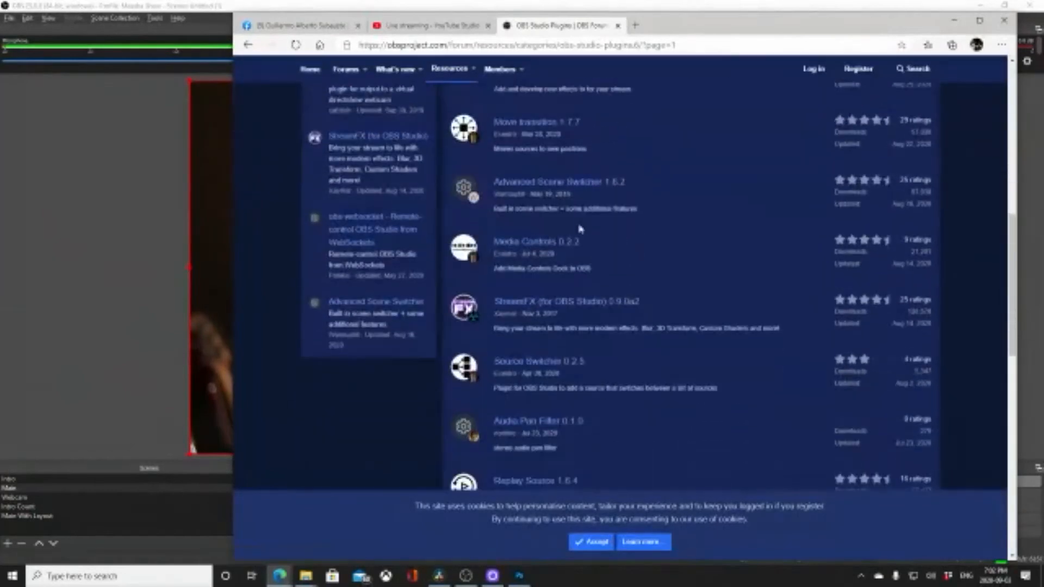
{"action": "scroll", "coordinate": [580, 229], "scroll_direction": "down", "scroll_amount": 1}
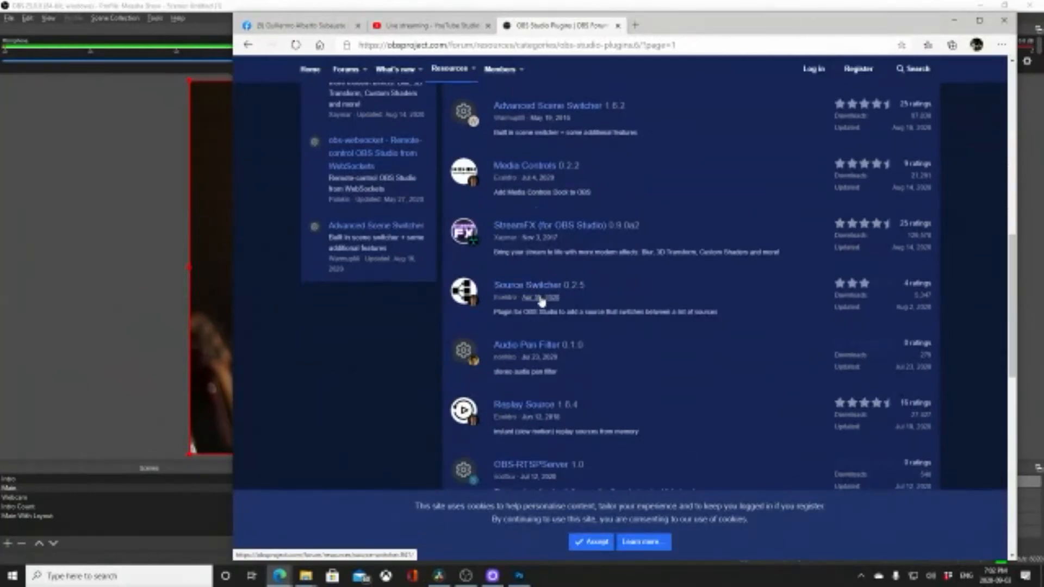
{"action": "scroll", "coordinate": [541, 302], "scroll_direction": "down", "scroll_amount": 2}
{"action": "scroll", "coordinate": [531, 255], "scroll_direction": "down", "scroll_amount": 1}
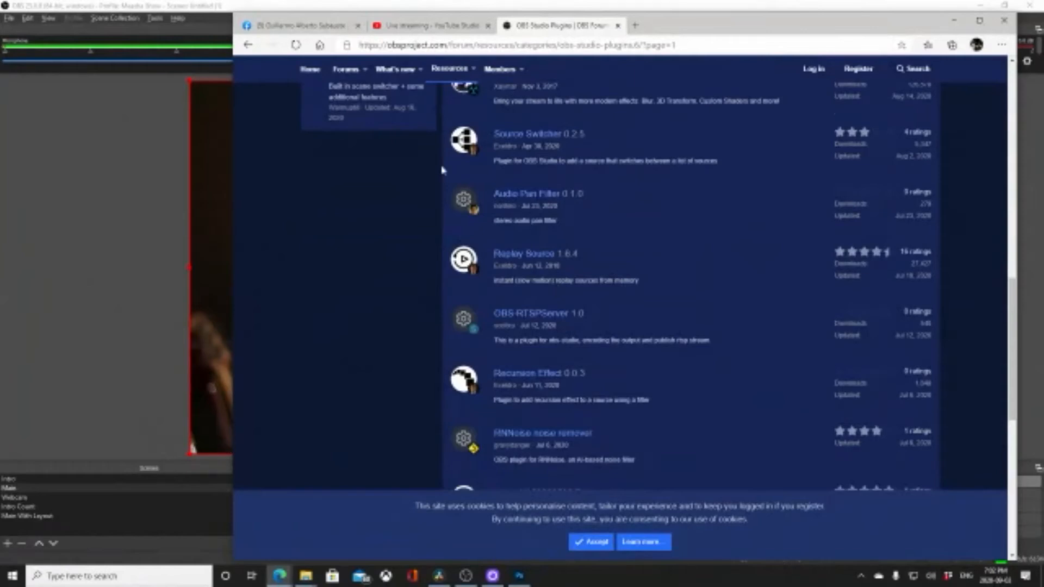
{"action": "scroll", "coordinate": [544, 327], "scroll_direction": "down", "scroll_amount": 4}
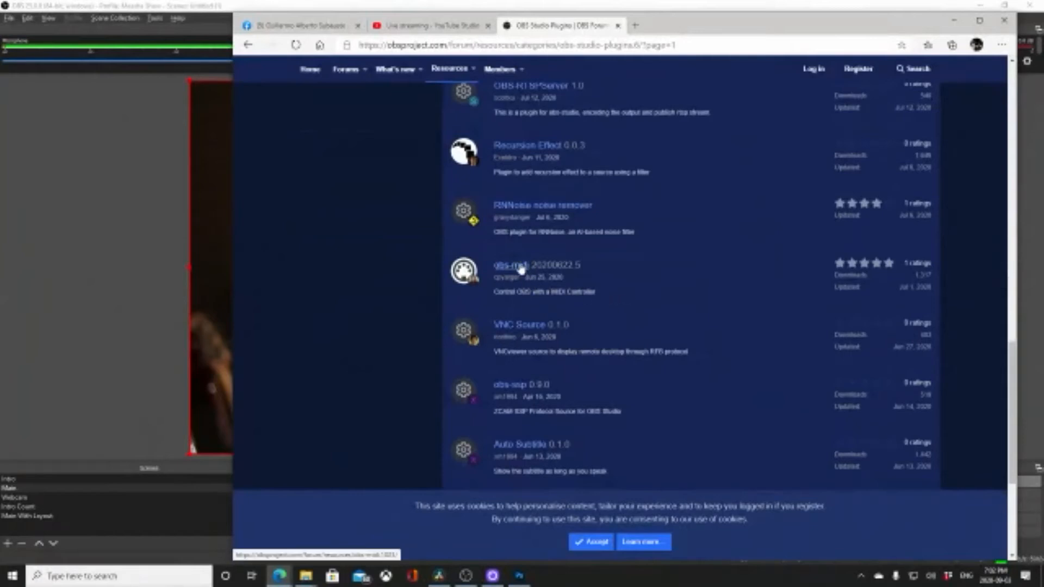
{"action": "scroll", "coordinate": [615, 305], "scroll_direction": "down", "scroll_amount": 4}
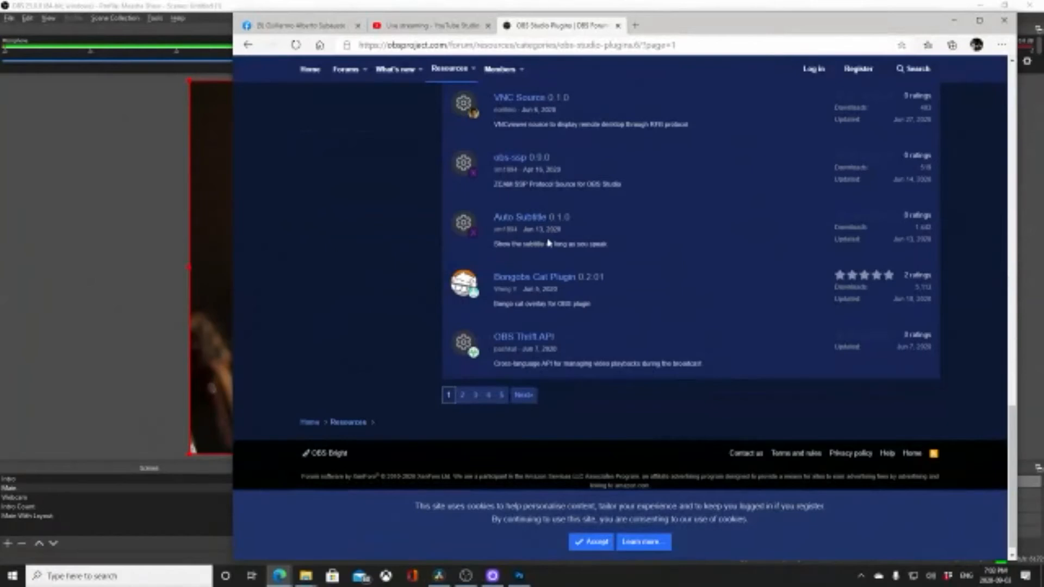
{"action": "scroll", "coordinate": [571, 339], "scroll_direction": "down", "scroll_amount": 1}
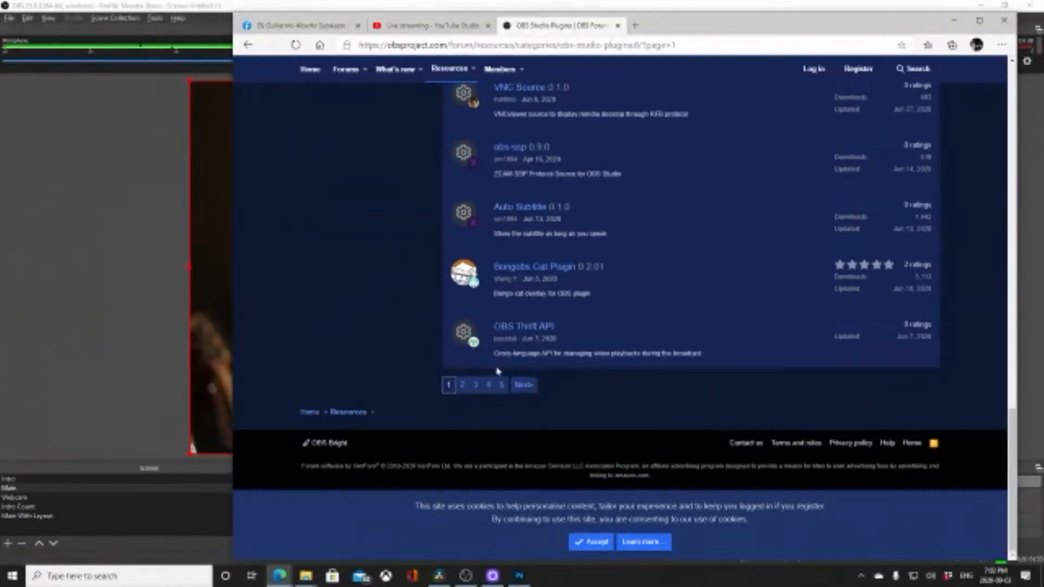
- Browse page 2 of the plugins list, then return to OBS Studio
{"action": "left_click", "coordinate": [463, 386]}
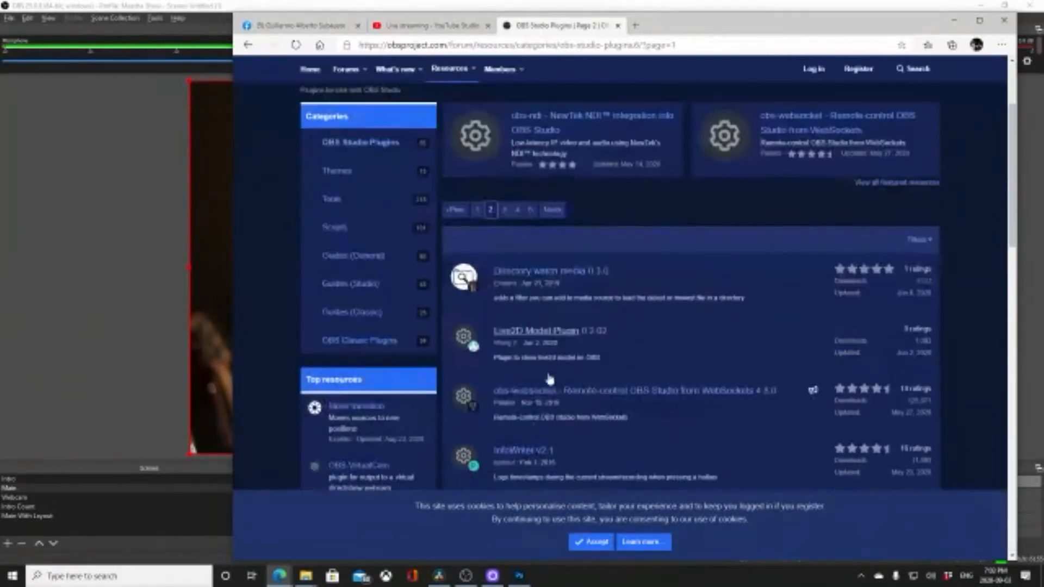
{"action": "scroll", "coordinate": [549, 379], "scroll_direction": "down", "scroll_amount": 15}
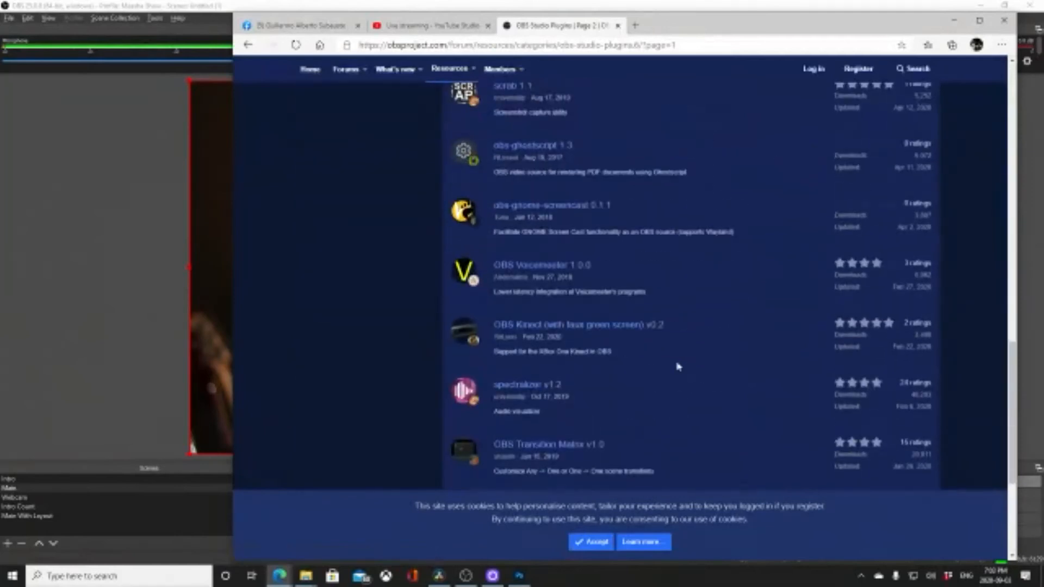
{"action": "scroll", "coordinate": [677, 368], "scroll_direction": "down", "scroll_amount": 1}
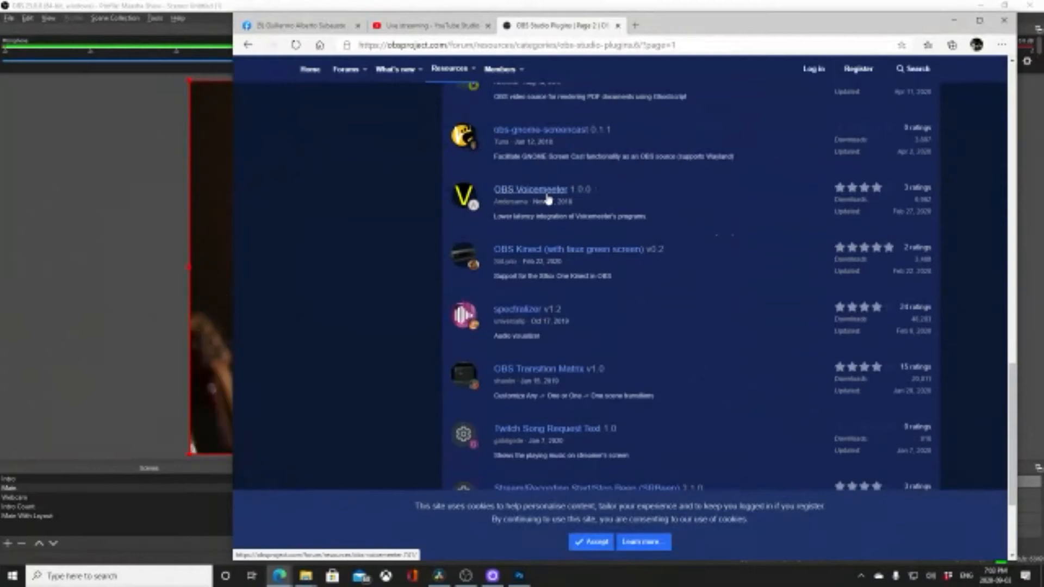
{"action": "scroll", "coordinate": [542, 191], "scroll_direction": "down", "scroll_amount": 2}
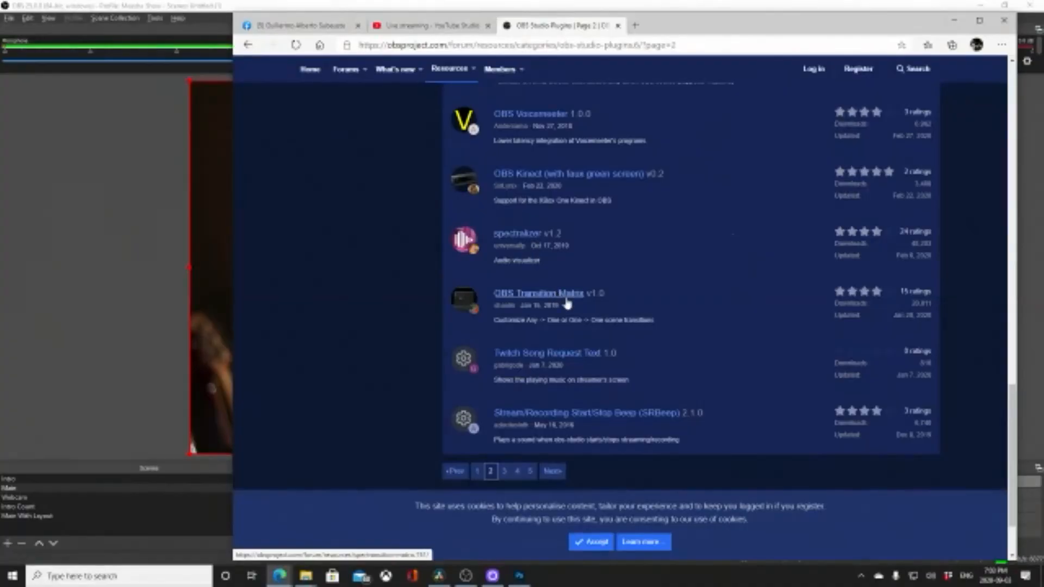
{"action": "scroll", "coordinate": [567, 304], "scroll_direction": "down", "scroll_amount": 3}
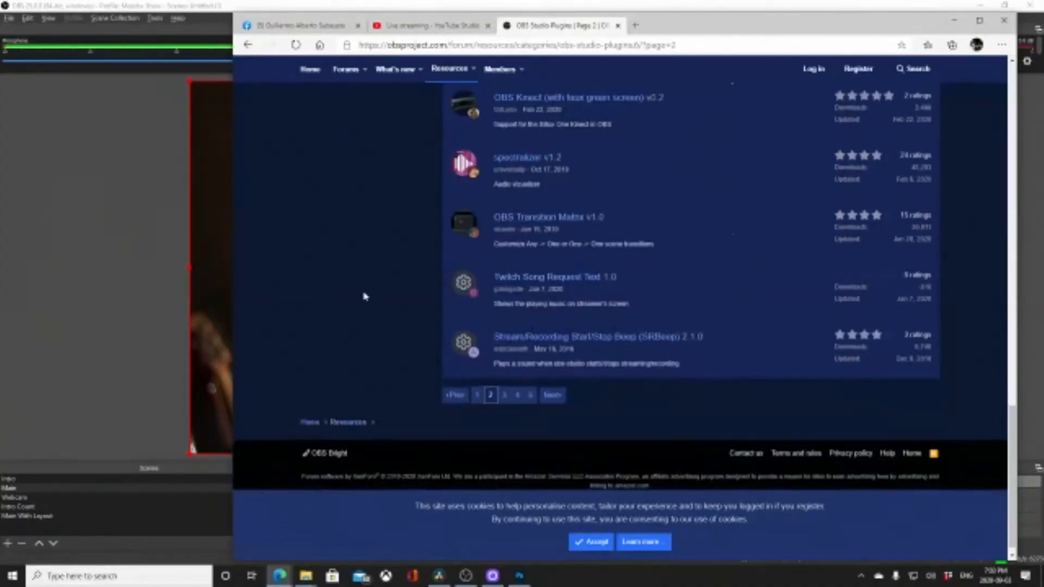
{"action": "left_click", "coordinate": [128, 311]}
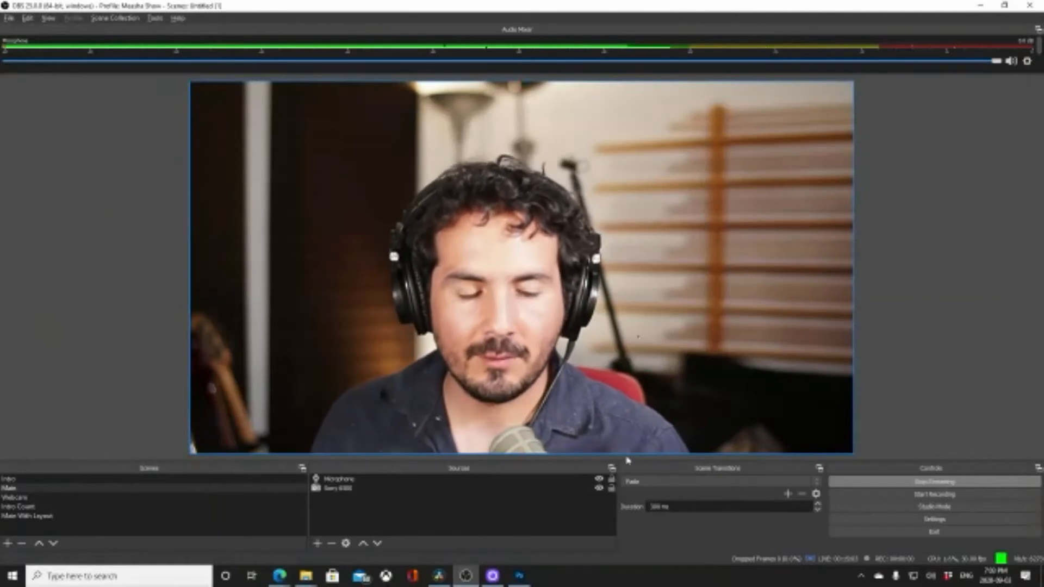
- Set the scene transition to Cut and test it switching between Webcam and Main
{"action": "left_click", "coordinate": [673, 486]}
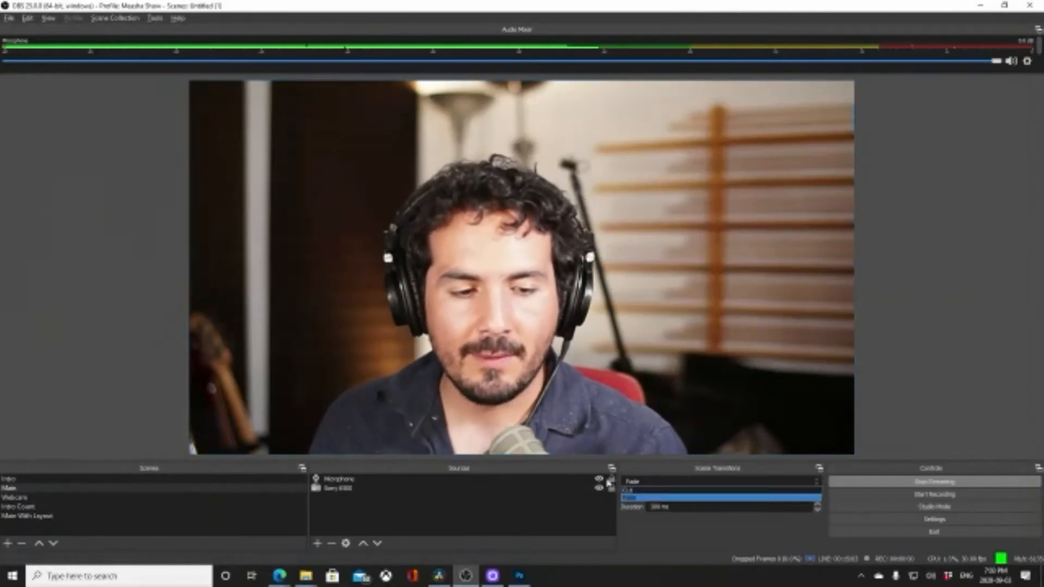
{"action": "left_click", "coordinate": [650, 491]}
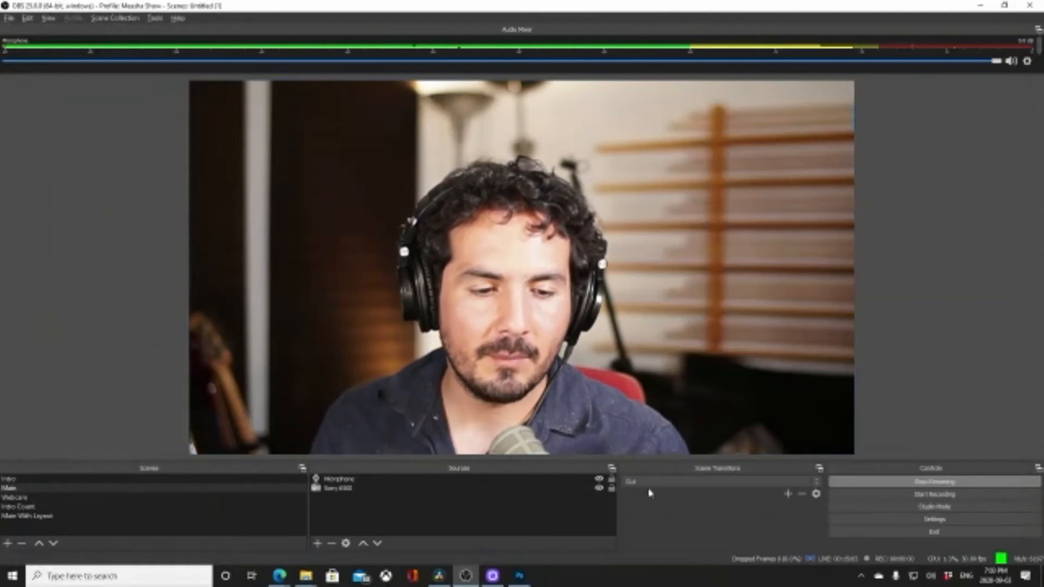
{"action": "left_click", "coordinate": [92, 498]}
{"action": "left_click", "coordinate": [92, 490]}
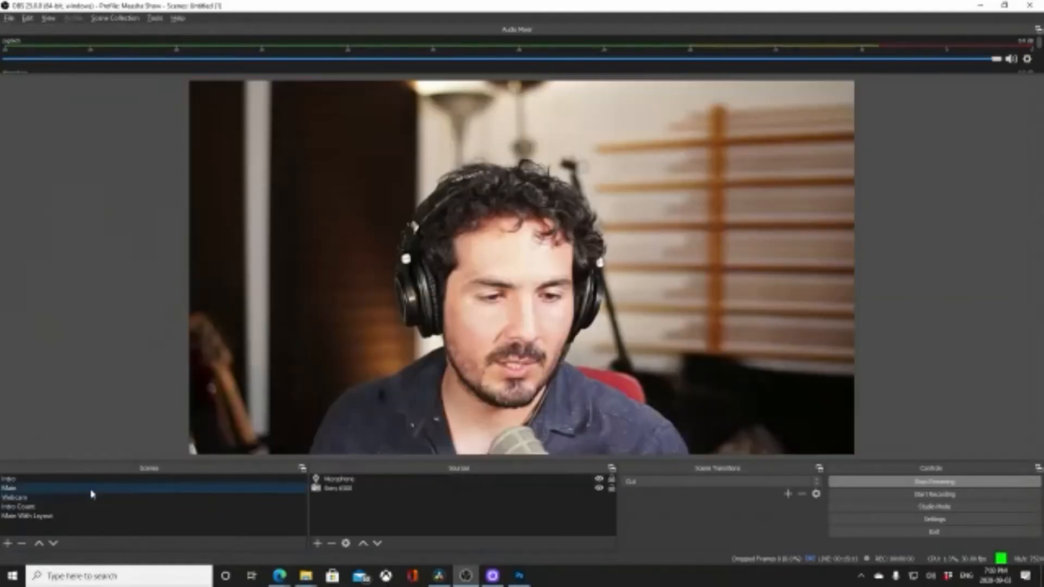
{"action": "left_click", "coordinate": [93, 497]}
- Switch the transition to Fade with a 500 ms duration and fade to the Webcam scene
{"action": "left_click", "coordinate": [650, 483]}
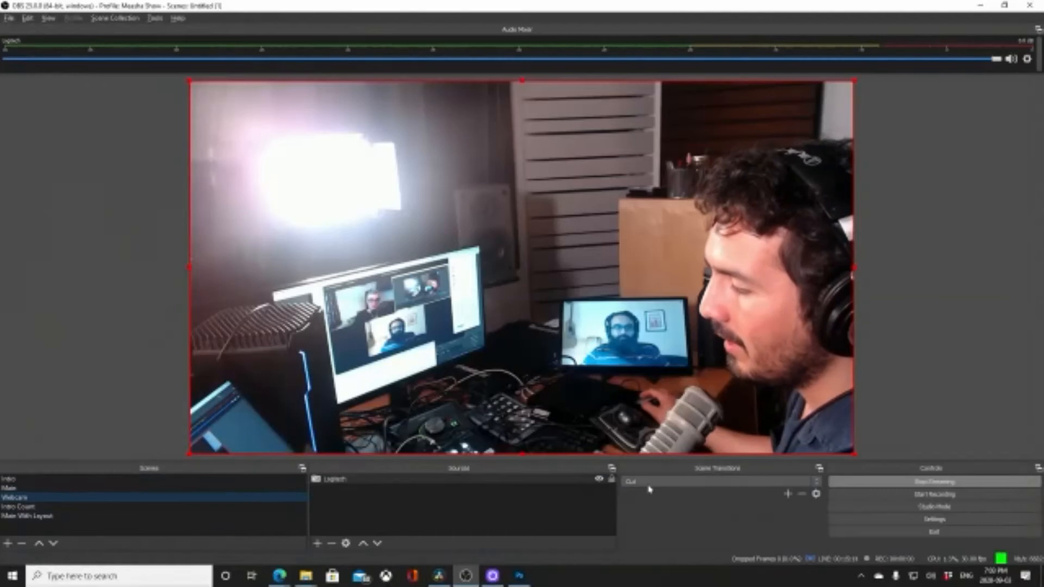
{"action": "left_click", "coordinate": [650, 500]}
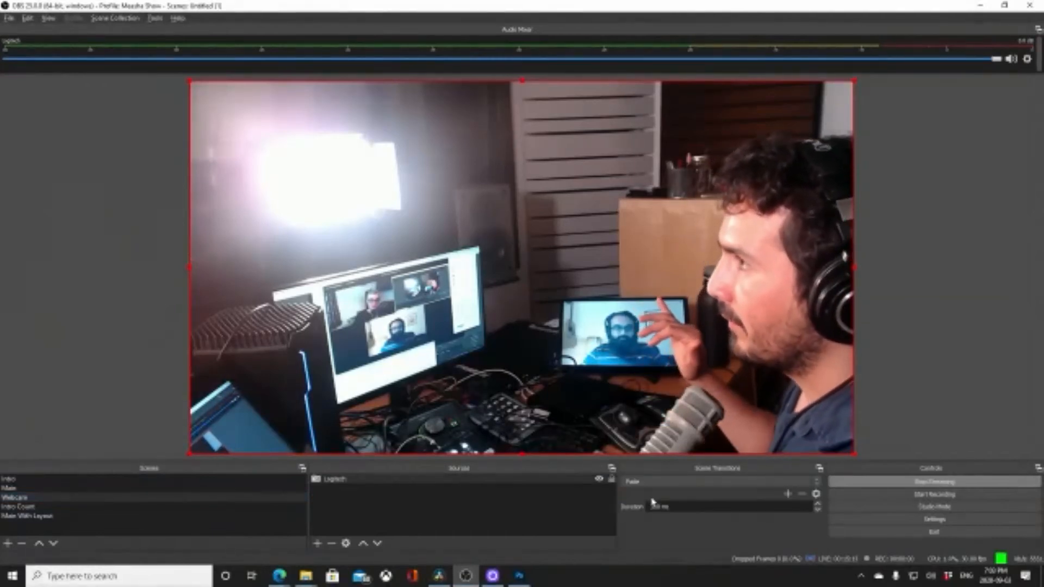
{"action": "double_click", "coordinate": [676, 505]}
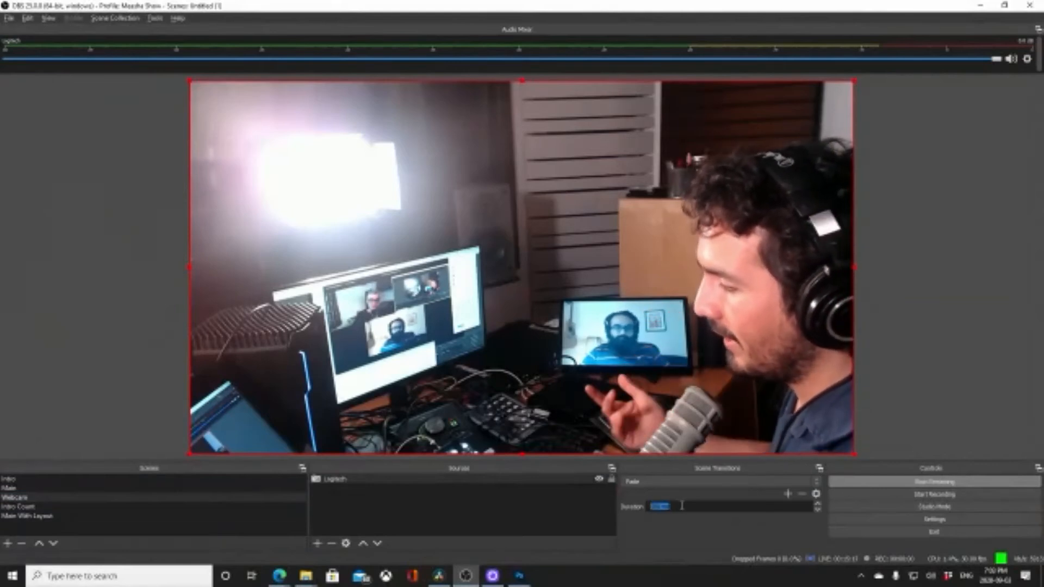
{"action": "type", "text": "500"}
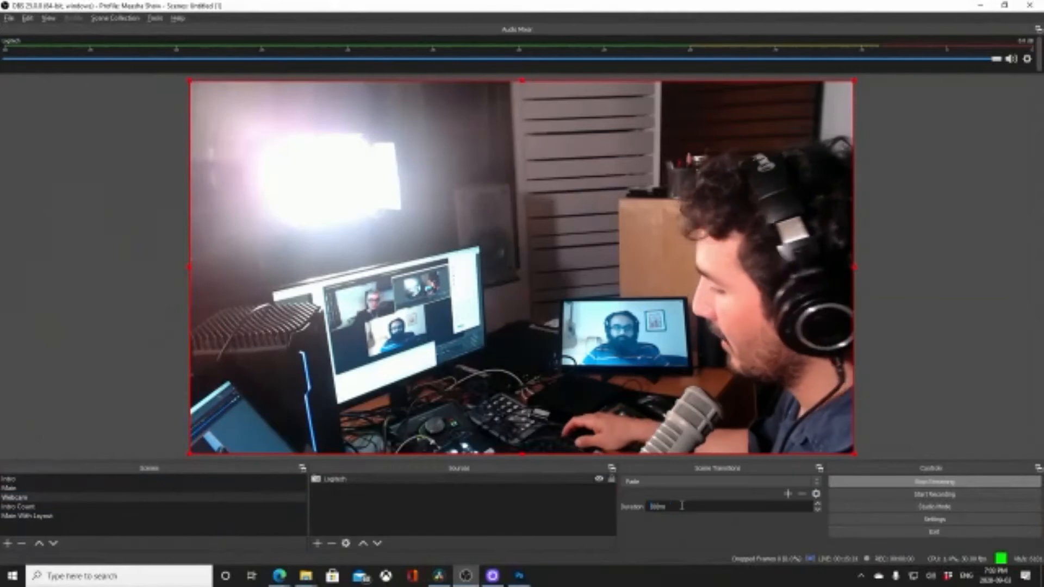
{"action": "left_click", "coordinate": [107, 497]}
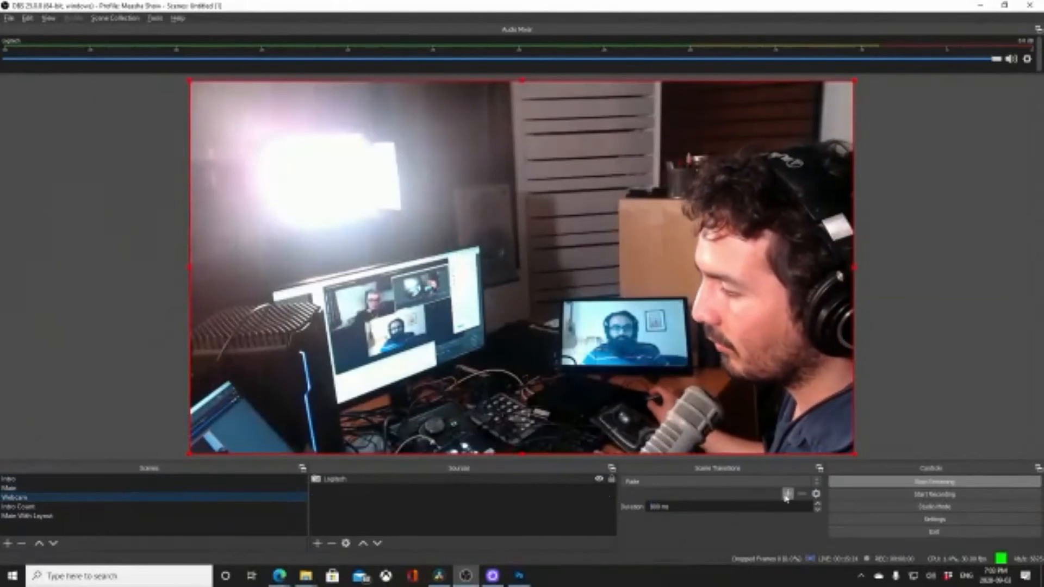
- Add a Swipe scene transition, then switch to the Webcam scene
{"action": "left_click", "coordinate": [786, 496]}
{"action": "left_click", "coordinate": [784, 538]}
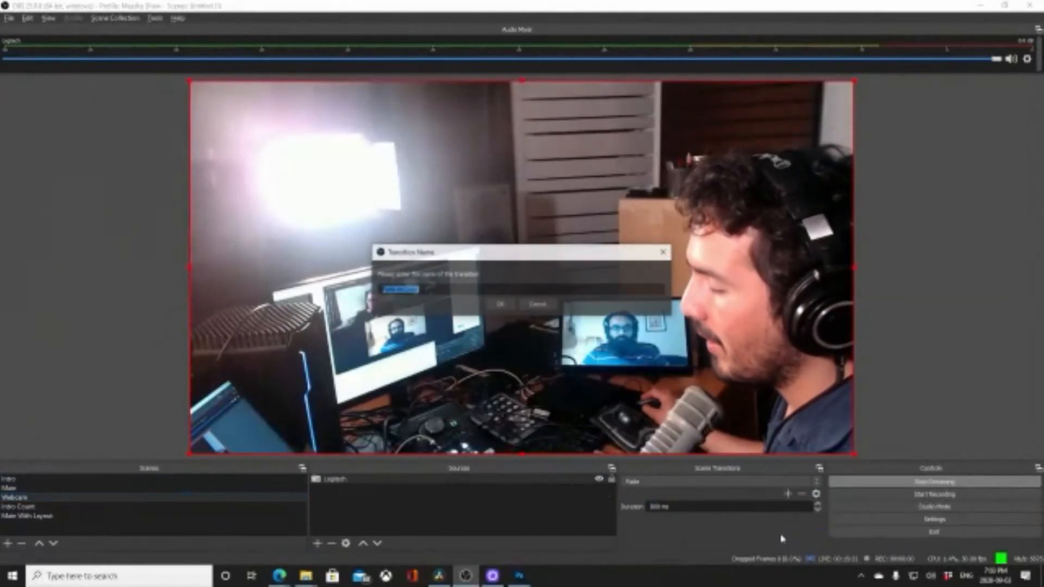
{"action": "left_click", "coordinate": [538, 306]}
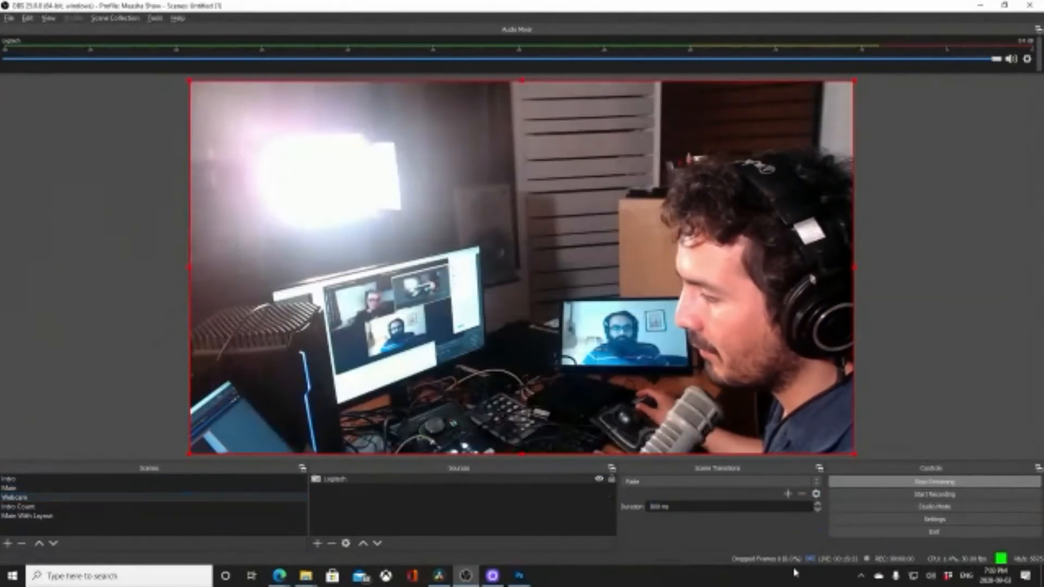
{"action": "left_click", "coordinate": [787, 495]}
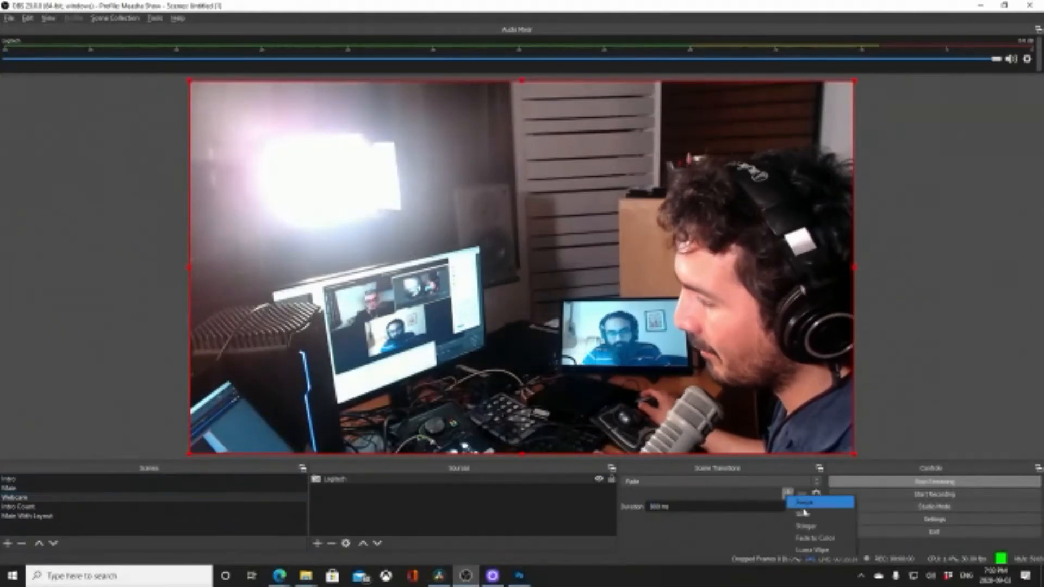
{"action": "left_click", "coordinate": [805, 502]}
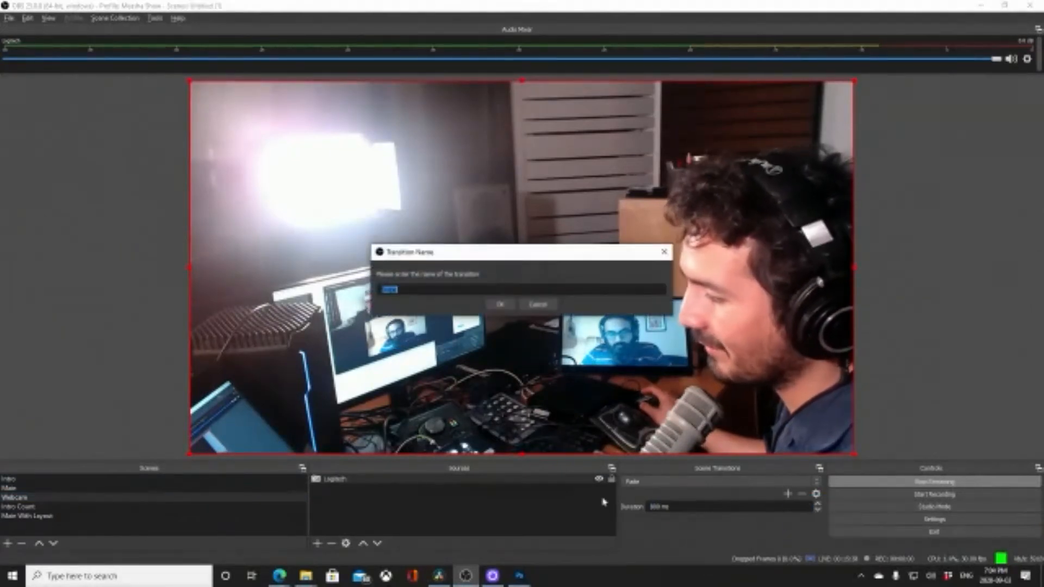
{"action": "left_click", "coordinate": [494, 307]}
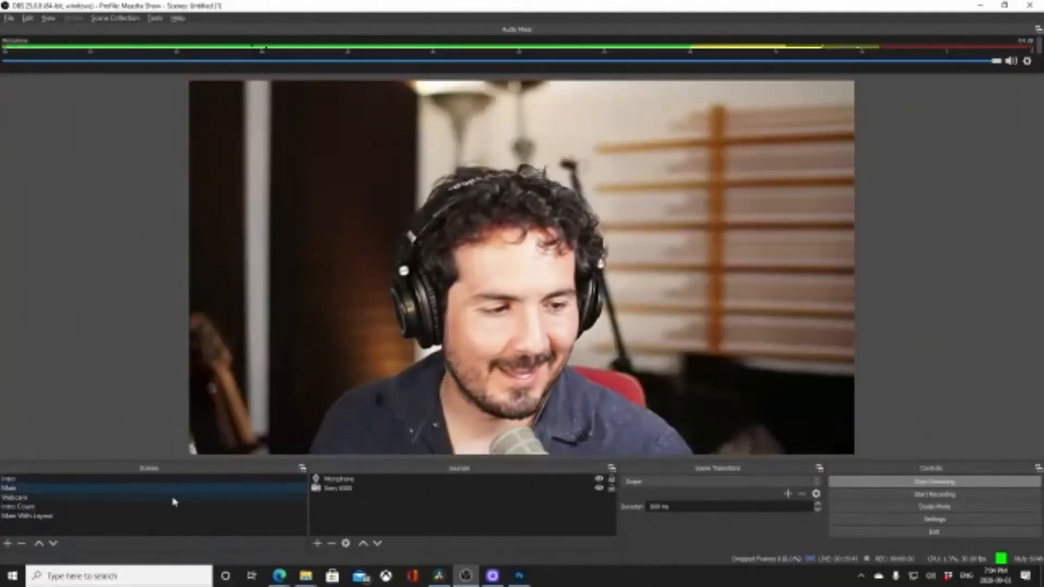
{"action": "left_click", "coordinate": [175, 497]}
{"action": "left_click", "coordinate": [702, 483]}
{"action": "left_click", "coordinate": [751, 535]}
- Add a Stinger transition with default properties and test it switching Main, Webcam, then Main
{"action": "left_click", "coordinate": [787, 494]}
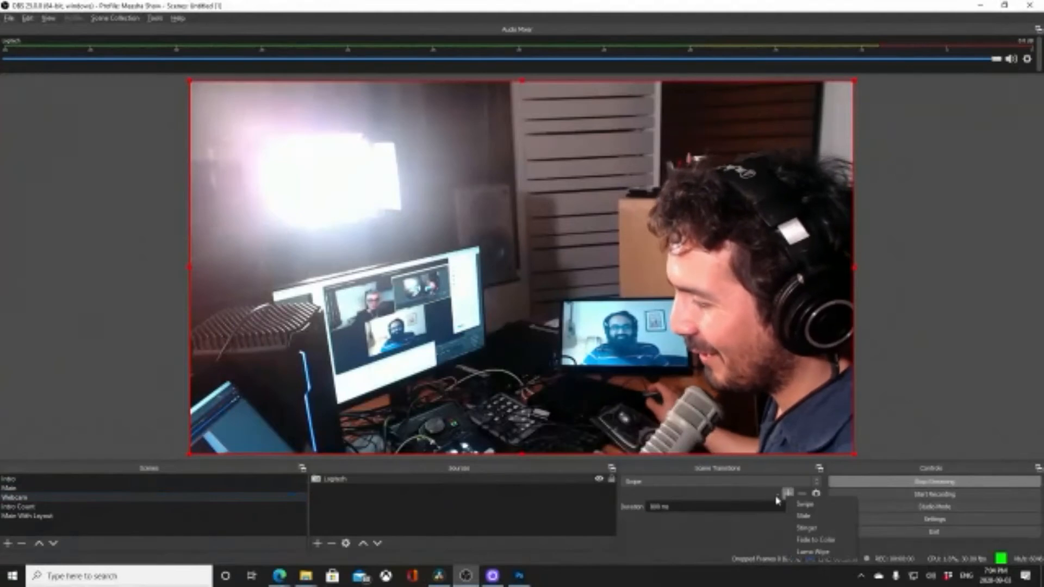
{"action": "left_click", "coordinate": [823, 540]}
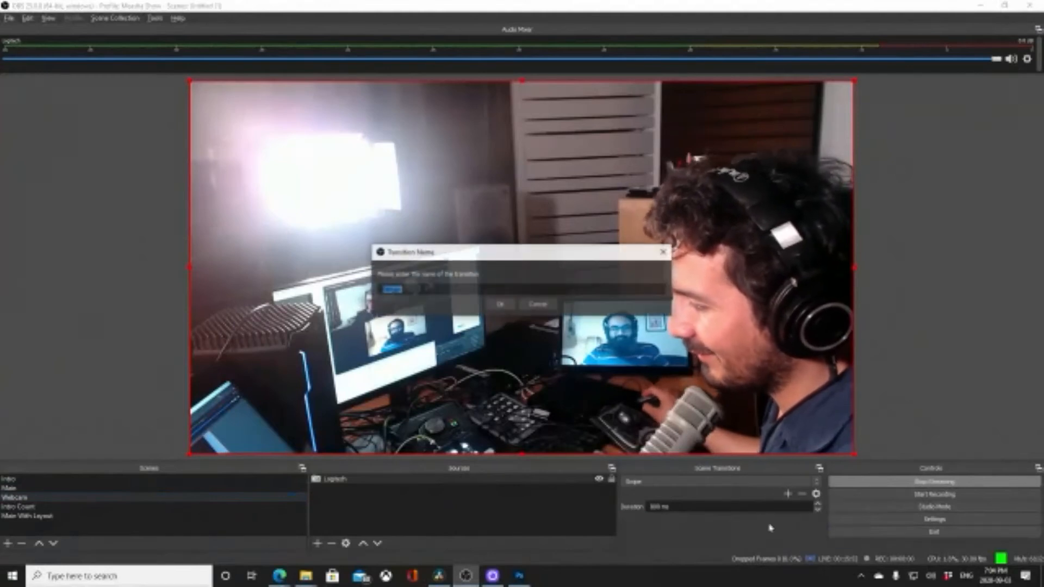
{"action": "left_click", "coordinate": [508, 303]}
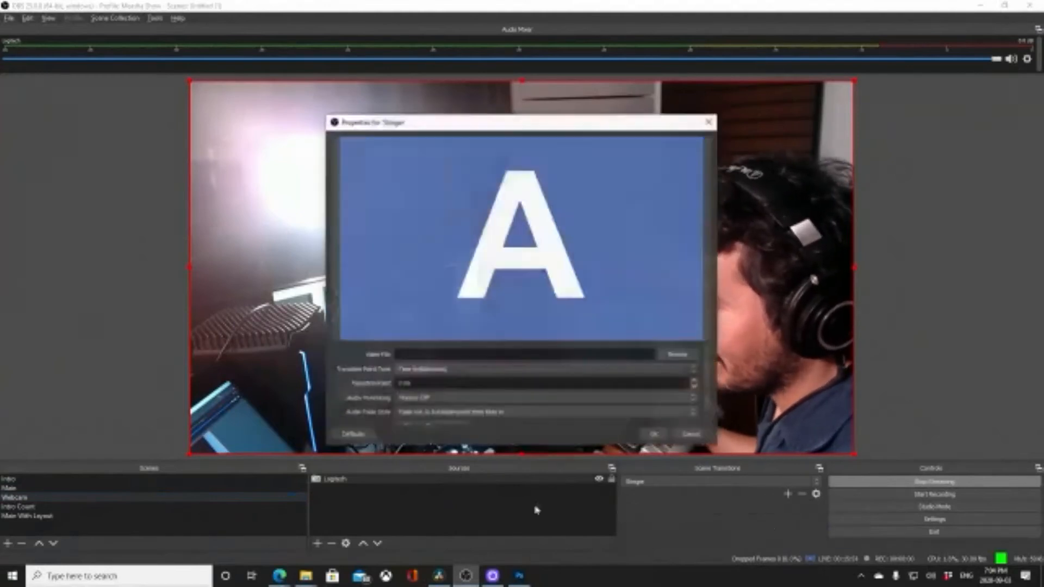
{"action": "scroll", "coordinate": [425, 422], "scroll_direction": "down", "scroll_amount": 1}
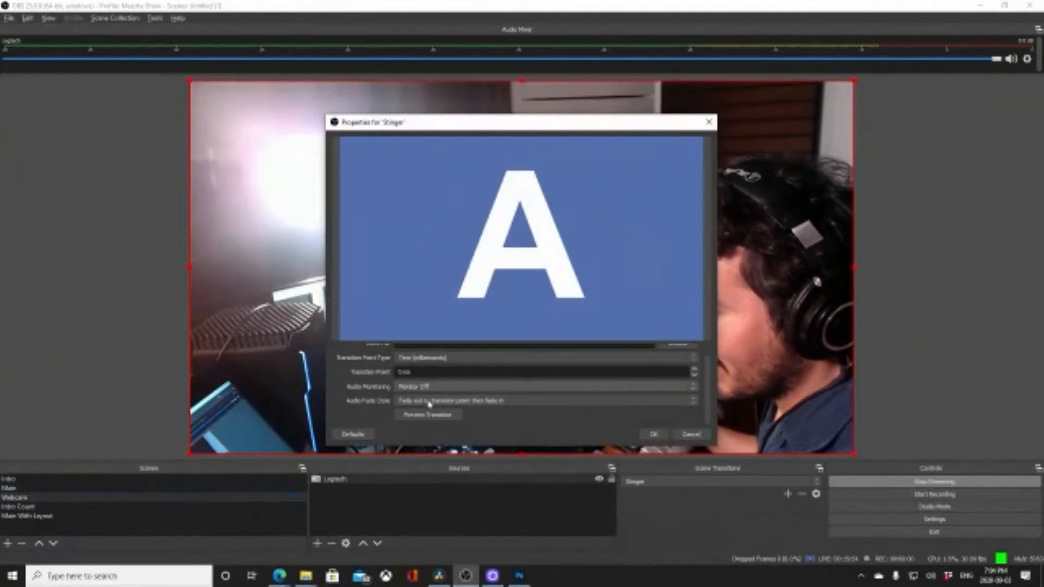
{"action": "left_click", "coordinate": [652, 435]}
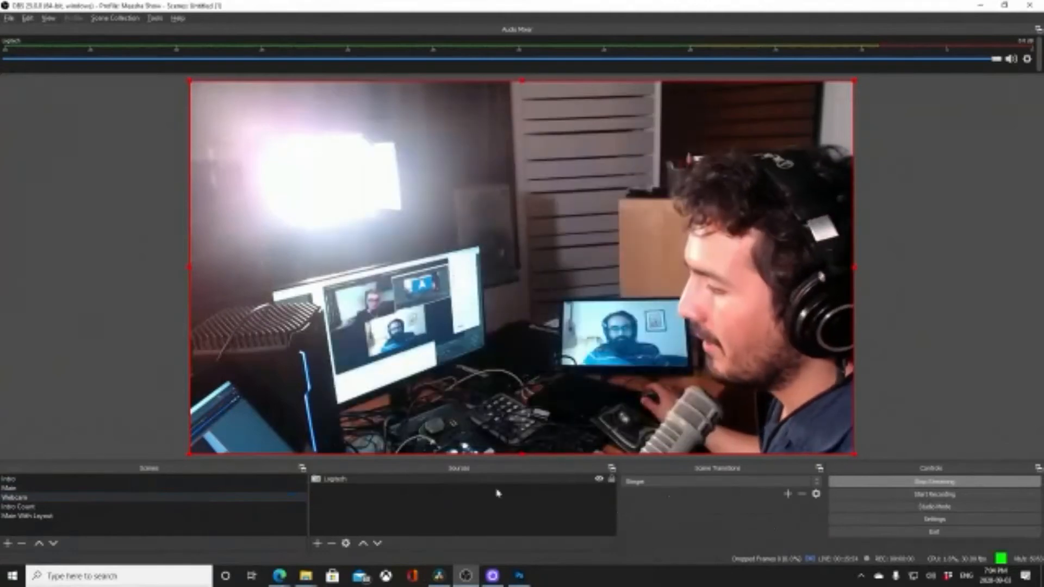
{"action": "left_click", "coordinate": [131, 489]}
{"action": "left_click", "coordinate": [123, 498]}
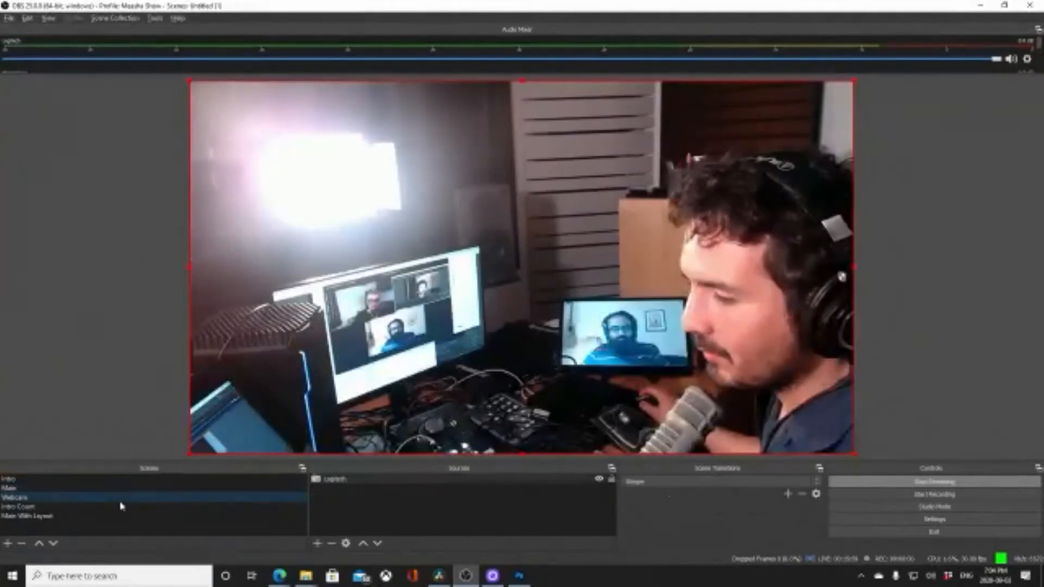
{"action": "left_click", "coordinate": [102, 491]}
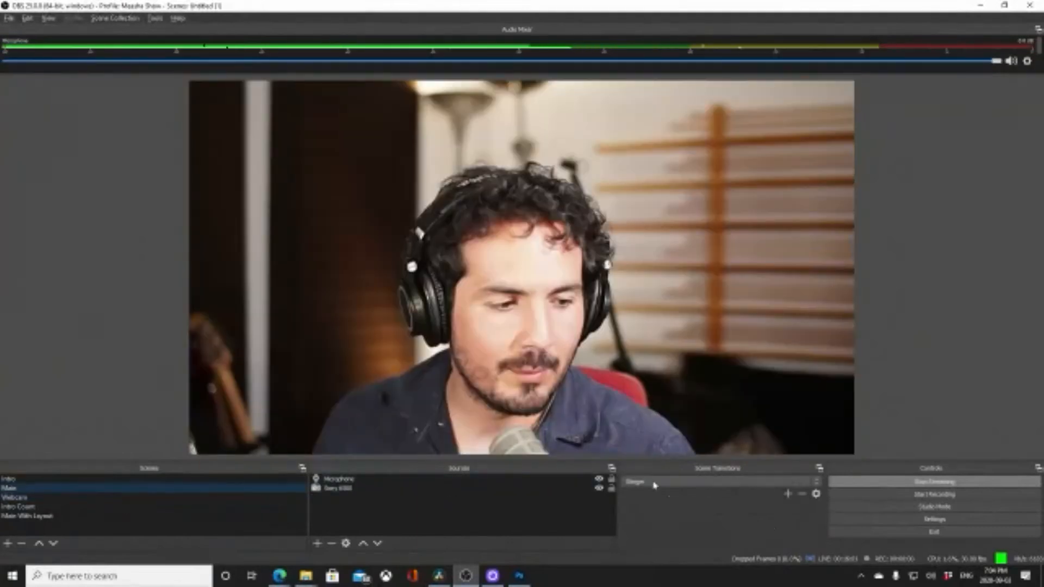
{"action": "left_click", "coordinate": [652, 483]}
{"action": "left_click", "coordinate": [788, 489]}
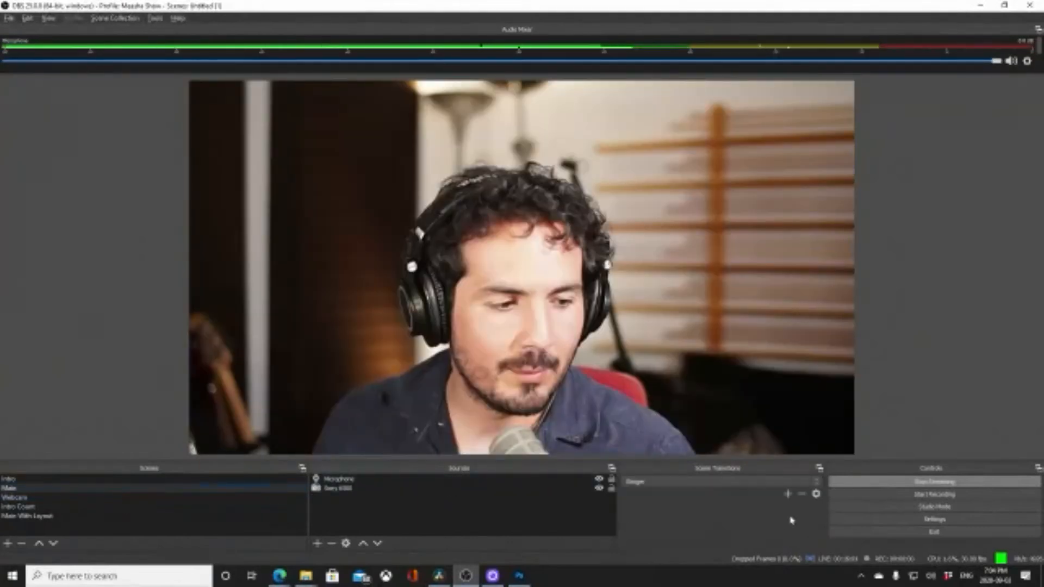
{"action": "left_click", "coordinate": [788, 490]}
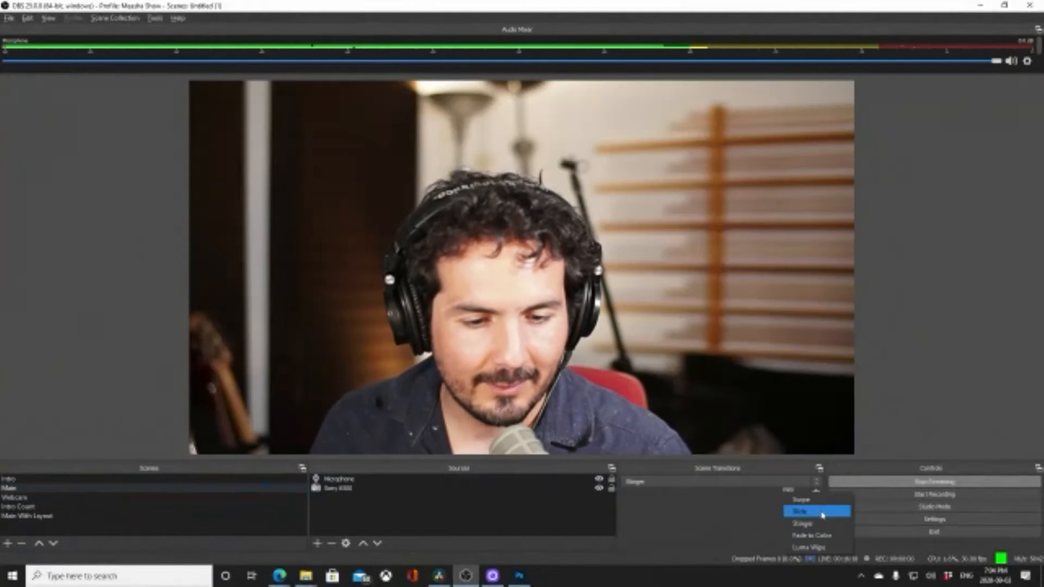
{"action": "left_click", "coordinate": [733, 518]}
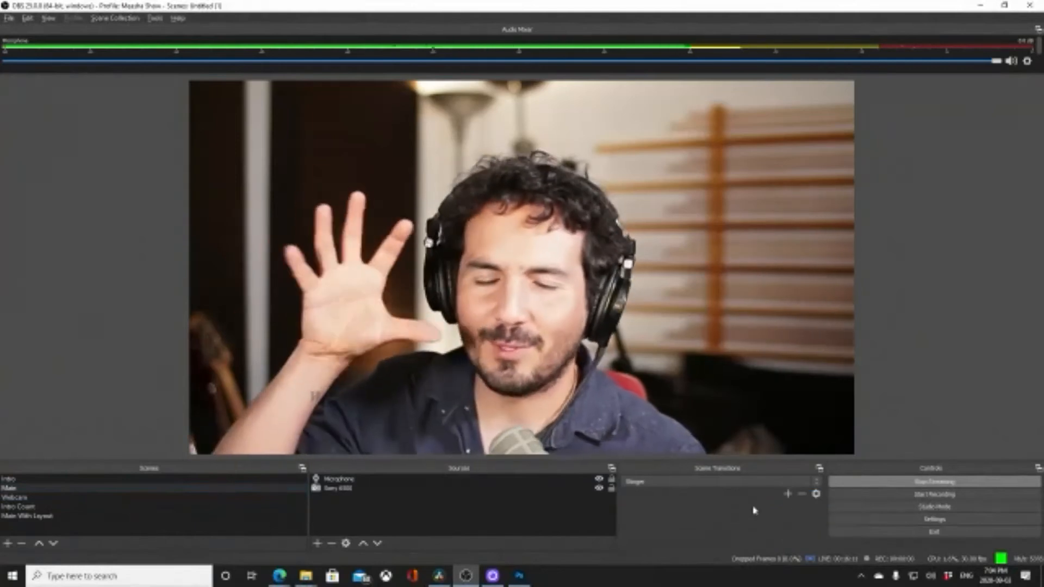